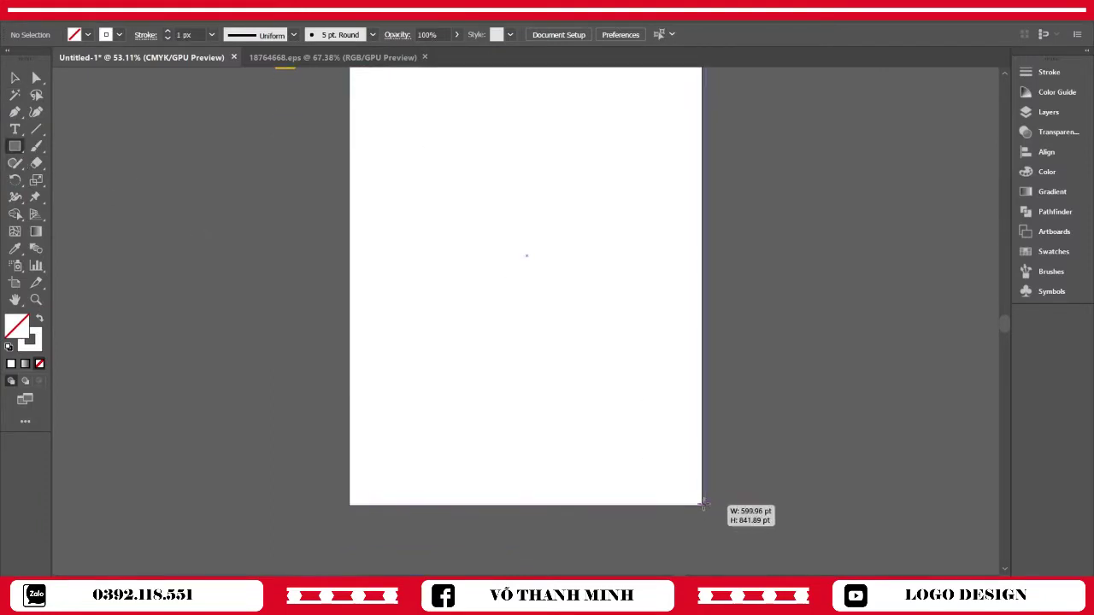
# - Draw a rectangle covering the whole page and fill it with the sampled dark grey
pyautogui.moveTo(349, 71); pyautogui.dragTo(703, 505)
pyautogui.scroll(1, 782, 462)
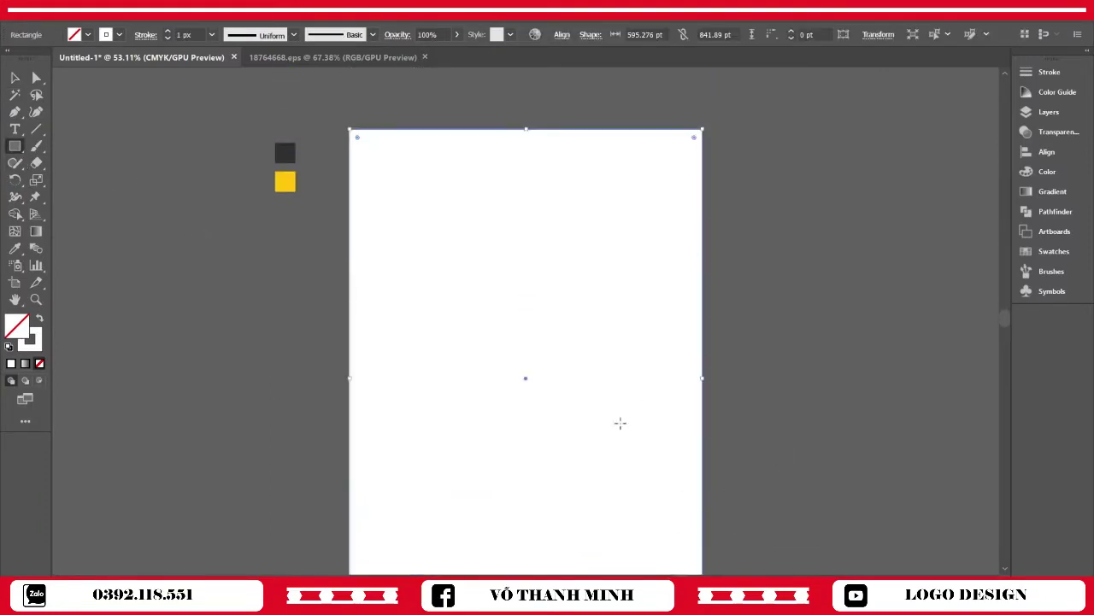
pyautogui.press('i')
pyautogui.click(285, 153)
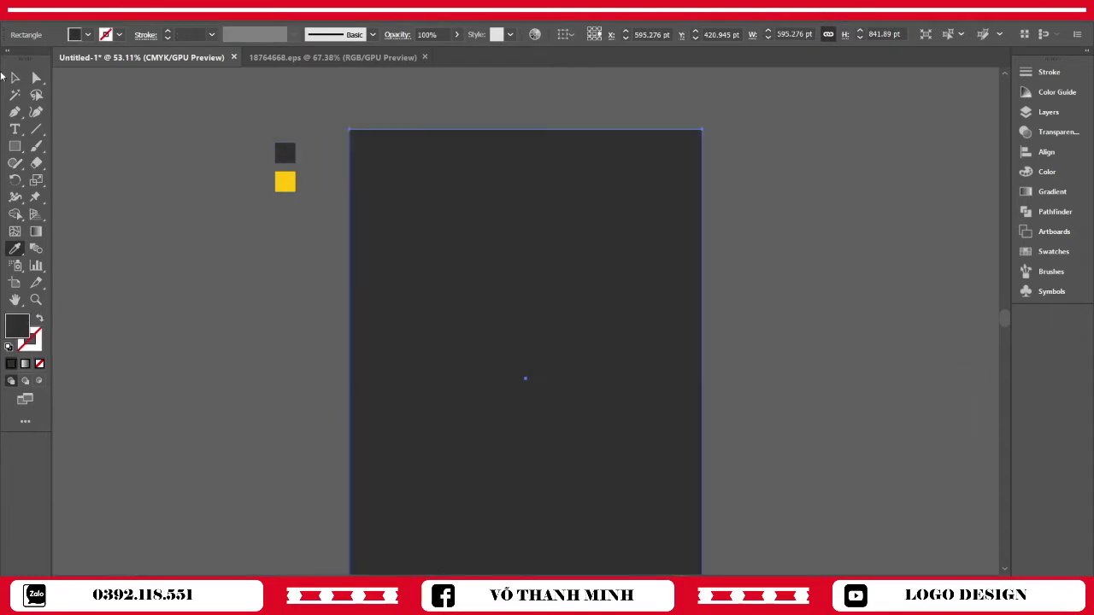
# - Narrow the rectangle to a left column about 227.85 pt wide and fill it with sampled yellow
pyautogui.click(14, 78)
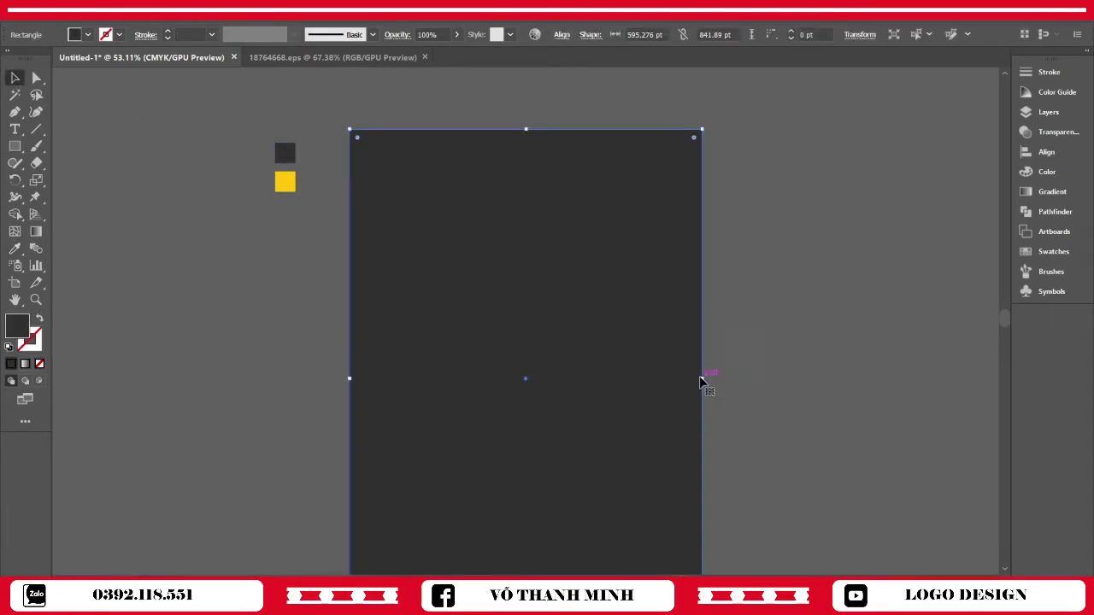
pyautogui.moveTo(704, 378)
pyautogui.mouseDown()
pyautogui.moveTo(476, 397)
pyautogui.moveTo(485, 395)
pyautogui.mouseUp()
pyautogui.click(507, 322)
pyautogui.click(439, 296)
pyautogui.press('i')
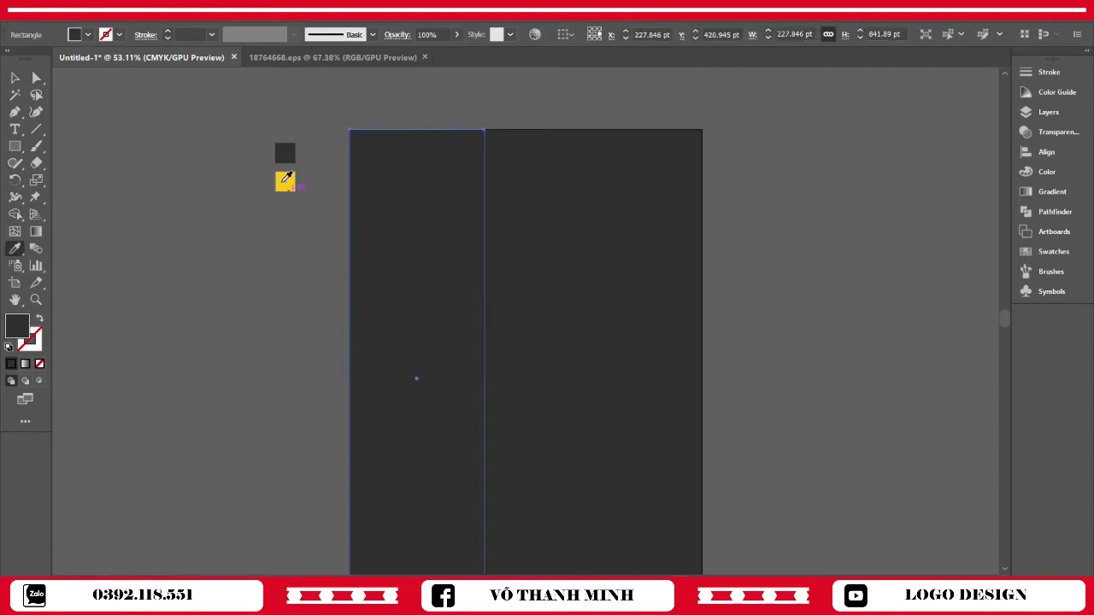
pyautogui.click(285, 179)
pyautogui.click(14, 77)
pyautogui.click(304, 227)
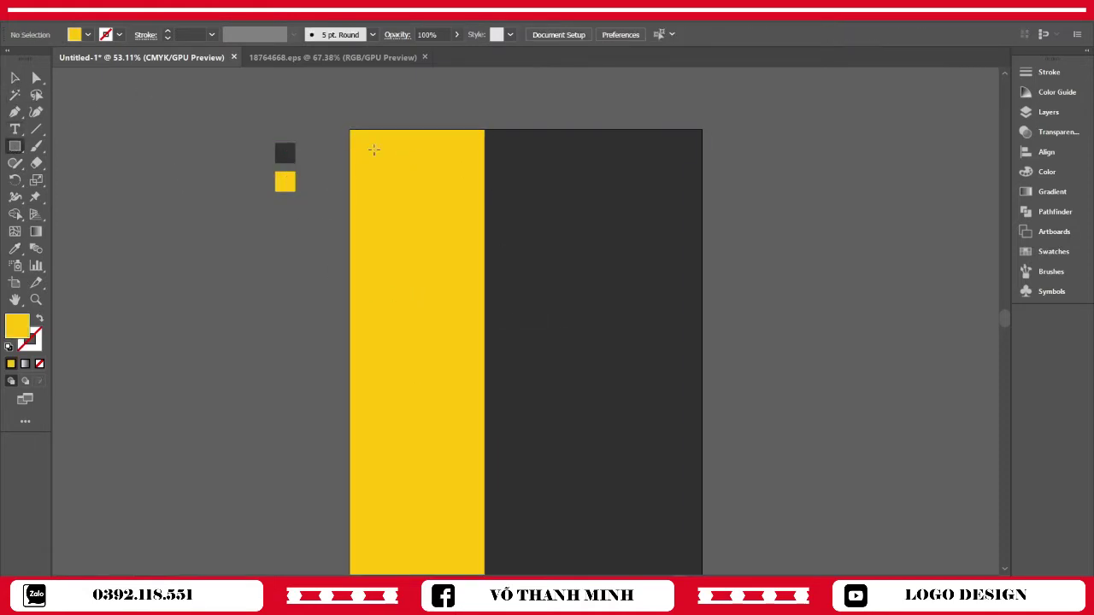
# - Draw a square and position it near the top of the yellow column
pyautogui.moveTo(375, 149)
pyautogui.mouseDown()
pyautogui.moveTo(498, 270)
pyautogui.moveTo(489, 237)
pyautogui.mouseUp()
pyautogui.scroll(-3, 564, 329)
pyautogui.scroll(2, 525, 297)
pyautogui.click(15, 78)
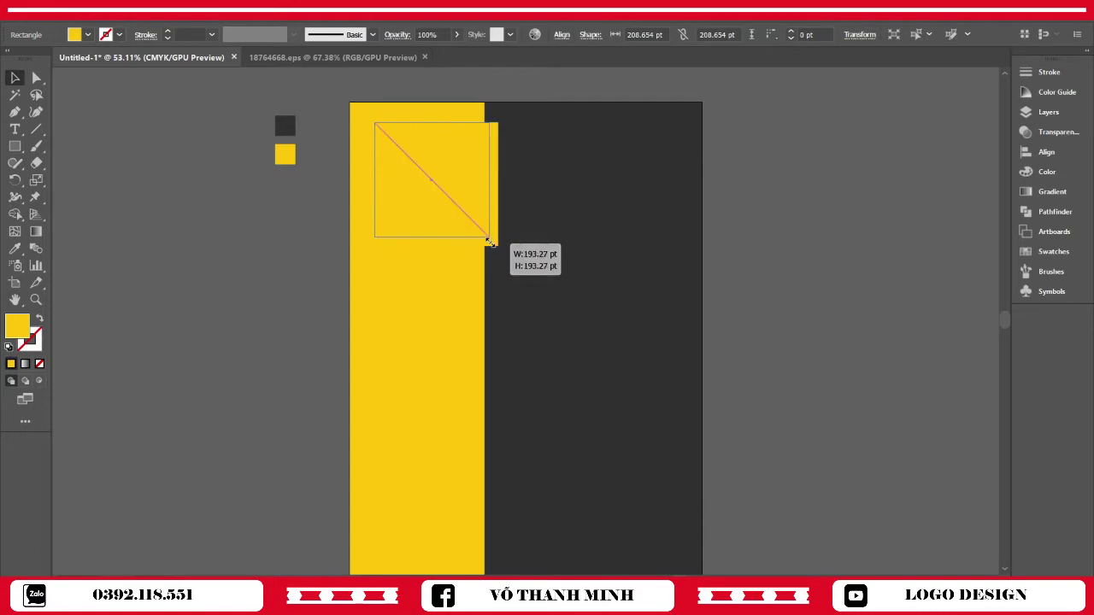
pyautogui.moveTo(446, 178)
pyautogui.mouseDown()
pyautogui.moveTo(458, 178)
pyautogui.moveTo(439, 207)
pyautogui.moveTo(491, 241)
pyautogui.mouseUp()
# - Fill the square green from the Swatches panel
pyautogui.click(1054, 251)
pyautogui.click(875, 110)
pyautogui.hotkey('ctrl', 'shift', 'a')
pyautogui.scroll(1, 566, 307)
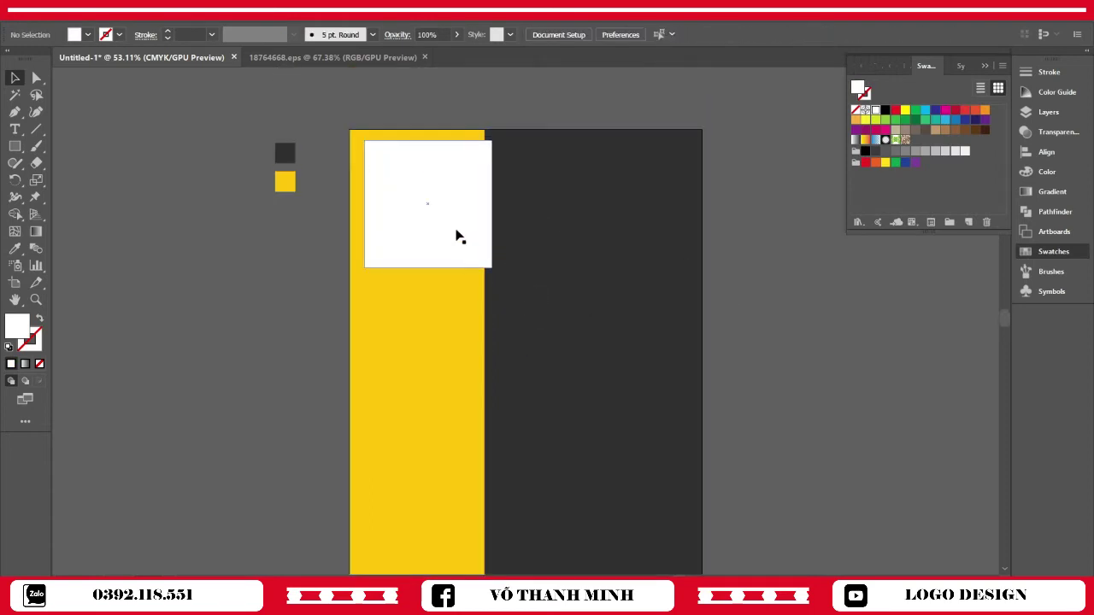
pyautogui.click(457, 237)
pyautogui.click(752, 246)
pyautogui.click(444, 223)
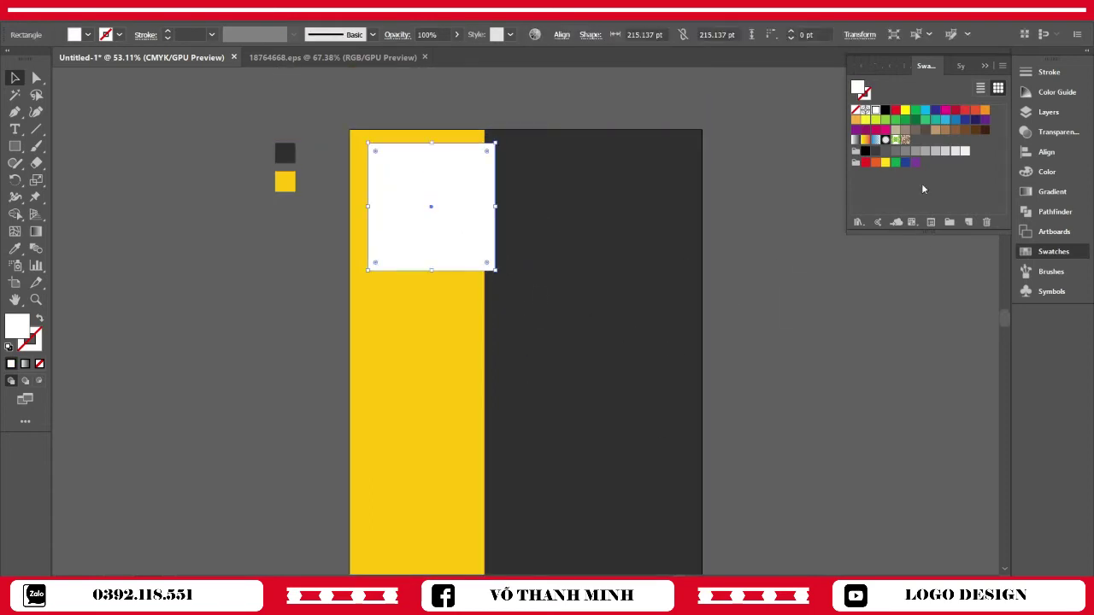
pyautogui.click(915, 109)
# - Offset a copy up and left and turn it into a dark outline square
pyautogui.moveTo(457, 234); pyautogui.dragTo(448, 226)
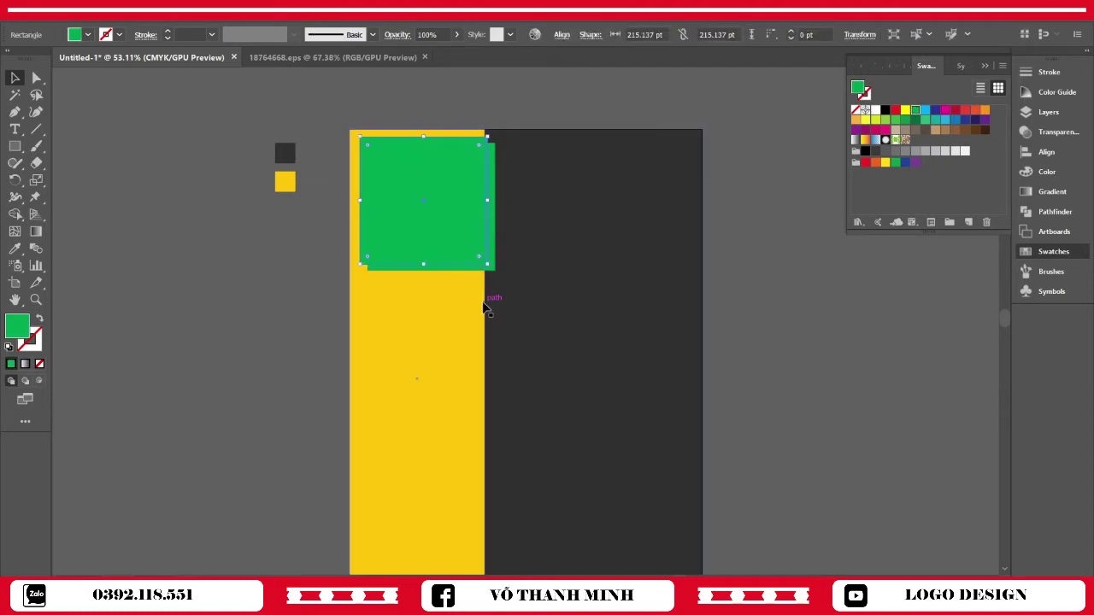
pyautogui.hotkey('shift', 'x')
pyautogui.click(698, 271)
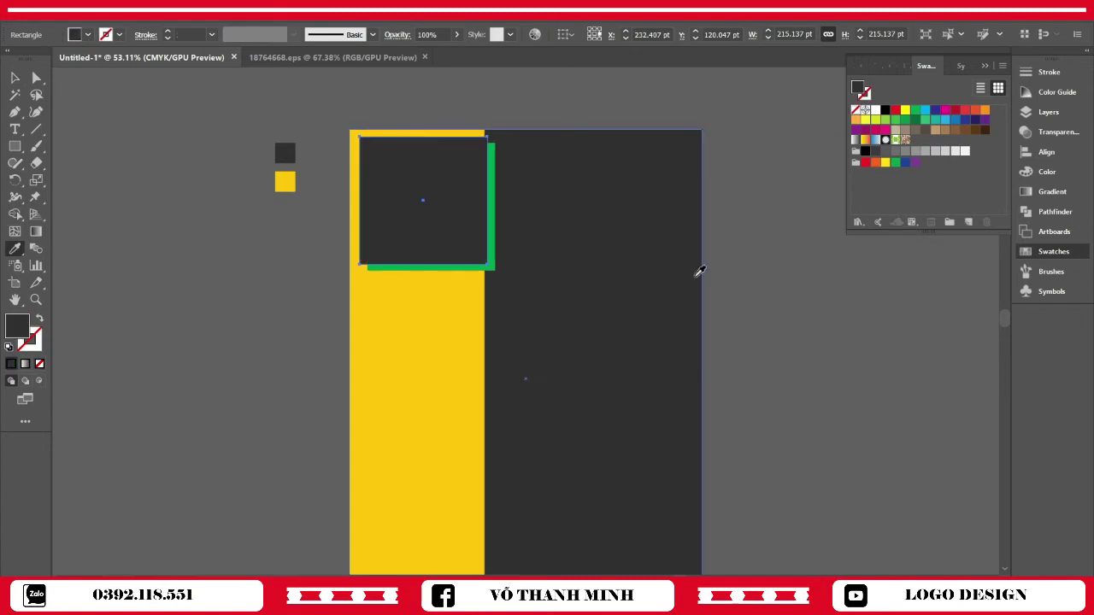
pyautogui.hotkey('ctrl', 'z')
pyautogui.click(15, 79)
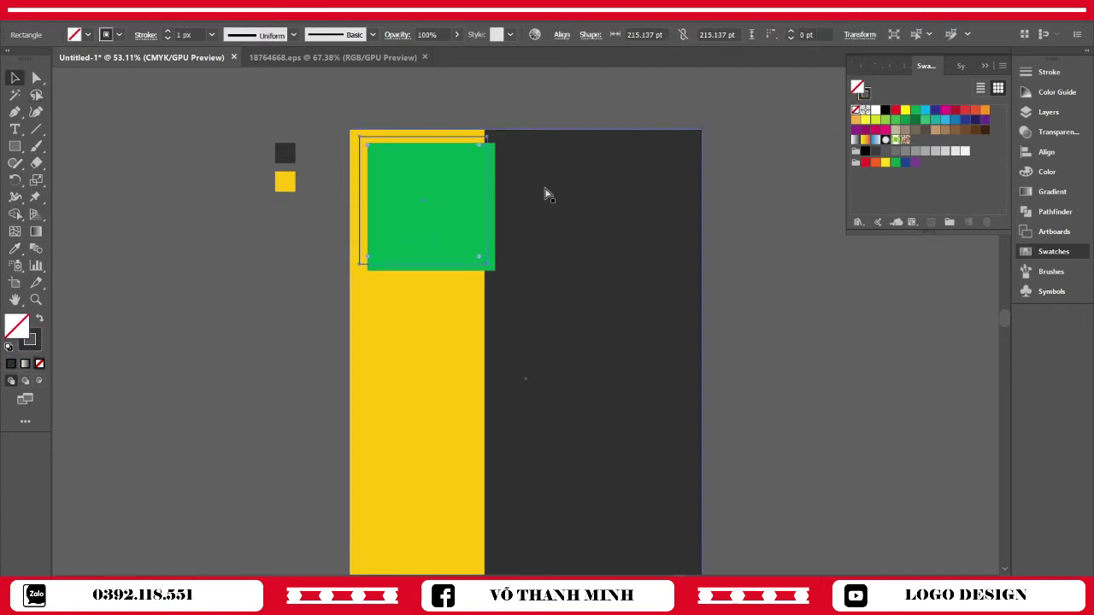
# - Offset another copy down and right and make it an unfilled white outline square
pyautogui.click(471, 249)
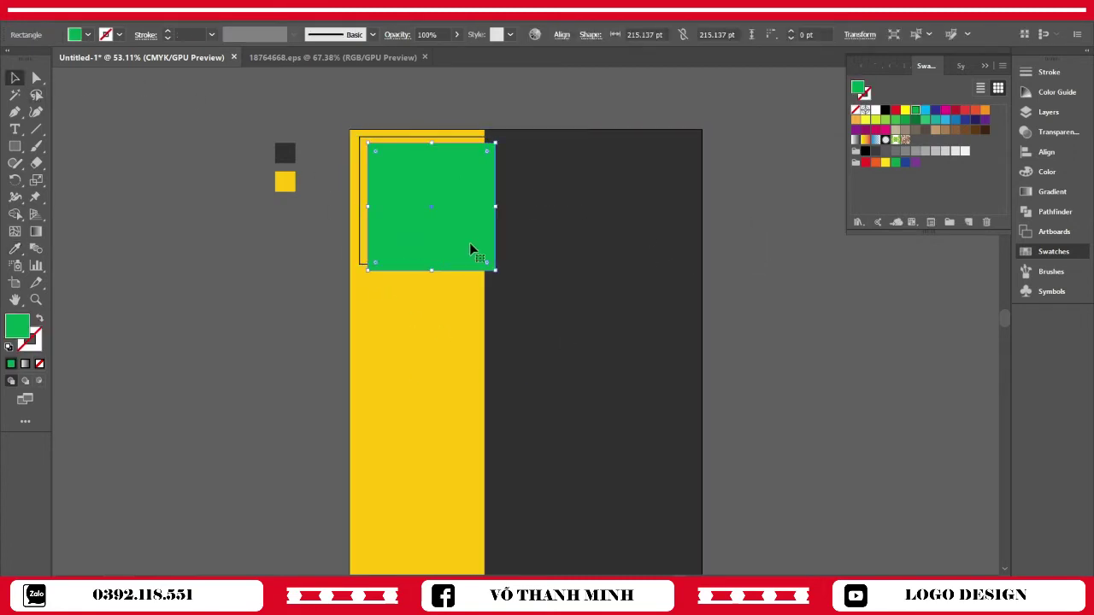
pyautogui.moveTo(448, 259); pyautogui.dragTo(460, 260)
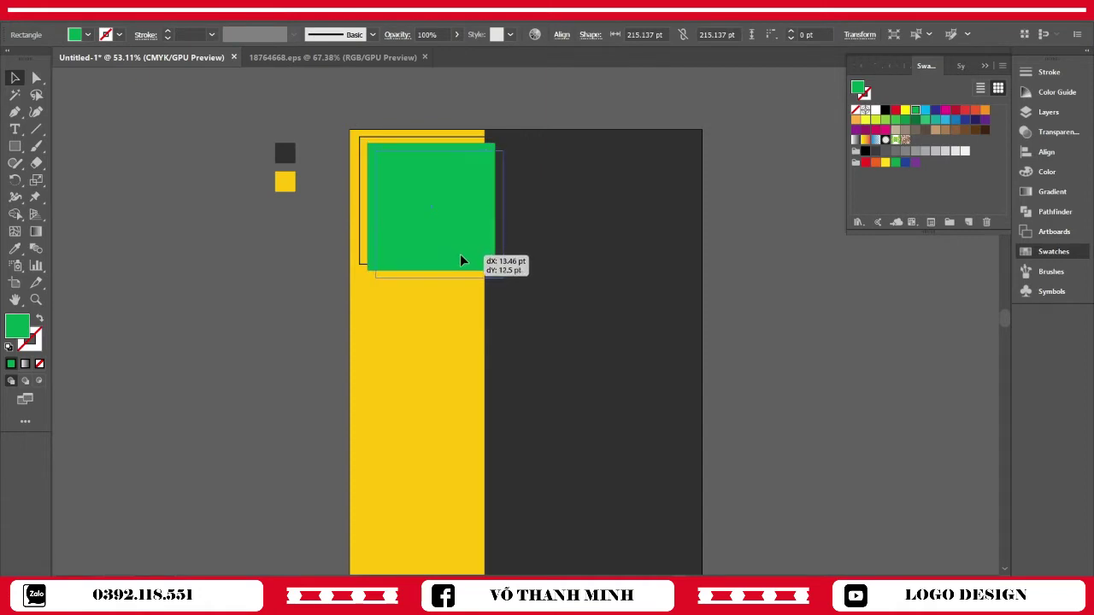
pyautogui.moveTo(460, 260); pyautogui.dragTo(461, 260)
pyautogui.scroll(-2, 710, 282)
pyautogui.scroll(1, 701, 307)
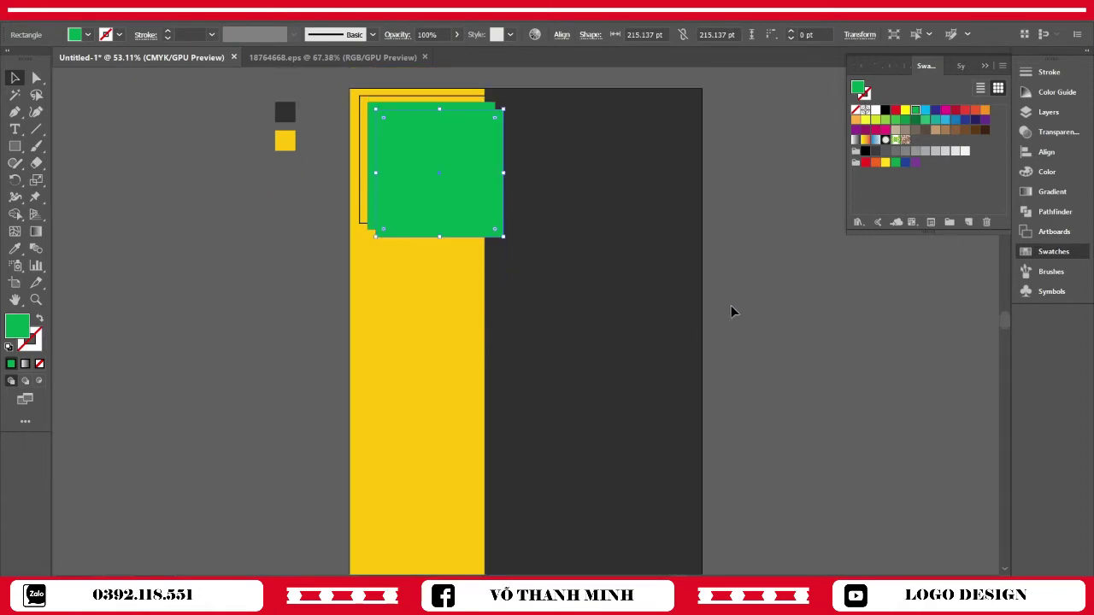
pyautogui.hotkey('shift', 'x')
pyautogui.click(875, 110)
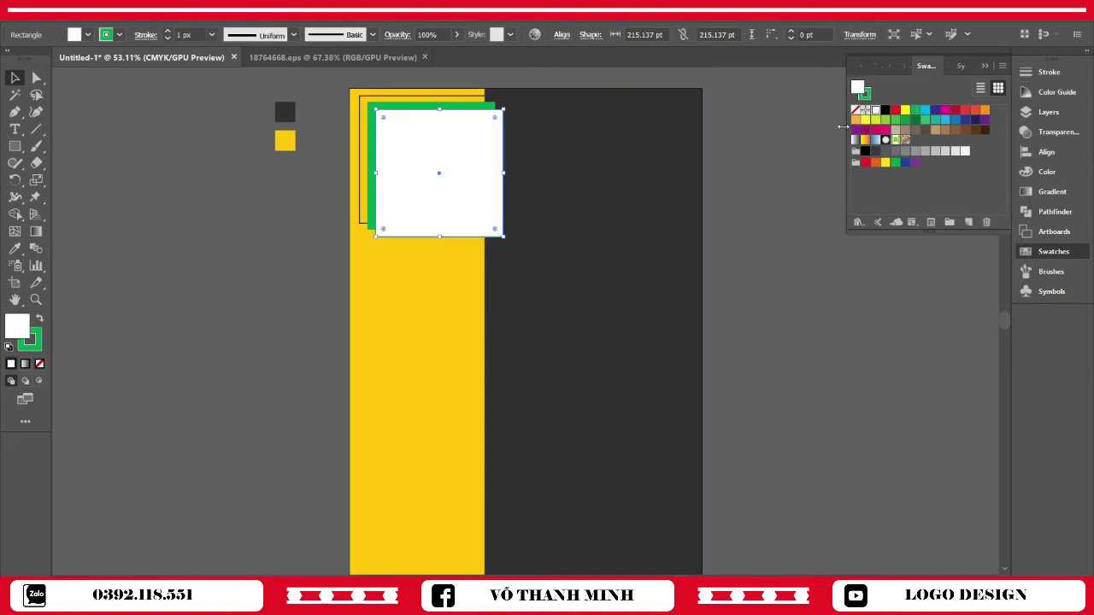
pyautogui.hotkey('shift', 'x')
pyautogui.click(39, 365)
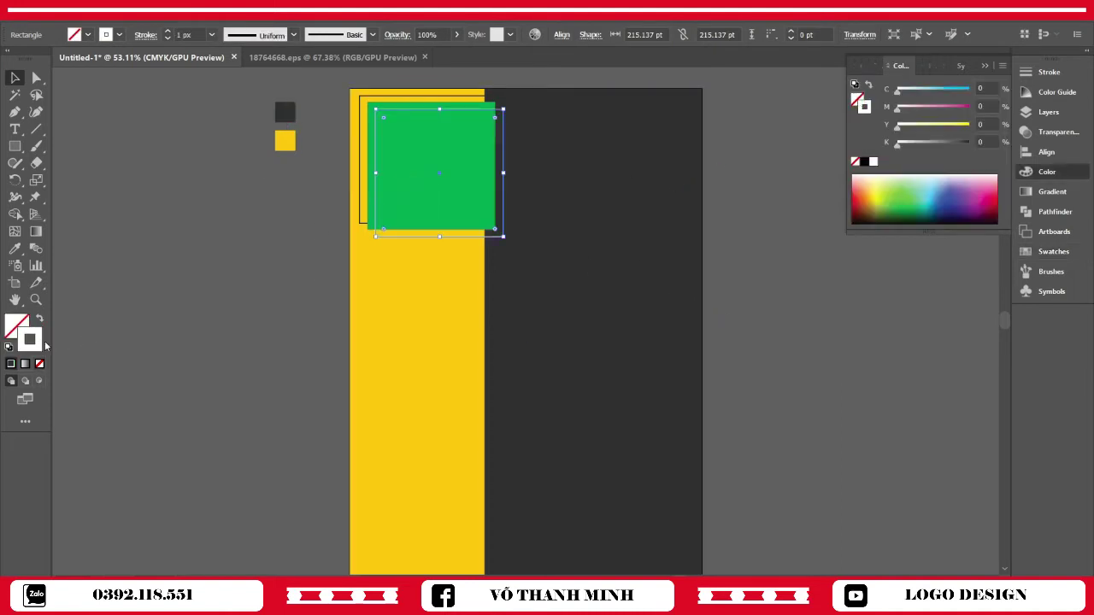
pyautogui.click(154, 247)
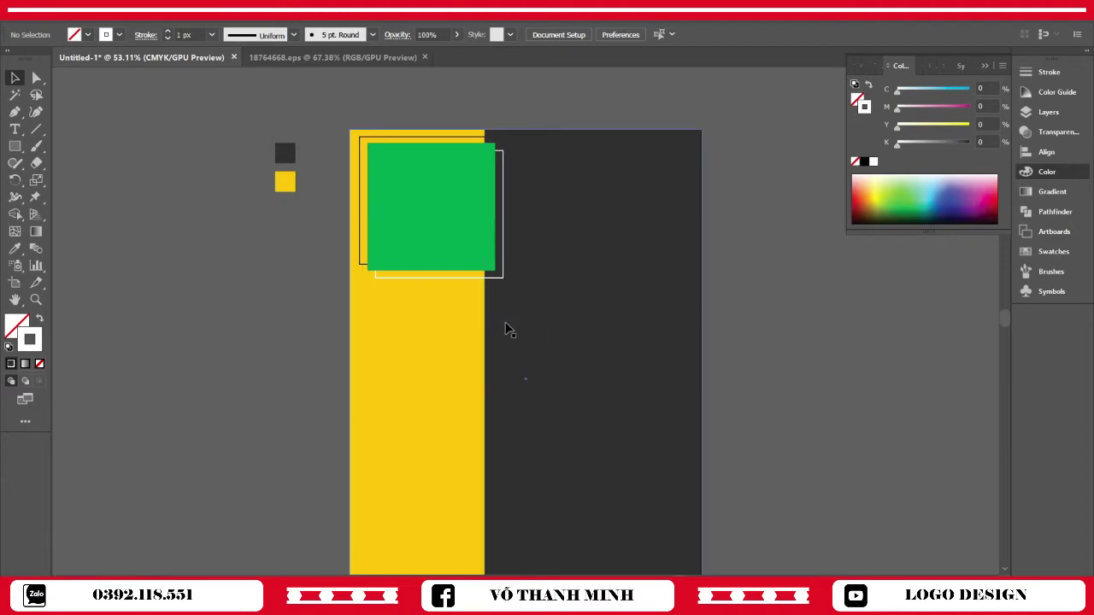
pyautogui.scroll(-2, 598, 427)
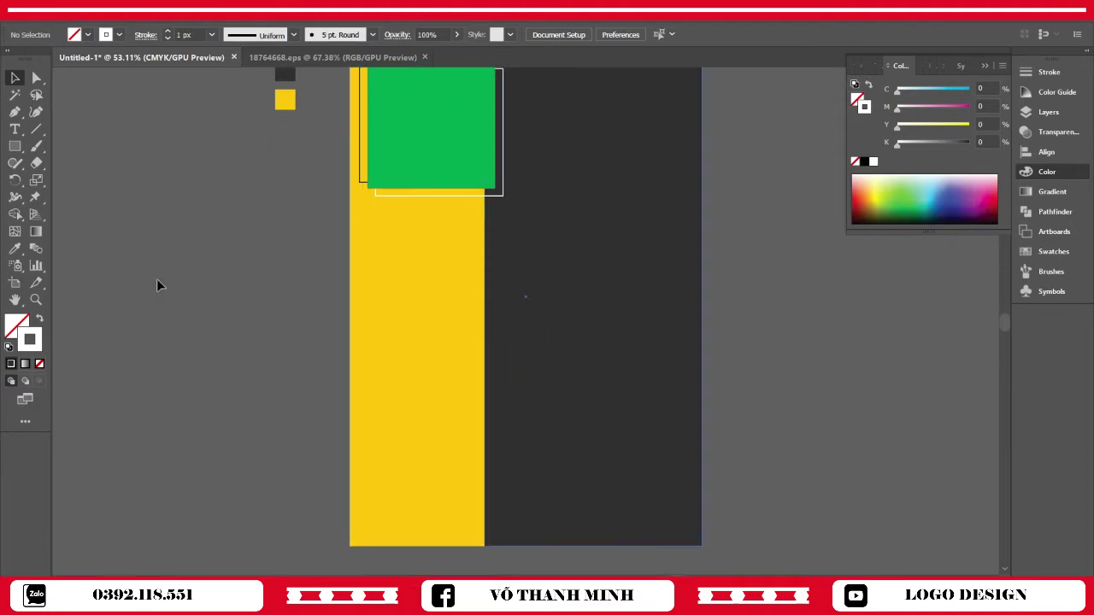
# - Draw a thin dark grey bar in the yellow column and set its width to 155 pt
pyautogui.moveTo(355, 221); pyautogui.dragTo(449, 236)
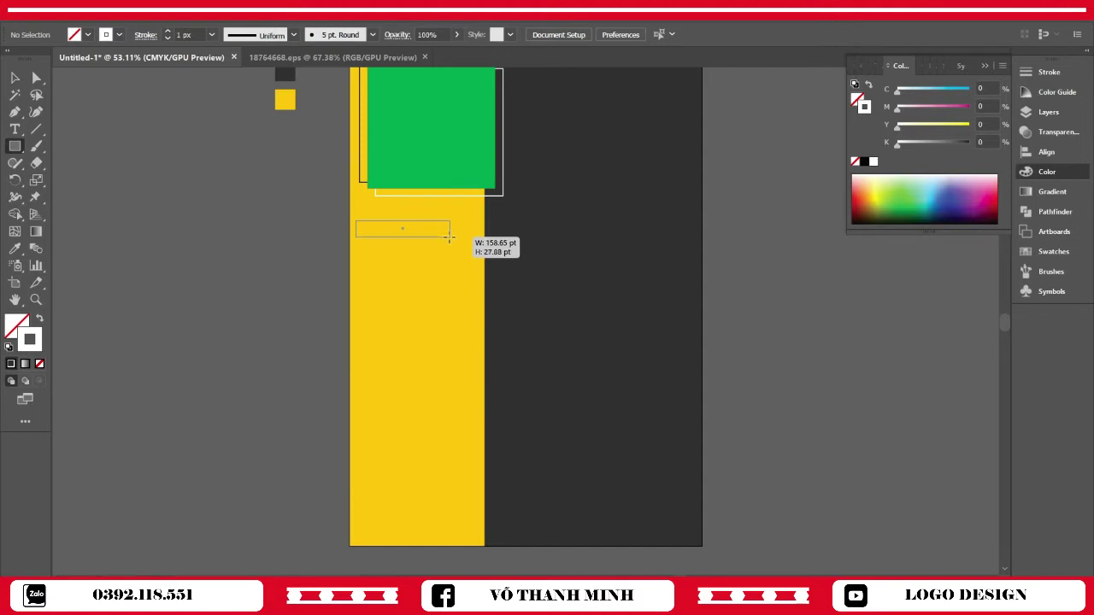
pyautogui.press('i')
pyautogui.click(609, 261)
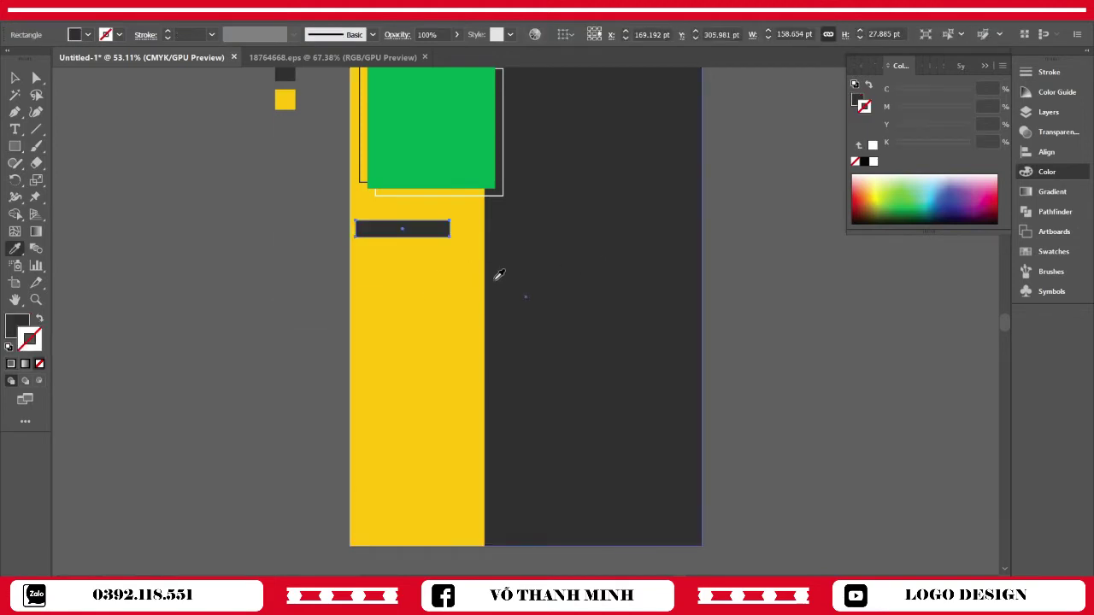
pyautogui.press('v')
pyautogui.click(170, 172)
pyautogui.moveTo(416, 240); pyautogui.dragTo(424, 239)
pyautogui.scroll(-2, 429, 293)
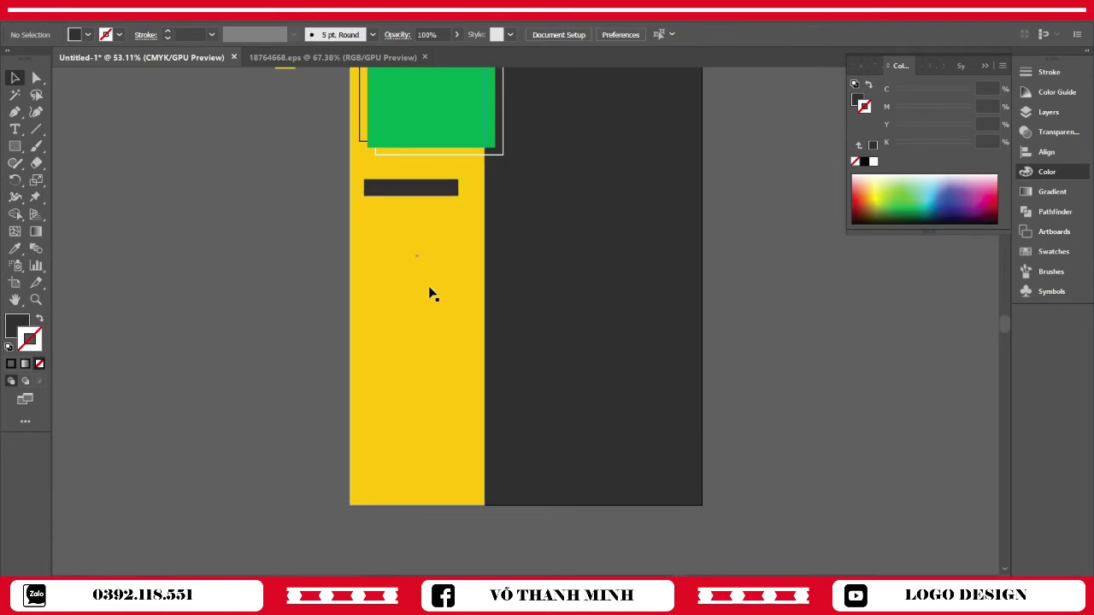
pyautogui.click(403, 196)
pyautogui.click(636, 35)
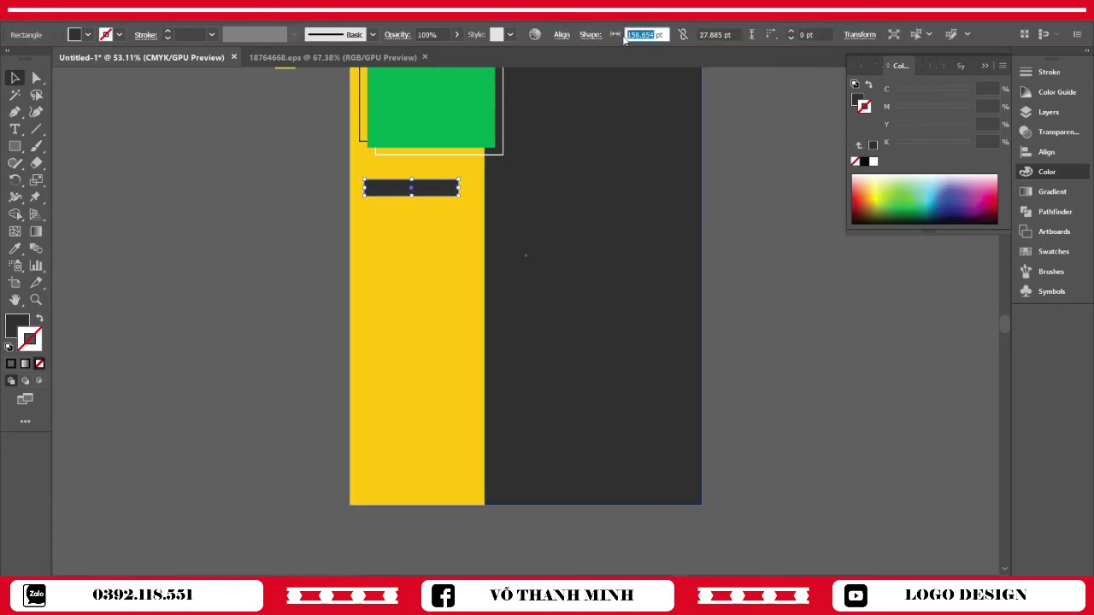
pyautogui.click(754, 93)
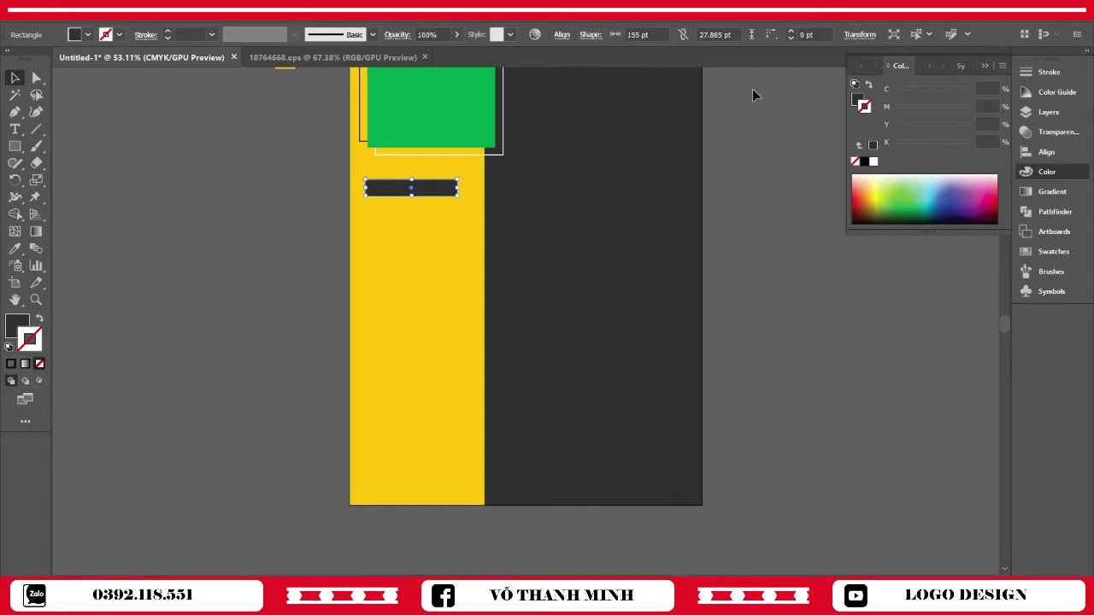
# - Draw a small dark square beside the bar area
pyautogui.click(412, 196)
pyautogui.moveTo(429, 200)
pyautogui.keyDown('alt'); pyautogui.mouseDown()
pyautogui.moveTo(430, 213)
pyautogui.moveTo(369, 217)
pyautogui.mouseUp(); pyautogui.keyUp('alt')
pyautogui.click(313, 259)
pyautogui.press('z')
pyautogui.click(474, 188)
pyautogui.click(14, 147)
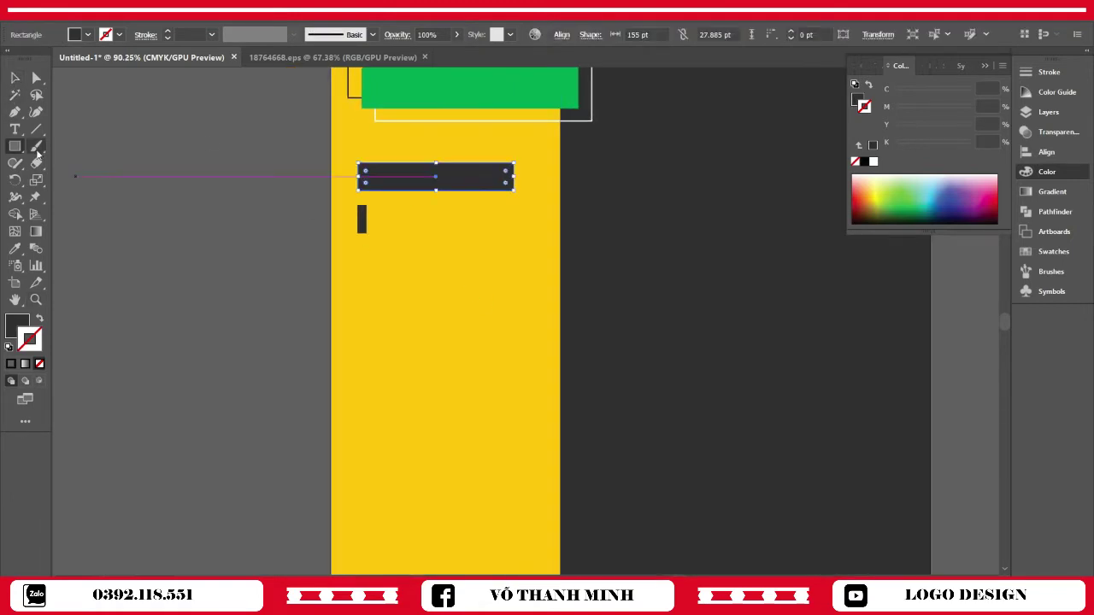
pyautogui.moveTo(130, 171); pyautogui.dragTo(154, 195)
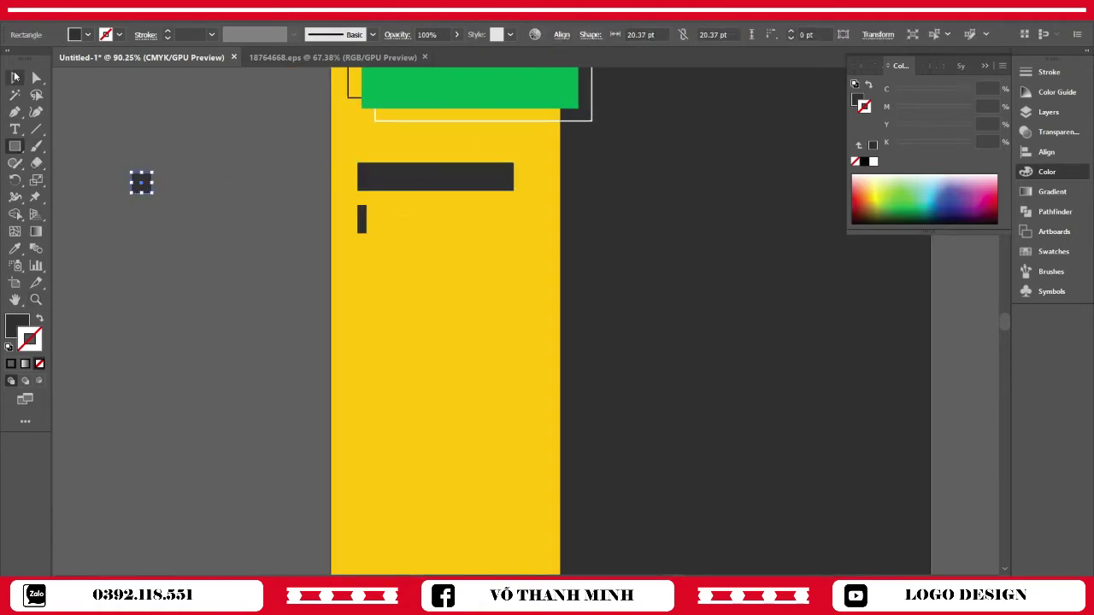
pyautogui.click(15, 77)
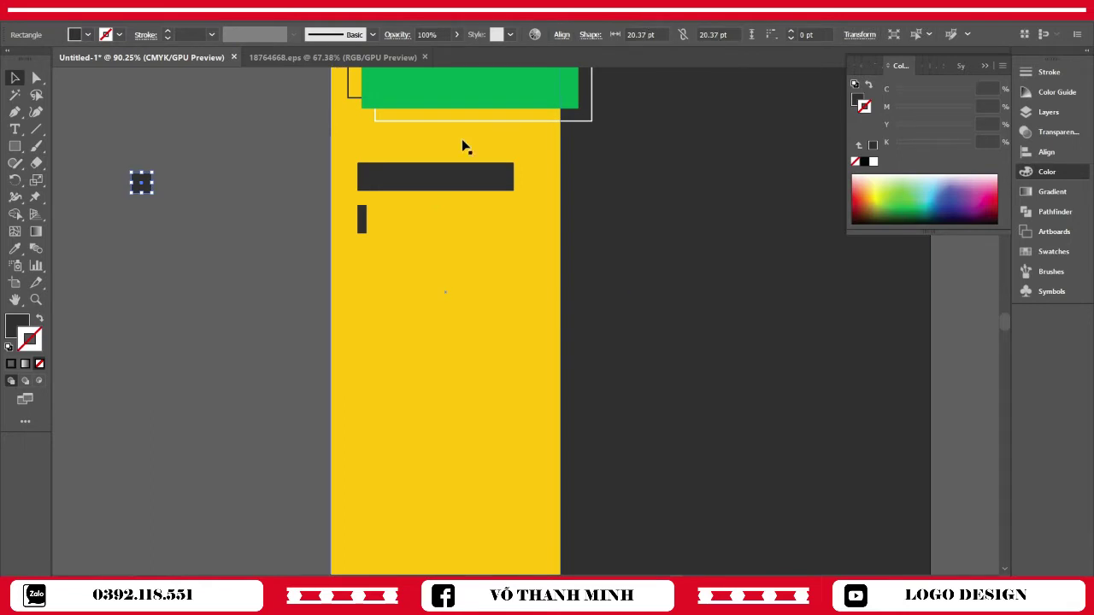
# - Size the square to 27.885 pt and center it horizontally and vertically on the small bar
pyautogui.click(427, 177)
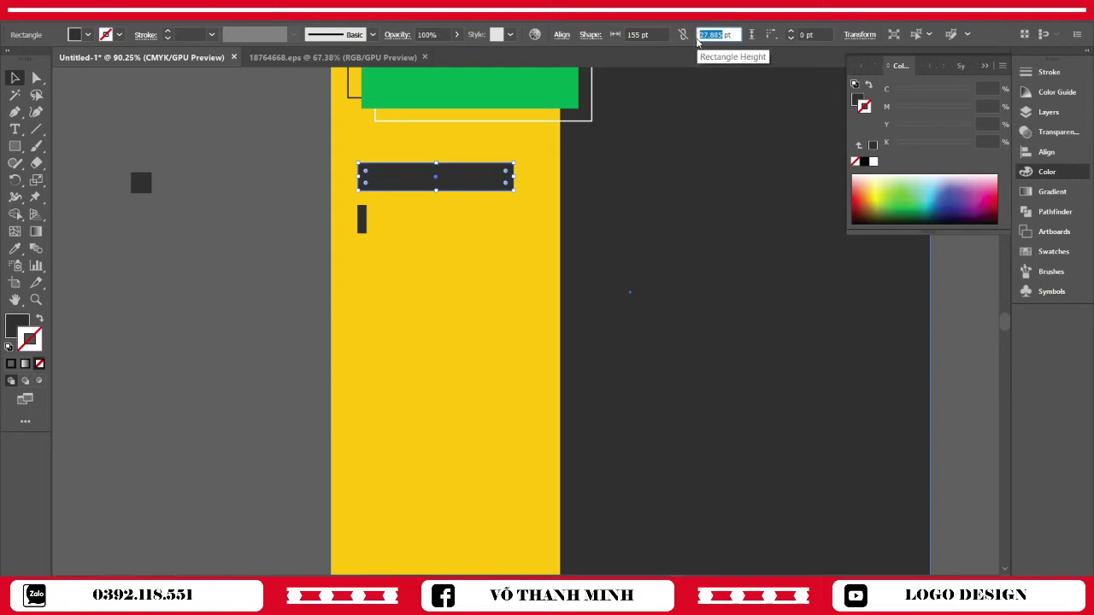
pyautogui.click(141, 183)
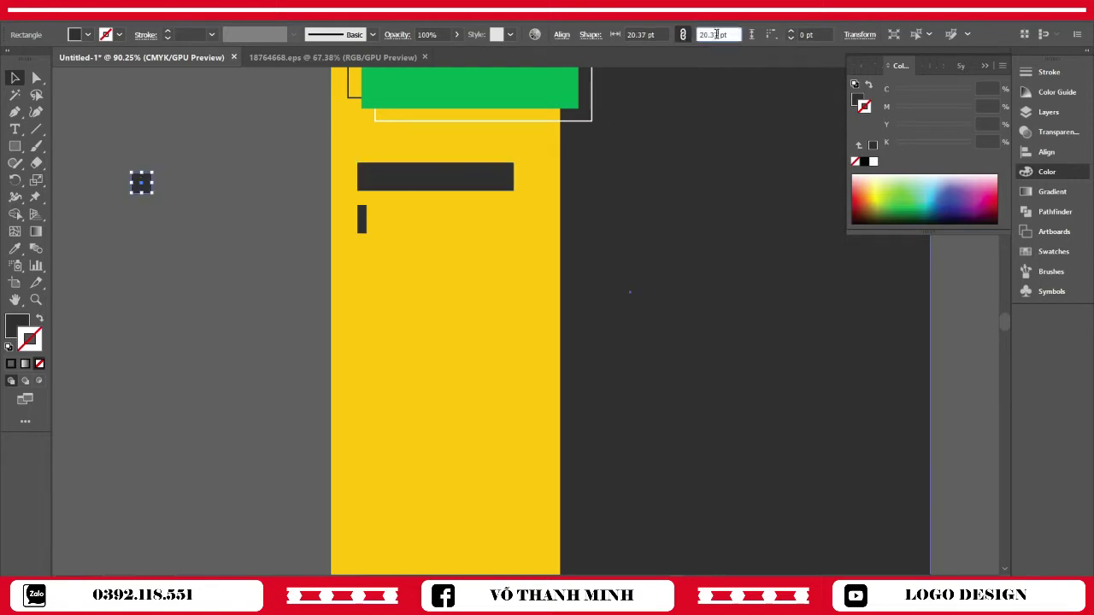
pyautogui.tripleClick(716, 34)
pyautogui.write('27.885')
pyautogui.press('Return')
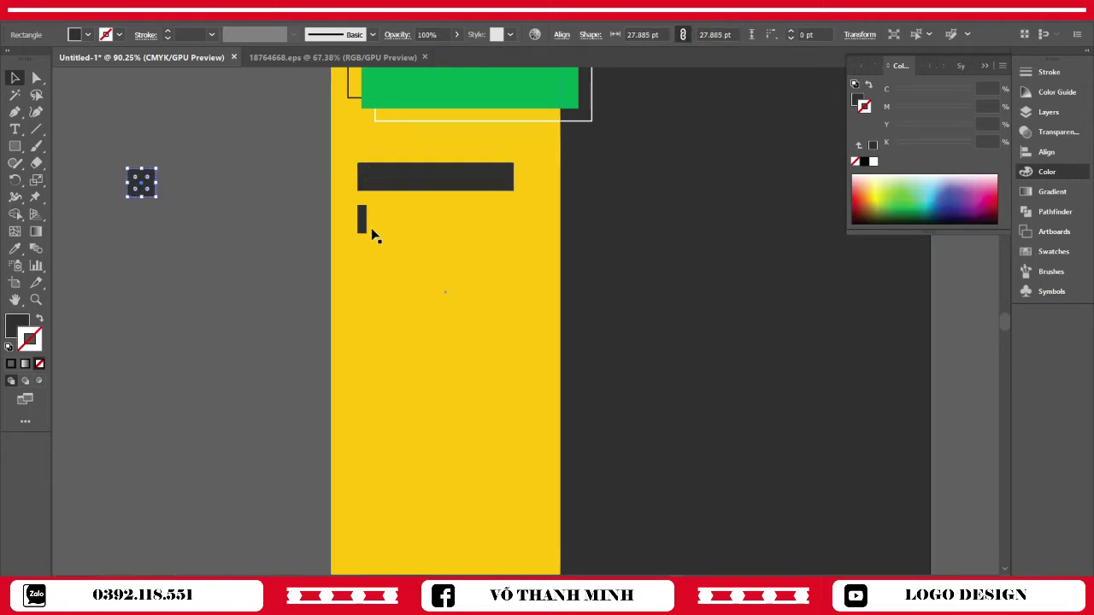
pyautogui.keyDown('shift'); pyautogui.click(364, 229); pyautogui.keyUp('shift')
pyautogui.click(611, 35)
pyautogui.click(669, 34)
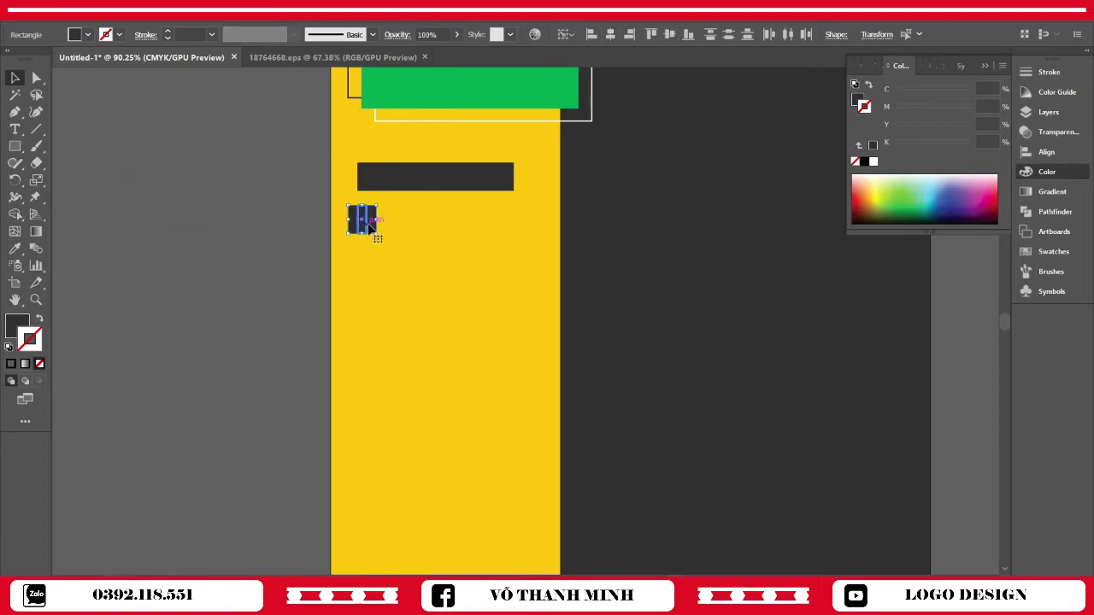
# - Make the small square white with no outline and group it with the small dark bar
pyautogui.click(333, 252)
pyautogui.moveTo(393, 227); pyautogui.dragTo(383, 226)
pyautogui.scroll(5, 379, 210)
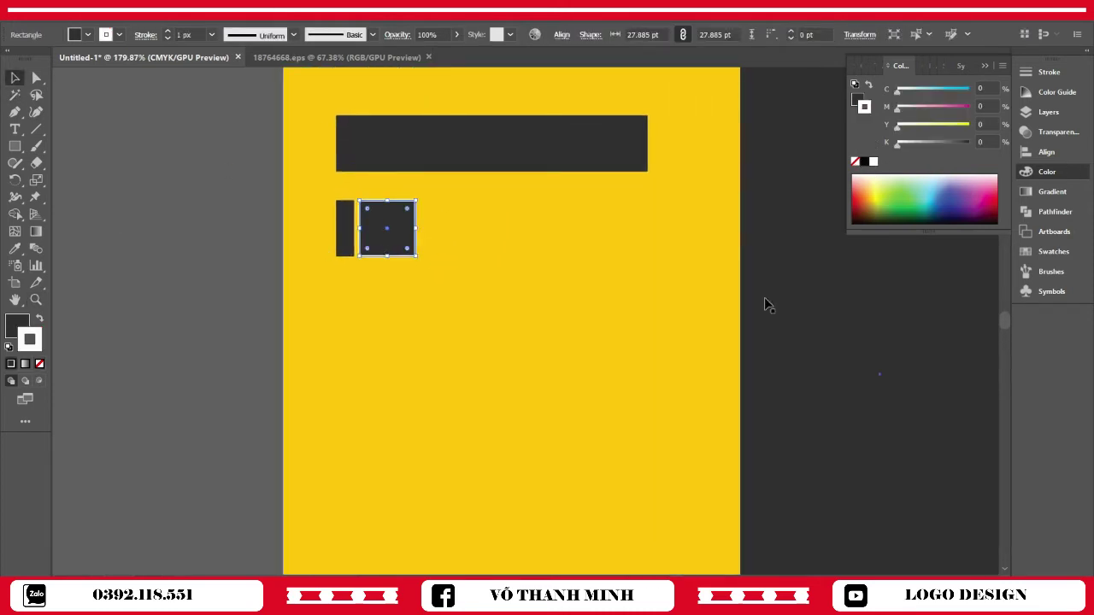
pyautogui.press('d')
pyautogui.click(39, 365)
pyautogui.click(279, 236)
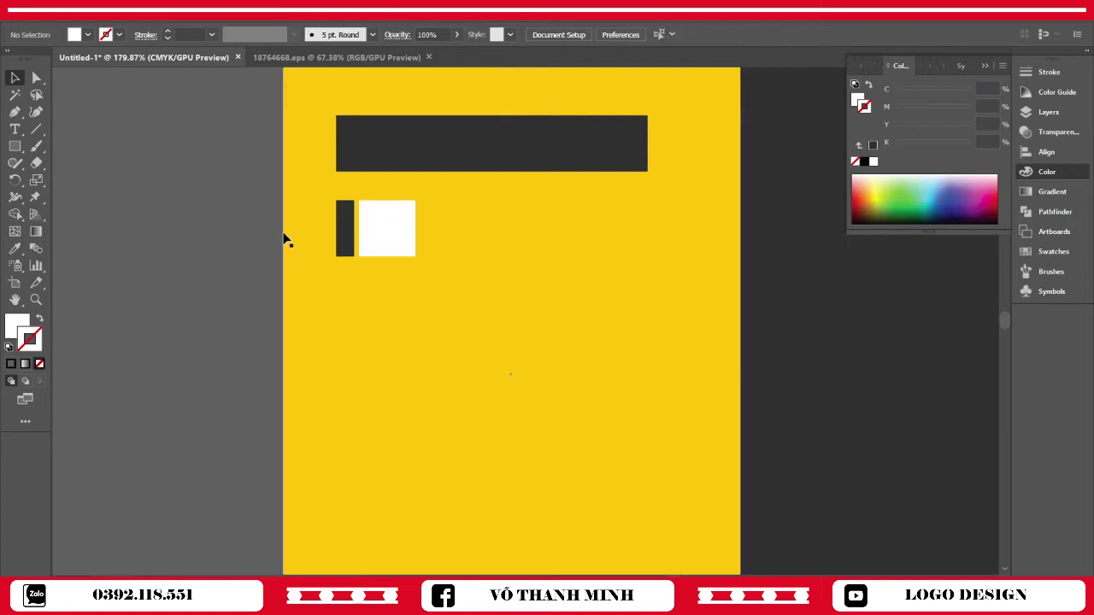
pyautogui.moveTo(419, 251); pyautogui.dragTo(227, 350)
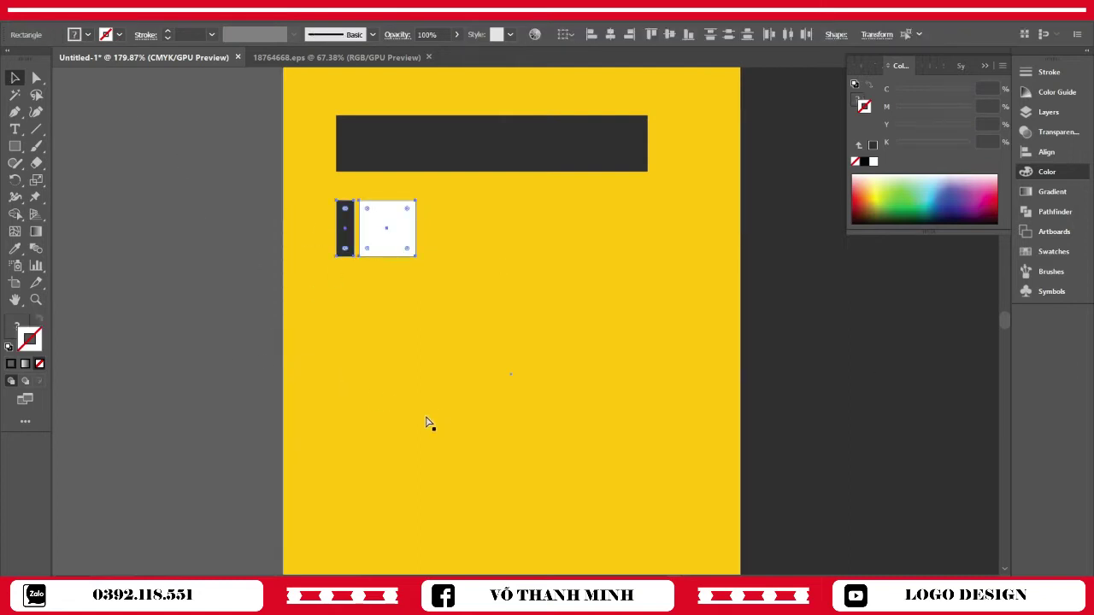
pyautogui.click(369, 236)
# - Duplicate the icon group downward with Alt-drag and Ctrl+D to make four icons
pyautogui.press('z')
pyautogui.keyDown('alt'); pyautogui.click(342, 336); pyautogui.keyUp('alt')
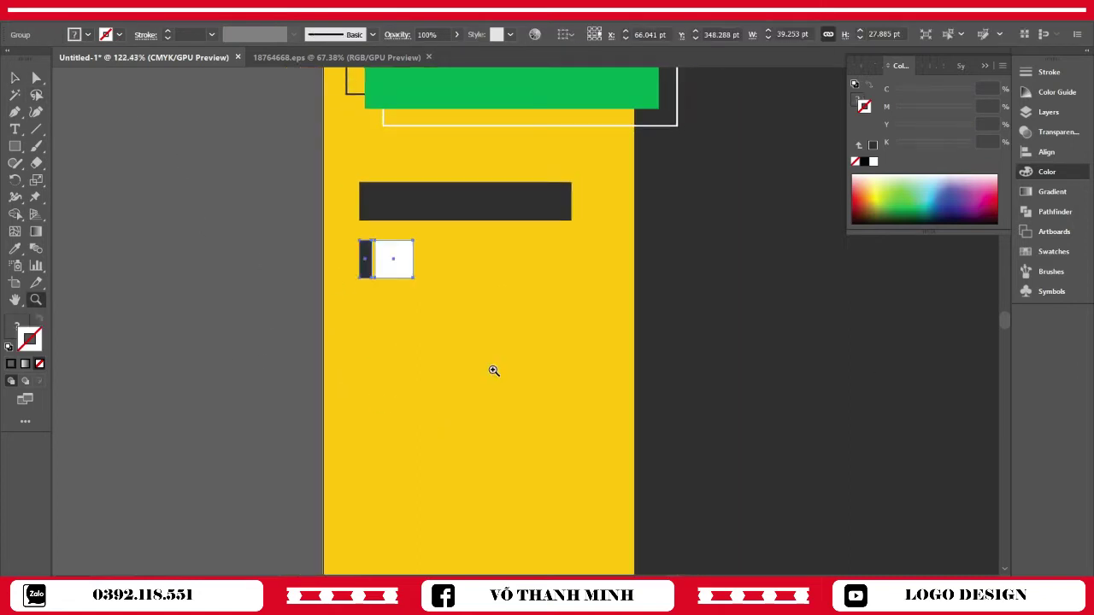
pyautogui.keyDown('alt'); pyautogui.click(496, 349); pyautogui.keyUp('alt')
pyautogui.keyDown('alt'); pyautogui.click(515, 370); pyautogui.keyUp('alt')
pyautogui.press('v')
pyautogui.click(309, 317)
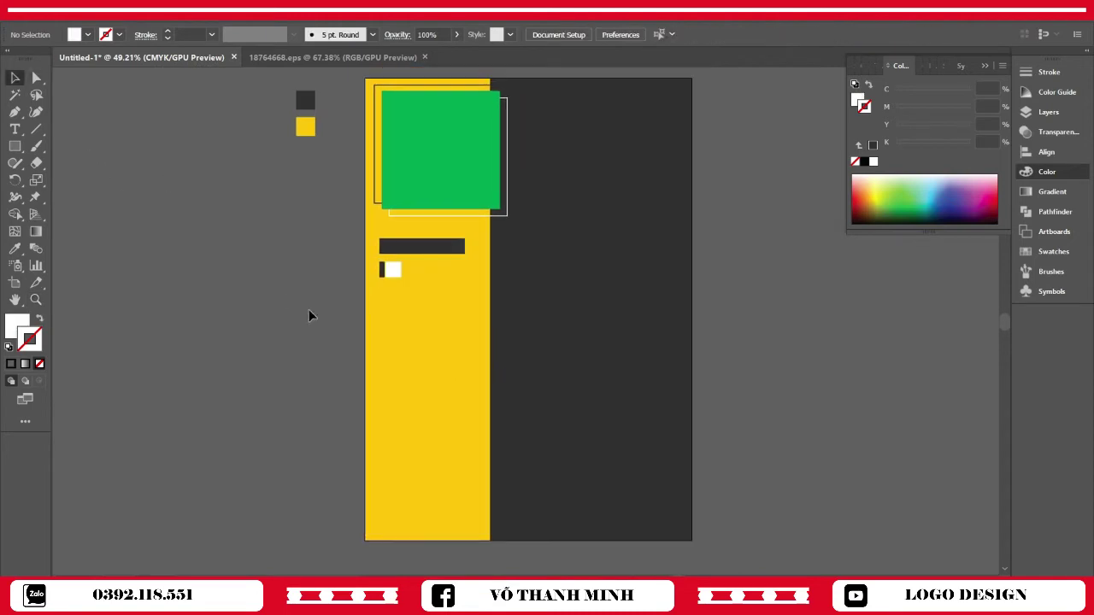
pyautogui.click(384, 270)
pyautogui.press('z')
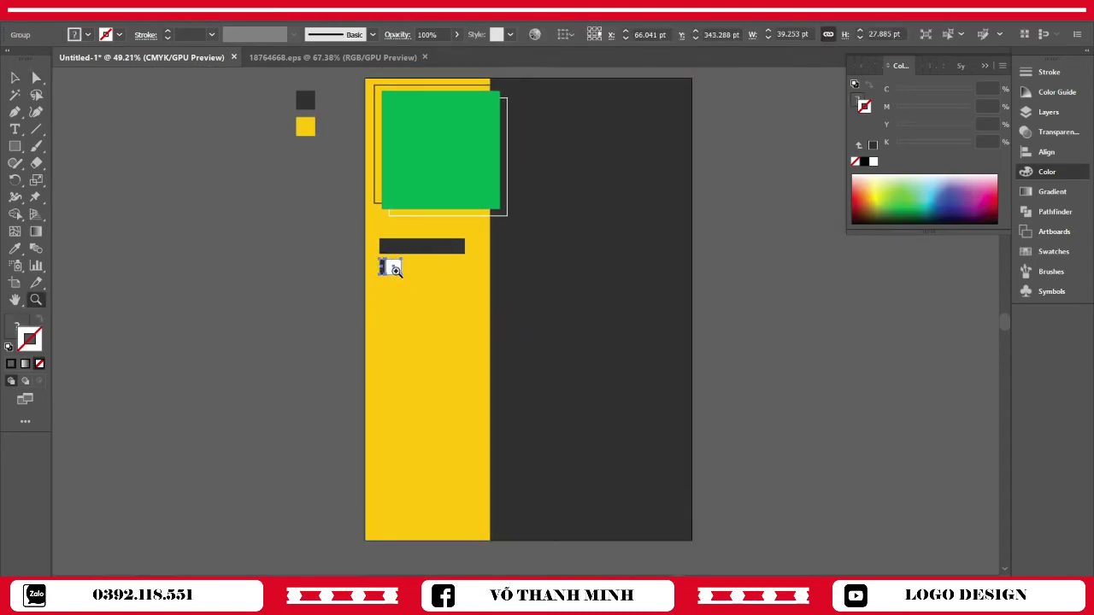
pyautogui.click(391, 264)
pyautogui.keyDown('alt'); pyautogui.click(724, 353); pyautogui.keyUp('alt')
pyautogui.press('v')
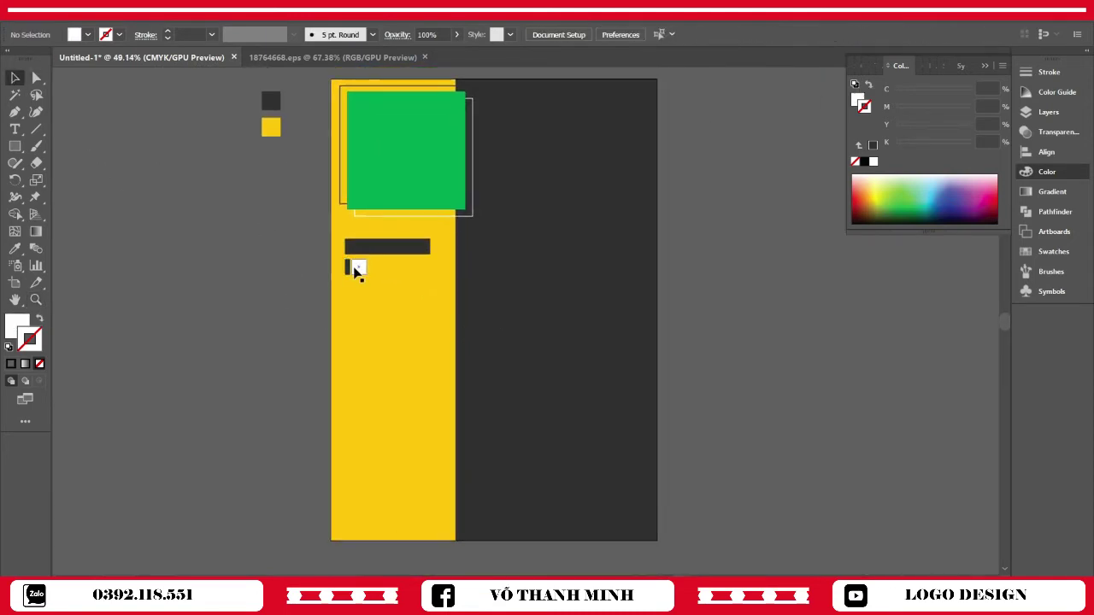
pyautogui.moveTo(362, 275); pyautogui.dragTo(361, 285)
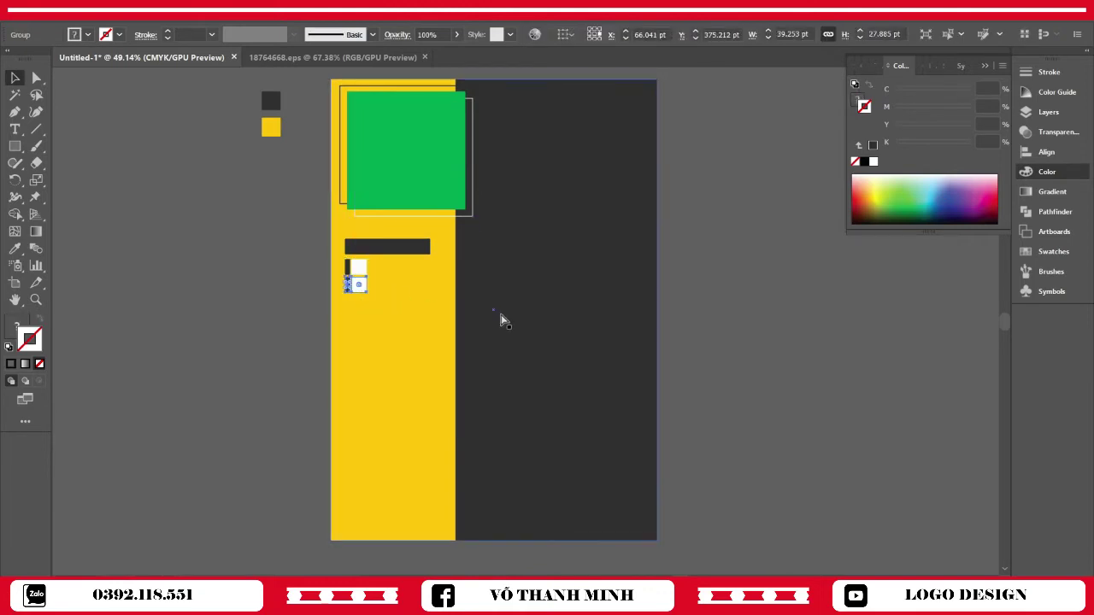
pyautogui.hotkey('ctrl', 'd')
pyautogui.hotkey('ctrl', 'd')
pyautogui.click(402, 376)
# - Place two copies of the heading bar below the icons
pyautogui.scroll(-1, 402, 376)
pyautogui.moveTo(385, 224)
pyautogui.mouseDown()
pyautogui.moveTo(370, 313)
pyautogui.moveTo(379, 296)
pyautogui.moveTo(377, 369)
pyautogui.mouseUp()
pyautogui.click(403, 416)
pyautogui.scroll(-1, 402, 415)
pyautogui.click(586, 409)
pyautogui.scroll(2, 587, 409)
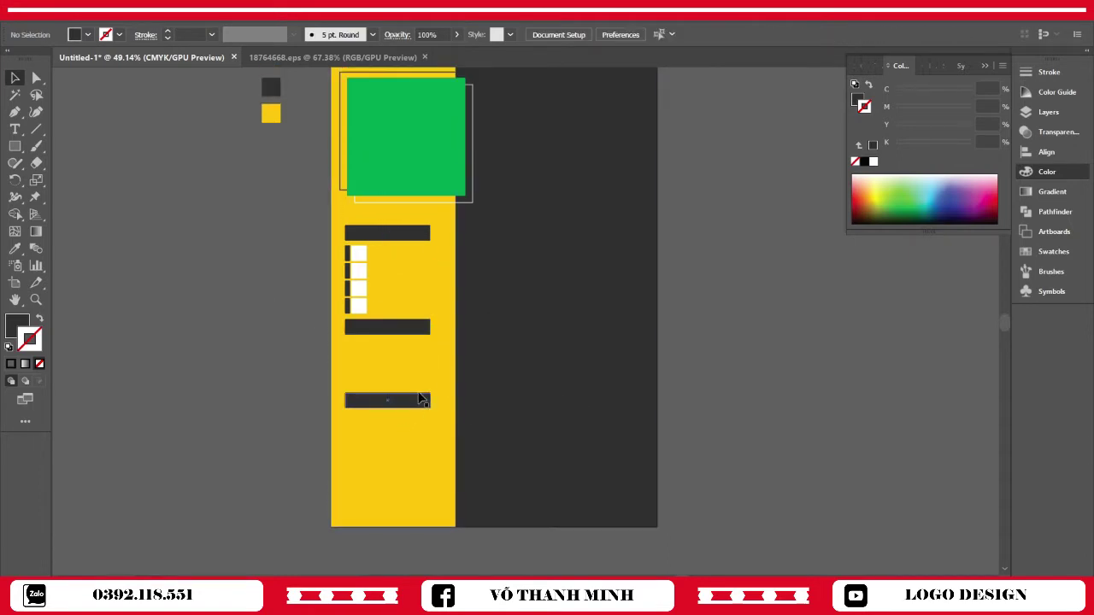
# - Resize the top icon group to a height of 15 pt
pyautogui.press('z')
pyautogui.moveTo(374, 290); pyautogui.dragTo(437, 302)
pyautogui.press('v')
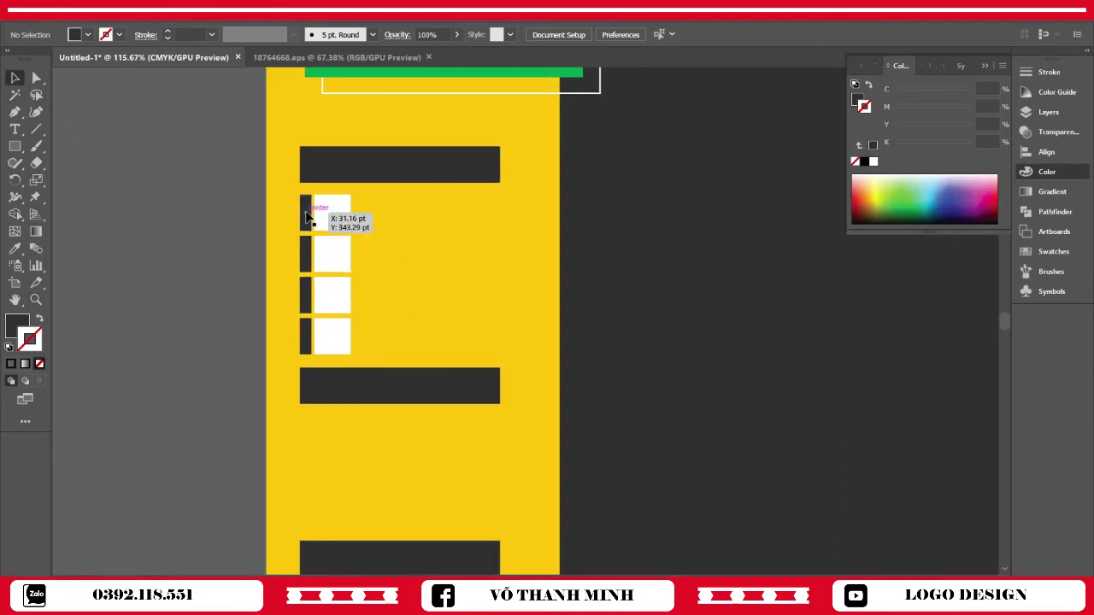
pyautogui.click(329, 213)
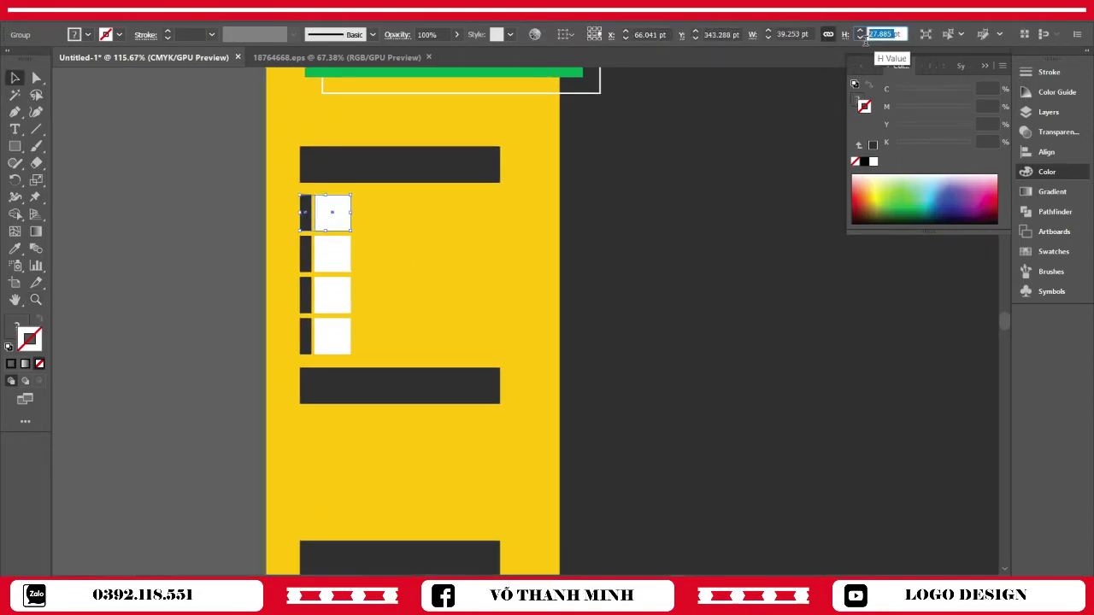
pyautogui.write('15')
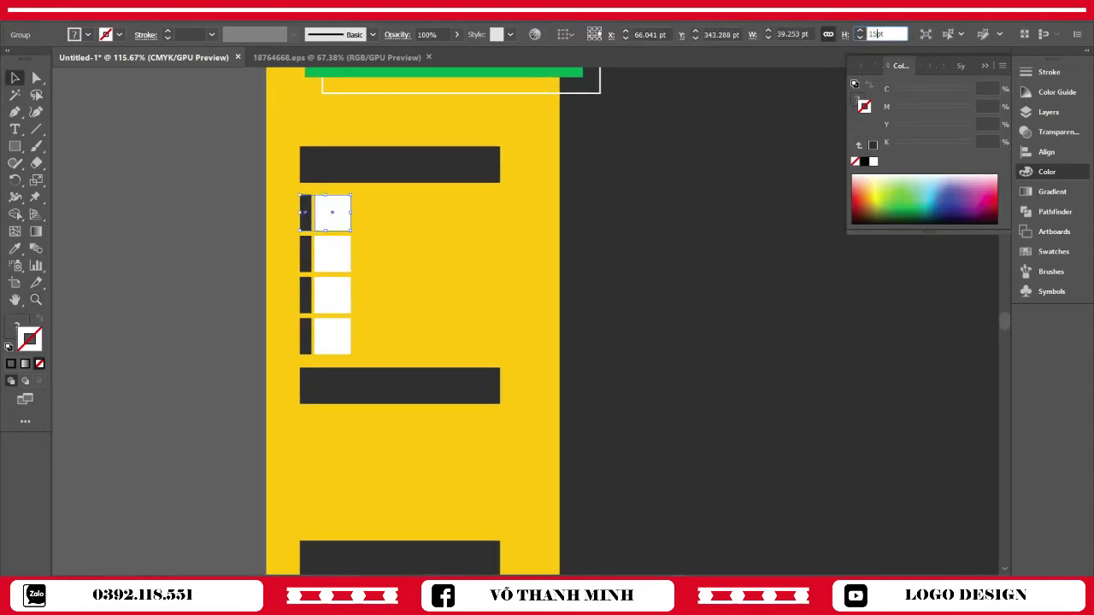
pyautogui.press('Return')
pyautogui.click(264, 182)
# - Delete the larger icon copies and duplicate the 15 pt icon into a stack of four
pyautogui.moveTo(337, 213); pyautogui.dragTo(322, 206)
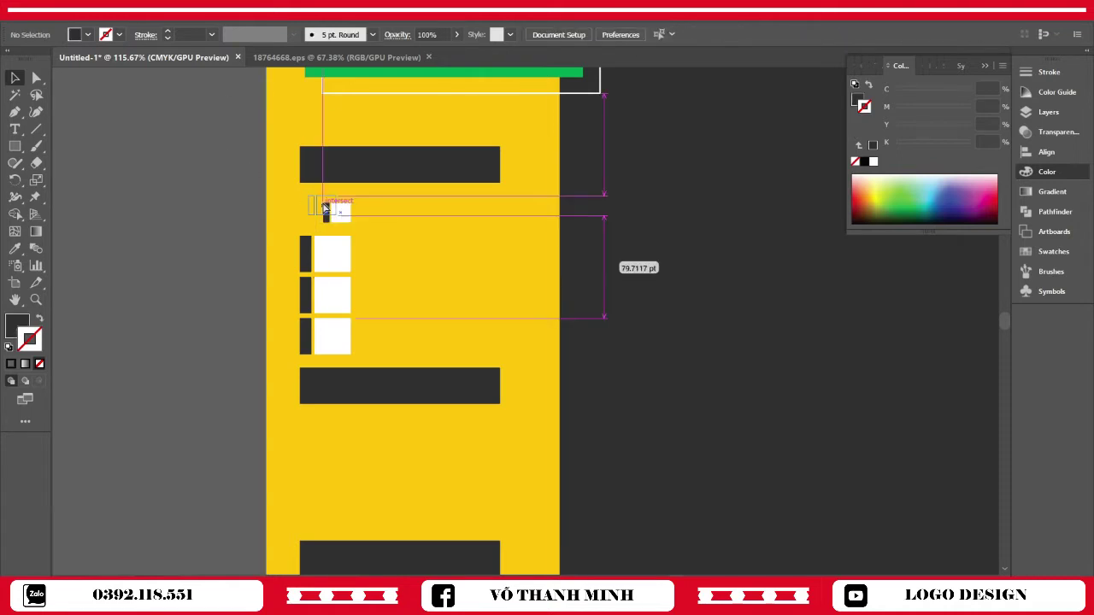
pyautogui.scroll(2, 361, 310)
pyautogui.click(338, 304)
pyautogui.press('Delete')
pyautogui.press('Delete')
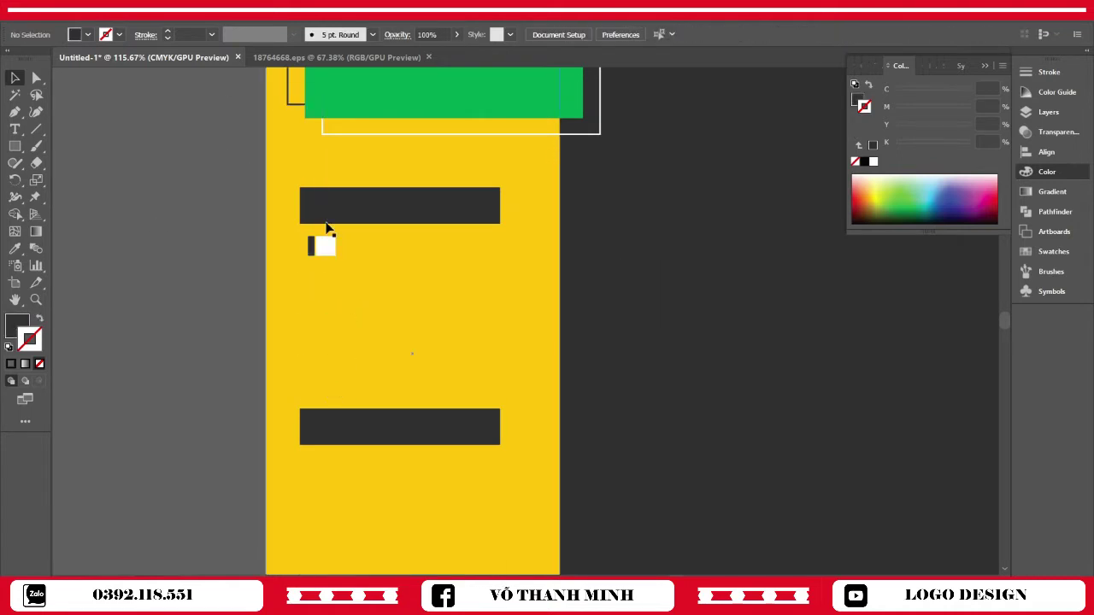
pyautogui.moveTo(325, 244); pyautogui.dragTo(205, 240)
pyautogui.click(324, 247)
pyautogui.moveTo(325, 253); pyautogui.dragTo(325, 276)
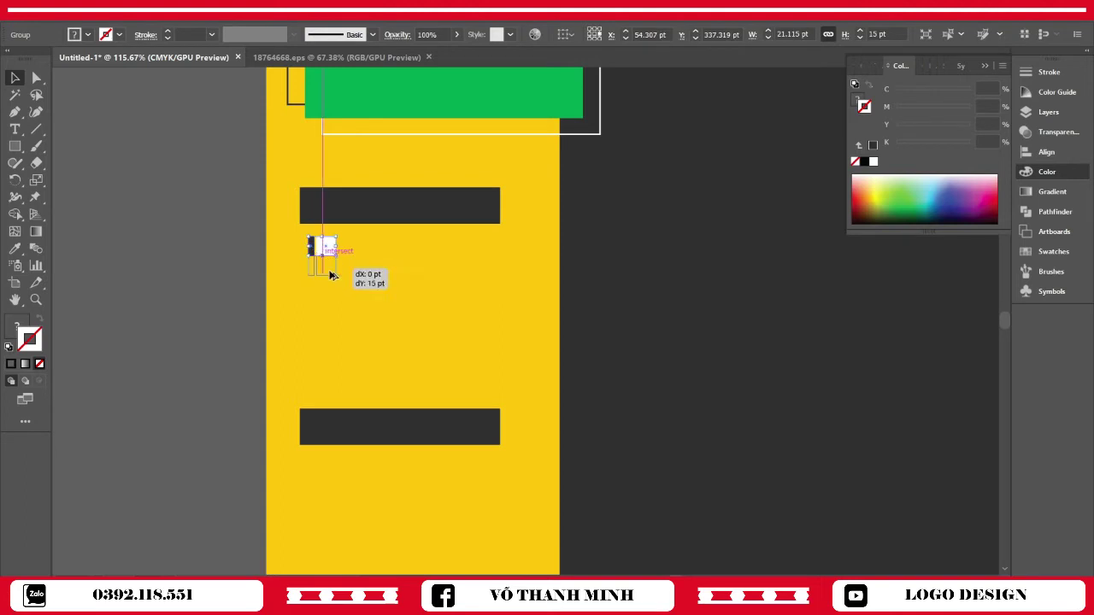
pyautogui.hotkey('ctrl', 'd')
pyautogui.hotkey('ctrl', 'd')
pyautogui.click(240, 324)
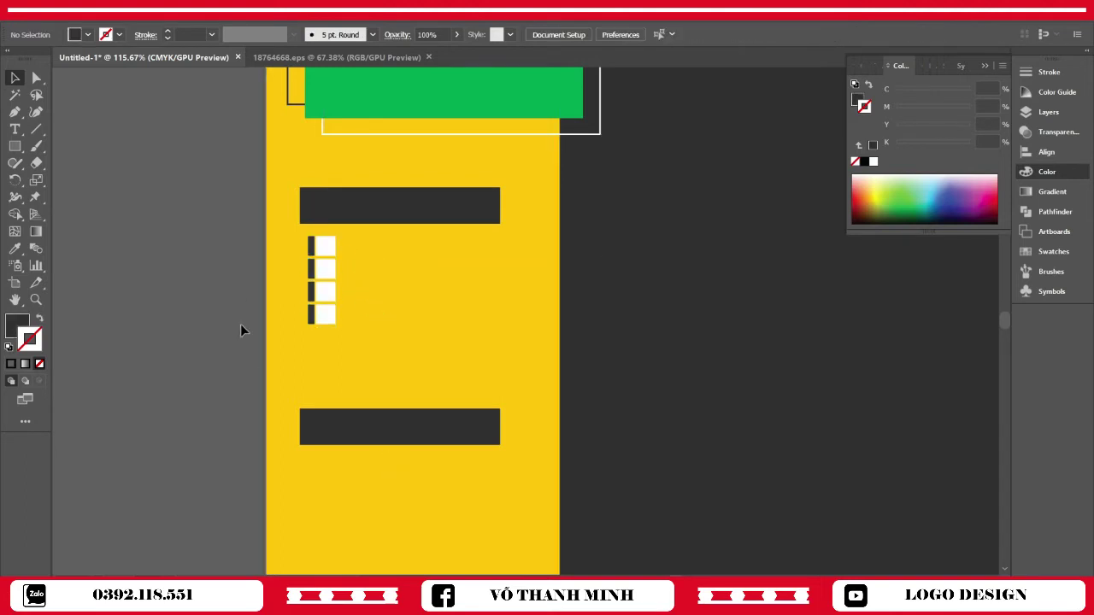
# - Move the two lower heading bars up to sit under the icon column
pyautogui.press('z')
pyautogui.scroll(-2, 342, 396)
pyautogui.scroll(-2, 439, 406)
pyautogui.scroll(3, 440, 406)
pyautogui.press('v')
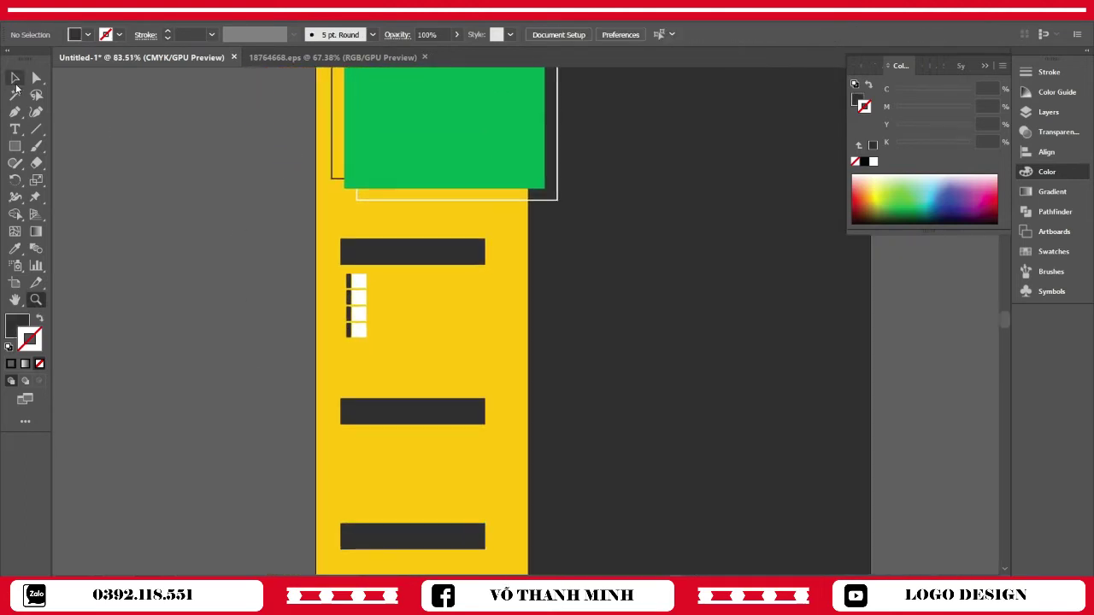
pyautogui.moveTo(395, 413); pyautogui.dragTo(396, 363)
pyautogui.scroll(-1, 464, 440)
pyautogui.scroll(-1, 464, 439)
pyautogui.moveTo(434, 452); pyautogui.dragTo(434, 403)
pyautogui.scroll(1, 433, 403)
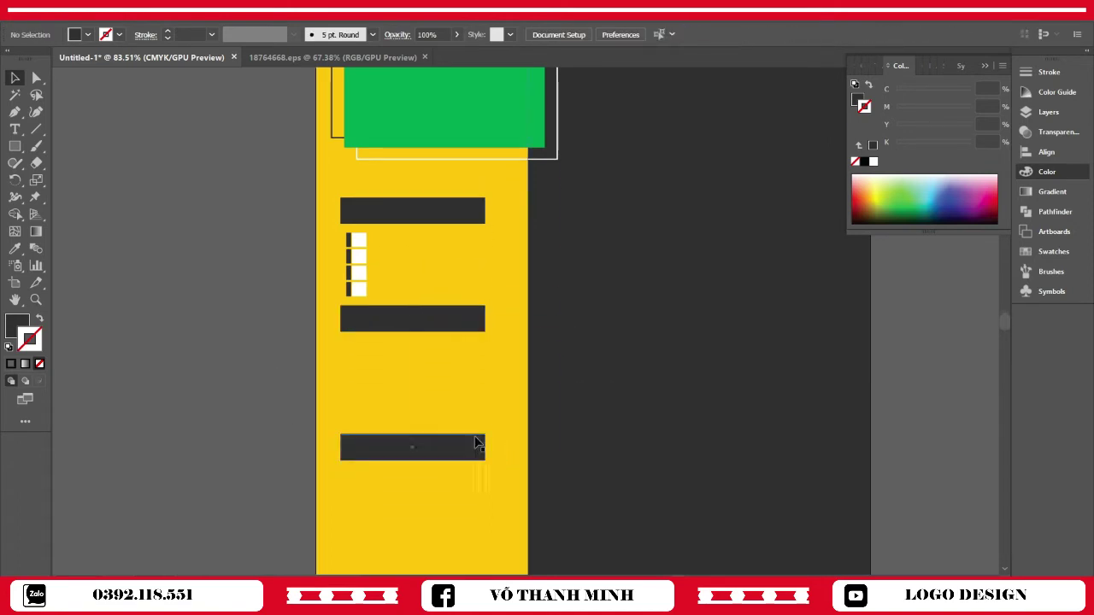
pyautogui.scroll(1, 434, 402)
# - Type a white CONTACT label on the top heading bar
pyautogui.click(362, 251)
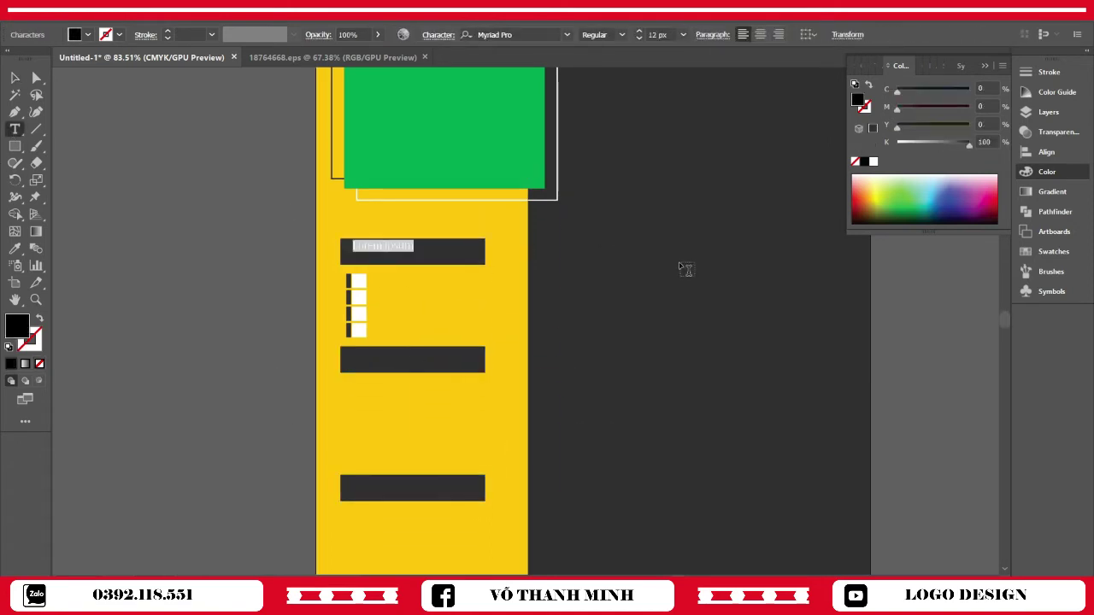
pyautogui.write('CONTACT')
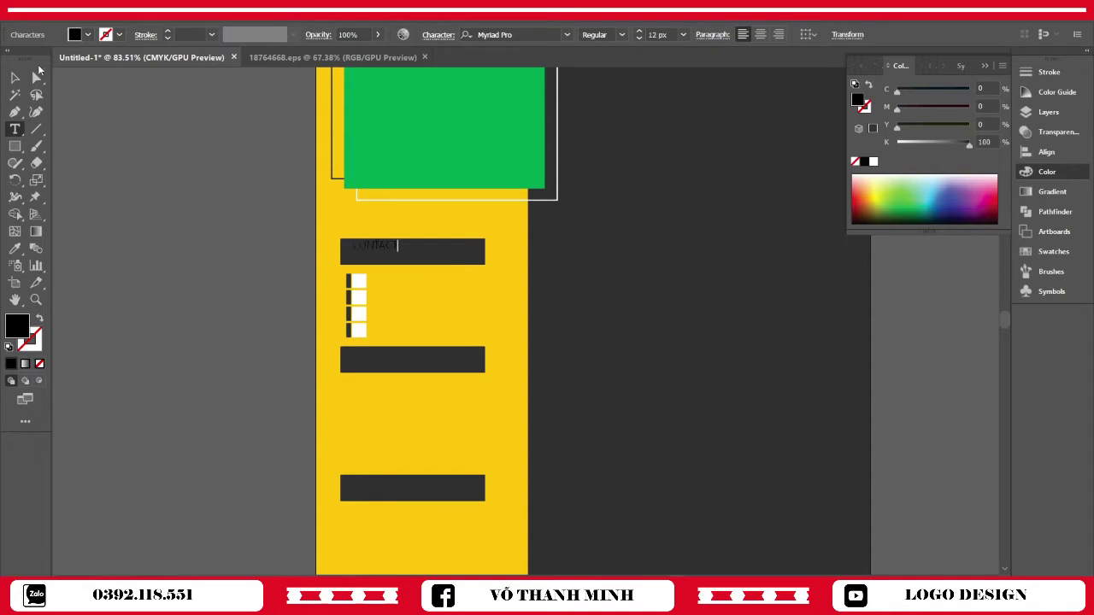
pyautogui.press('Escape')
pyautogui.click(875, 166)
# - Style CONTACT in Myriad Pro Semibold with wide letter spacing
pyautogui.click(567, 34)
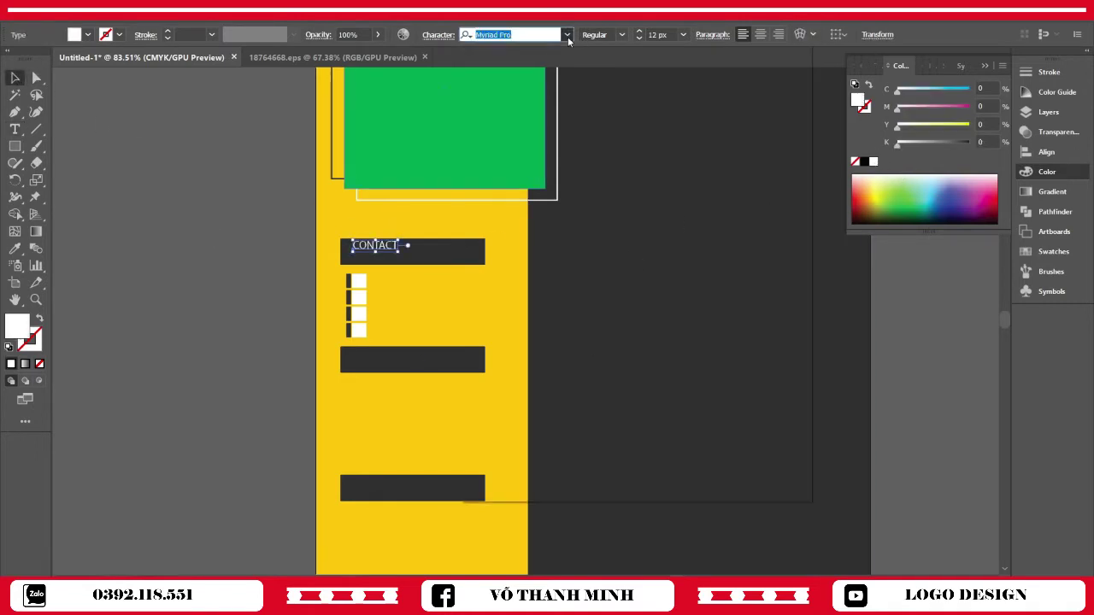
pyautogui.click(675, 104)
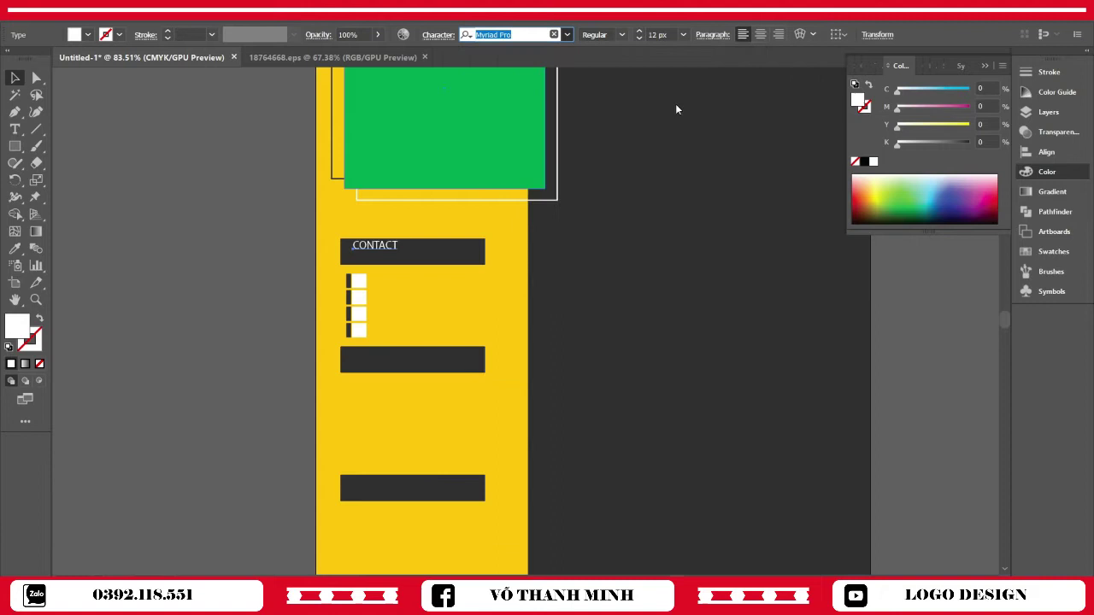
pyautogui.click(621, 34)
pyautogui.click(611, 144)
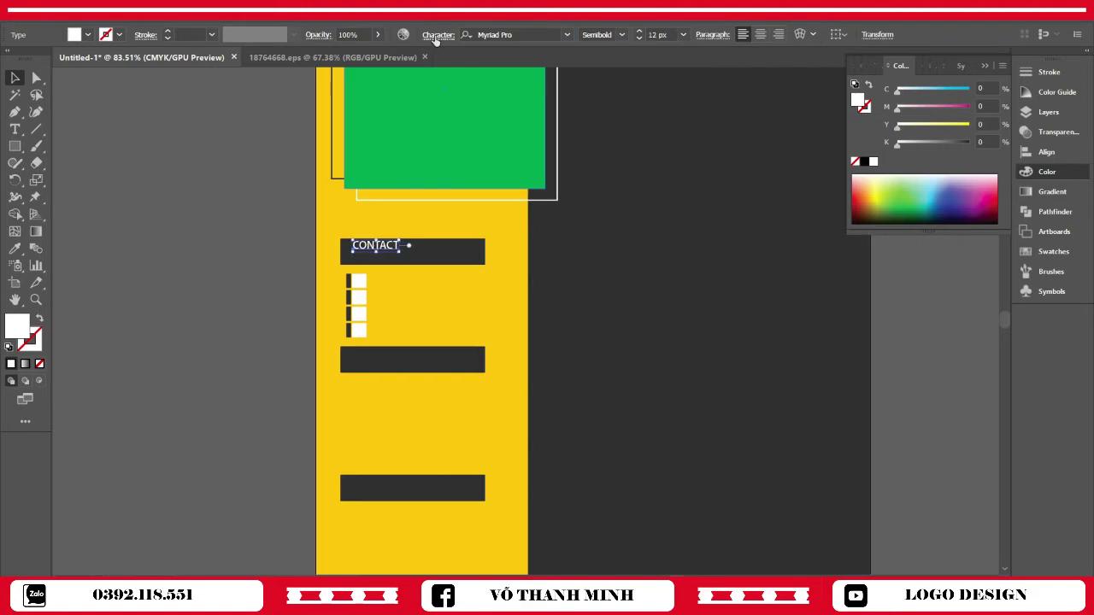
pyautogui.click(438, 34)
pyautogui.click(443, 120)
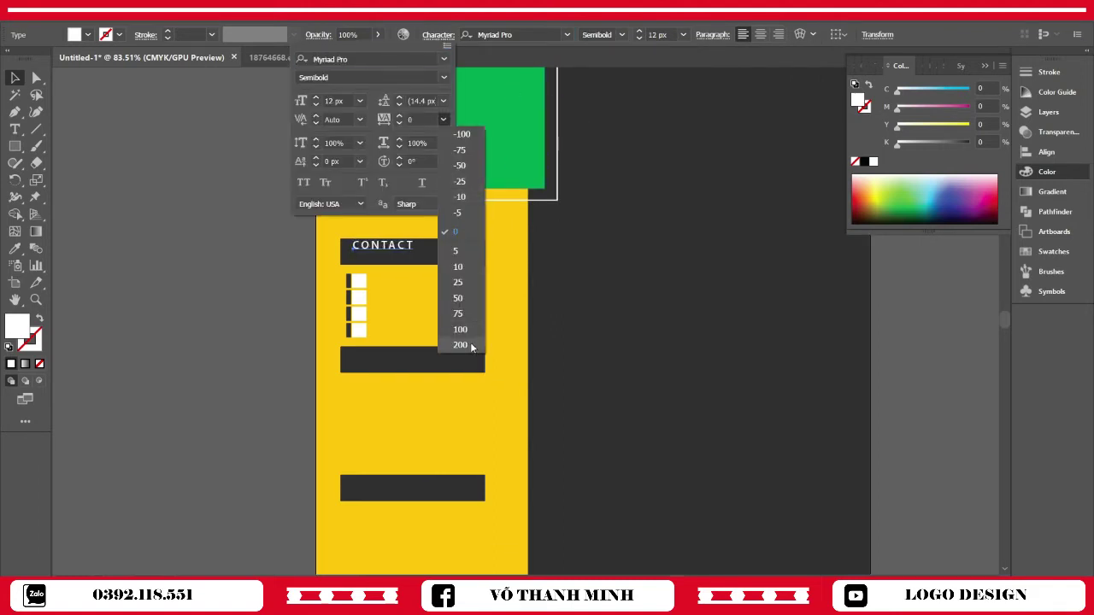
pyautogui.click(461, 340)
pyautogui.click(444, 59)
pyautogui.click(333, 222)
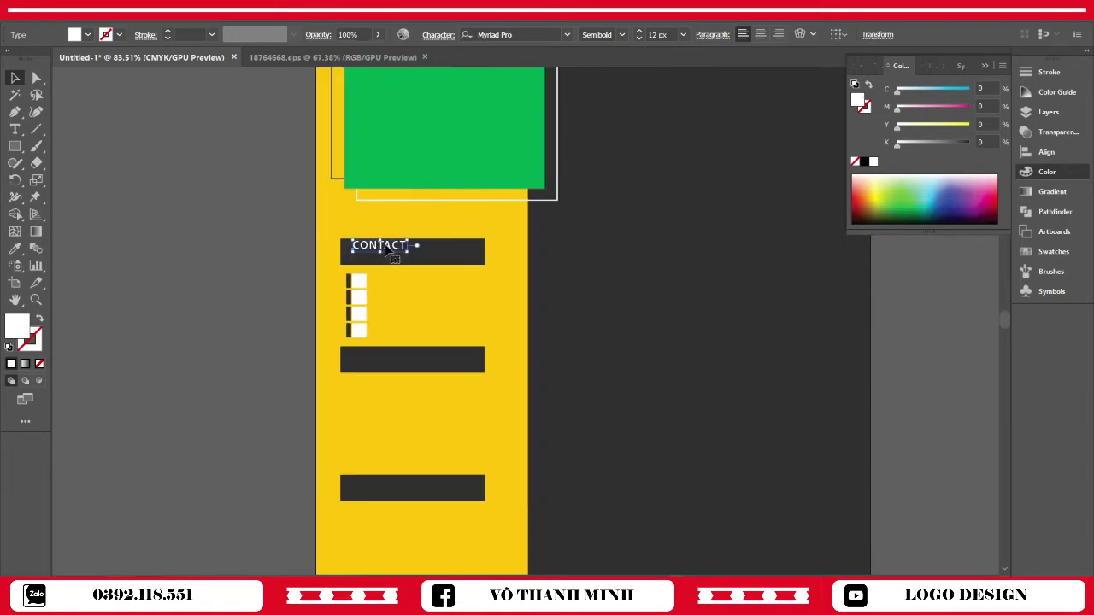
# - Nudge CONTACT into its dark bar and centre it horizontally on the bar
pyautogui.moveTo(386, 250); pyautogui.dragTo(393, 257)
pyautogui.scroll(5, 662, 34)
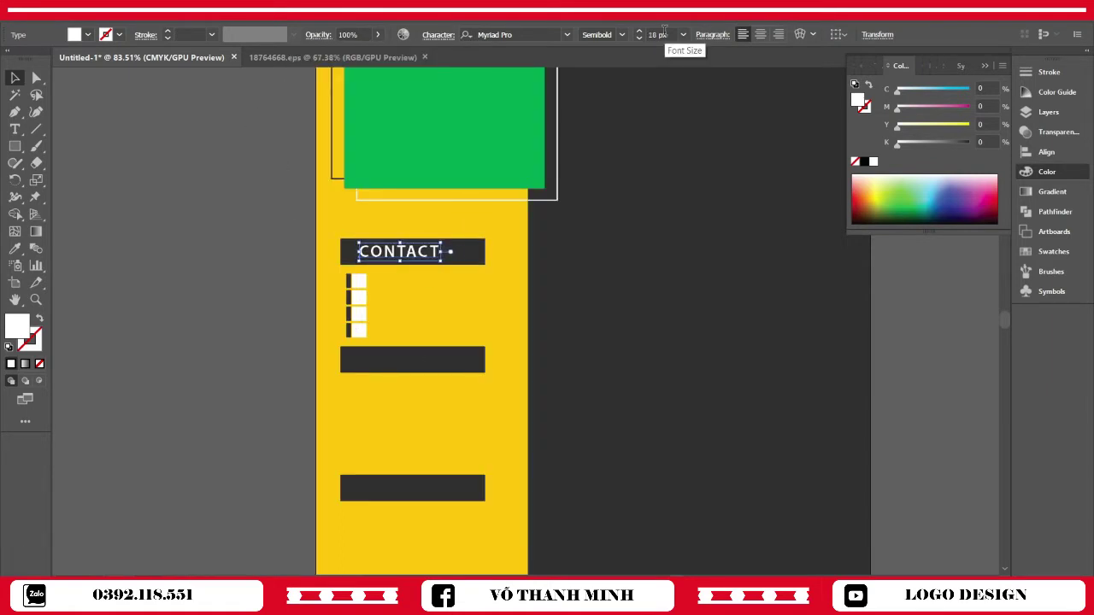
pyautogui.keyDown('shift'); pyautogui.click(466, 252); pyautogui.keyUp('shift')
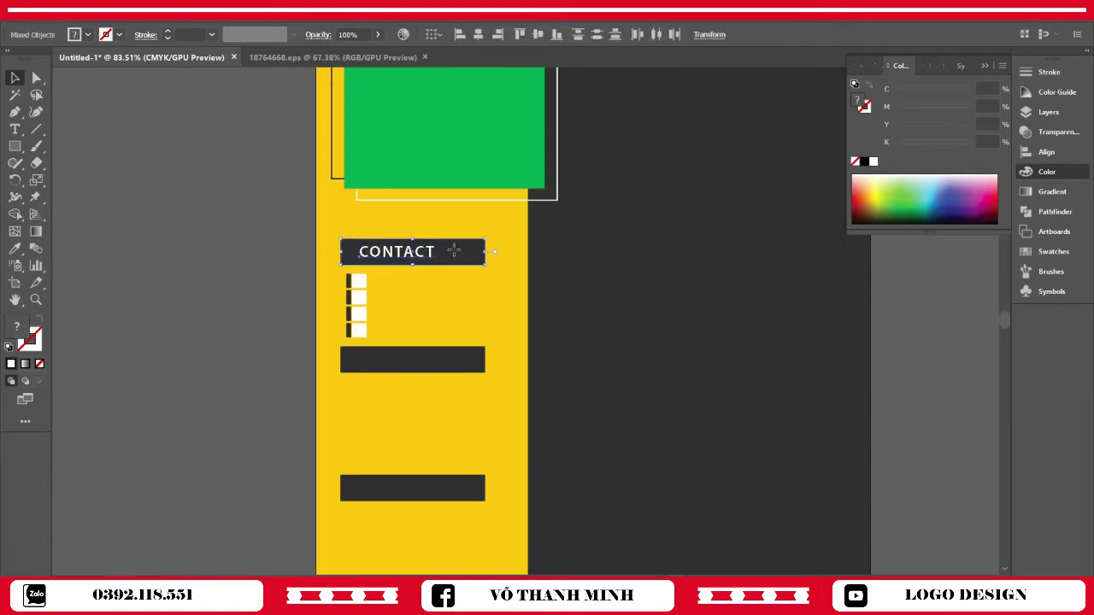
pyautogui.click(420, 270)
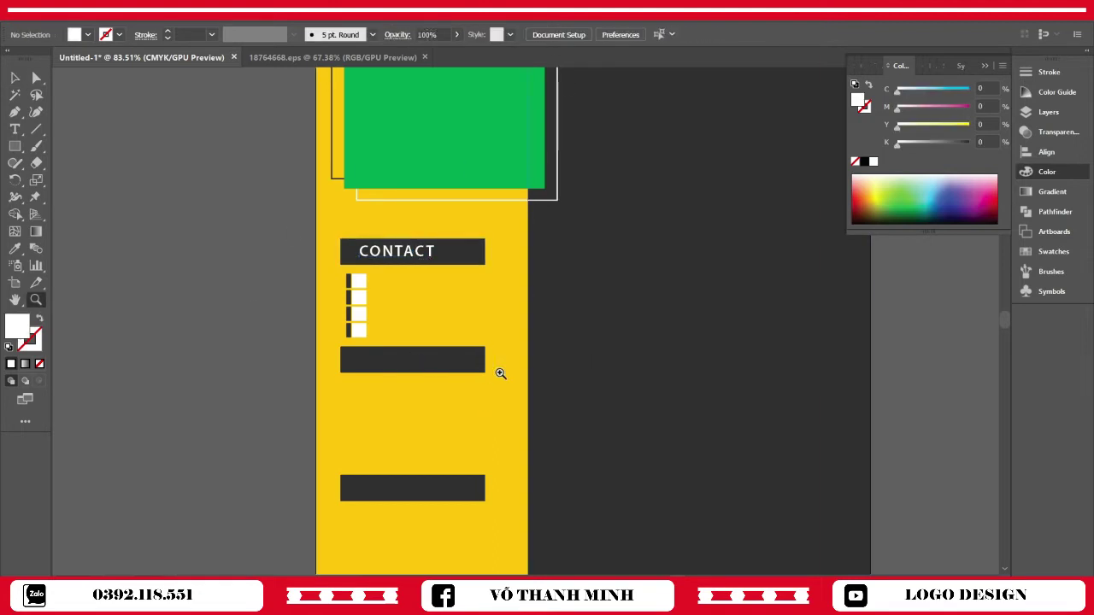
pyautogui.moveTo(500, 374); pyautogui.dragTo(479, 374)
pyautogui.click(14, 77)
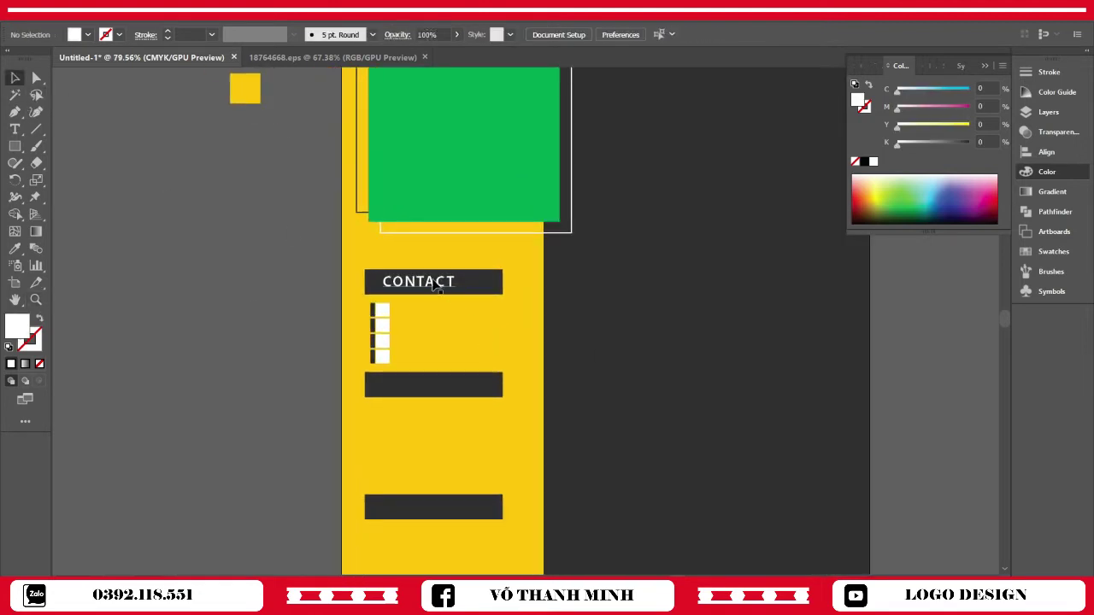
pyautogui.click(437, 289)
pyautogui.click(484, 38)
pyautogui.click(524, 325)
pyautogui.scroll(-1, 525, 325)
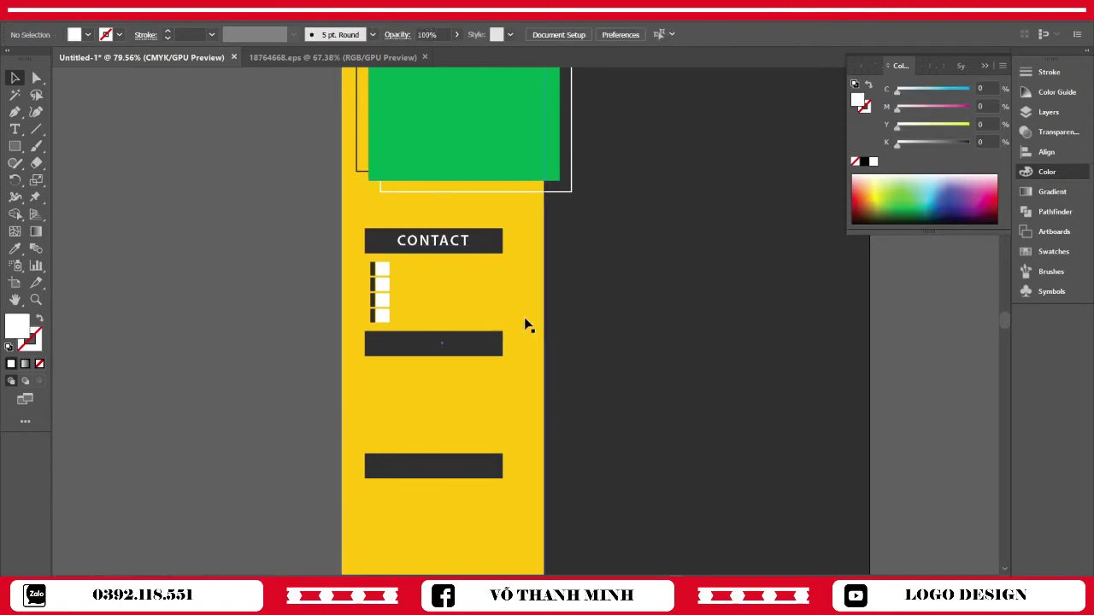
pyautogui.scroll(-1, 508, 319)
pyautogui.scroll(-1, 504, 330)
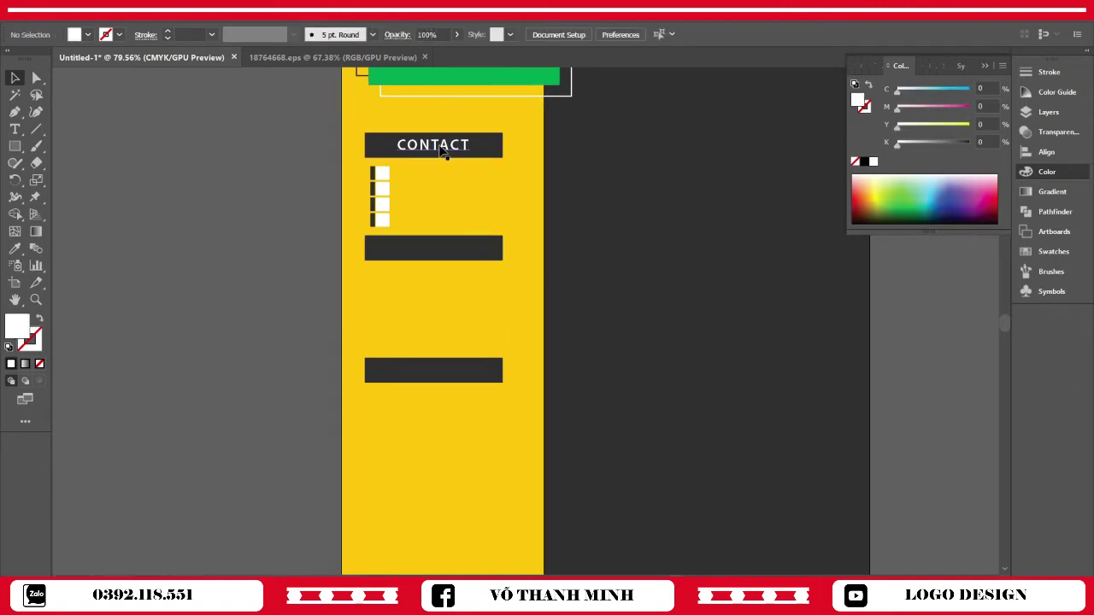
# - Copy the heading onto the second bar, retype it as EDUCATION, and centre it
pyautogui.keyDown('alt'); pyautogui.moveTo(430, 152); pyautogui.dragTo(430, 256); pyautogui.keyUp('alt')
pyautogui.doubleClick(401, 249)
pyautogui.write('EDUCATION')
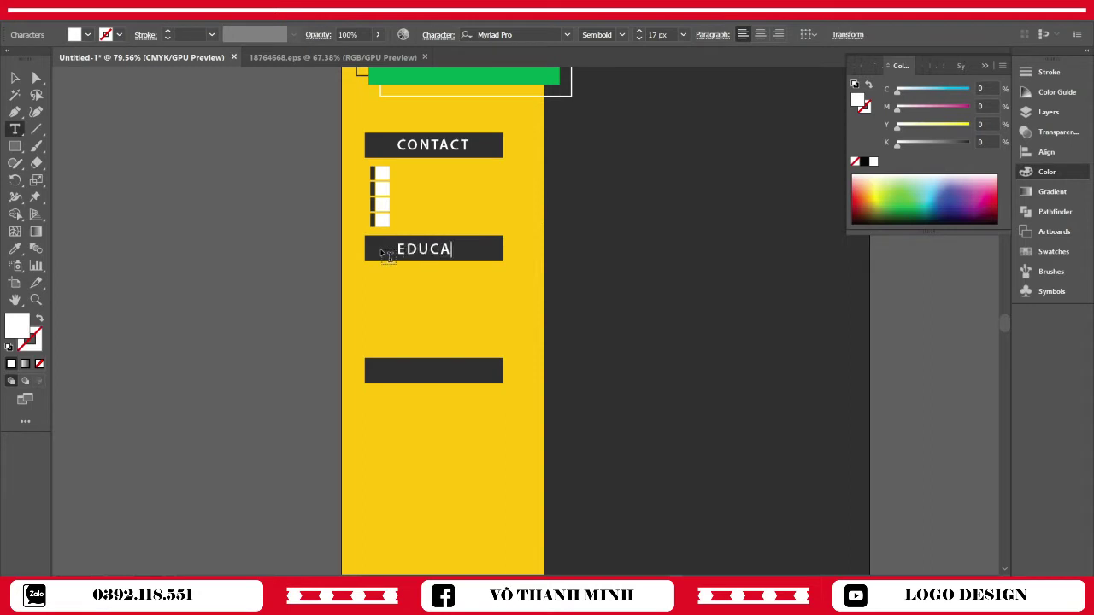
pyautogui.press('Escape')
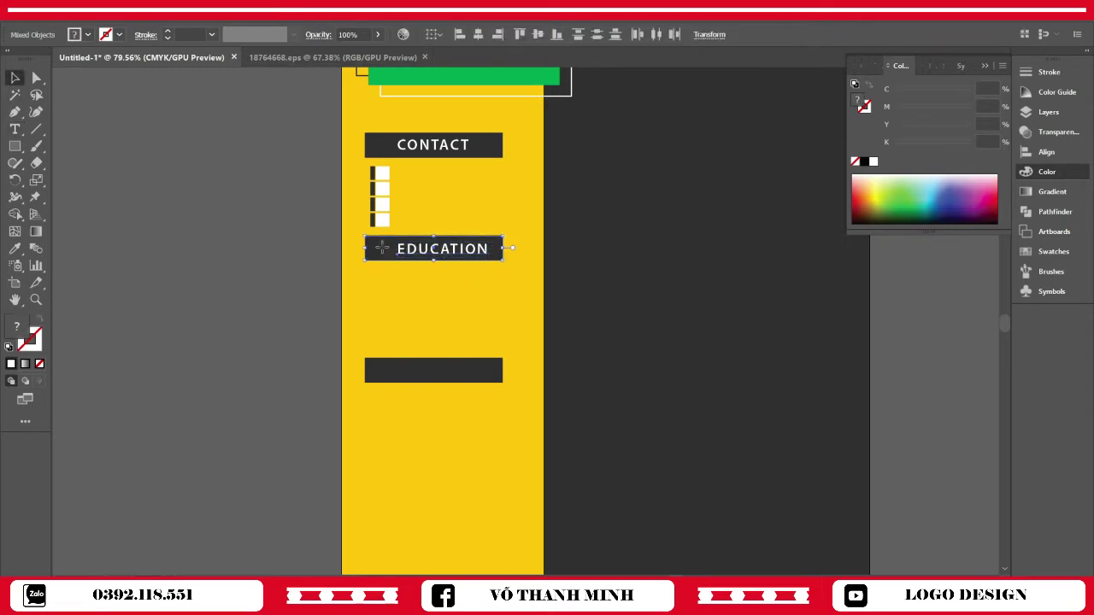
pyautogui.hotkey('shift', 'Left')
pyautogui.click(432, 259)
pyautogui.scroll(-1, 431, 259)
# - Copy EDUCATION onto the third bar, retype it as SKILLS, and centre it on the bar
pyautogui.click(431, 220)
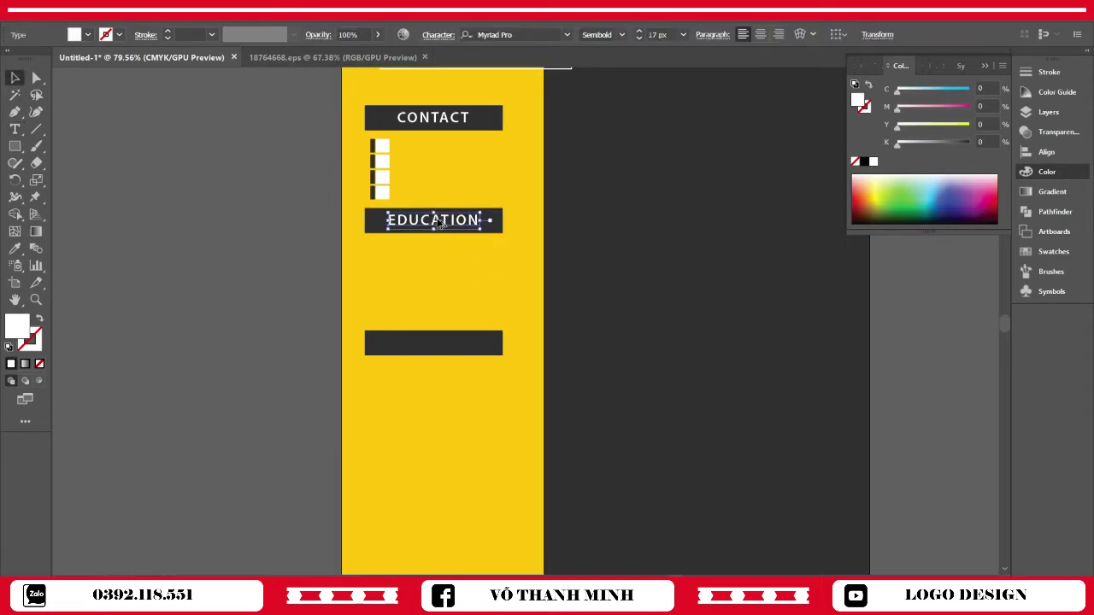
pyautogui.moveTo(432, 220)
pyautogui.mouseDown()
pyautogui.moveTo(431, 345)
pyautogui.moveTo(383, 342)
pyautogui.mouseUp()
pyautogui.doubleClick(453, 344)
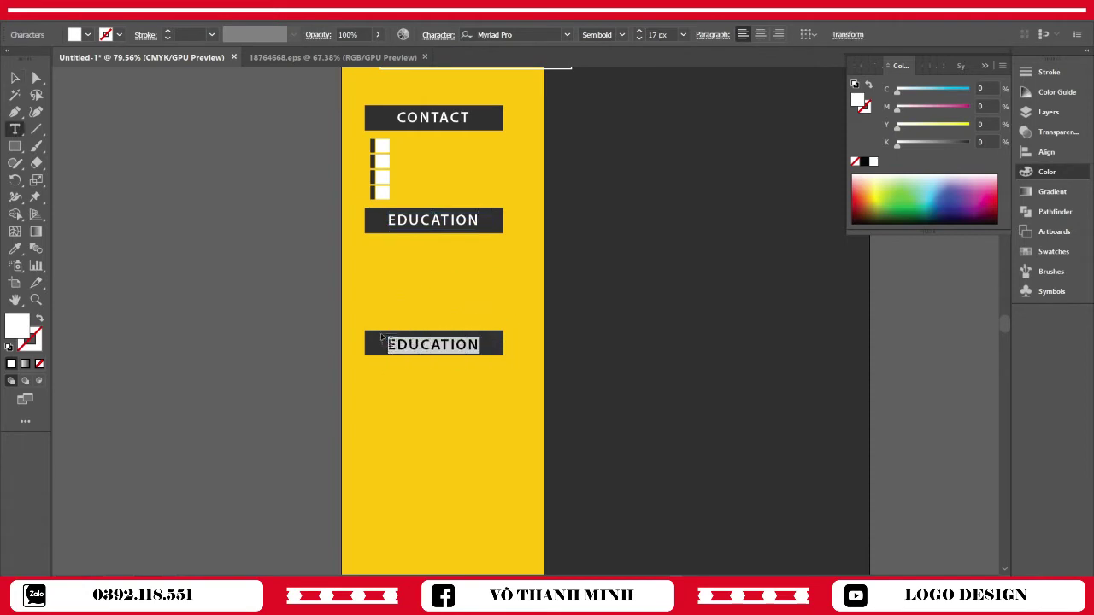
pyautogui.press('BackSpace')
pyautogui.write('SKILLS')
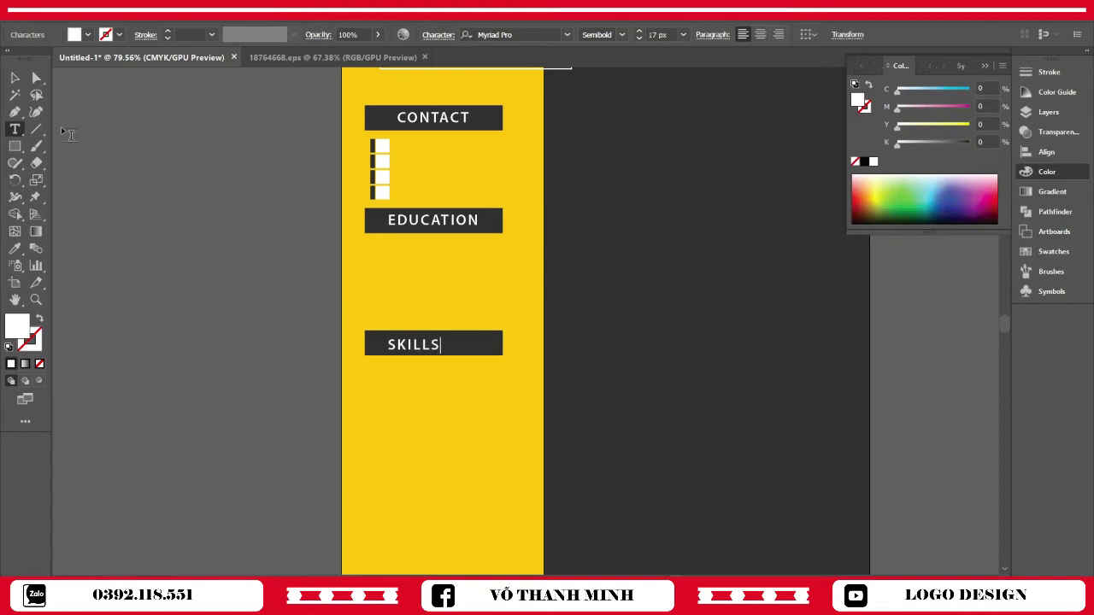
pyautogui.press('Escape')
pyautogui.keyDown('shift'); pyautogui.click(478, 343); pyautogui.keyUp('shift')
pyautogui.click(478, 34)
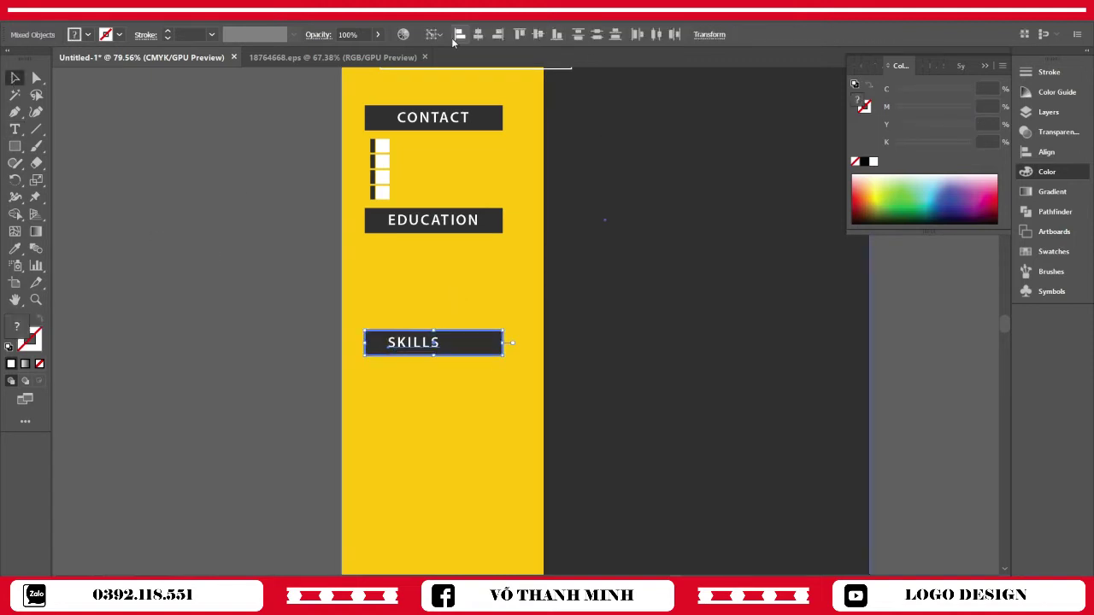
pyautogui.click(232, 288)
pyautogui.scroll(-2, 574, 362)
pyautogui.press('z')
pyautogui.scroll(-3, 552, 366)
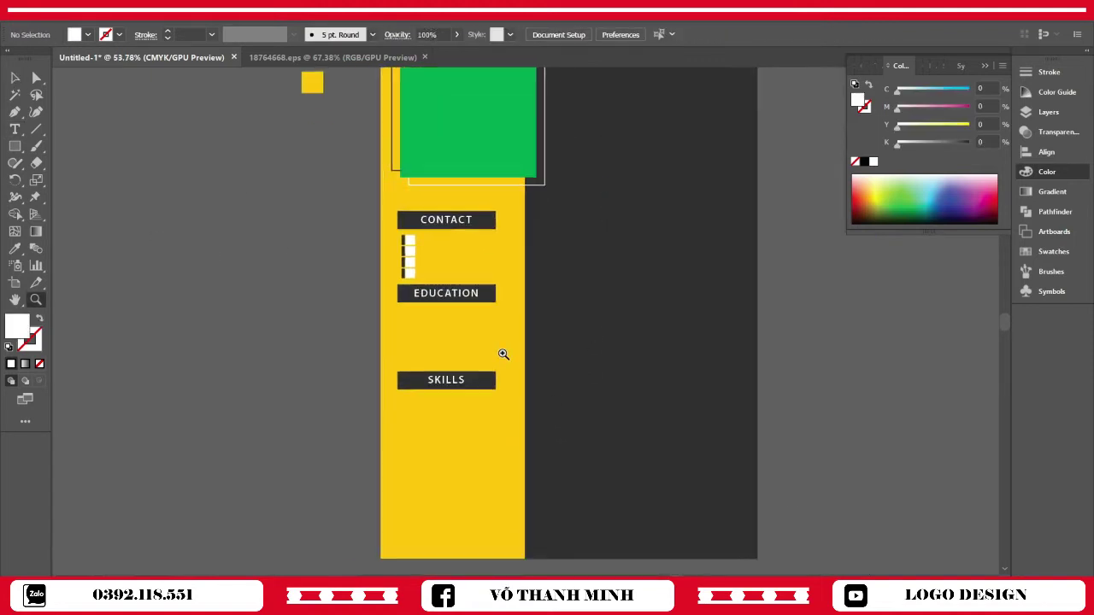
pyautogui.scroll(1, 503, 353)
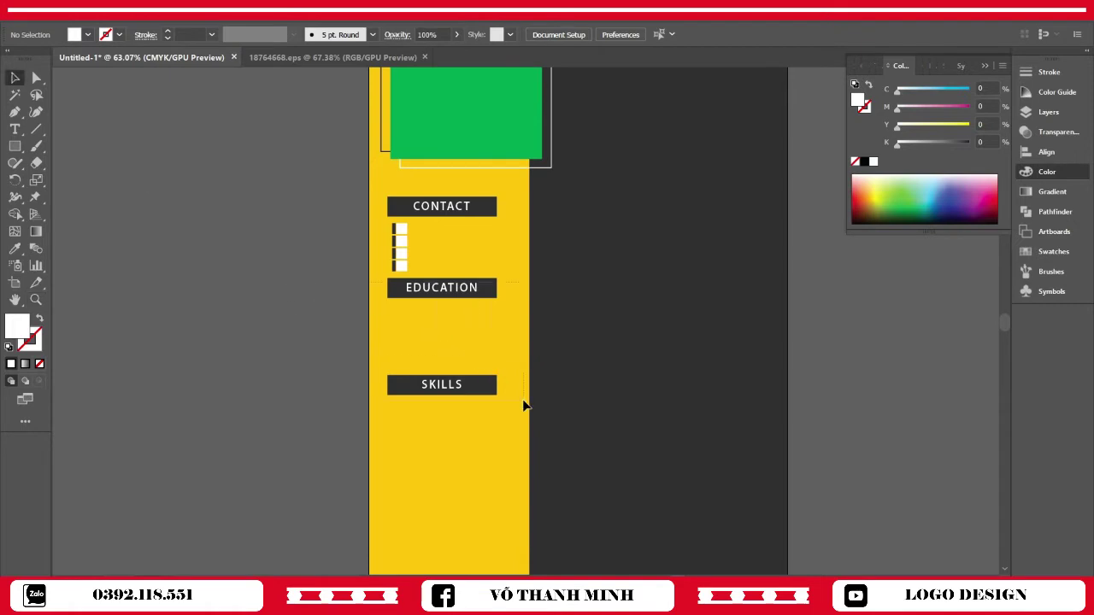
# - Move the EDUCATION and SKILLS bars further down the column
pyautogui.moveTo(523, 401); pyautogui.dragTo(387, 278)
pyautogui.moveTo(484, 388); pyautogui.dragTo(484, 443)
pyautogui.click(333, 404)
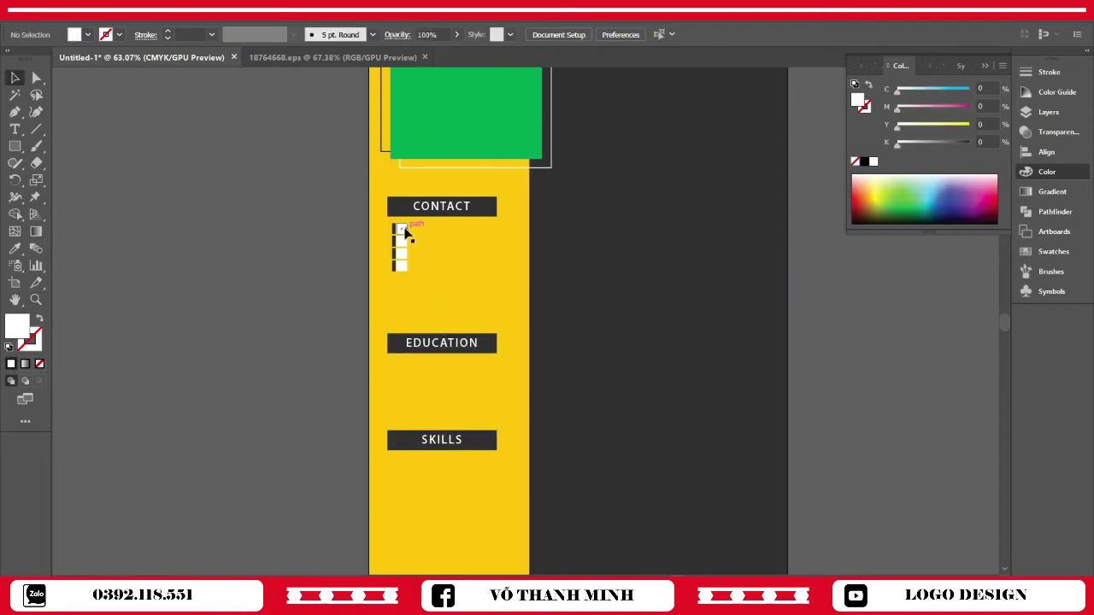
# - Set the first contact icon to 20 pt high and align it with the CONTACT bar
pyautogui.moveTo(407, 231)
pyautogui.mouseDown()
pyautogui.moveTo(406, 258)
pyautogui.moveTo(404, 229)
pyautogui.mouseUp()
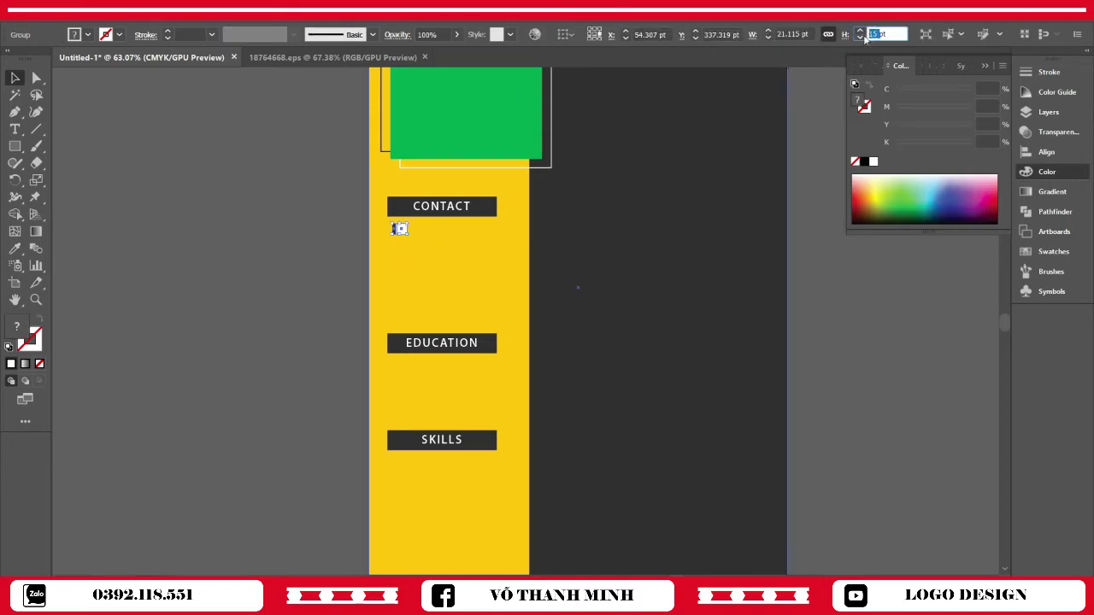
pyautogui.write('20')
pyautogui.press('Return')
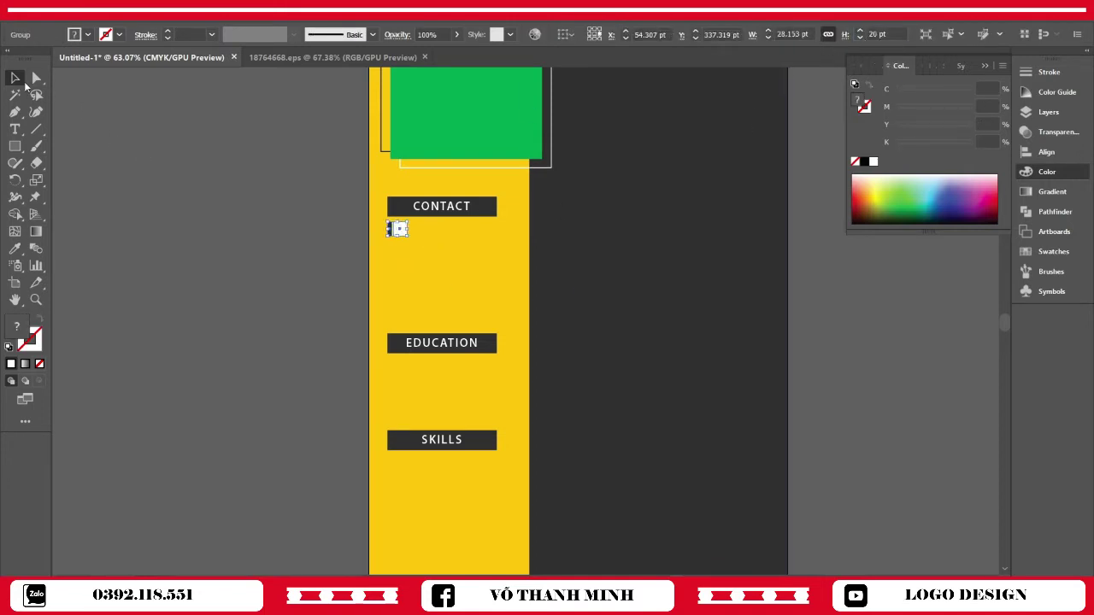
pyautogui.click(334, 231)
pyautogui.click(407, 238)
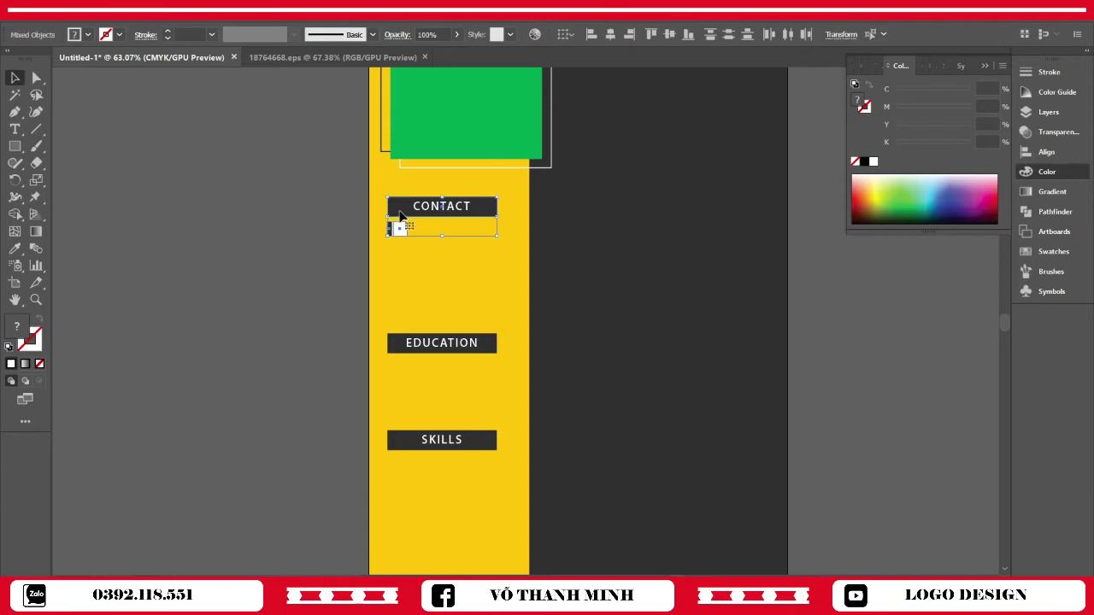
pyautogui.keyDown('shift'); pyautogui.click(440, 206); pyautogui.keyUp('shift')
# - Duplicate the icon downward into a stack of four with Ctrl+D
pyautogui.click(221, 214)
pyautogui.moveTo(397, 228); pyautogui.dragTo(405, 256)
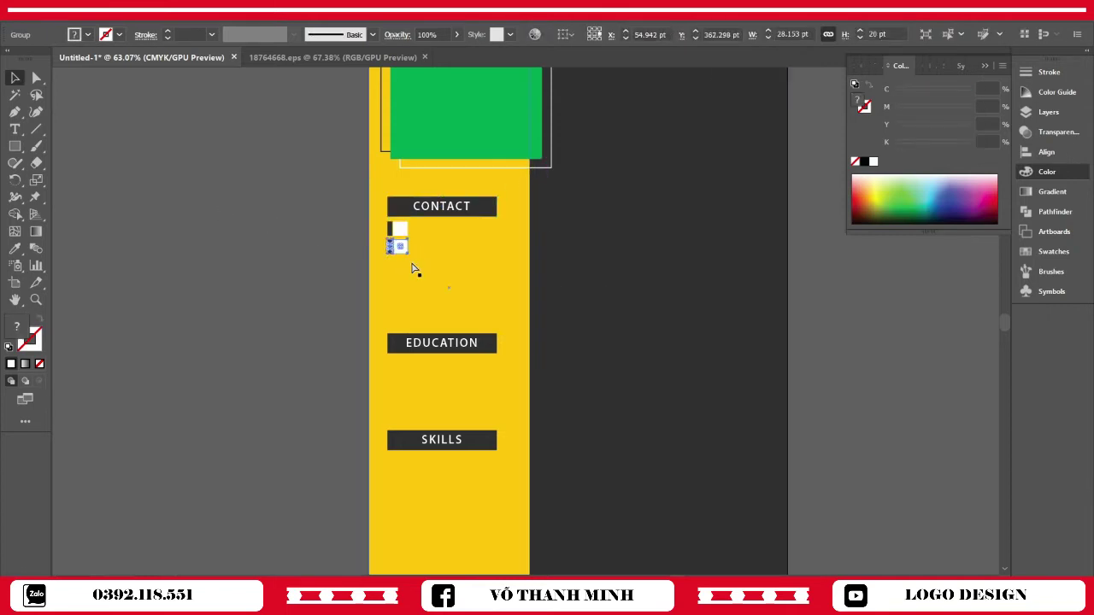
pyautogui.hotkey('ctrl', 'd')
pyautogui.hotkey('ctrl', 'd')
pyautogui.click(508, 407)
pyautogui.moveTo(334, 346); pyautogui.dragTo(453, 386)
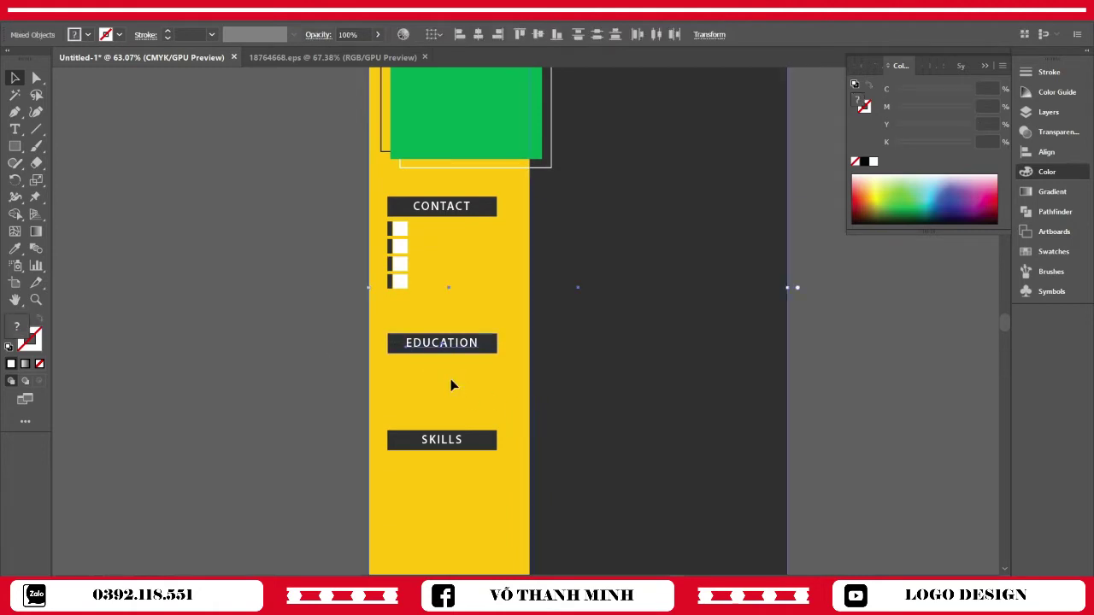
pyautogui.moveTo(351, 374); pyautogui.dragTo(486, 356)
pyautogui.moveTo(330, 367); pyautogui.dragTo(484, 369)
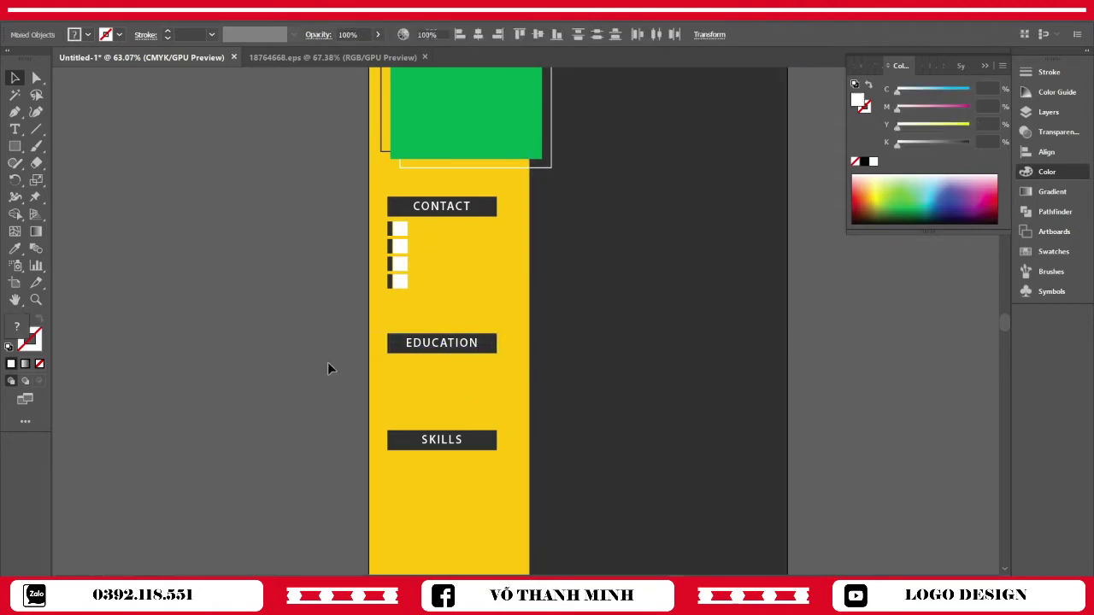
# - Move the EDUCATION bar up to sit just below the icons
pyautogui.click(487, 349)
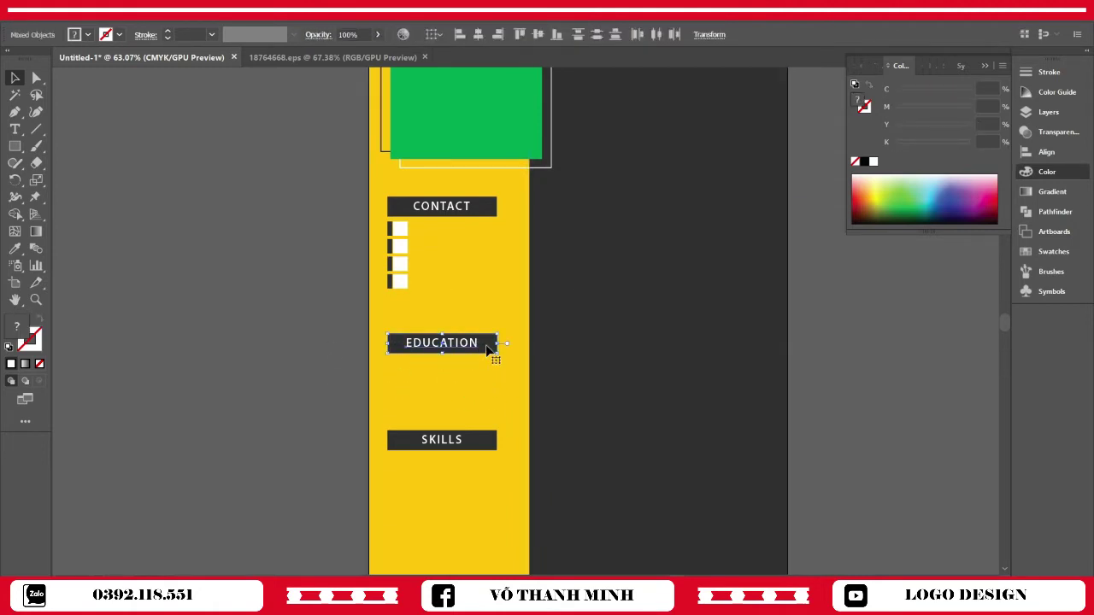
pyautogui.moveTo(487, 348); pyautogui.dragTo(484, 311)
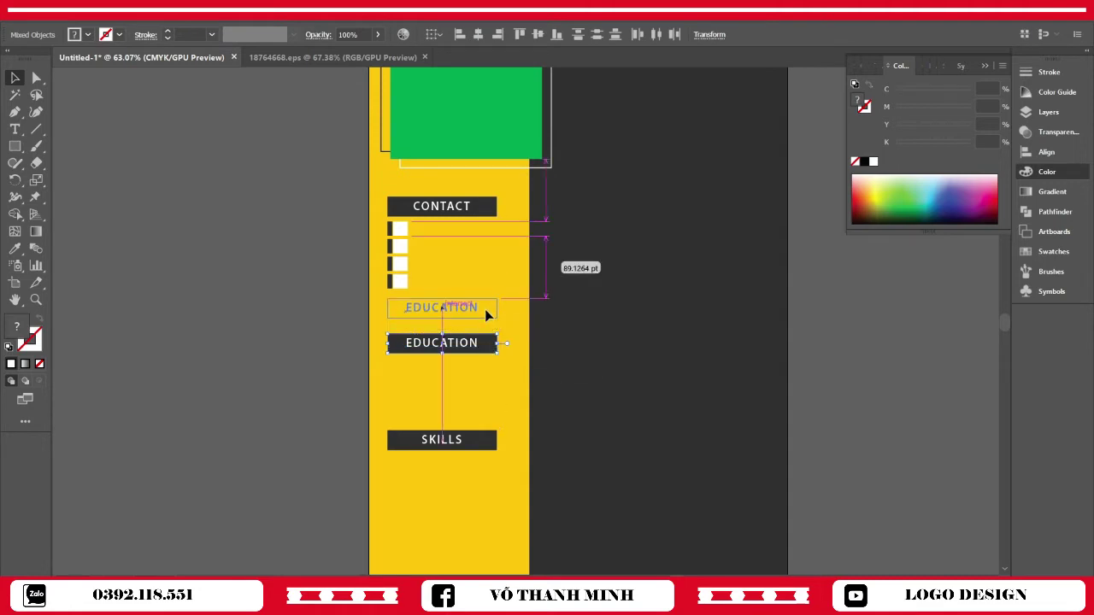
pyautogui.moveTo(484, 312); pyautogui.dragTo(484, 316)
pyautogui.click(315, 340)
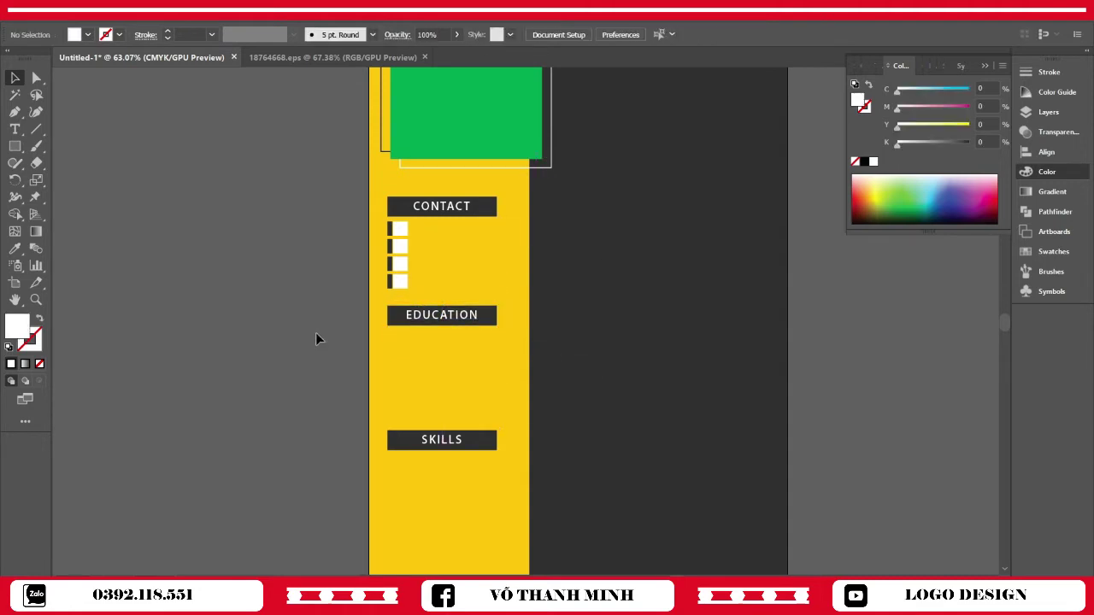
pyautogui.scroll(-2, 312, 354)
pyautogui.scroll(1, 347, 378)
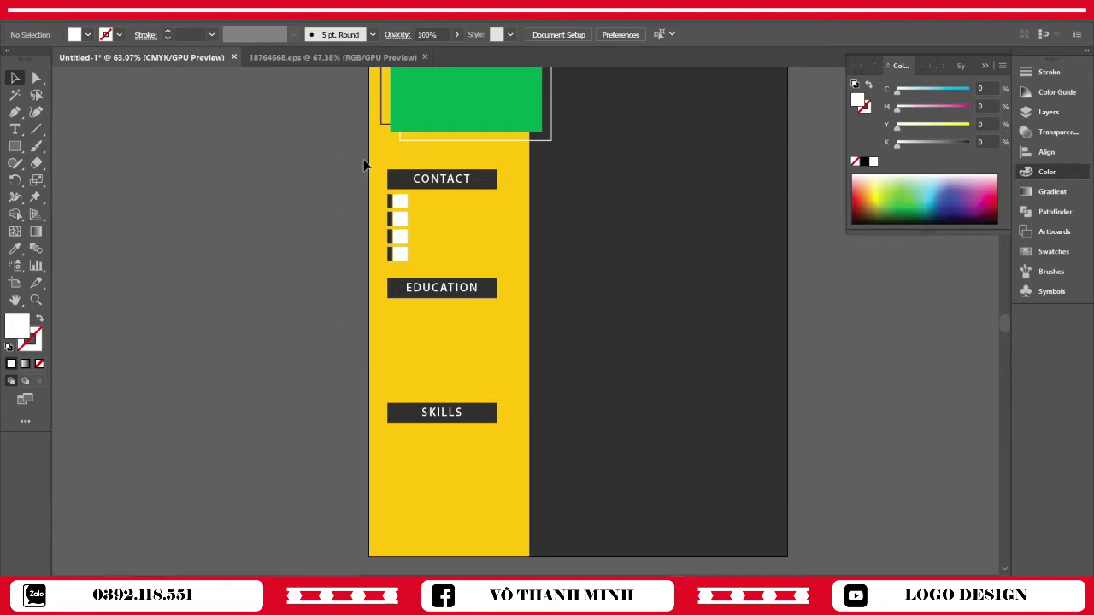
# - Place the CONTACT bar slightly higher
pyautogui.moveTo(365, 164); pyautogui.dragTo(487, 172)
pyautogui.click(400, 393)
pyautogui.scroll(-1, 401, 393)
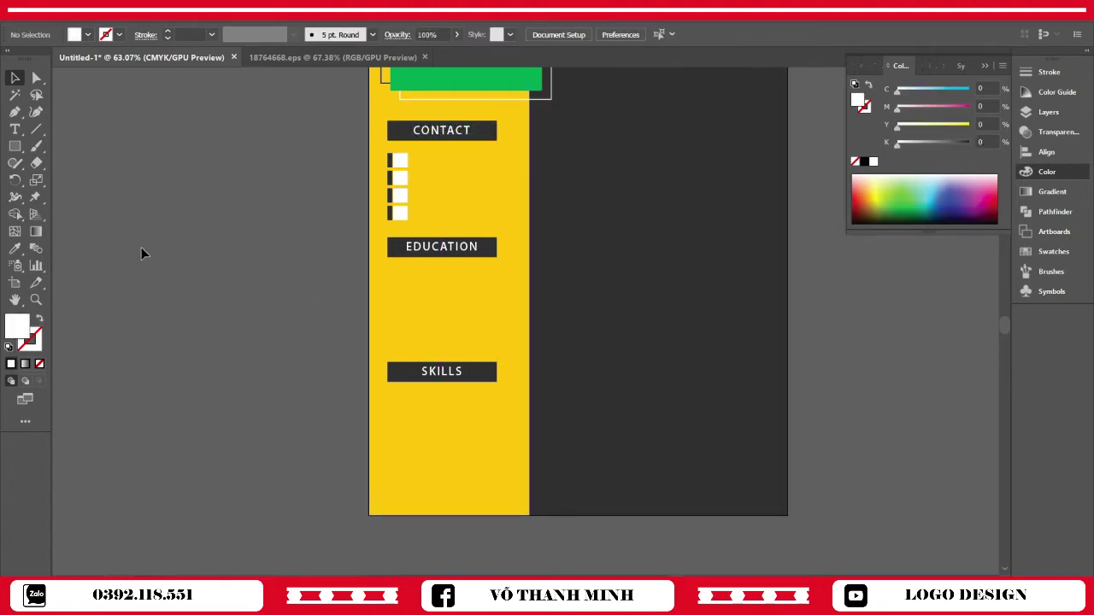
# - Draw a horizontal 0.5 px line across the yellow column just below EDUCATION
pyautogui.click(36, 129)
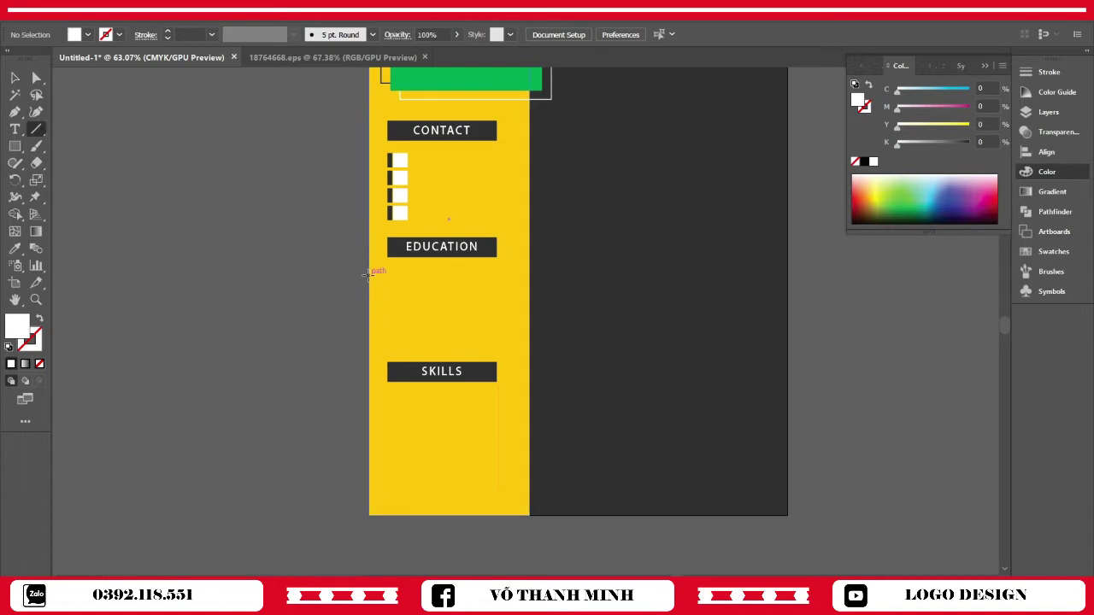
pyautogui.moveTo(370, 273); pyautogui.dragTo(496, 275)
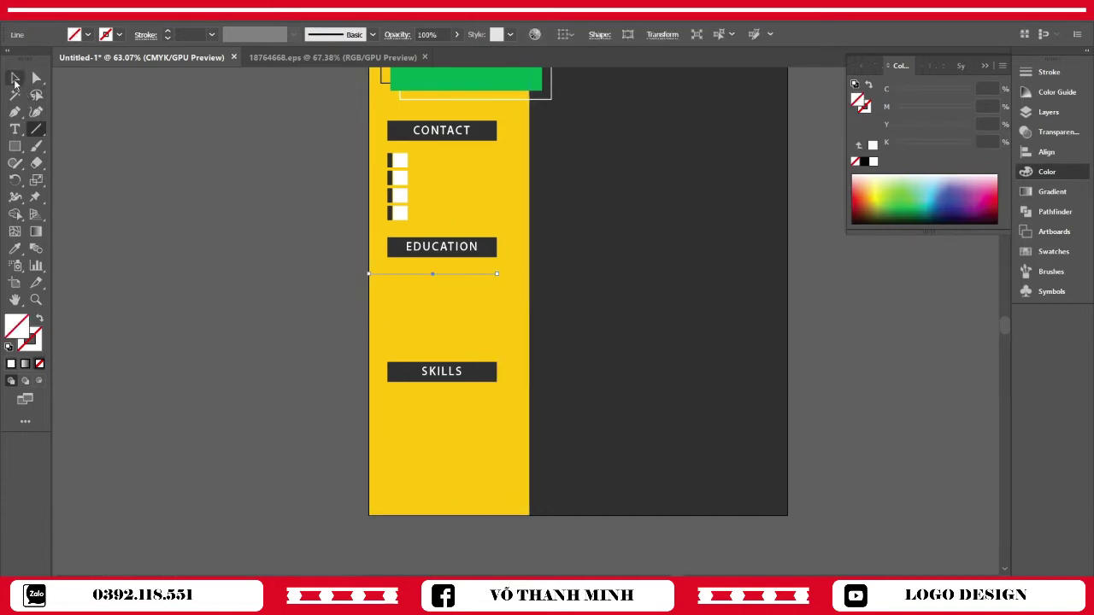
pyautogui.write('0.5')
pyautogui.press('Return')
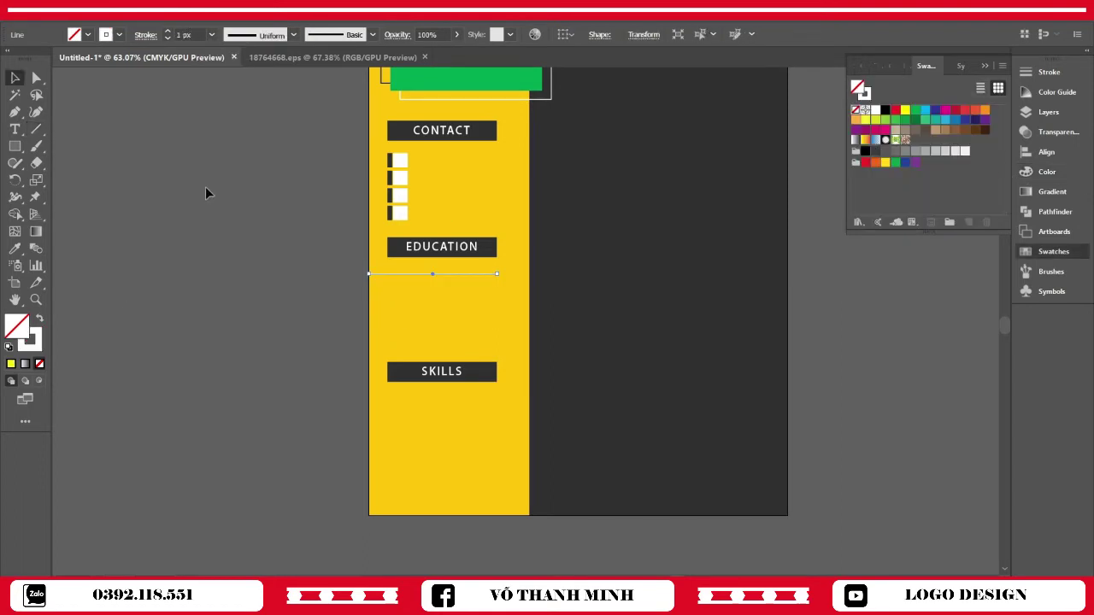
pyautogui.moveTo(430, 275); pyautogui.dragTo(476, 330)
# - Retype the subheading under EDUCATION as LEVEL OF STUDIES
pyautogui.press('z')
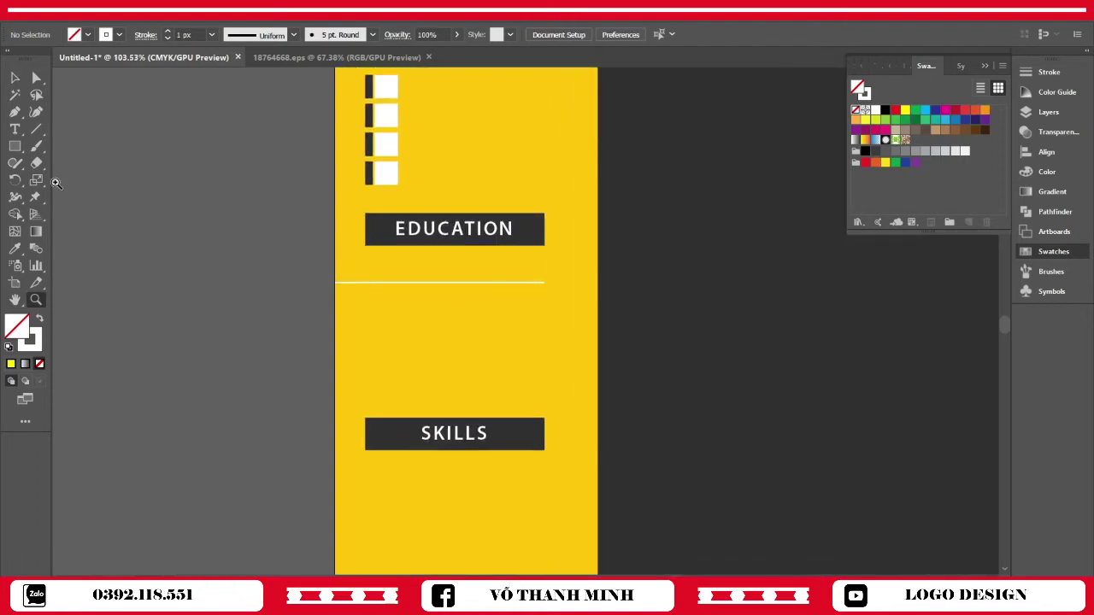
pyautogui.press('t')
pyautogui.click(383, 266)
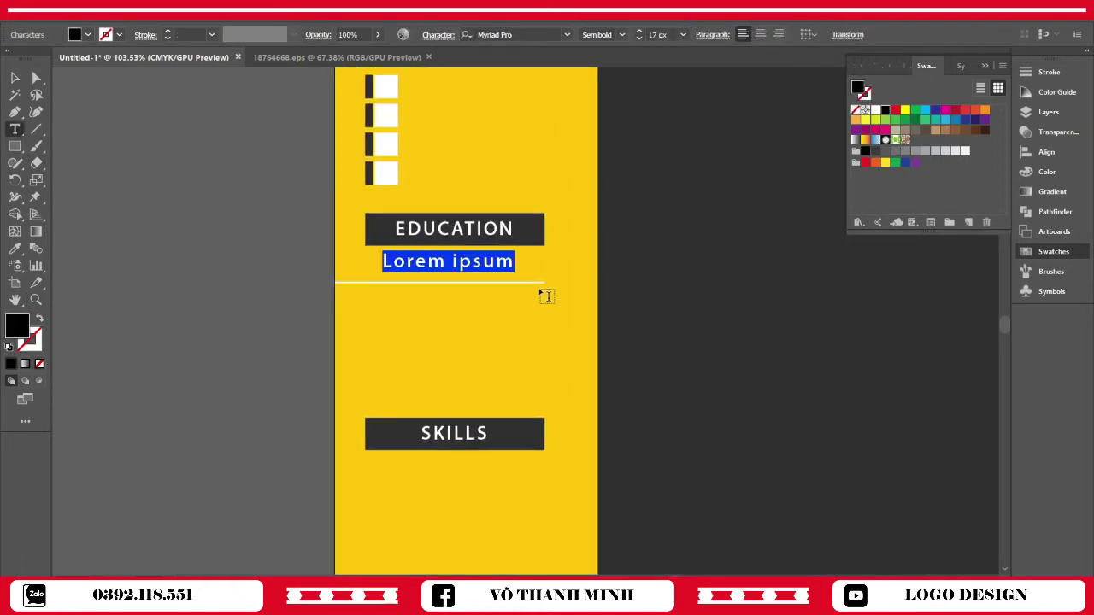
pyautogui.press('BackSpace')
pyautogui.write('LEVEL Ò STUDIES')
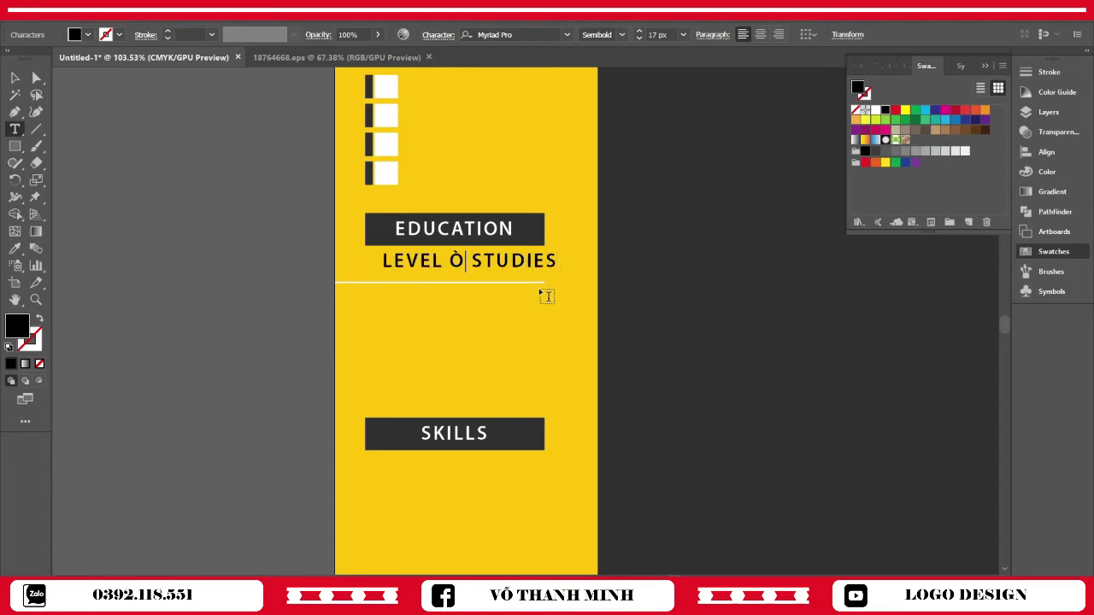
pyautogui.press('BackSpace')
pyautogui.write('OF')
pyautogui.press('Escape')
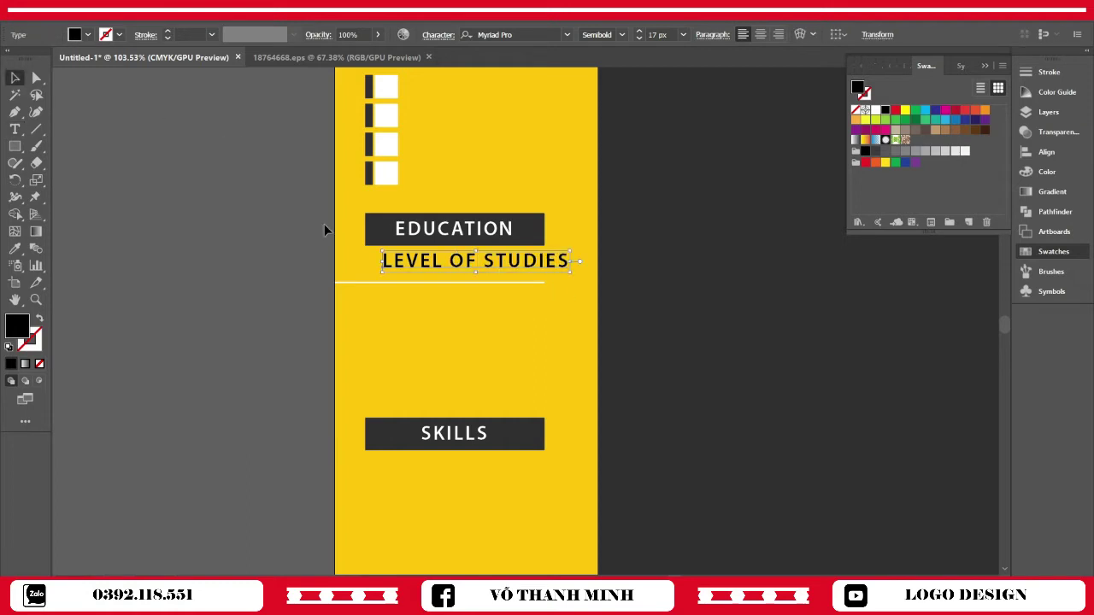
# - Lower the LEVEL OF STUDIES font size to 15 px, then shrink it further
pyautogui.click(658, 34)
pyautogui.write('15')
pyautogui.press('Return')
pyautogui.scroll(-4, 669, 35)
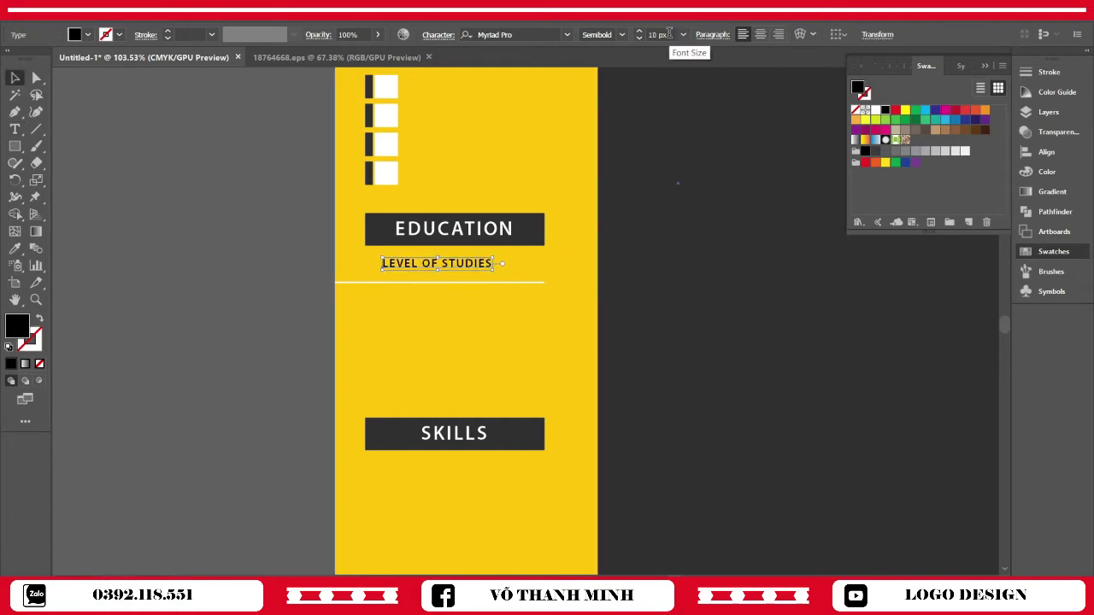
pyautogui.click(353, 264)
pyautogui.moveTo(354, 264)
pyautogui.mouseDown()
pyautogui.moveTo(493, 294)
pyautogui.moveTo(481, 93)
pyautogui.mouseUp()
# - Right-align LEVEL OF STUDIES with the divider line's end and nudge it slightly lower
pyautogui.keyDown('shift'); pyautogui.click(492, 283); pyautogui.keyUp('shift')
pyautogui.click(503, 282)
pyautogui.hotkey('ctrl', 'shift', 'a')
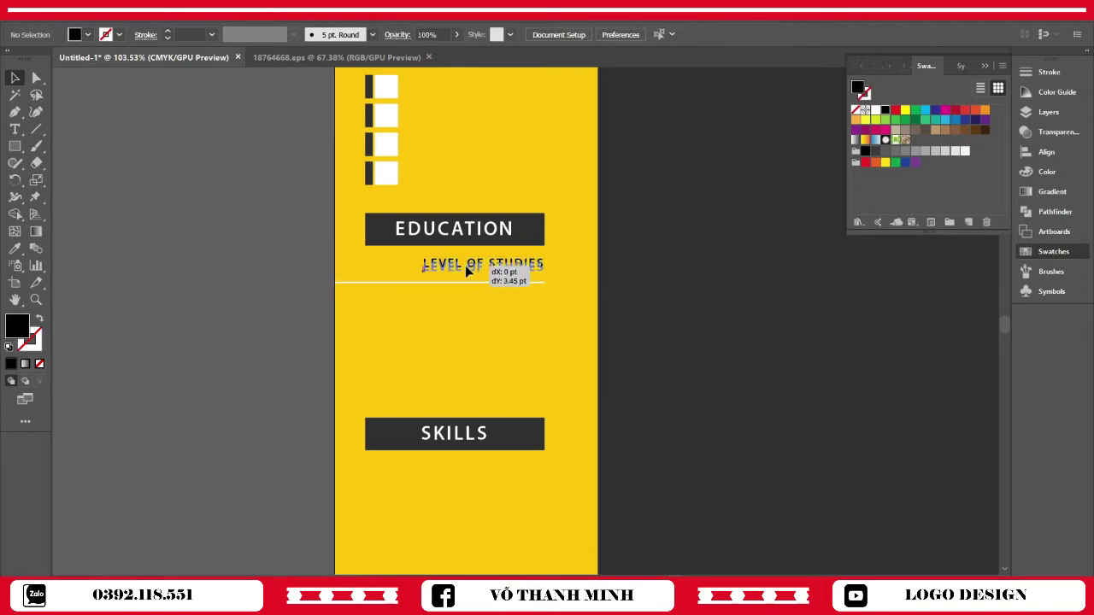
pyautogui.moveTo(465, 267); pyautogui.dragTo(466, 271)
pyautogui.scroll(2, 657, 36)
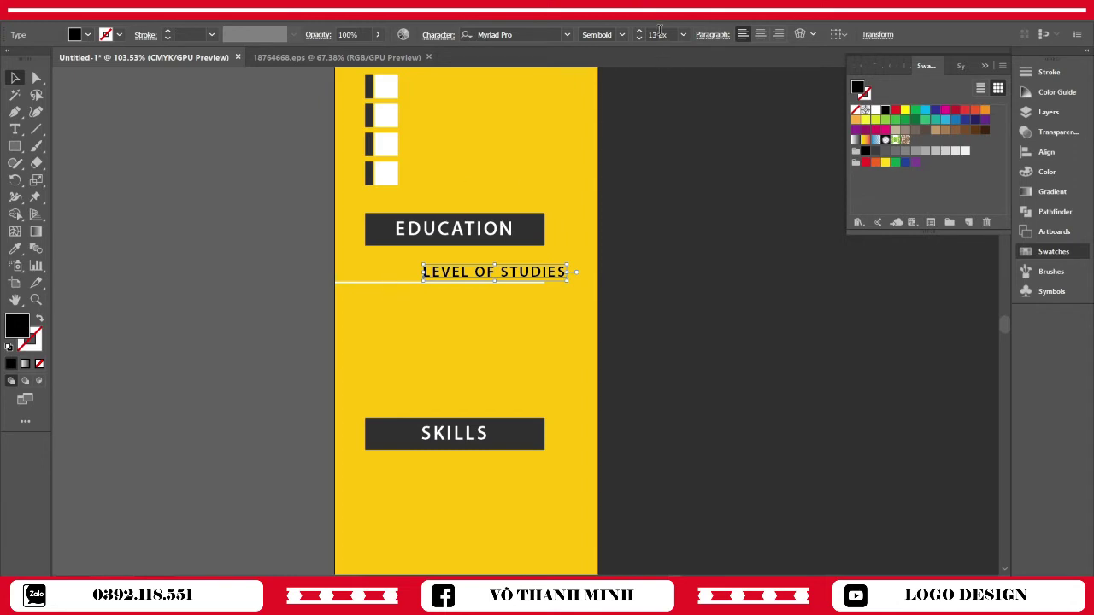
pyautogui.scroll(-1, 657, 34)
pyautogui.keyDown('shift'); pyautogui.click(408, 283); pyautogui.keyUp('shift')
pyautogui.click(502, 34)
pyautogui.click(418, 383)
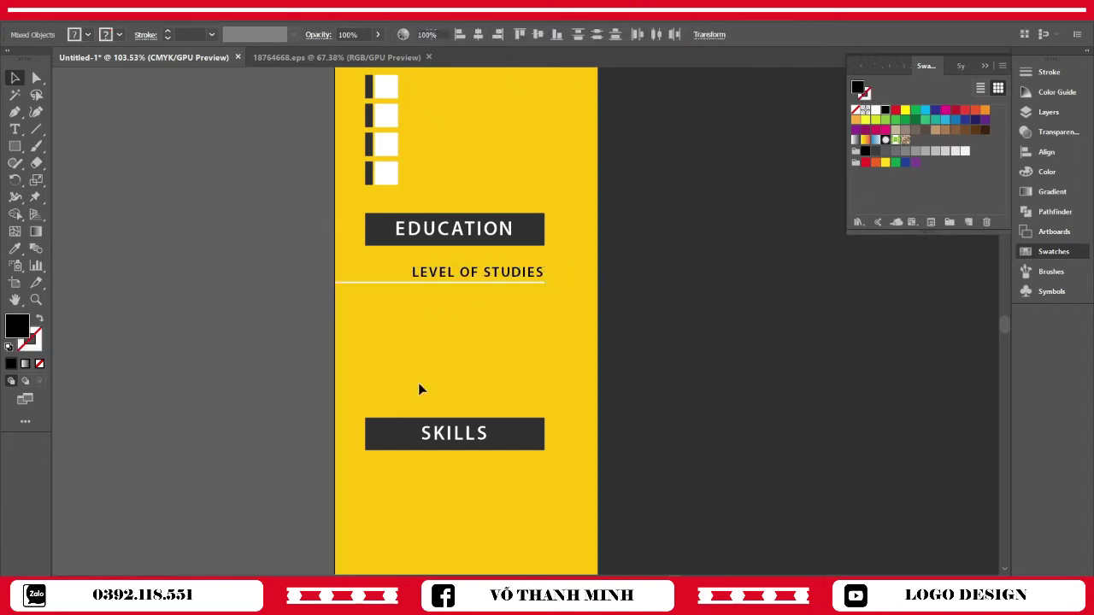
pyautogui.scroll(-1, 459, 386)
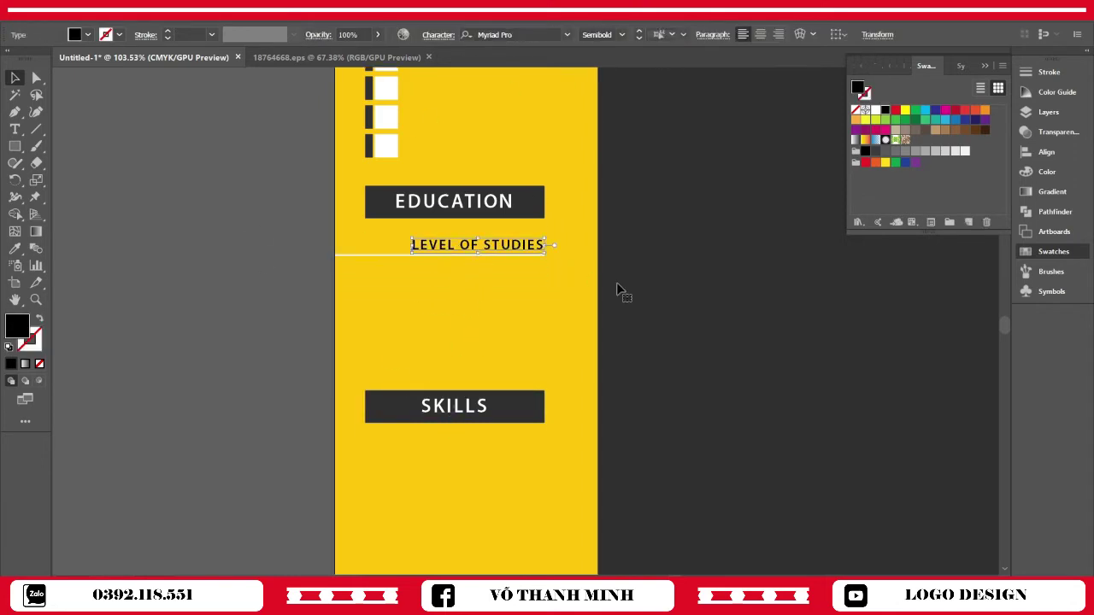
pyautogui.press('Down')
pyautogui.click(146, 327)
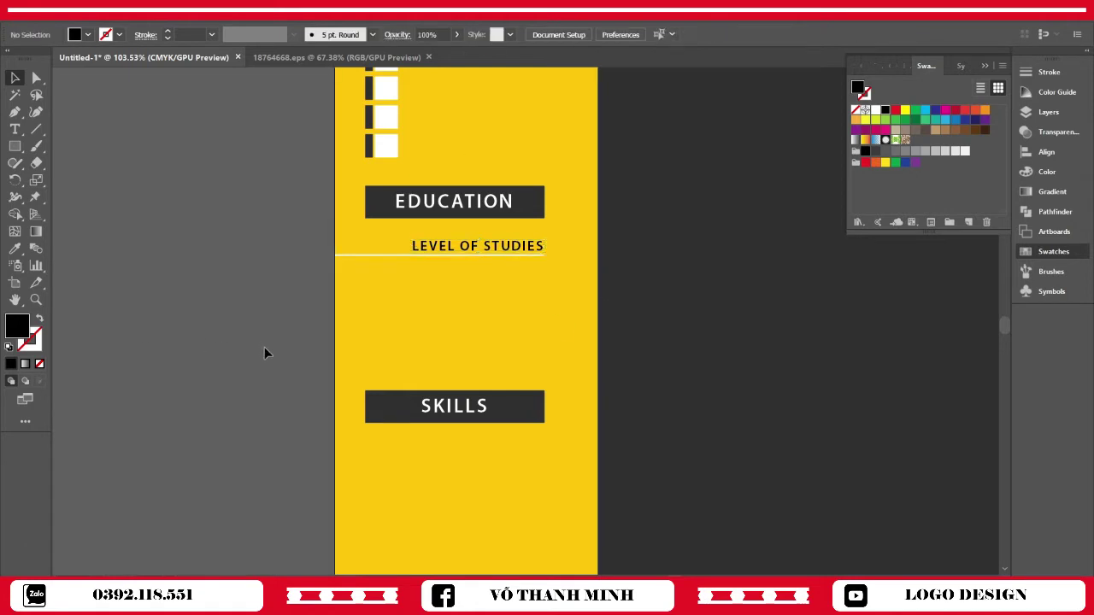
# - Add a 2015 - 2018 date line below the subheading
pyautogui.click(15, 130)
pyautogui.click(374, 265)
pyautogui.write('2015 ')
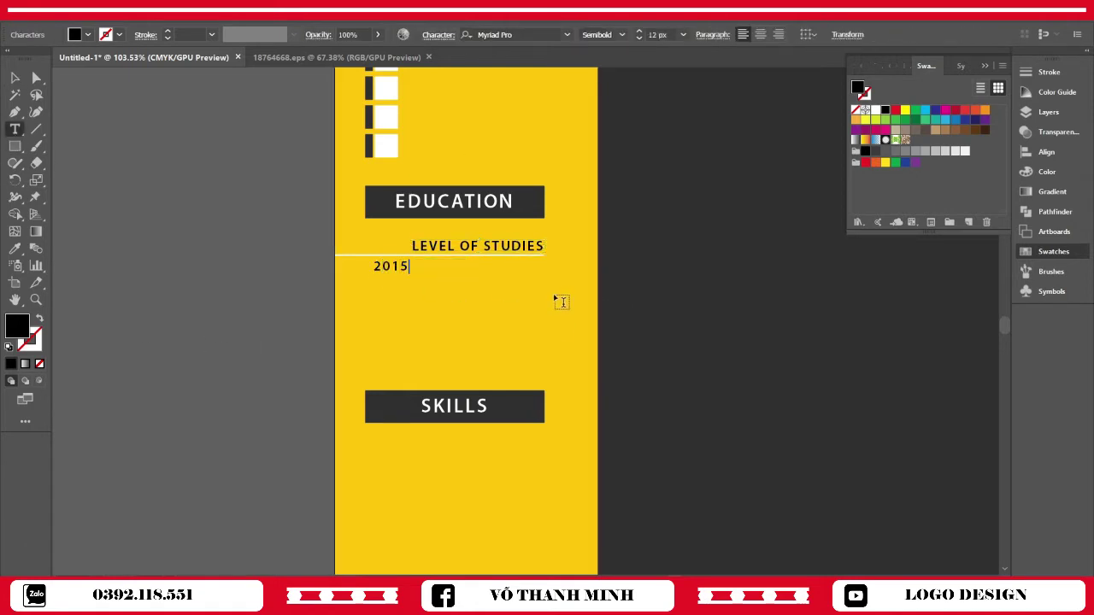
pyautogui.write('- 2018')
pyautogui.press('Escape')
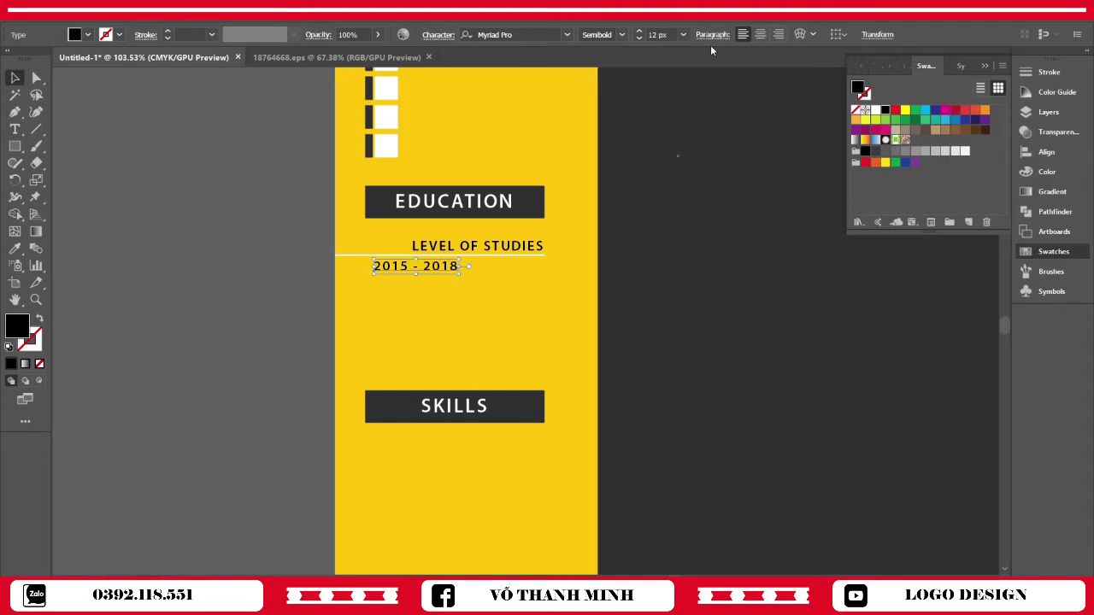
# - Select the date line and delete an accidental duplicate of it
pyautogui.scroll(-2, 667, 35)
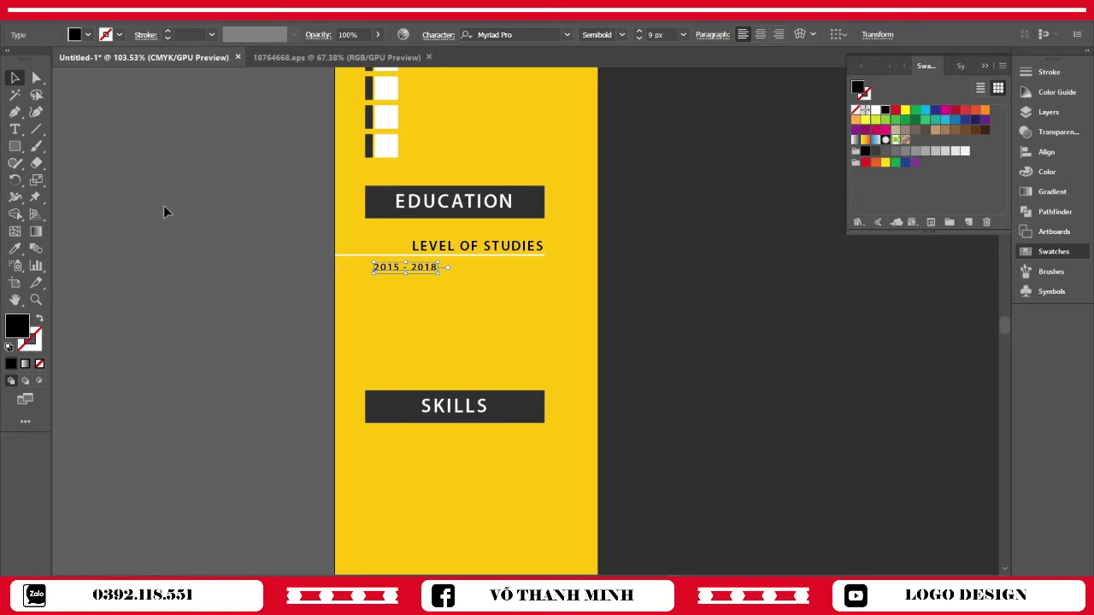
pyautogui.click(182, 164)
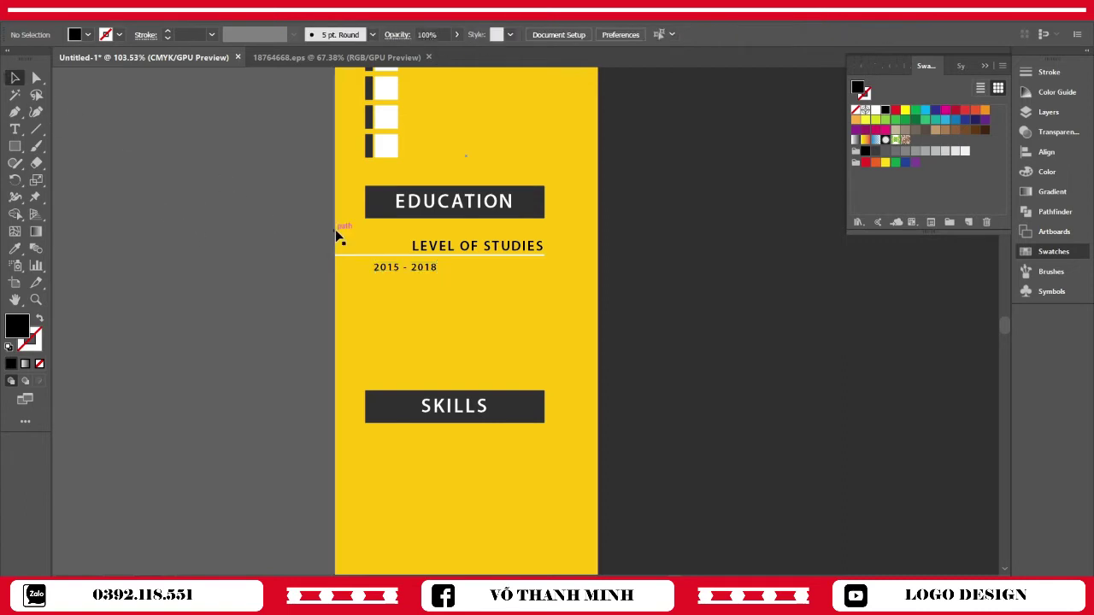
pyautogui.click(408, 265)
pyautogui.keyDown('shift'); pyautogui.click(389, 150); pyautogui.keyUp('shift')
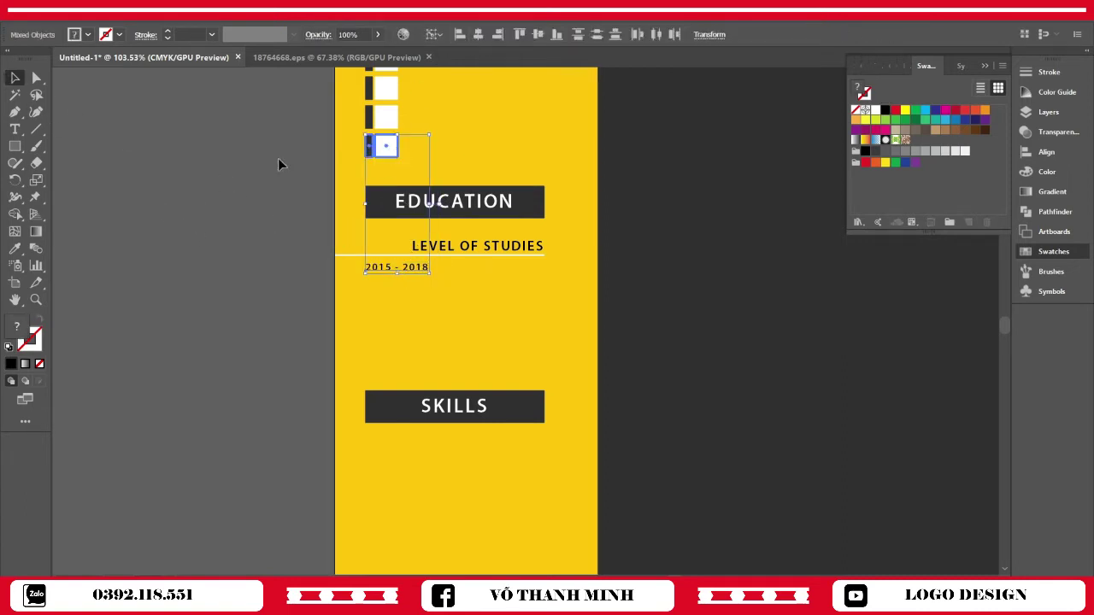
pyautogui.click(280, 188)
pyautogui.scroll(-1, 422, 254)
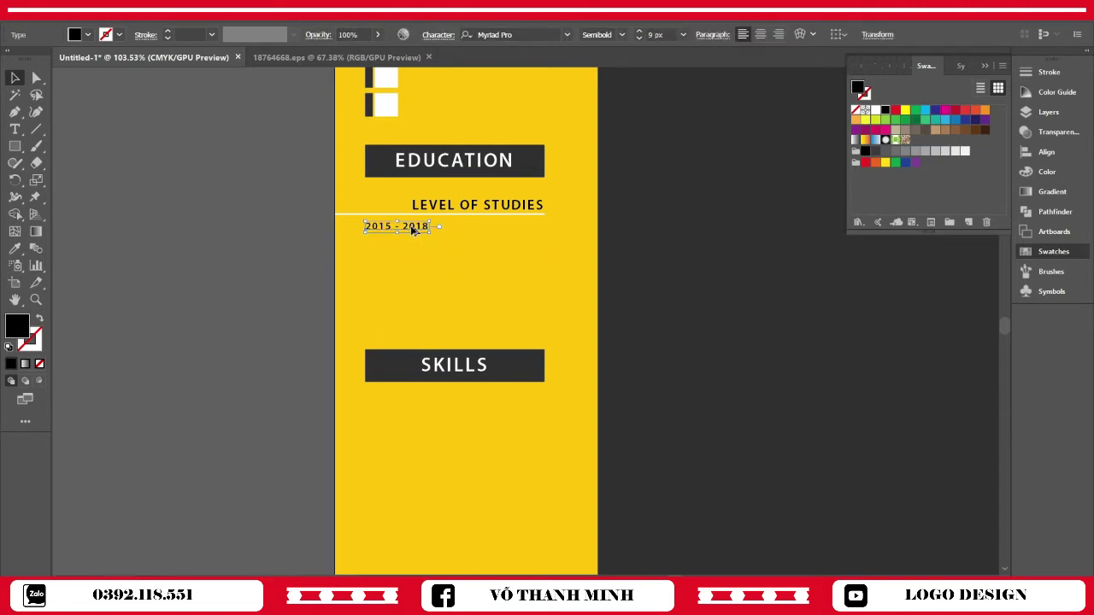
pyautogui.moveTo(415, 228); pyautogui.dragTo(420, 242)
pyautogui.press('Escape')
pyautogui.press('Delete')
# - Add a placeholder Lorem ipsum text area below the dates and set it Condensed
pyautogui.click(15, 129)
pyautogui.moveTo(365, 242); pyautogui.dragTo(540, 305)
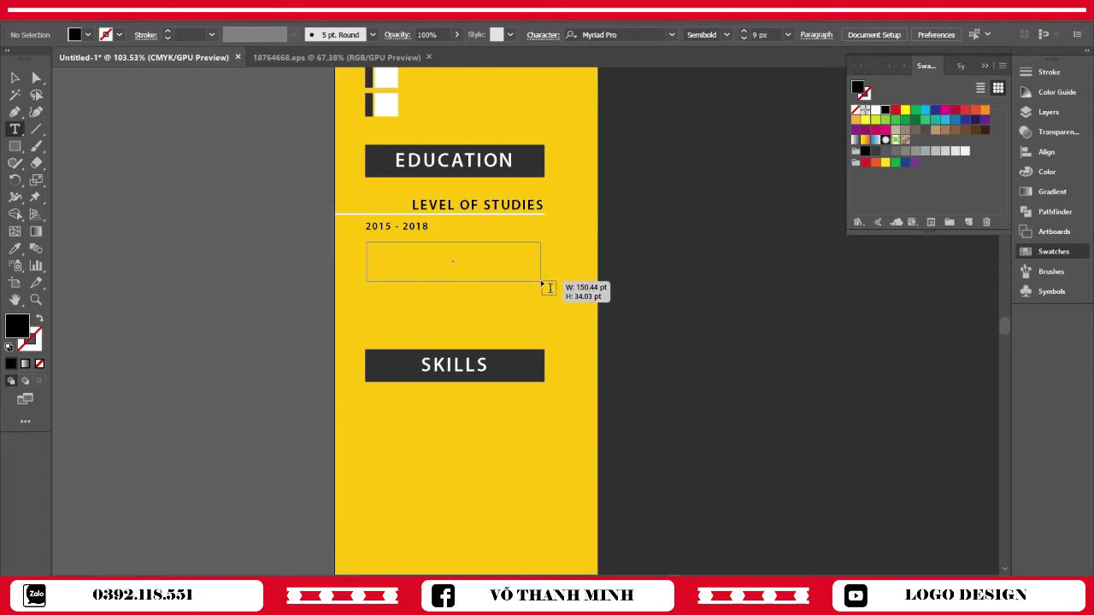
pyautogui.moveTo(540, 304); pyautogui.dragTo(545, 279)
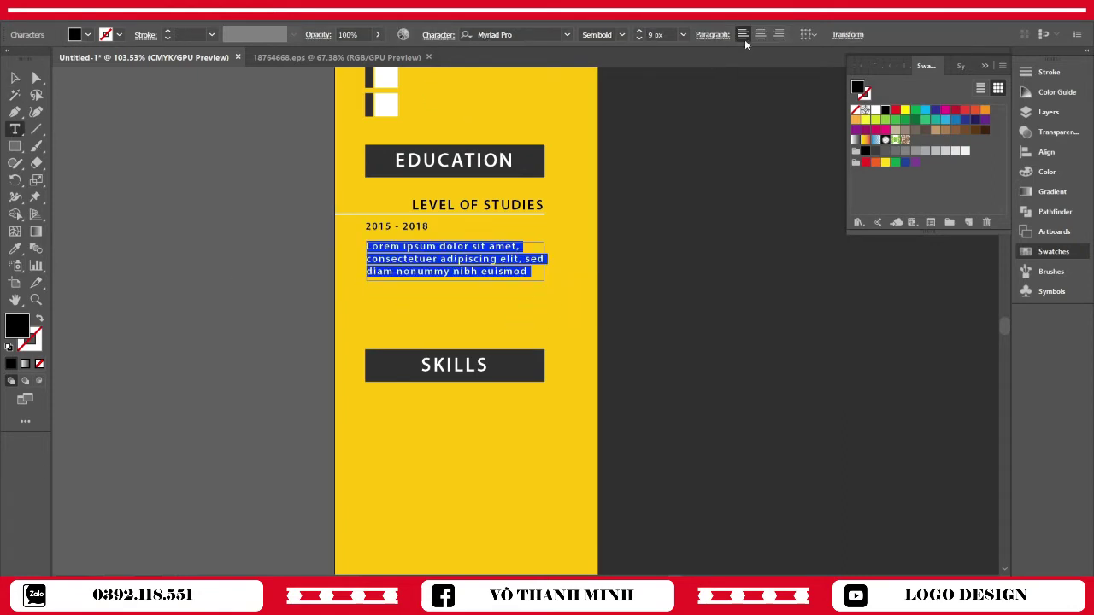
pyautogui.press('Escape')
pyautogui.click(419, 251)
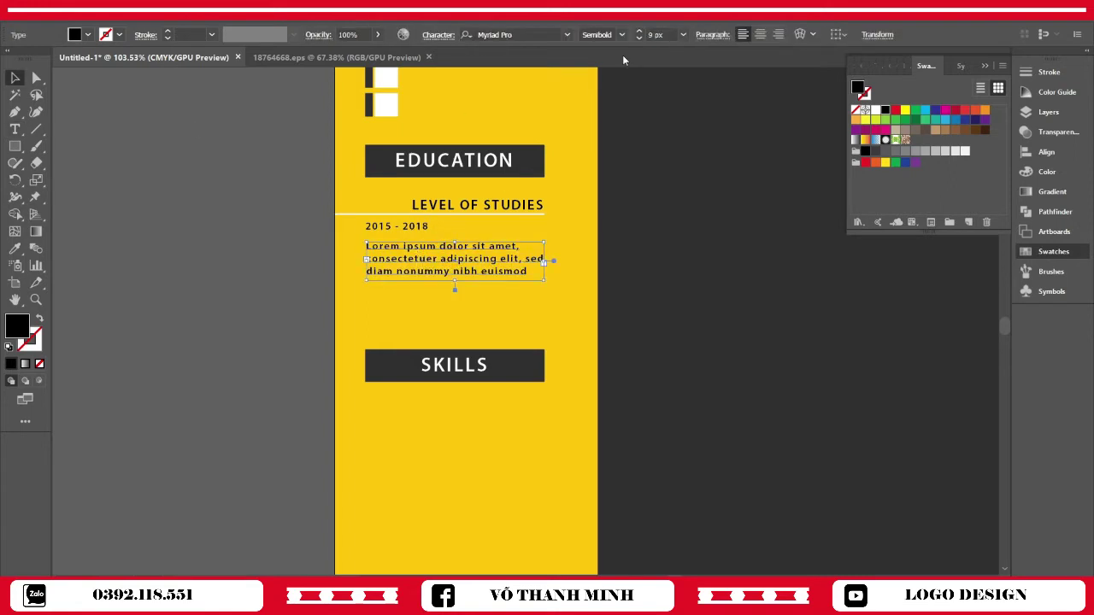
pyautogui.click(621, 34)
# - Left-align the date and paragraph, tighten their gap, and duplicate the entry below
pyautogui.keyDown('shift'); pyautogui.click(391, 226); pyautogui.keyUp('shift')
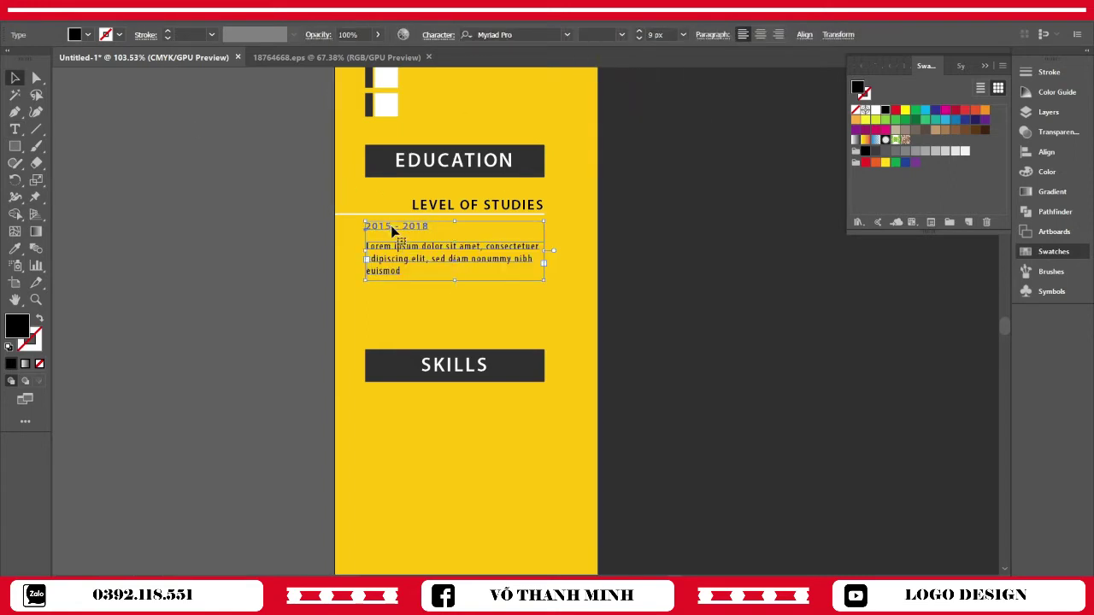
pyautogui.click(1046, 151)
pyautogui.click(270, 235)
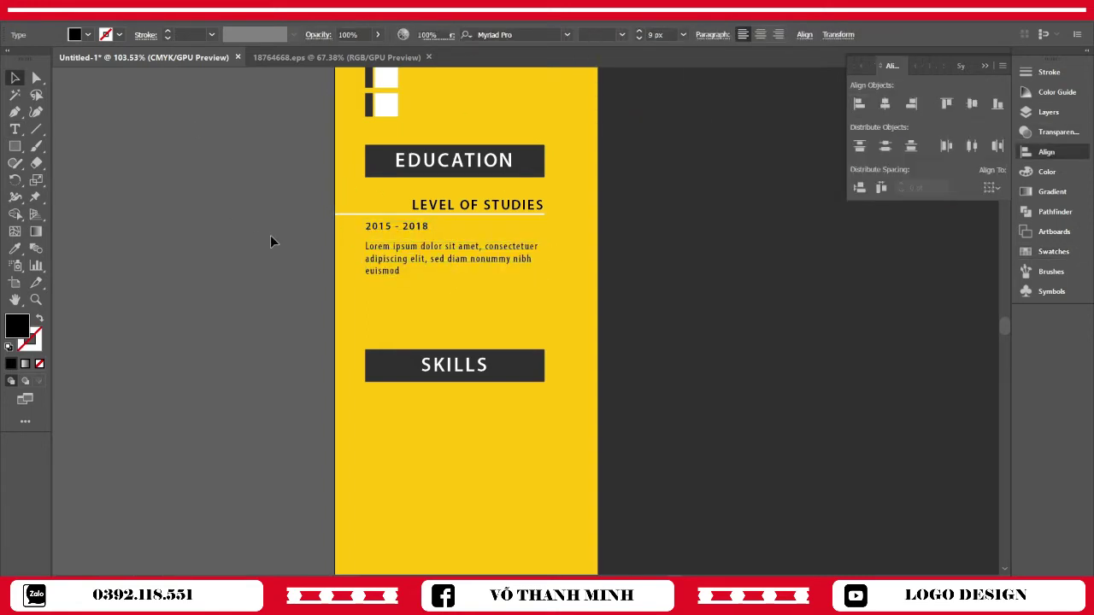
pyautogui.moveTo(388, 257); pyautogui.dragTo(386, 252)
pyautogui.click(322, 251)
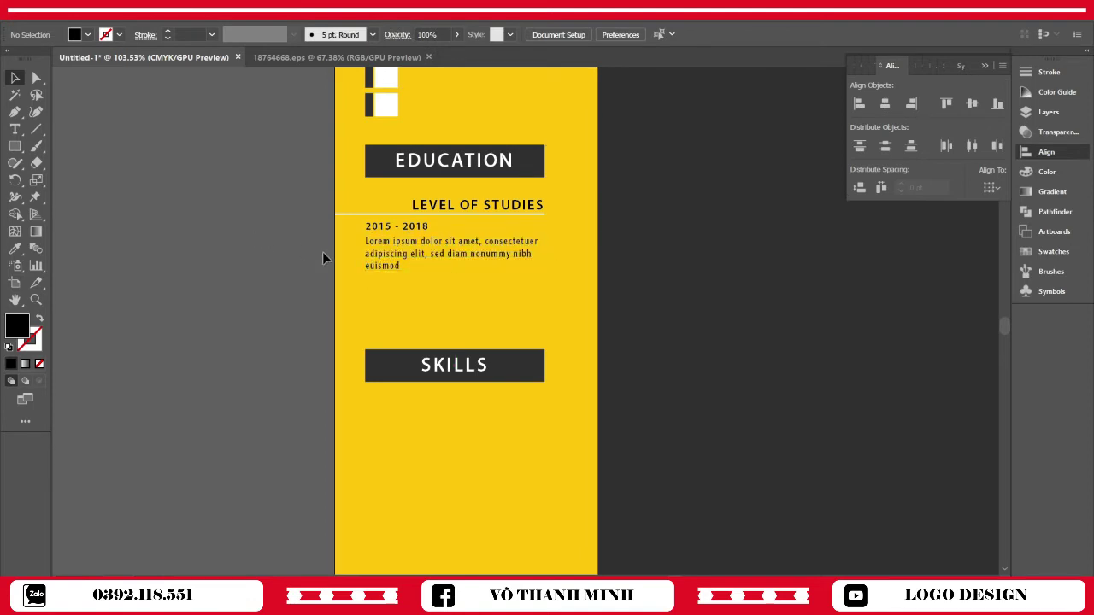
pyautogui.moveTo(490, 264); pyautogui.dragTo(437, 295)
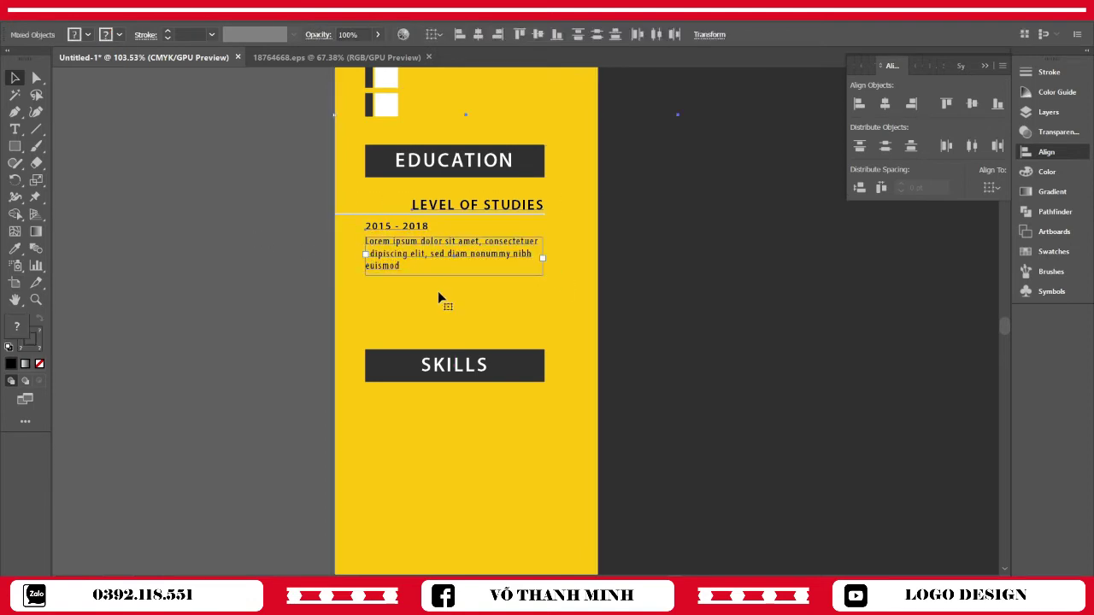
pyautogui.moveTo(419, 256); pyautogui.dragTo(419, 335)
# - Drag the SKILLS bar down below the second education entry
pyautogui.click(333, 351)
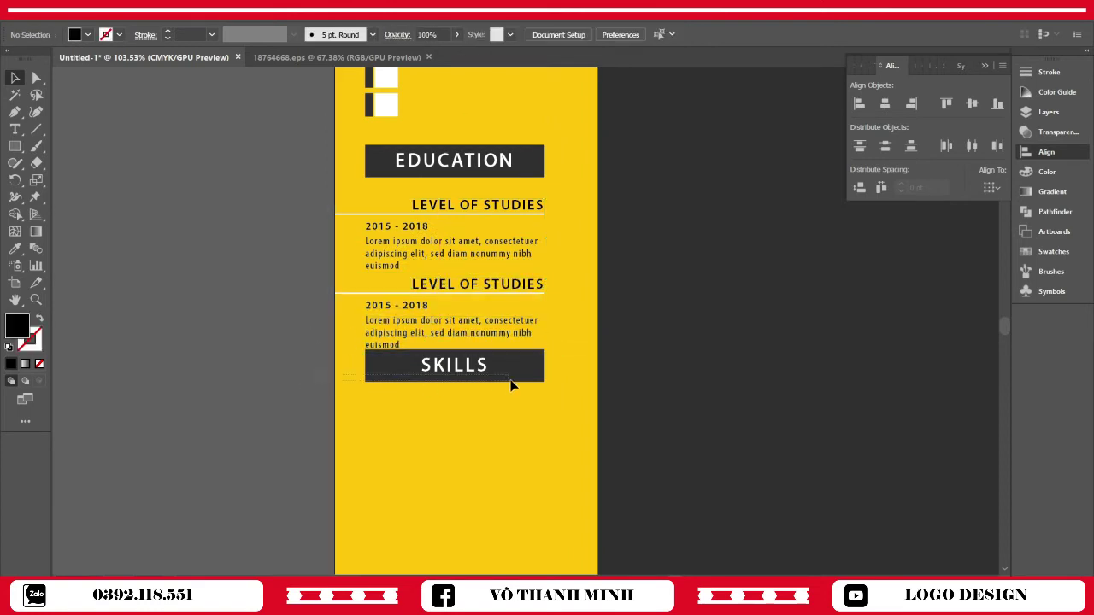
pyautogui.moveTo(530, 366); pyautogui.dragTo(532, 419)
pyautogui.click(278, 396)
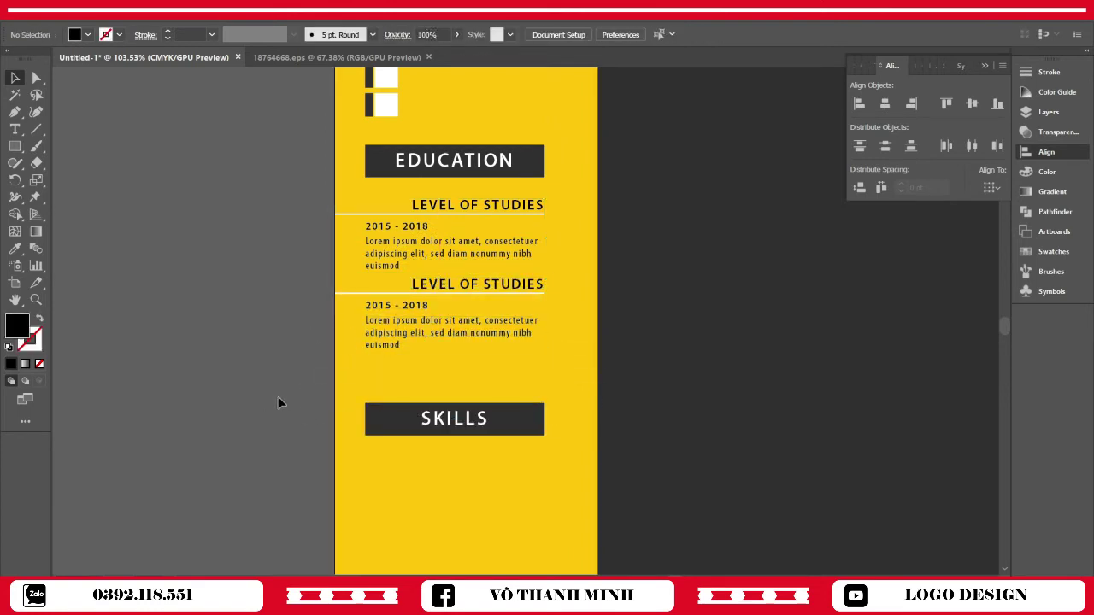
# - Change the duplicated entry's date to 2018 - 2021
pyautogui.scroll(-1, 523, 494)
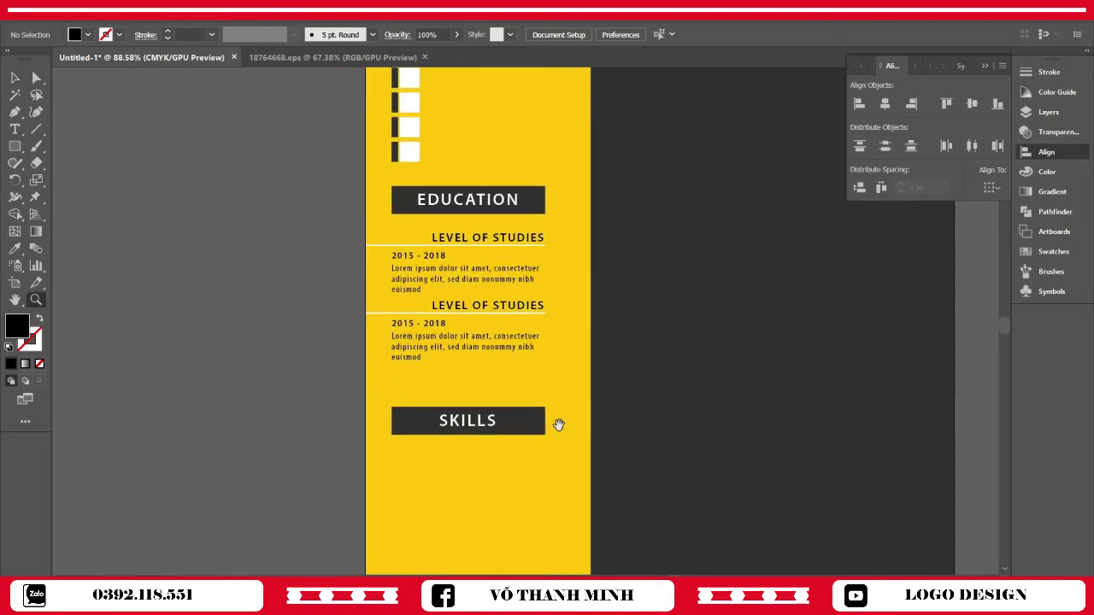
pyautogui.scroll(-1, 516, 420)
pyautogui.scroll(-2, 505, 440)
pyautogui.scroll(1, 506, 440)
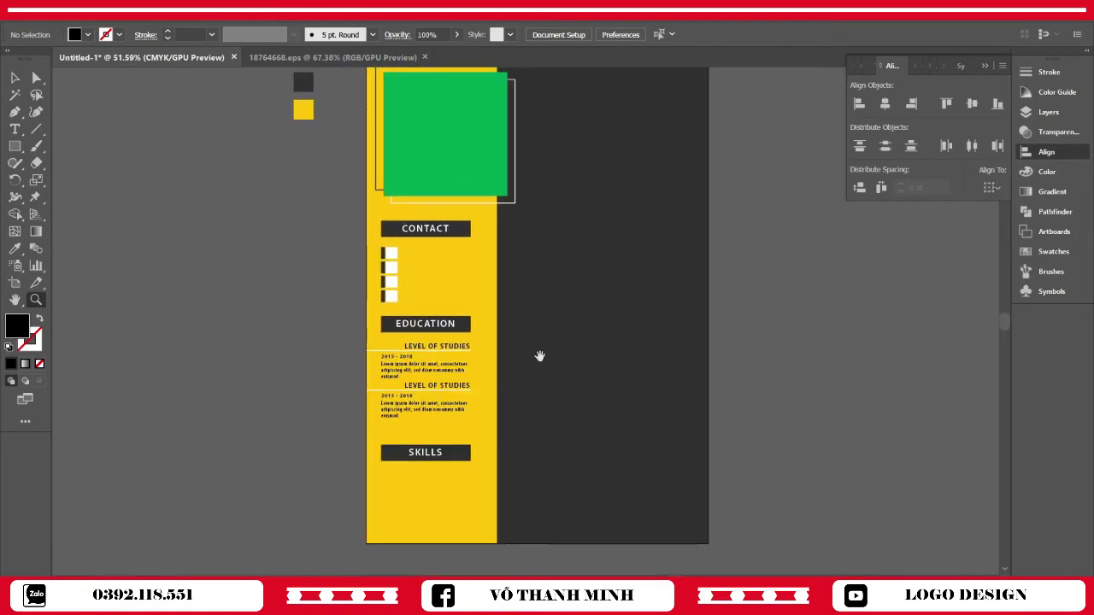
pyautogui.scroll(1, 539, 359)
pyautogui.scroll(2, 430, 439)
pyautogui.scroll(1, 374, 410)
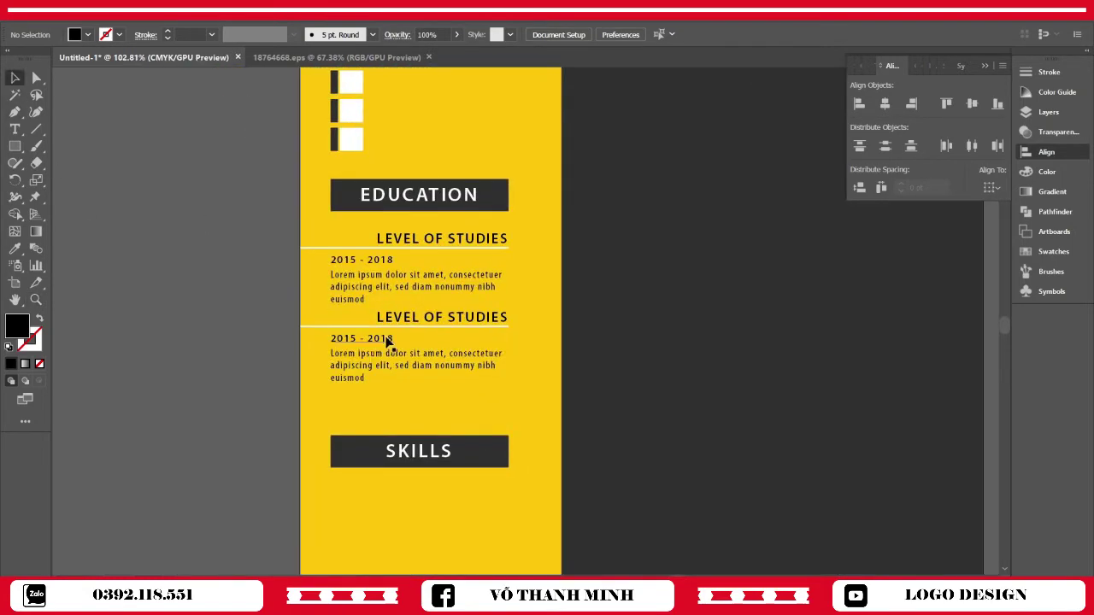
pyautogui.press('t')
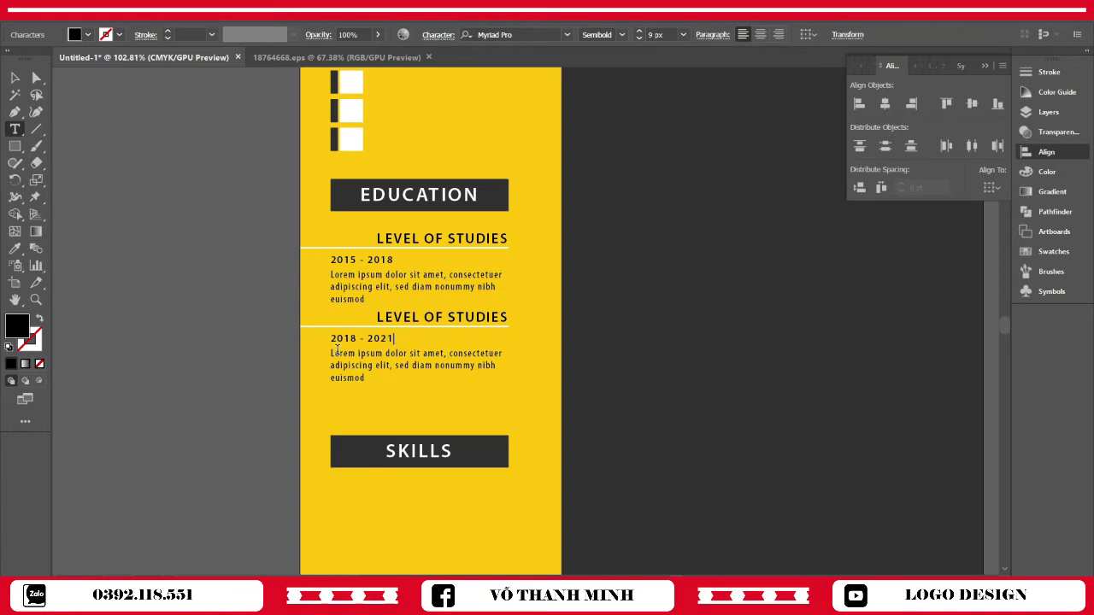
pyautogui.click(15, 77)
pyautogui.keyDown('shift'); pyautogui.click(376, 366); pyautogui.keyUp('shift')
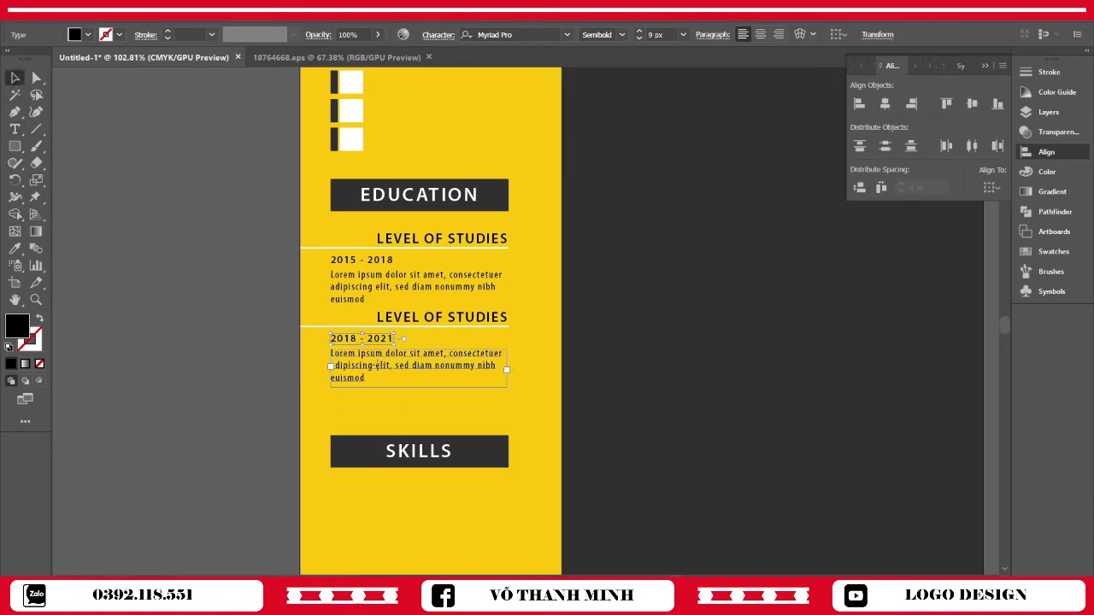
pyautogui.click(251, 329)
# - Raise the SKILLS bar and its label closer beneath the second entry
pyautogui.scroll(-1, 495, 467)
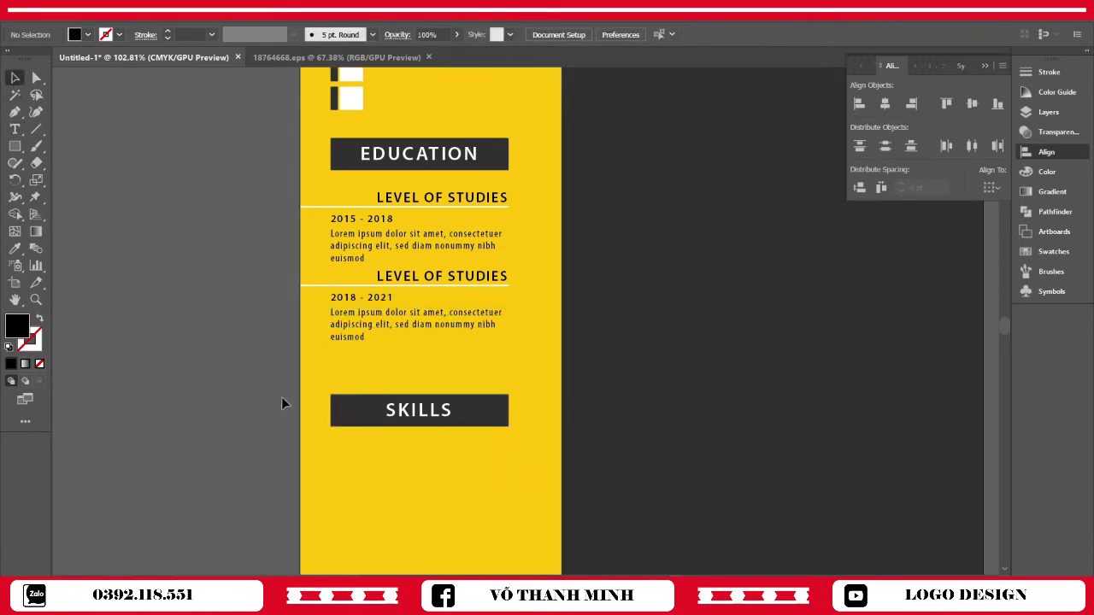
pyautogui.moveTo(284, 402); pyautogui.dragTo(427, 429)
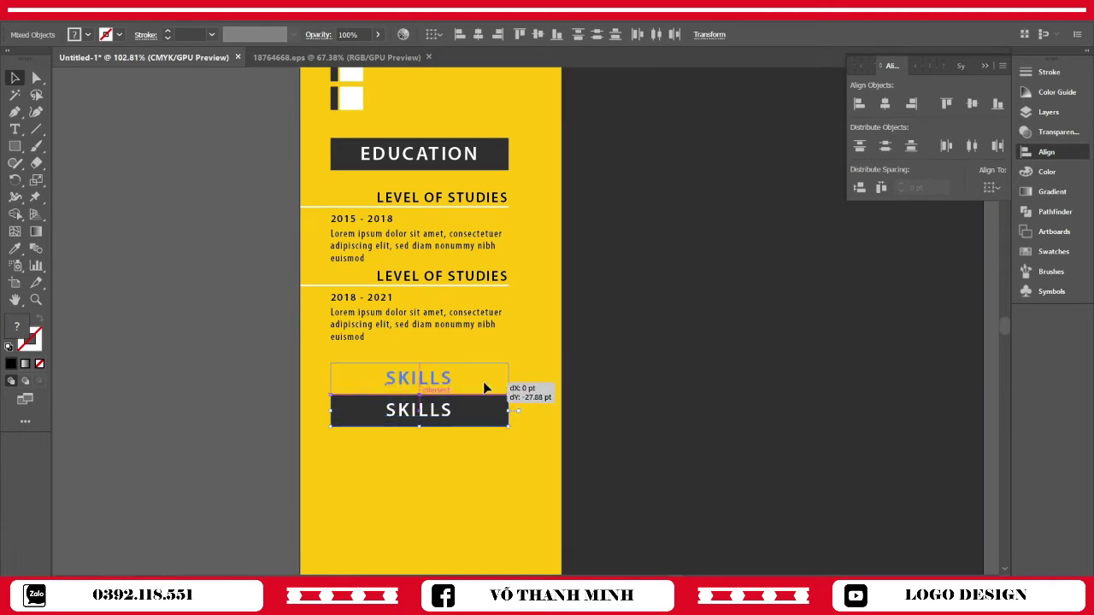
pyautogui.moveTo(514, 410); pyautogui.dragTo(511, 384)
# - Draw a thin black bar across the yellow column just below the SKILLS heading
pyautogui.click(455, 442)
pyautogui.scroll(-1, 455, 442)
pyautogui.scroll(-2, 455, 443)
pyautogui.scroll(-2, 428, 425)
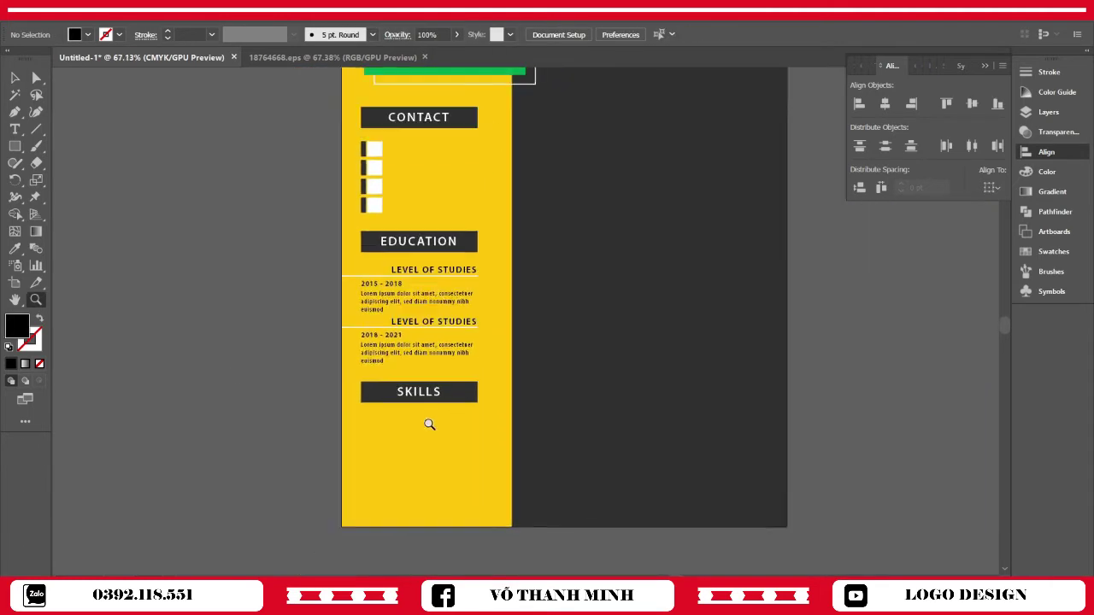
pyautogui.scroll(2, 529, 457)
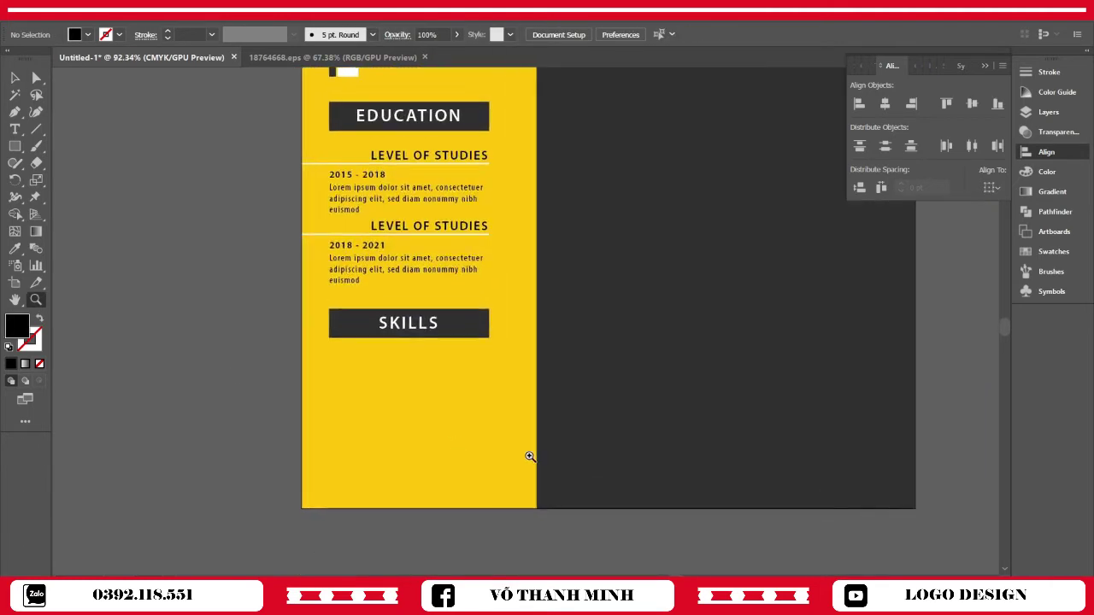
pyautogui.click(16, 147)
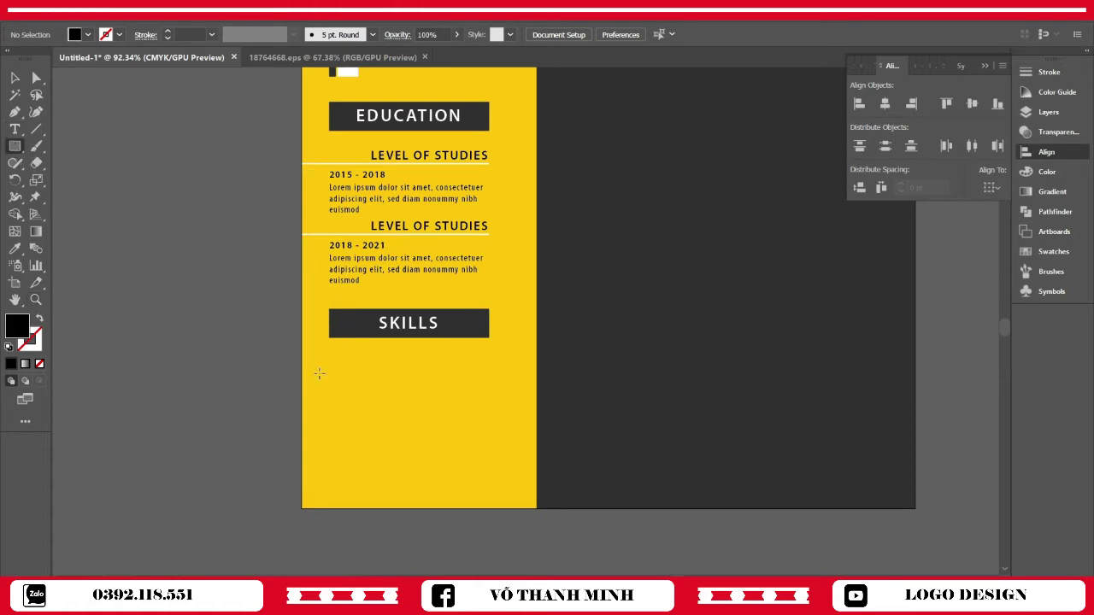
pyautogui.moveTo(329, 374); pyautogui.dragTo(493, 383)
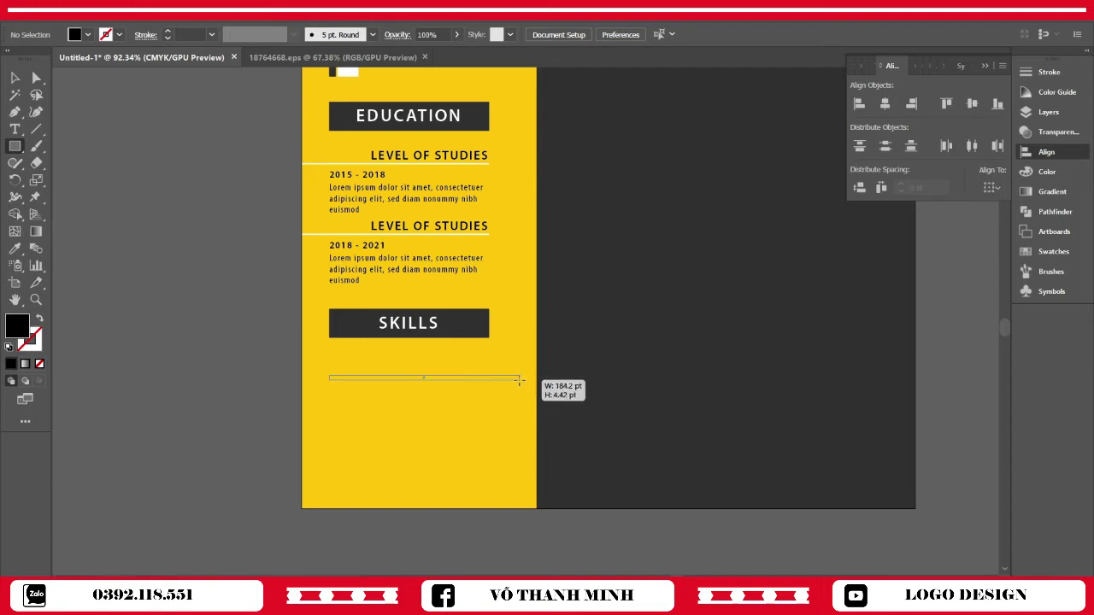
pyautogui.moveTo(493, 383); pyautogui.dragTo(517, 382)
pyautogui.press('v')
pyautogui.click(379, 392)
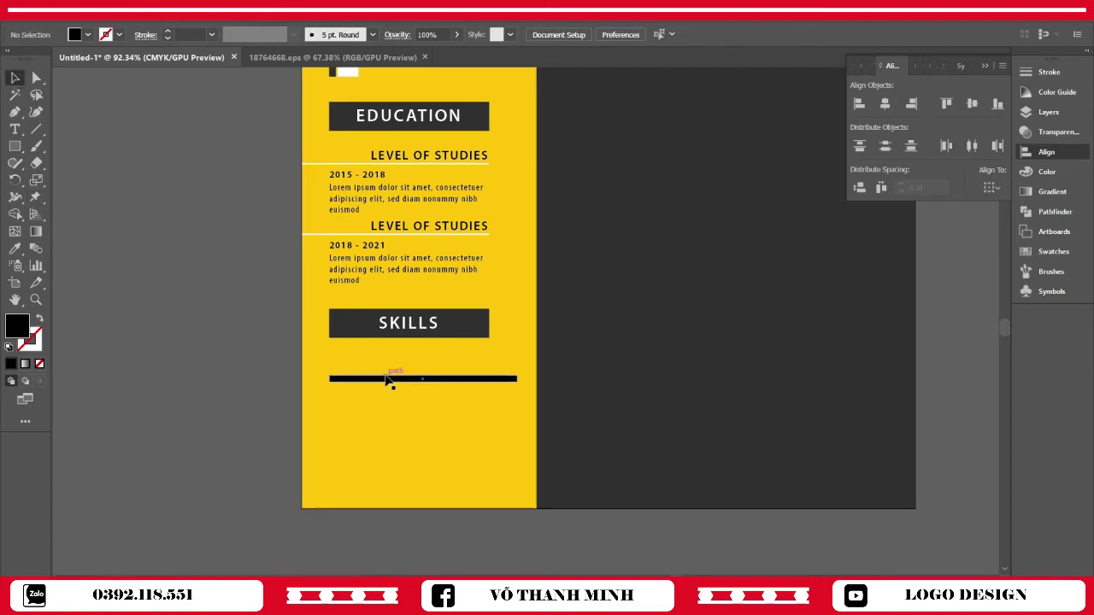
pyautogui.click(391, 379)
# - Alt-drag copies of the bar down the column to make four bars, then select all four
pyautogui.scroll(2, 374, 151)
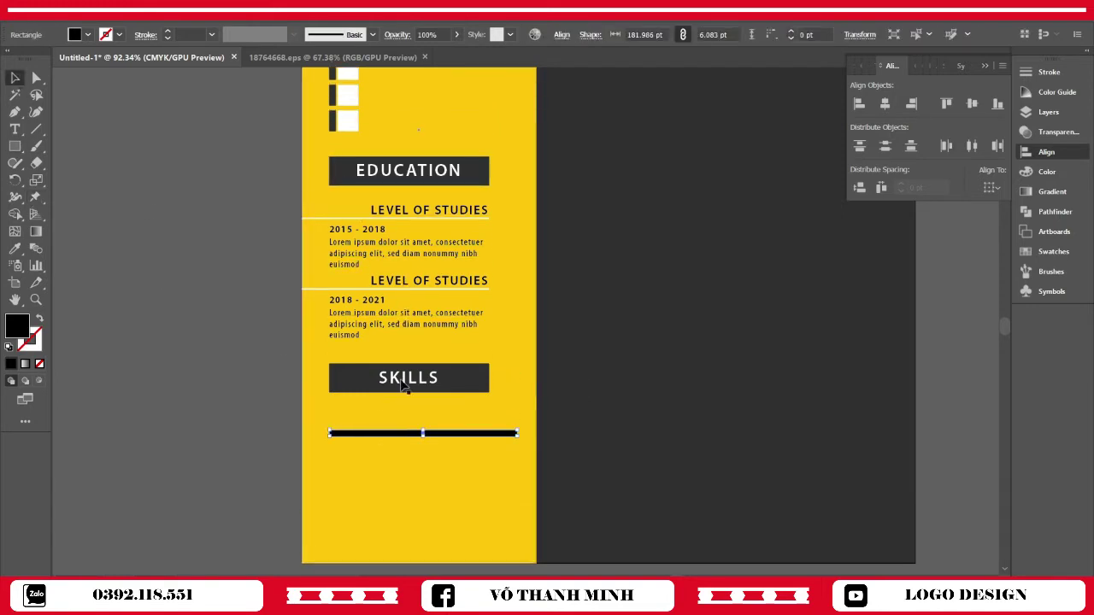
pyautogui.keyDown('shift'); pyautogui.click(347, 121); pyautogui.keyUp('shift')
pyautogui.click(242, 290)
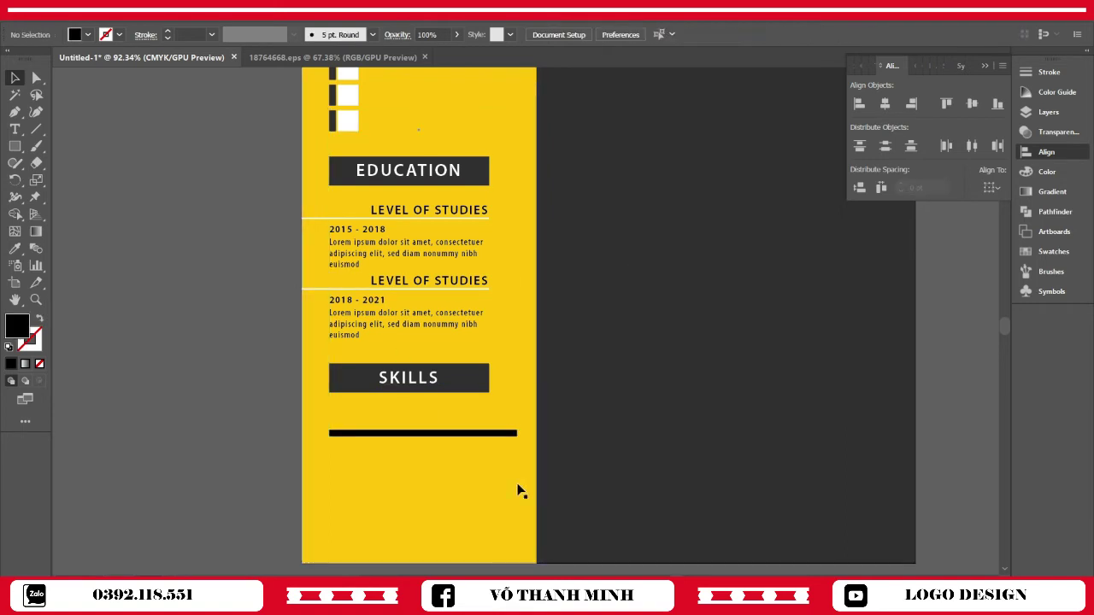
pyautogui.click(464, 433)
pyautogui.scroll(-2, 369, 462)
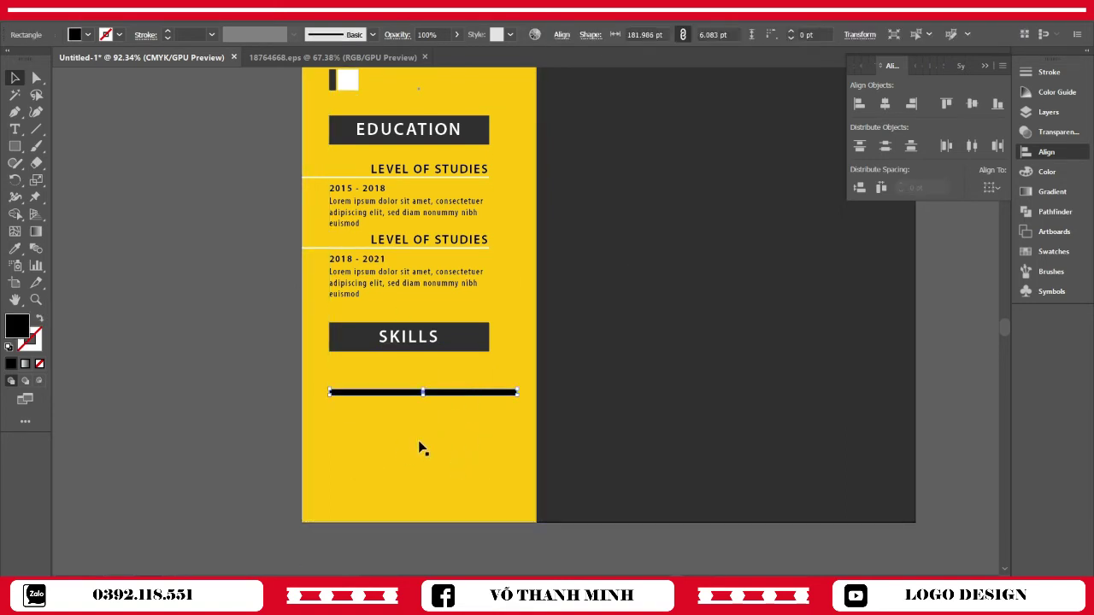
pyautogui.click(220, 423)
pyautogui.moveTo(427, 391)
pyautogui.mouseDown()
pyautogui.moveTo(452, 421)
pyautogui.moveTo(452, 480)
pyautogui.moveTo(450, 502)
pyautogui.moveTo(420, 517)
pyautogui.mouseUp()
pyautogui.click(238, 377)
pyautogui.click(447, 397)
pyautogui.click(288, 402)
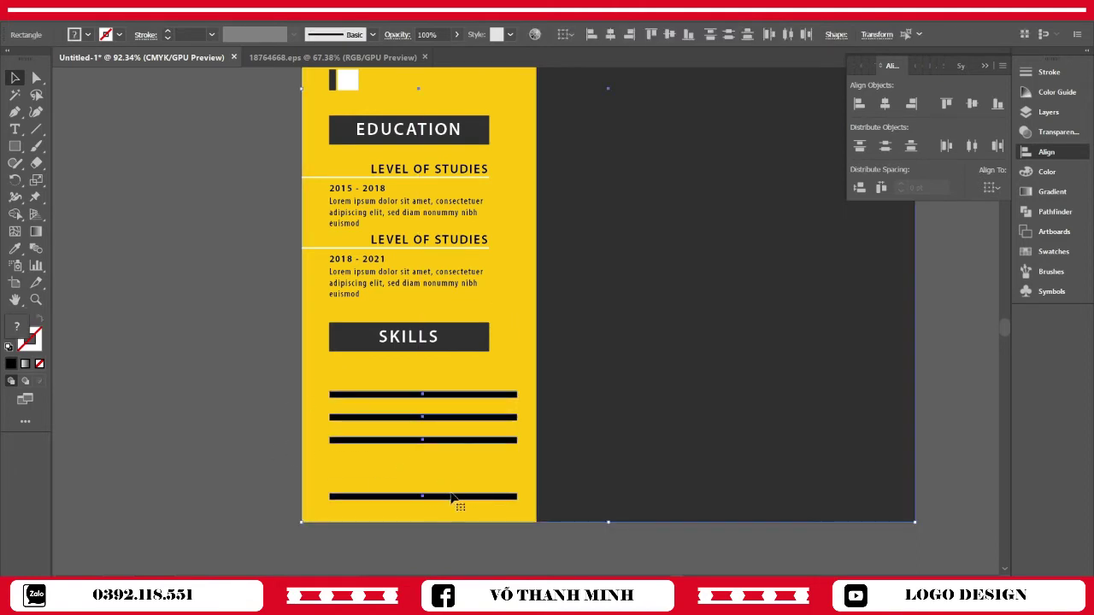
pyautogui.click(291, 393)
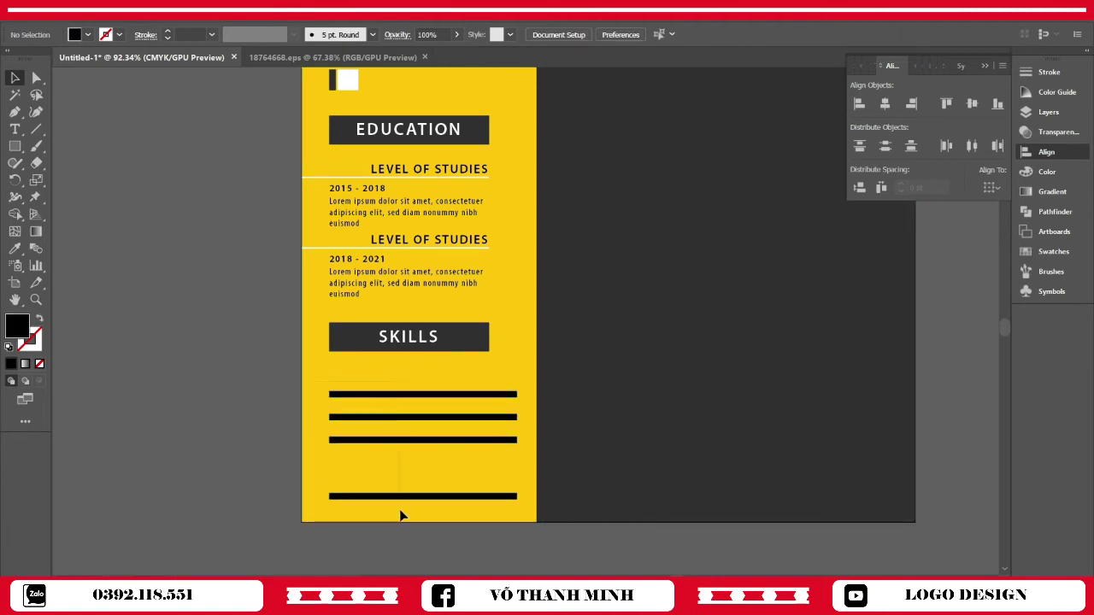
pyautogui.moveTo(282, 376); pyautogui.dragTo(342, 504)
# - Distribute the four bars evenly and fill them white from the Swatches panel
pyautogui.click(885, 145)
pyautogui.click(261, 353)
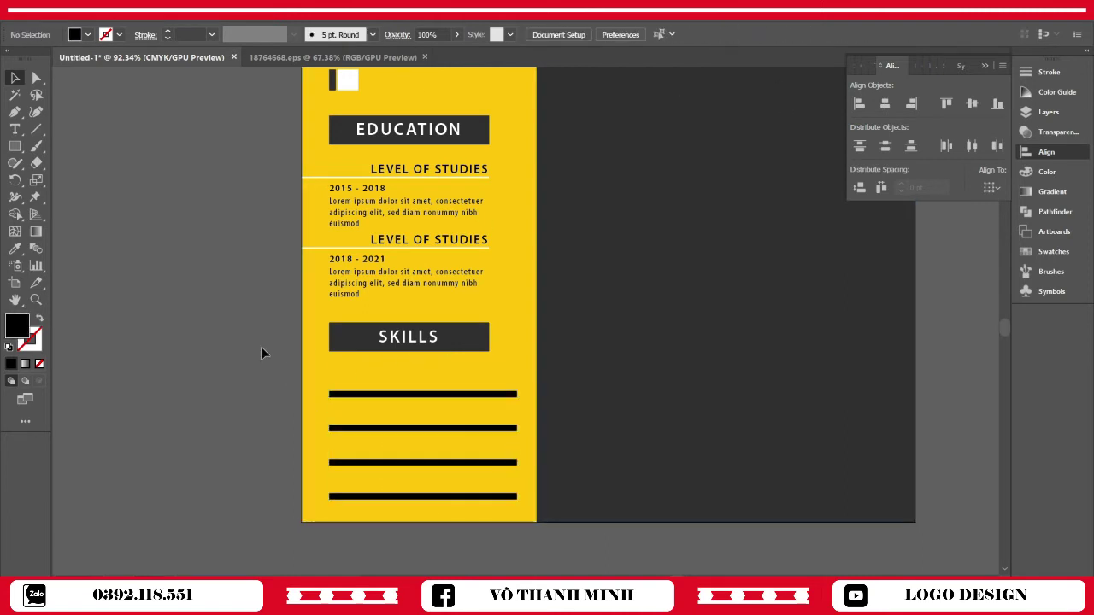
pyautogui.scroll(-2, 385, 411)
pyautogui.click(444, 353)
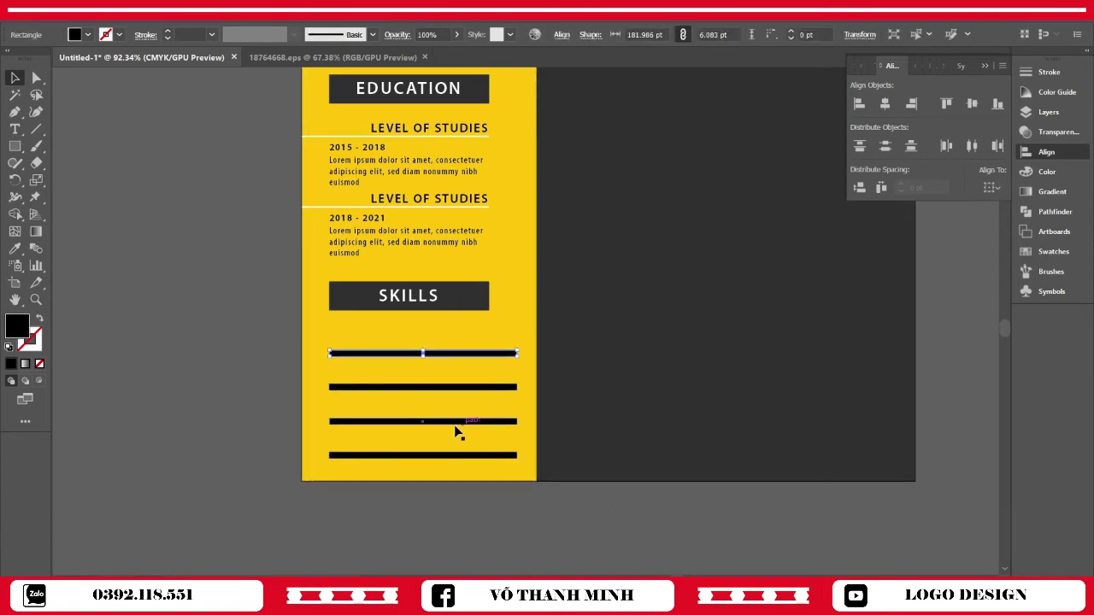
pyautogui.click(1054, 251)
pyautogui.click(257, 333)
pyautogui.moveTo(261, 339)
pyautogui.mouseDown()
pyautogui.moveTo(318, 350)
pyautogui.moveTo(521, 462)
pyautogui.mouseUp()
pyautogui.click(255, 334)
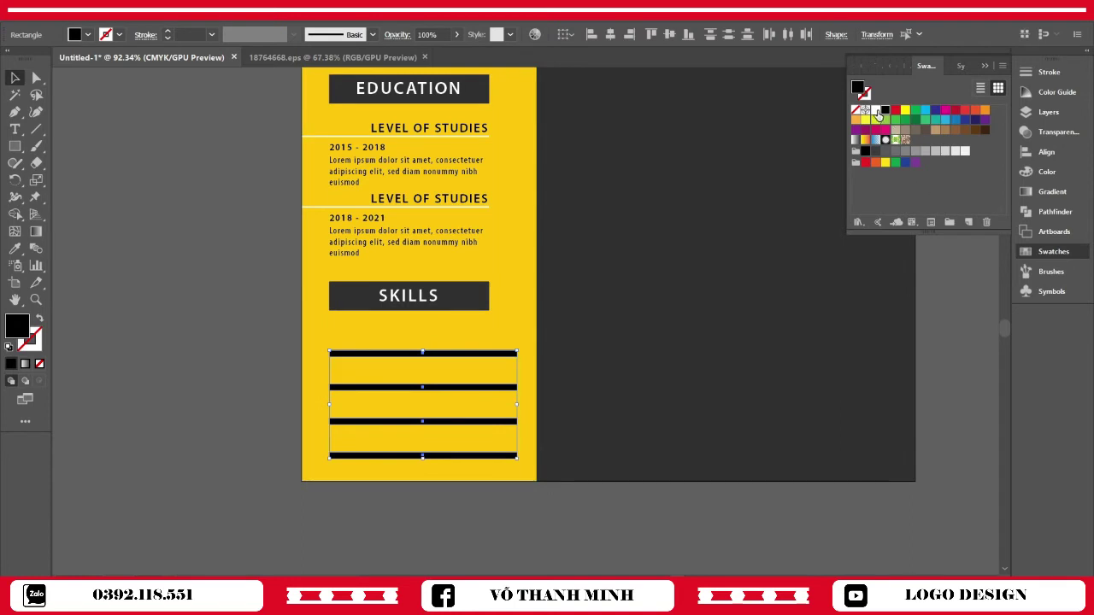
pyautogui.click(875, 110)
# - Fill the four front bars black, then eyedrop the dark-grey background colour onto them
pyautogui.click(245, 270)
pyautogui.click(423, 353)
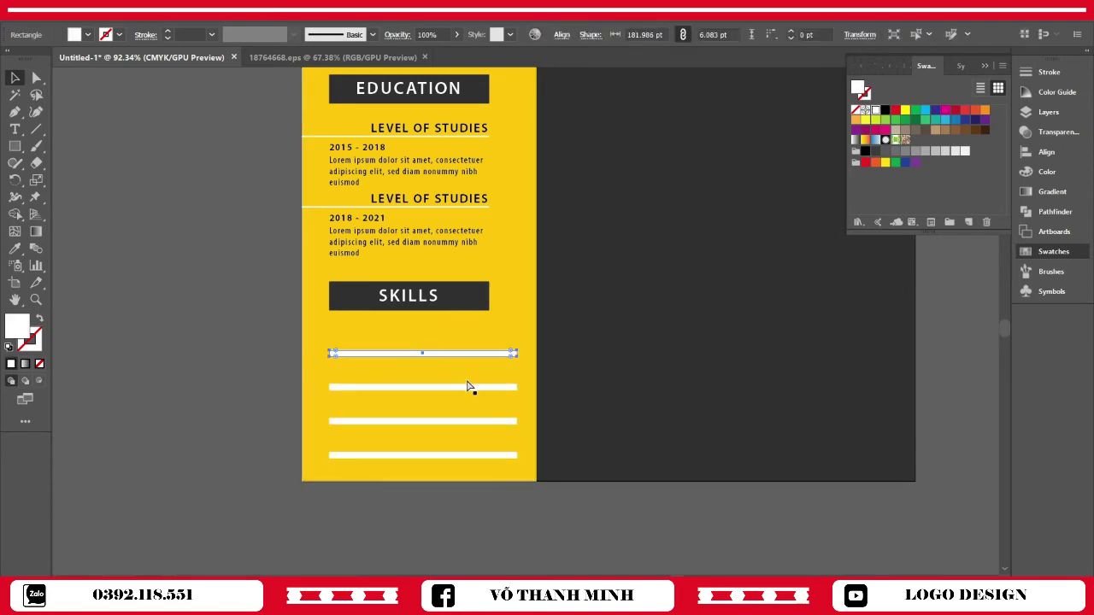
pyautogui.click(886, 110)
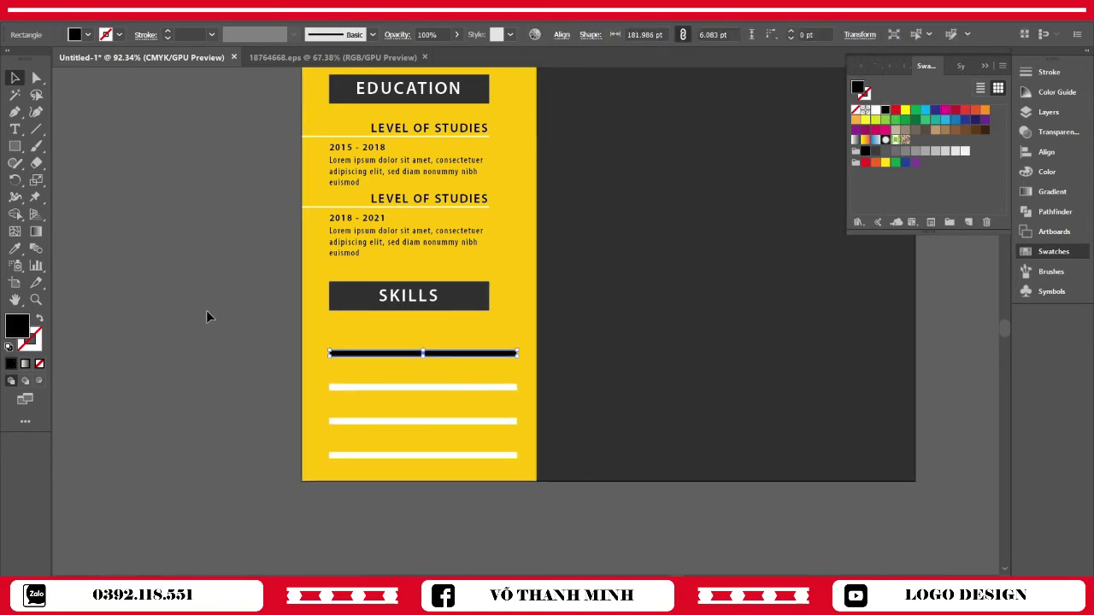
pyautogui.hotkey('ctrl', 'a')
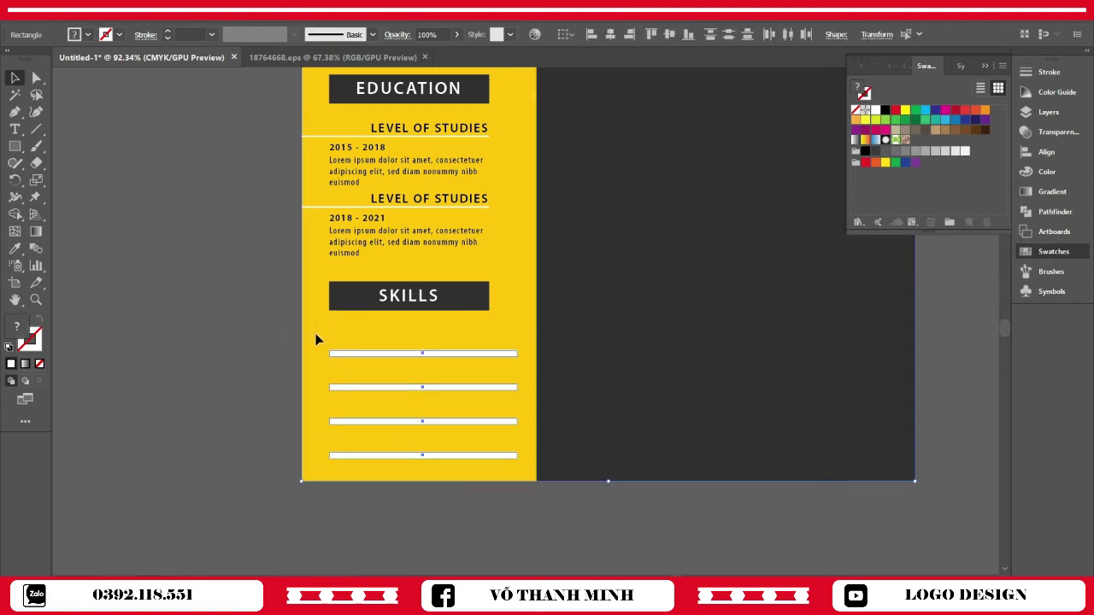
pyautogui.keyDown('shift'); pyautogui.click(316, 340); pyautogui.keyUp('shift')
pyautogui.click(310, 342)
pyautogui.click(365, 353)
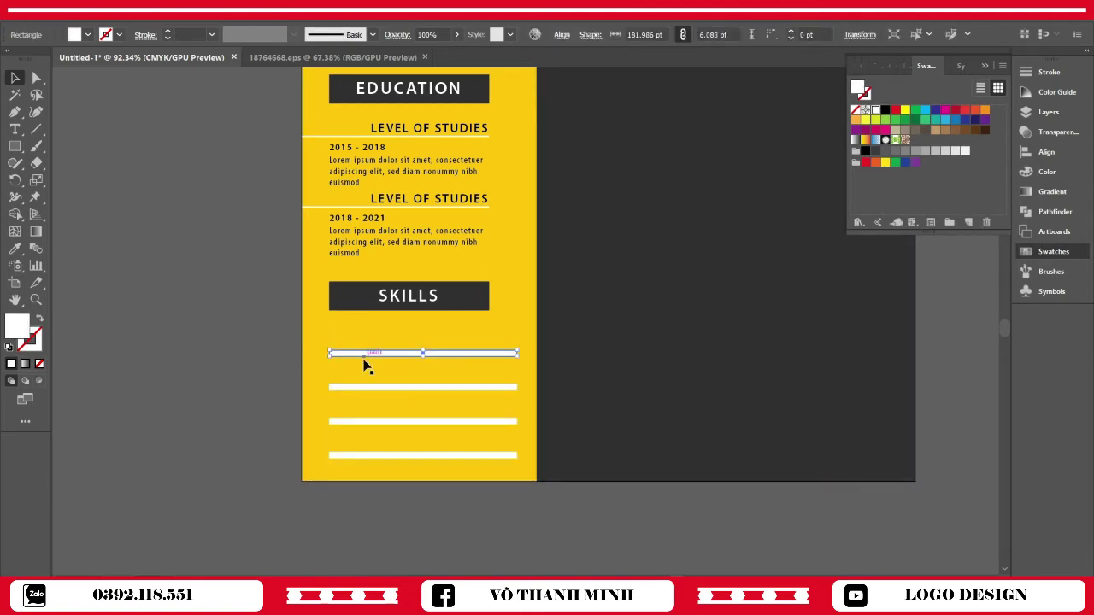
pyautogui.keyDown('shift'); pyautogui.click(346, 387); pyautogui.keyUp('shift')
pyautogui.keyDown('shift'); pyautogui.click(359, 420); pyautogui.keyUp('shift')
pyautogui.keyDown('shift'); pyautogui.click(367, 454); pyautogui.keyUp('shift')
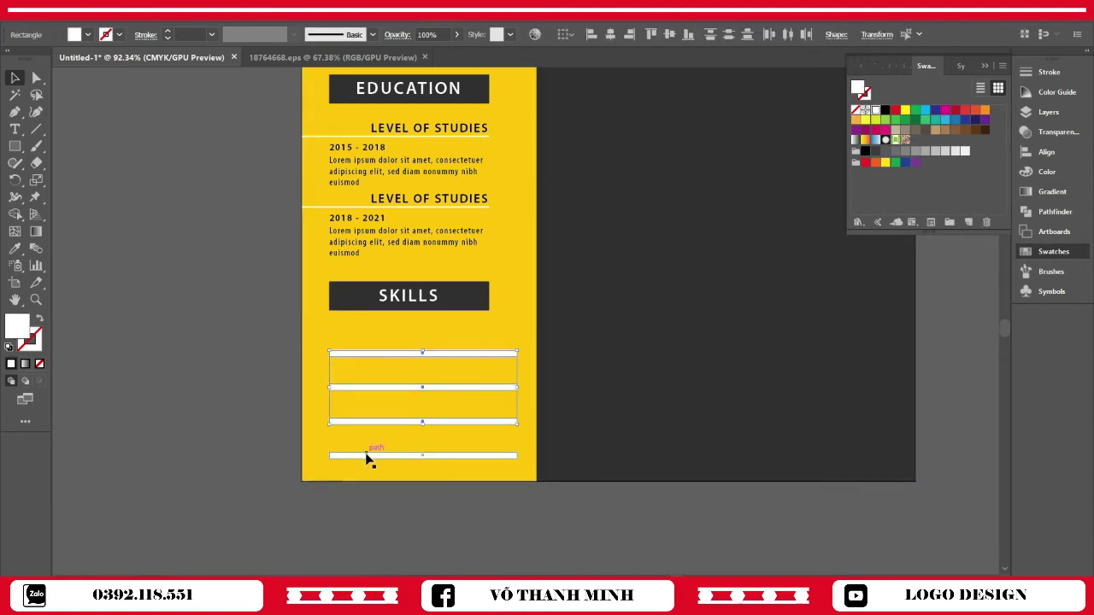
pyautogui.click(885, 110)
pyautogui.press('i')
pyautogui.click(576, 271)
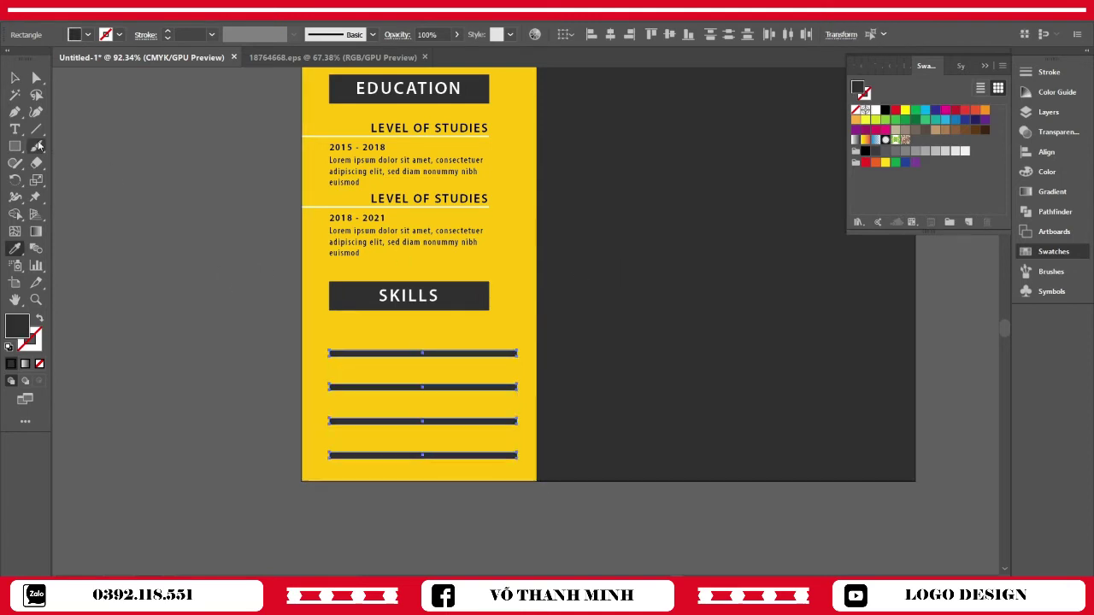
# - Shorten each dark bar to a different length, leaving white track showing as a skill level
pyautogui.click(454, 362)
pyautogui.click(419, 353)
pyautogui.press('z')
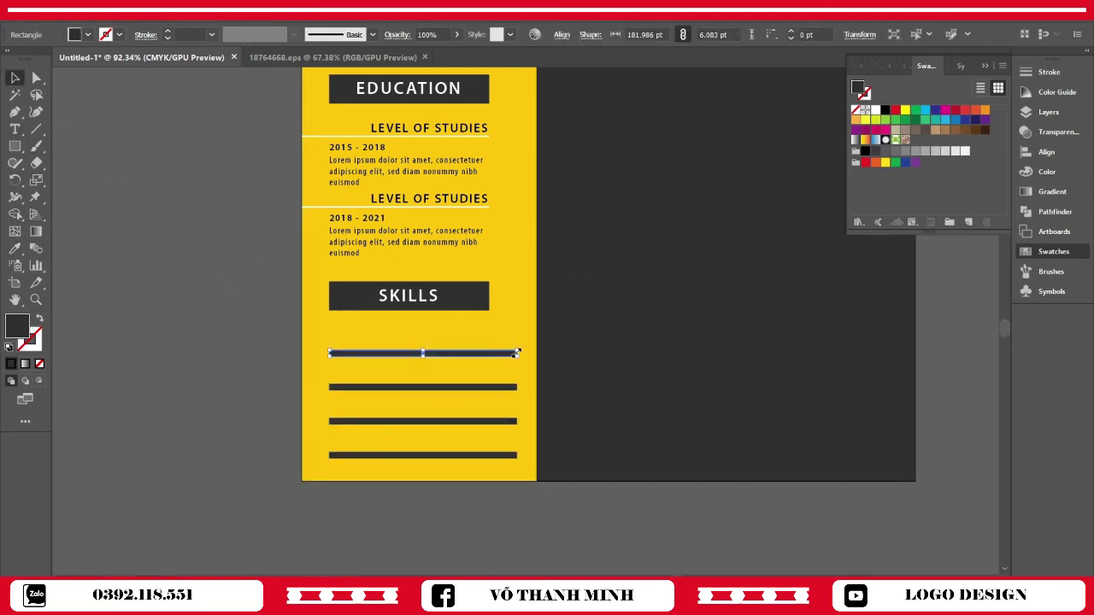
pyautogui.click(584, 402)
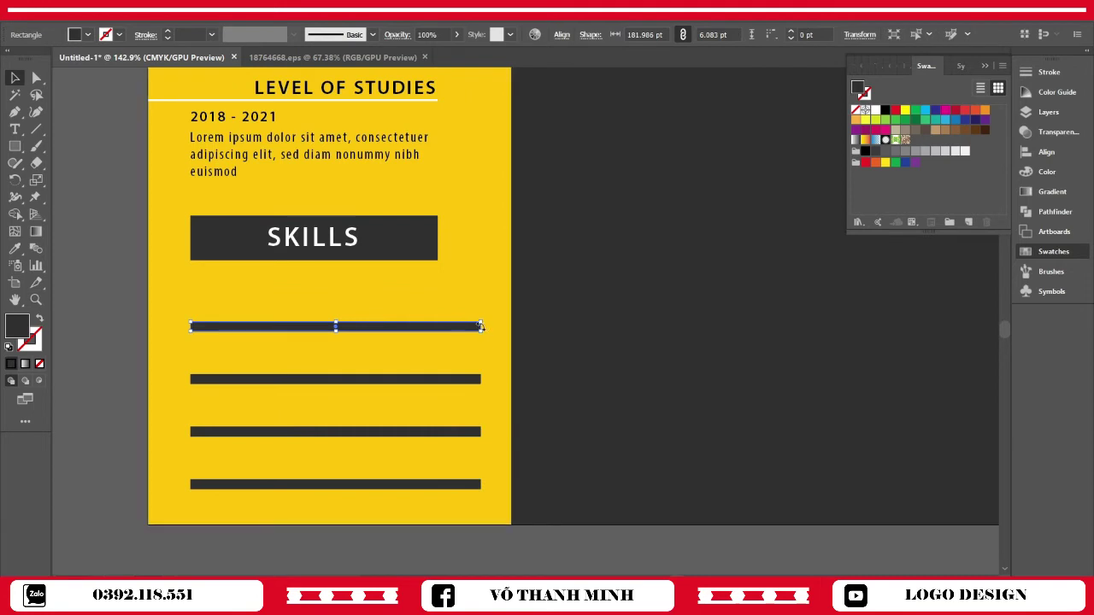
pyautogui.moveTo(480, 328); pyautogui.dragTo(370, 339)
pyautogui.click(481, 380)
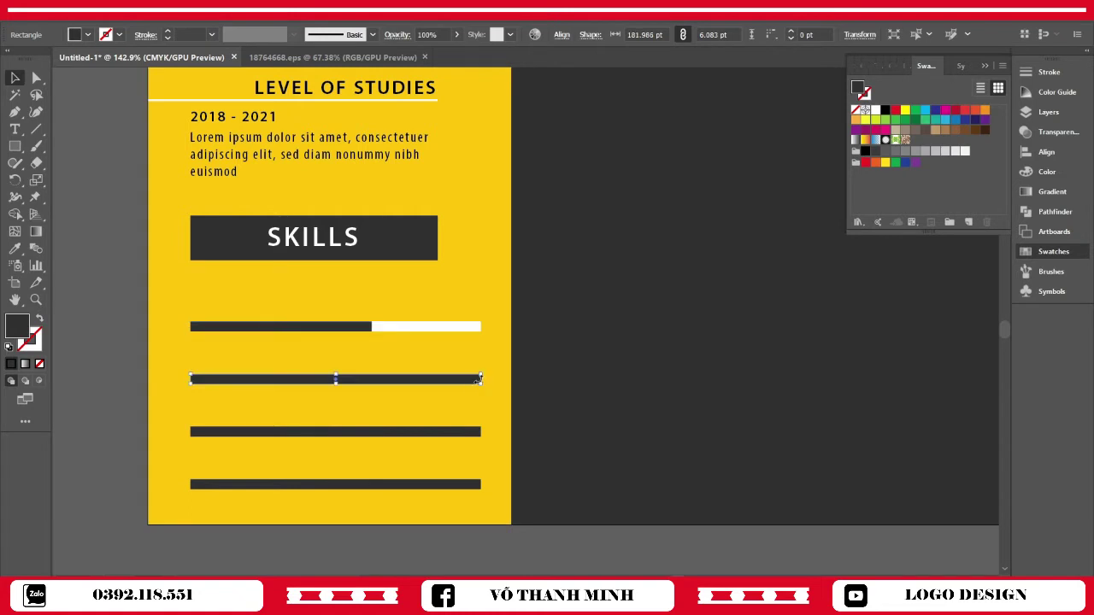
pyautogui.moveTo(479, 380); pyautogui.dragTo(431, 380)
pyautogui.click(481, 432)
pyautogui.moveTo(481, 432); pyautogui.dragTo(335, 442)
pyautogui.scroll(-1, 454, 471)
pyautogui.click(479, 443)
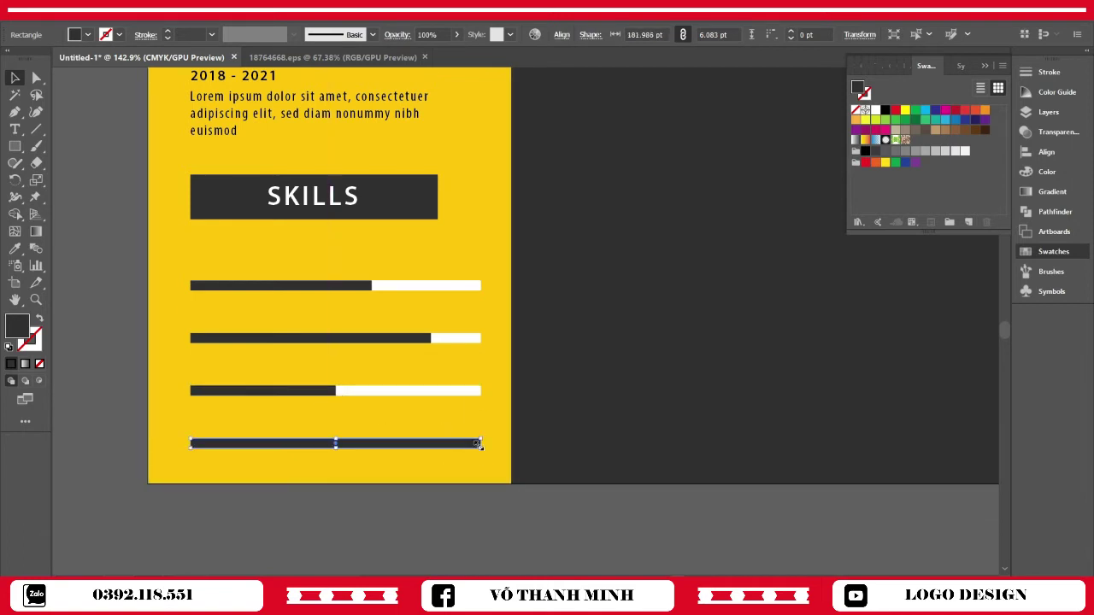
pyautogui.moveTo(483, 444); pyautogui.dragTo(396, 444)
pyautogui.click(420, 471)
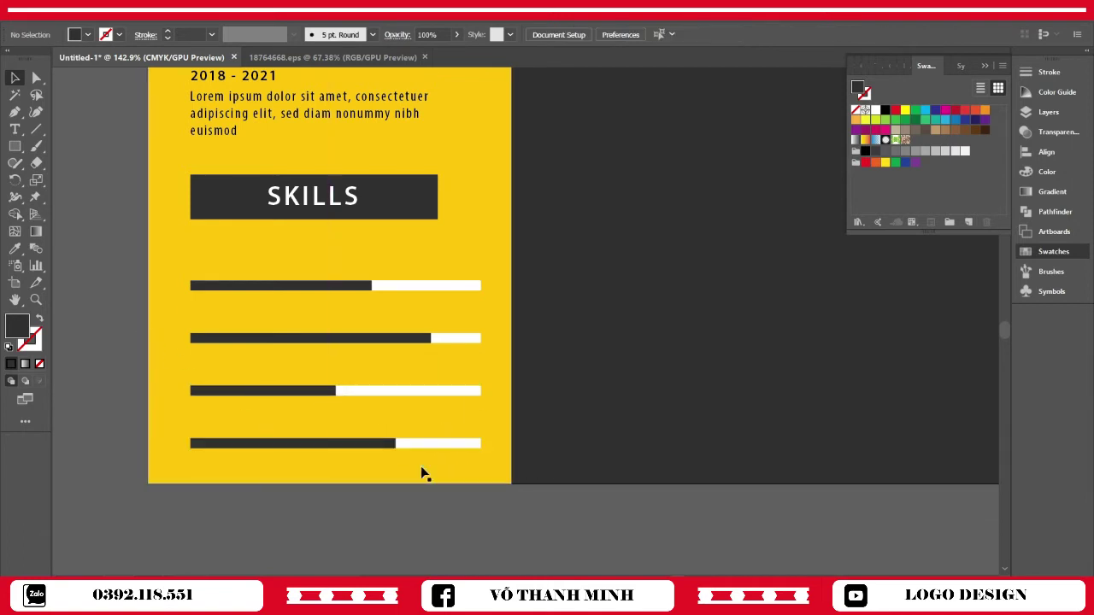
pyautogui.scroll(1, 376, 504)
# - Copy the SKILLS title down as a smaller 12 px dark SKILL 1 label
pyautogui.scroll(1, 261, 400)
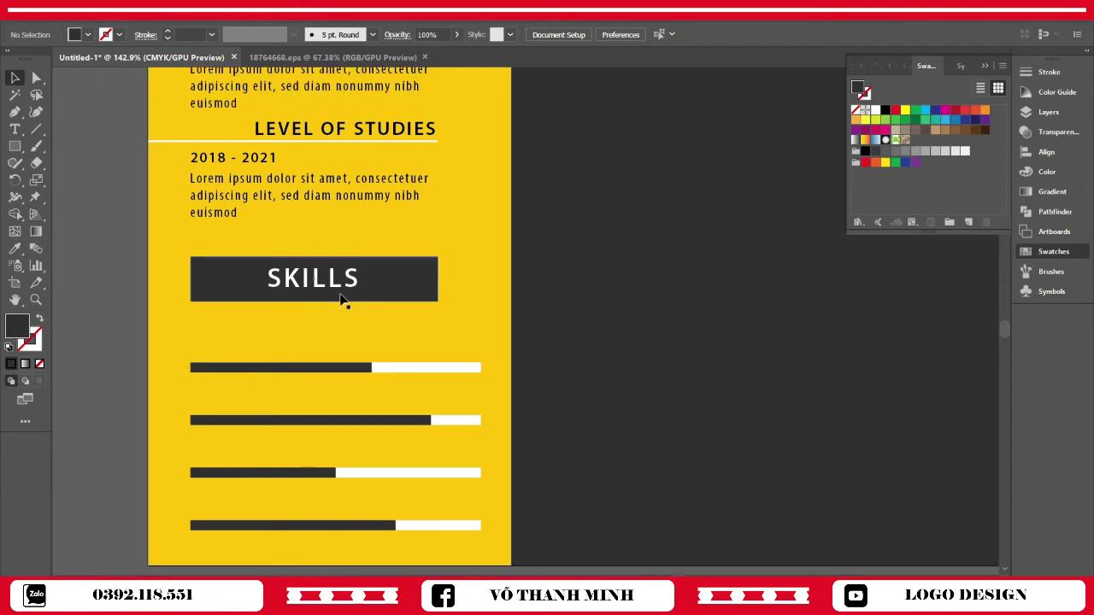
pyautogui.keyDown('alt'); pyautogui.moveTo(327, 287); pyautogui.dragTo(355, 335); pyautogui.keyUp('alt')
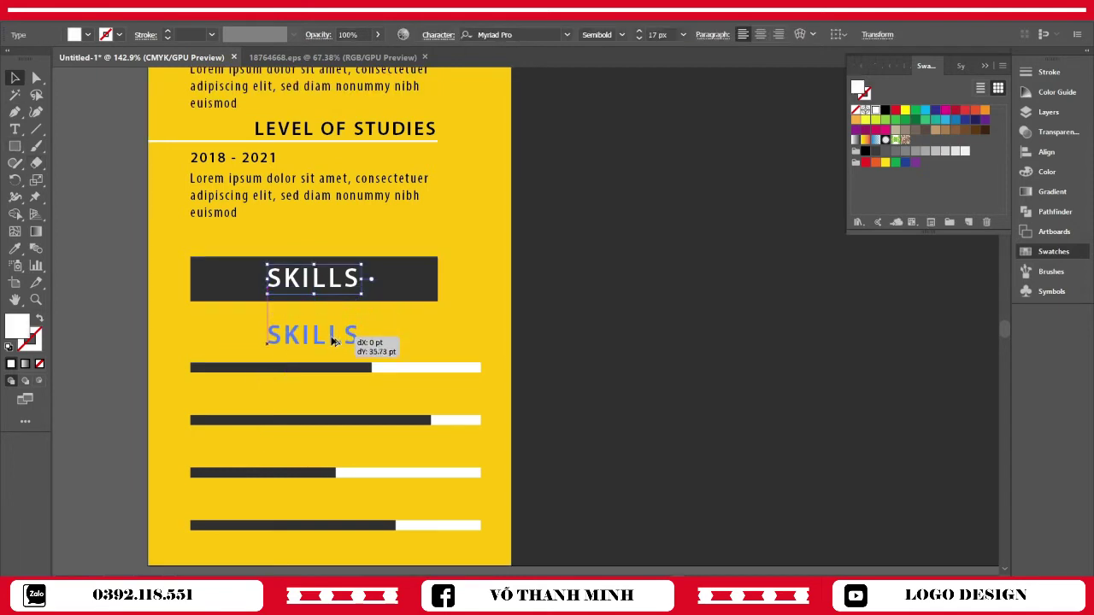
pyautogui.press('t')
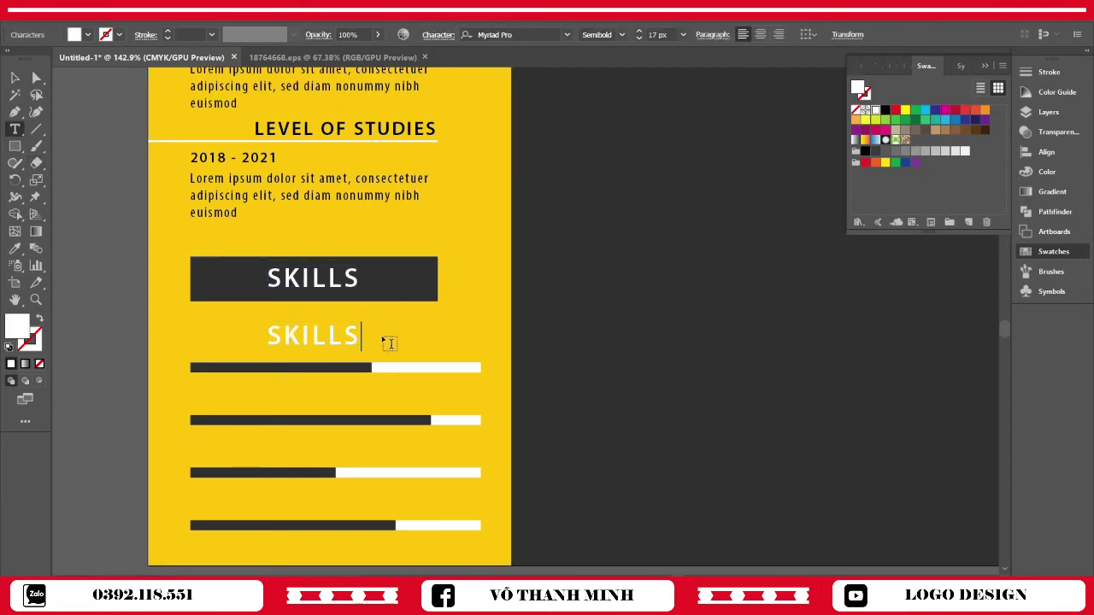
pyautogui.click(367, 335)
pyautogui.write('1')
pyautogui.click(18, 75)
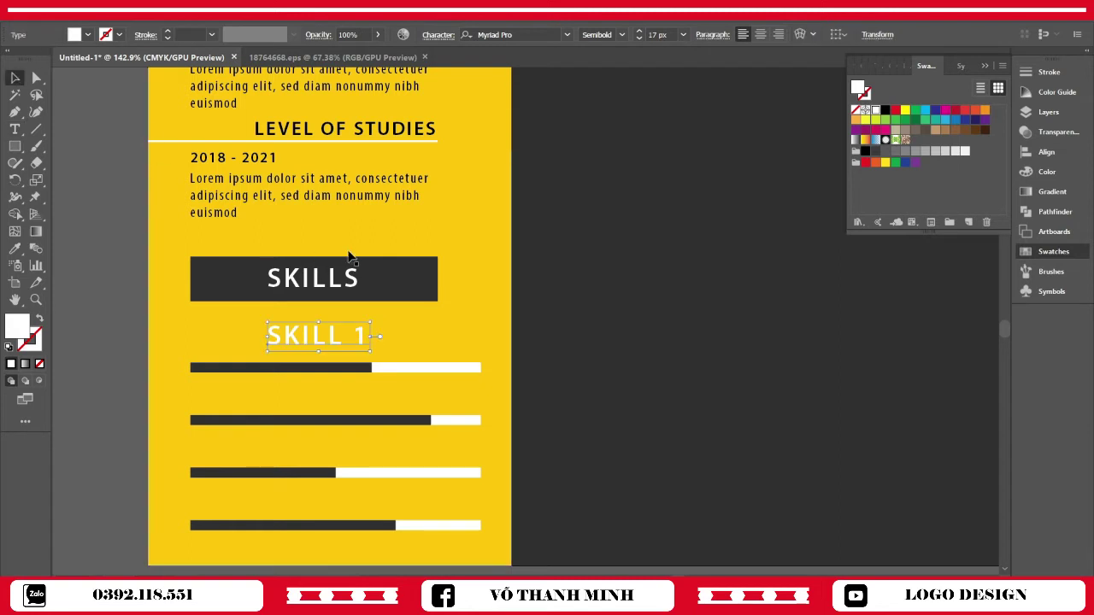
pyautogui.press('i')
pyautogui.click(348, 279)
pyautogui.press('v')
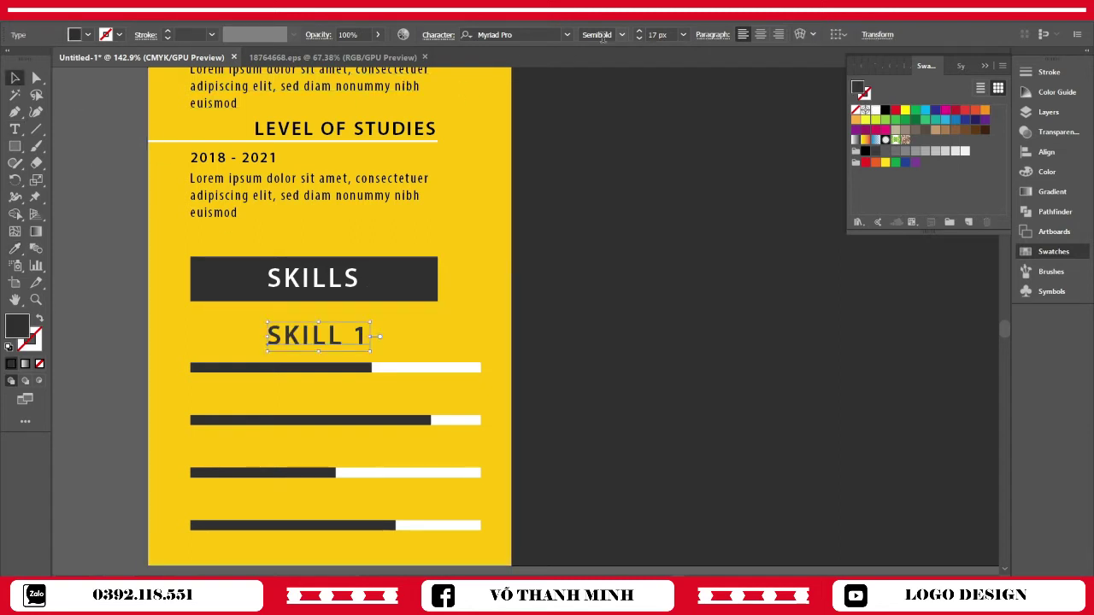
pyautogui.scroll(-3, 658, 32)
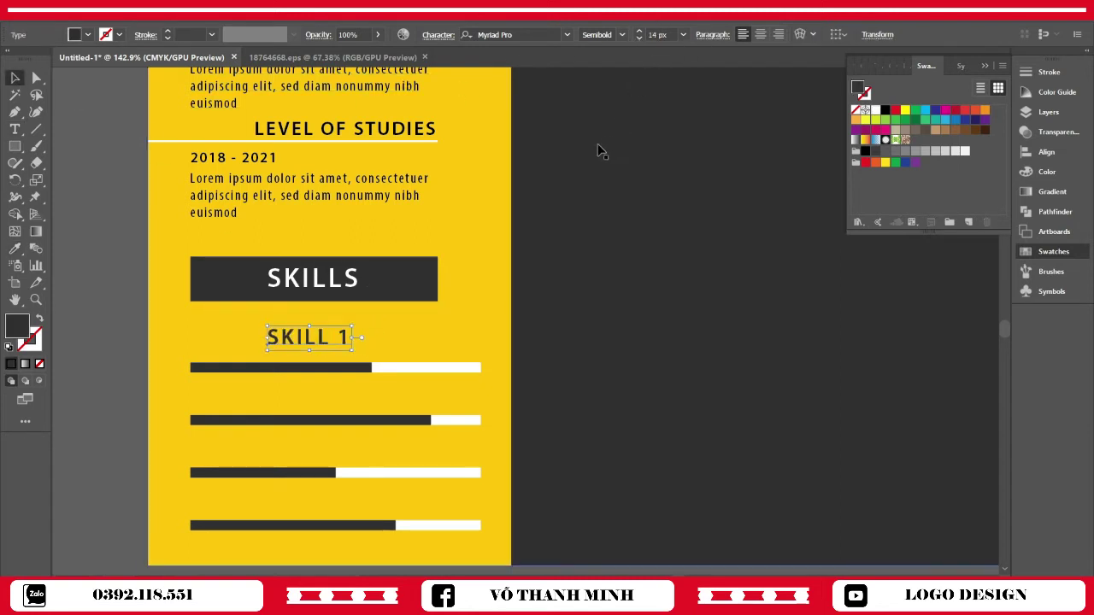
pyautogui.scroll(-2, 668, 34)
pyautogui.click(422, 128)
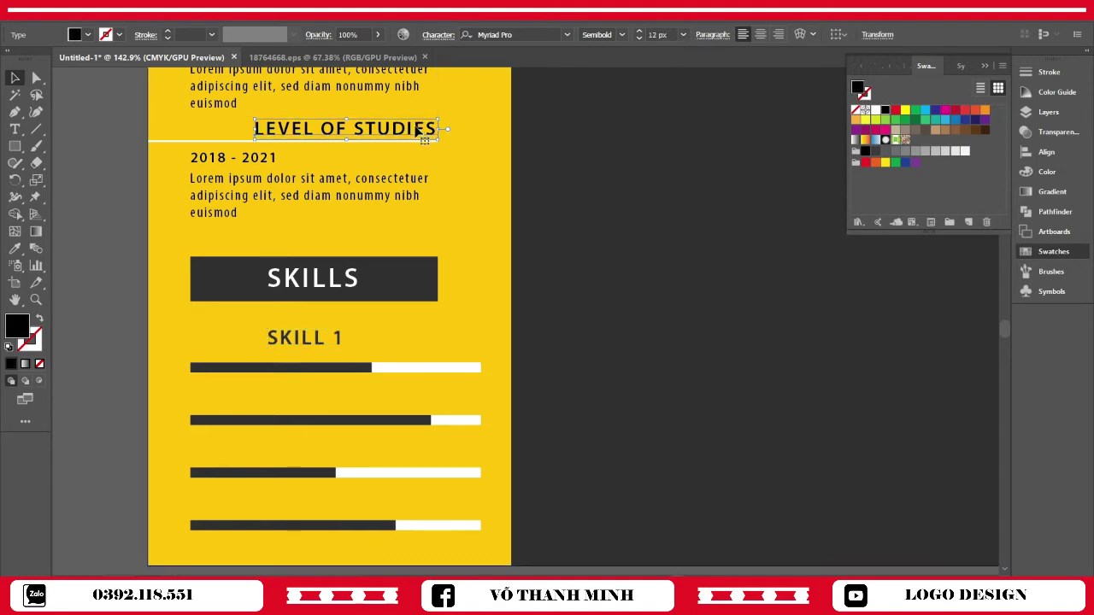
pyautogui.click(331, 310)
pyautogui.press('a')
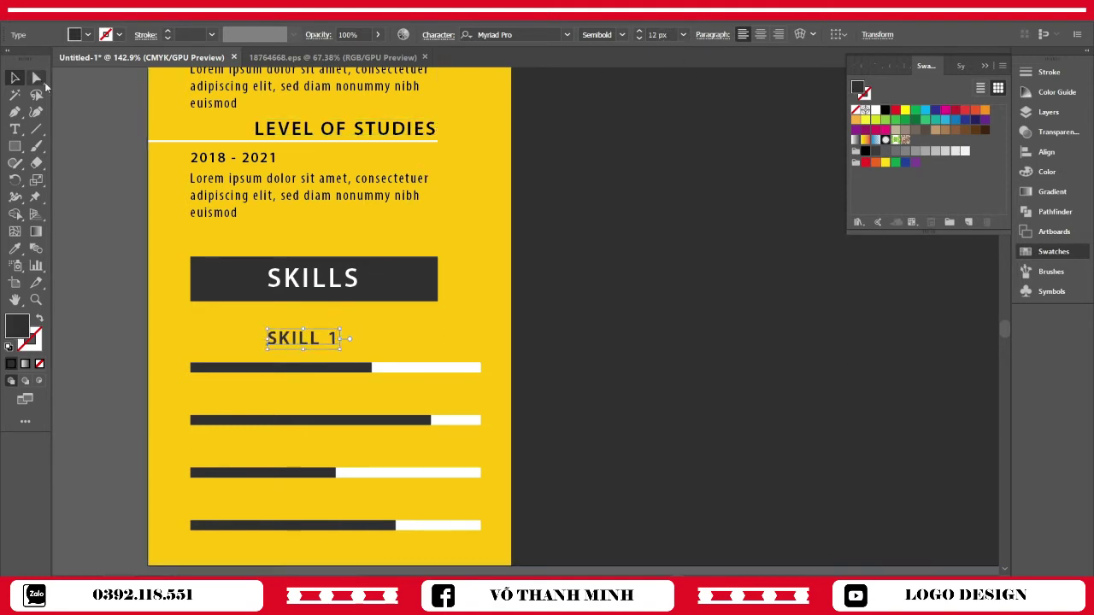
# - Align the SKILL 1 label to the left edge of the first skill bar
pyautogui.click(256, 334)
pyautogui.click(276, 338)
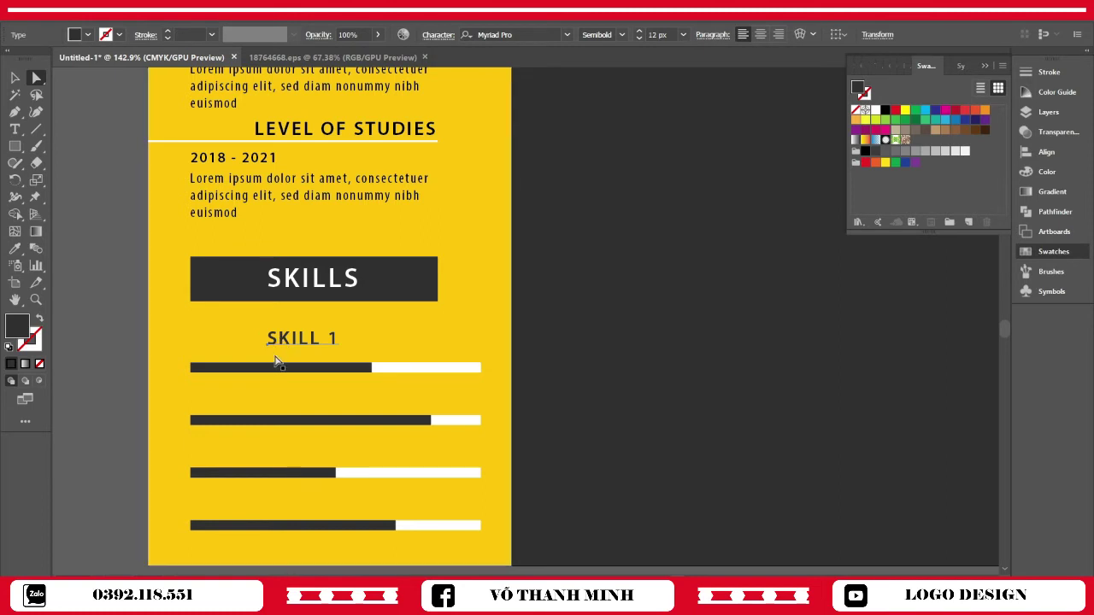
pyautogui.click(270, 369)
pyautogui.hotkey('ctrl', 'shift', 'a')
pyautogui.scroll(-2, 129, 319)
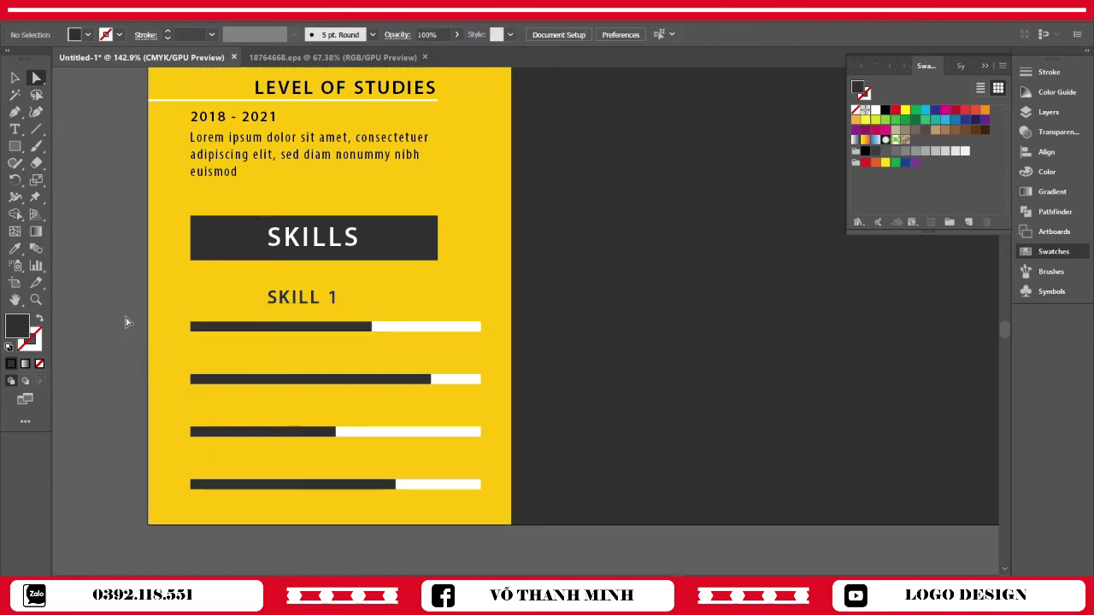
pyautogui.click(276, 303)
pyautogui.click(282, 328)
pyautogui.hotkey('ctrl', 'shift', 'a')
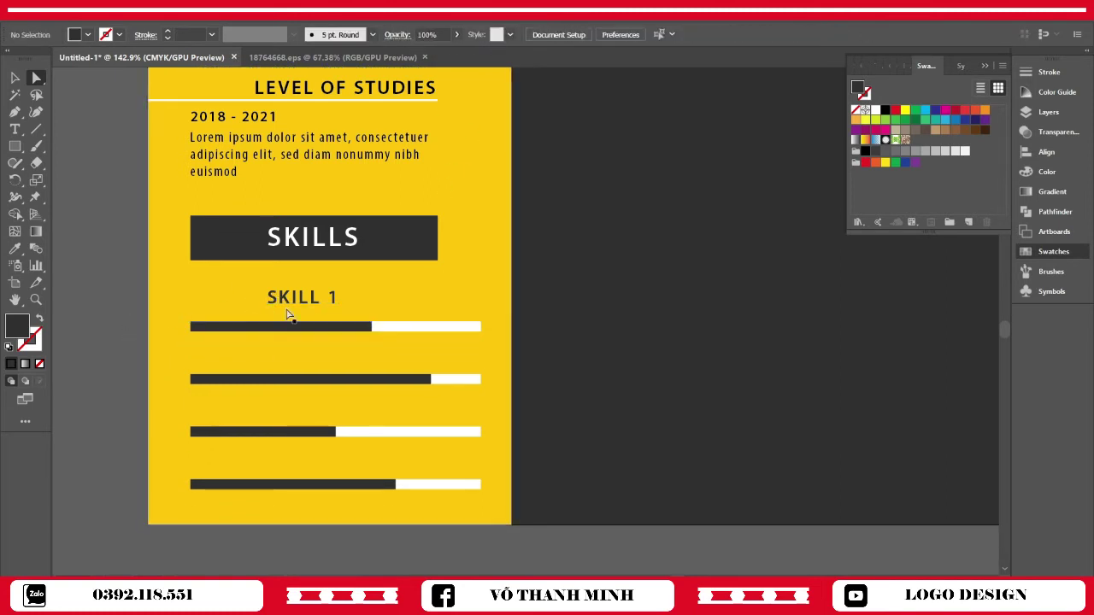
pyautogui.click(284, 301)
pyautogui.keyDown('shift'); pyautogui.click(267, 333); pyautogui.keyUp('shift')
pyautogui.click(550, 34)
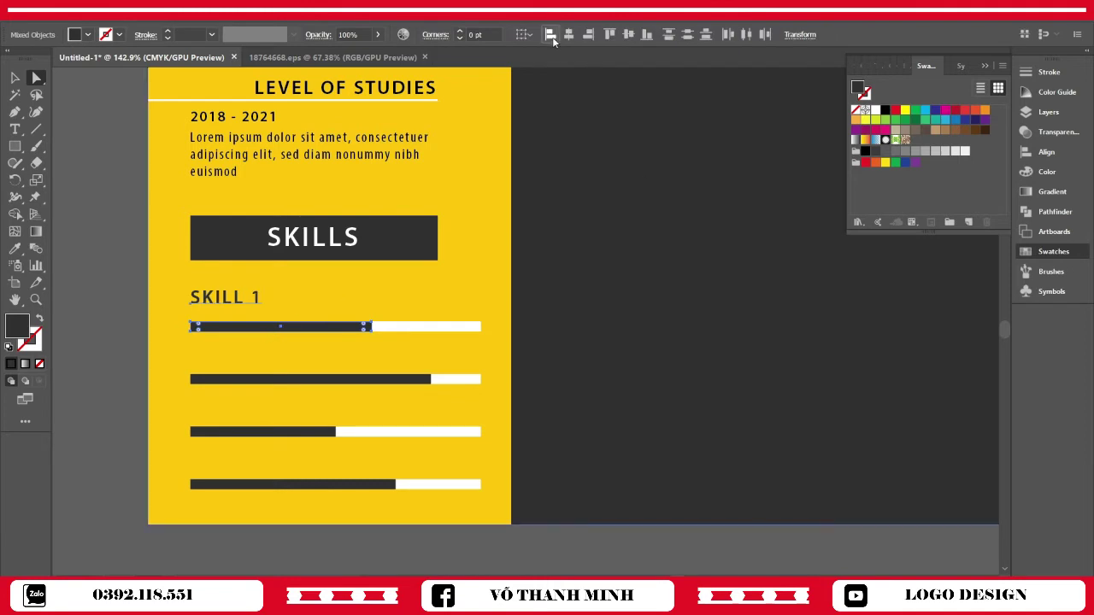
# - Alt-drag a copy of the label above the second bar and repeat it with Ctrl+D for the others
pyautogui.scroll(-2, 121, 283)
pyautogui.moveTo(232, 269); pyautogui.dragTo(232, 279)
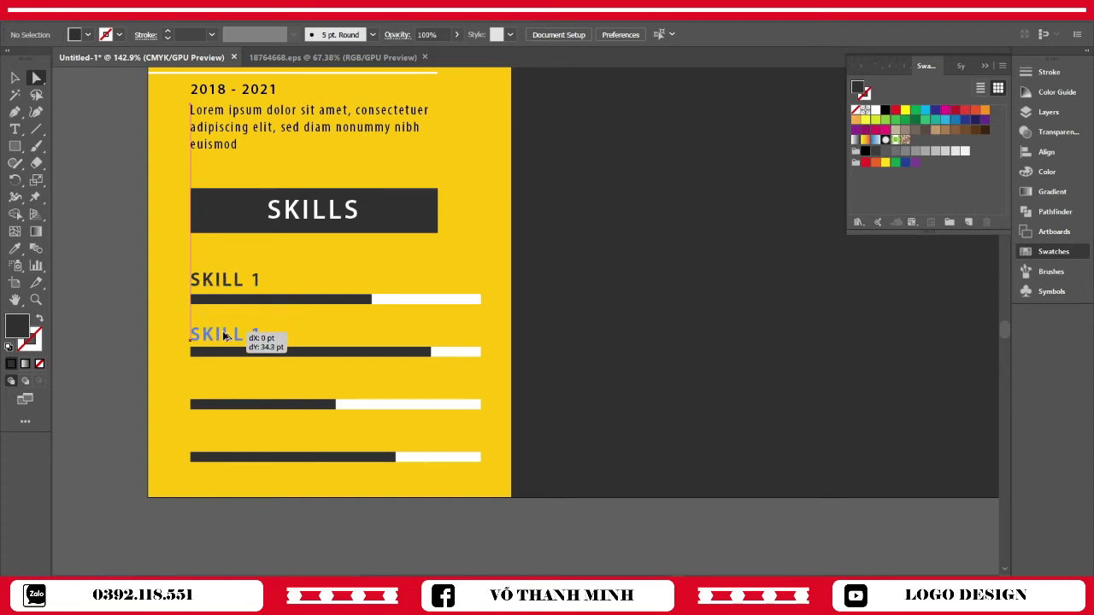
pyautogui.moveTo(223, 314); pyautogui.dragTo(223, 331)
pyautogui.hotkey('ctrl', 'd')
pyautogui.hotkey('ctrl', 'd')
pyautogui.hotkey('ctrl', 'shift', 'a')
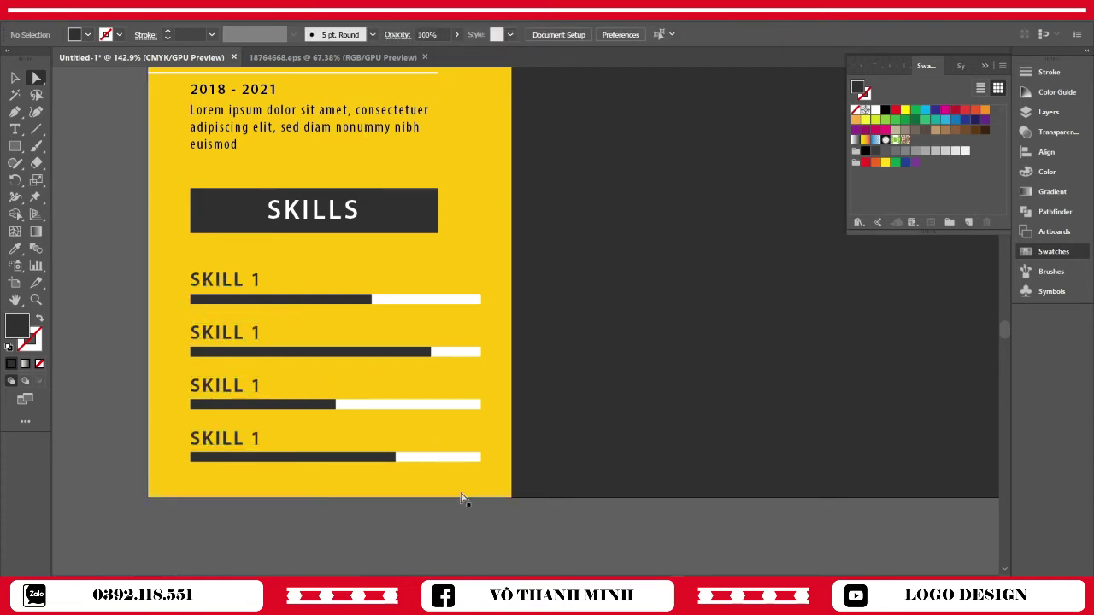
# - Edit the four labels to read SKILL #1, SKILL #2, SKILL #3 and SKILL #4
pyautogui.scroll(1, 253, 411)
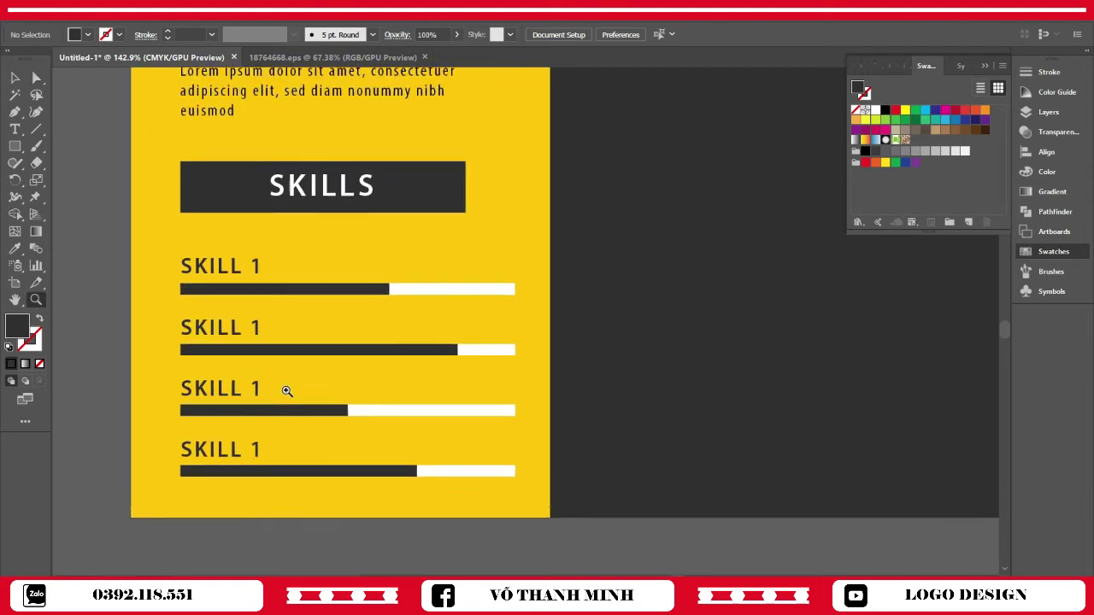
pyautogui.scroll(1, 285, 391)
pyautogui.press('t')
pyautogui.click(253, 250)
pyautogui.click(259, 452)
pyautogui.write('#4')
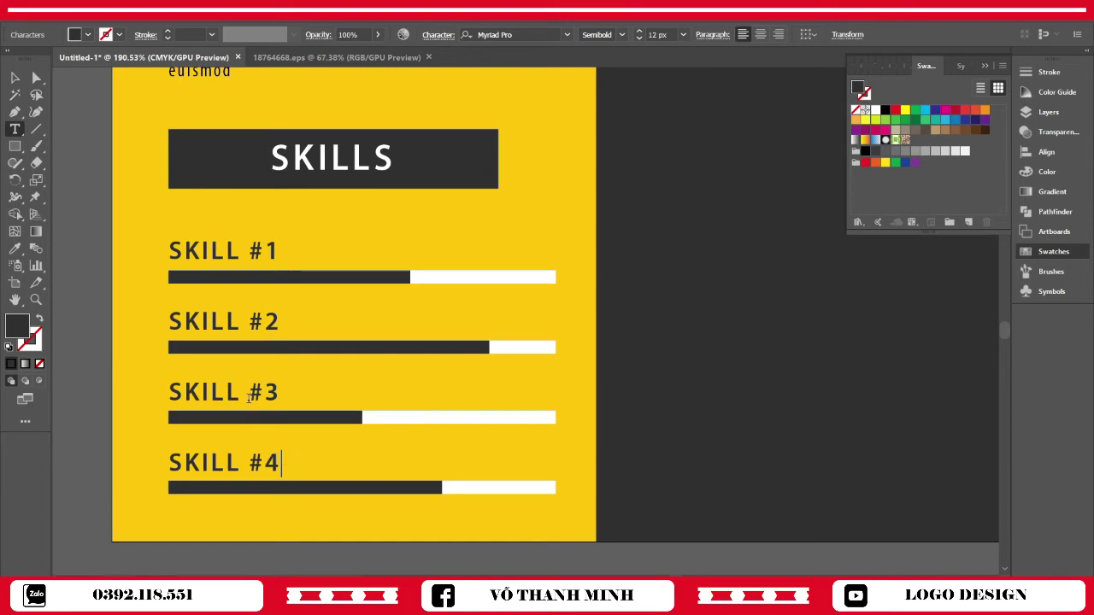
pyautogui.press('Escape')
pyautogui.click(542, 235)
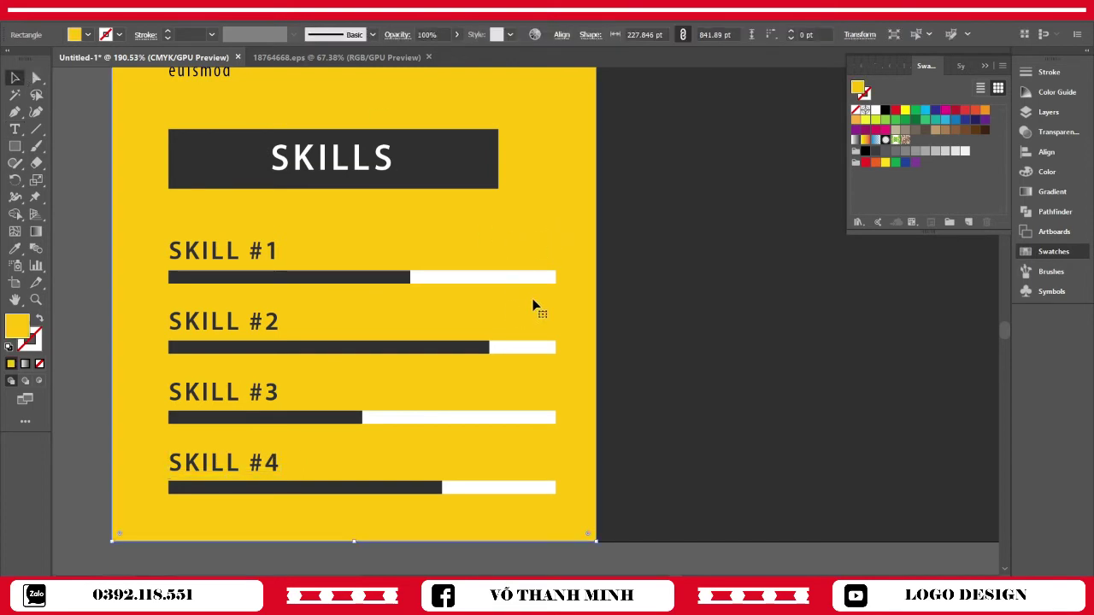
pyautogui.moveTo(538, 309)
pyautogui.mouseDown()
pyautogui.moveTo(383, 309)
pyautogui.moveTo(363, 437)
pyautogui.mouseUp()
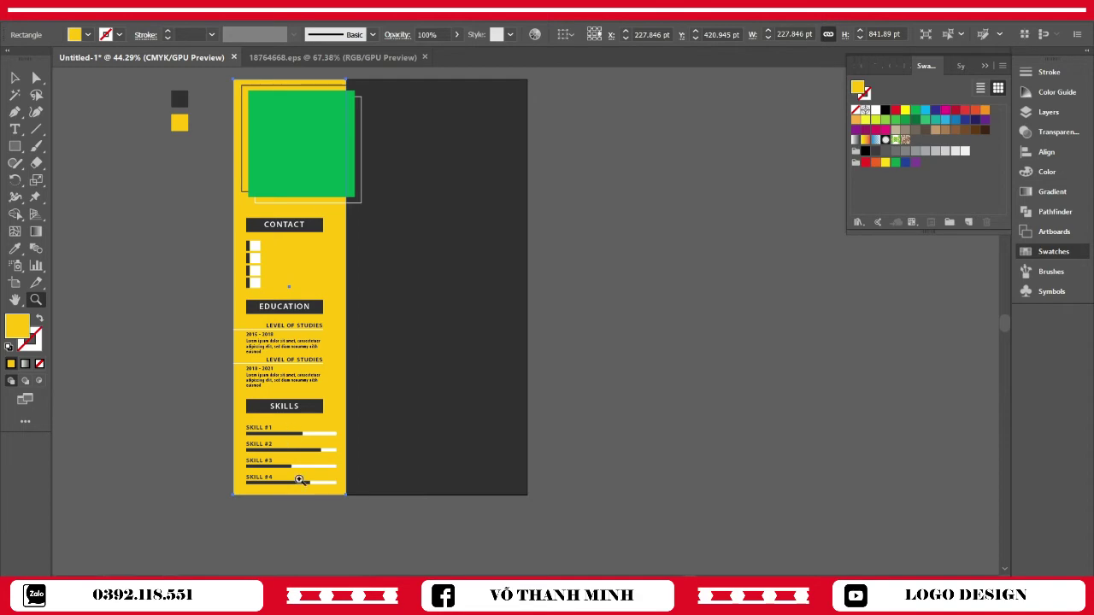
# - In the 18764668.eps icon sheet, ungroup the icon artwork and the black icons
pyautogui.moveTo(316, 402); pyautogui.dragTo(381, 342)
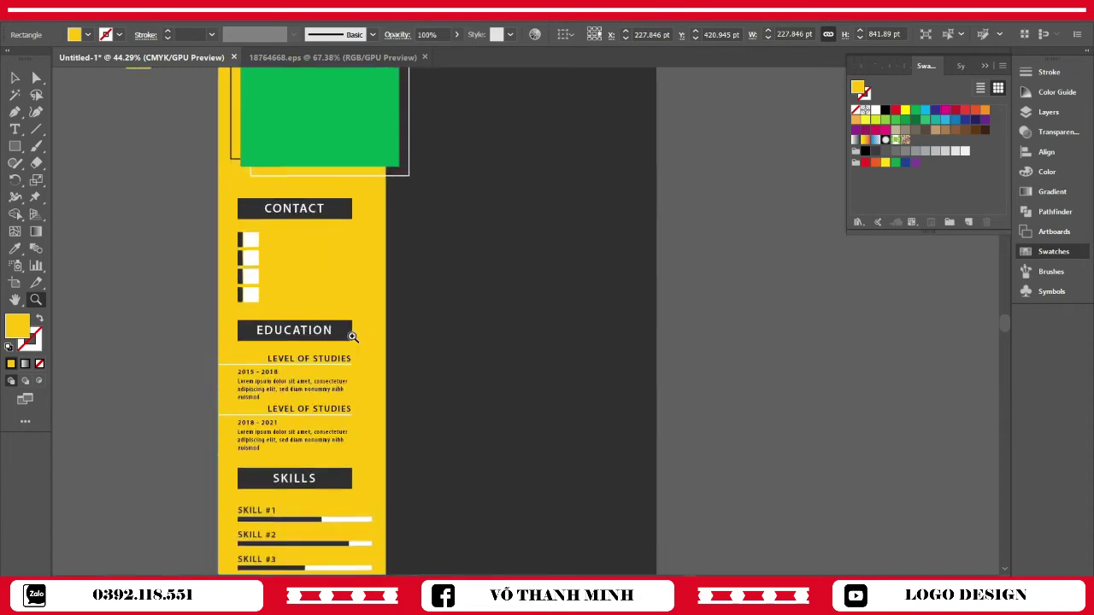
pyautogui.click(363, 57)
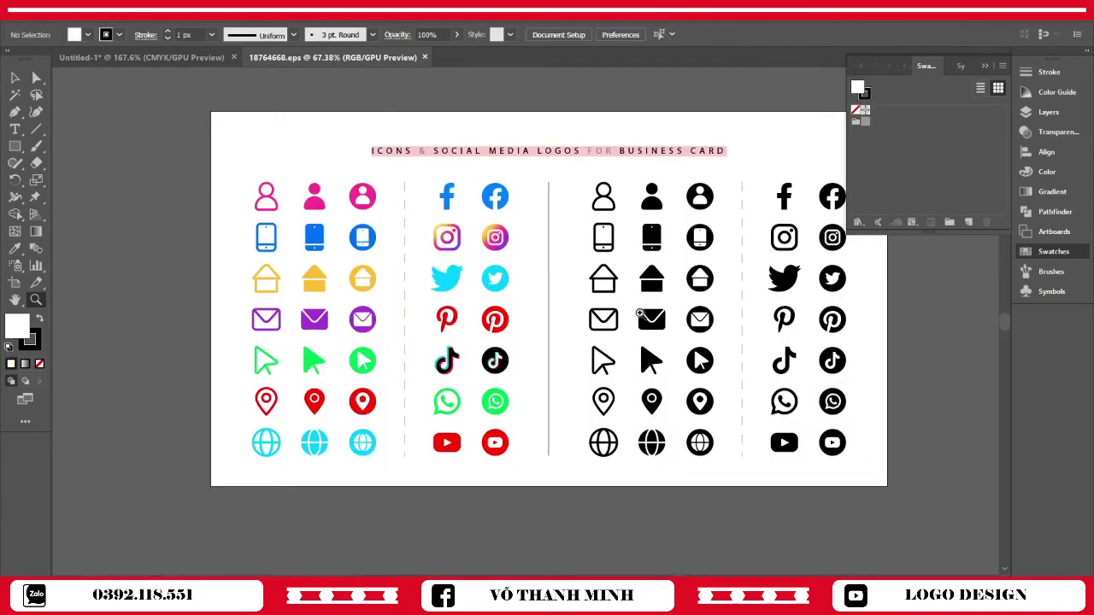
pyautogui.click(15, 82)
pyautogui.rightClick(704, 326)
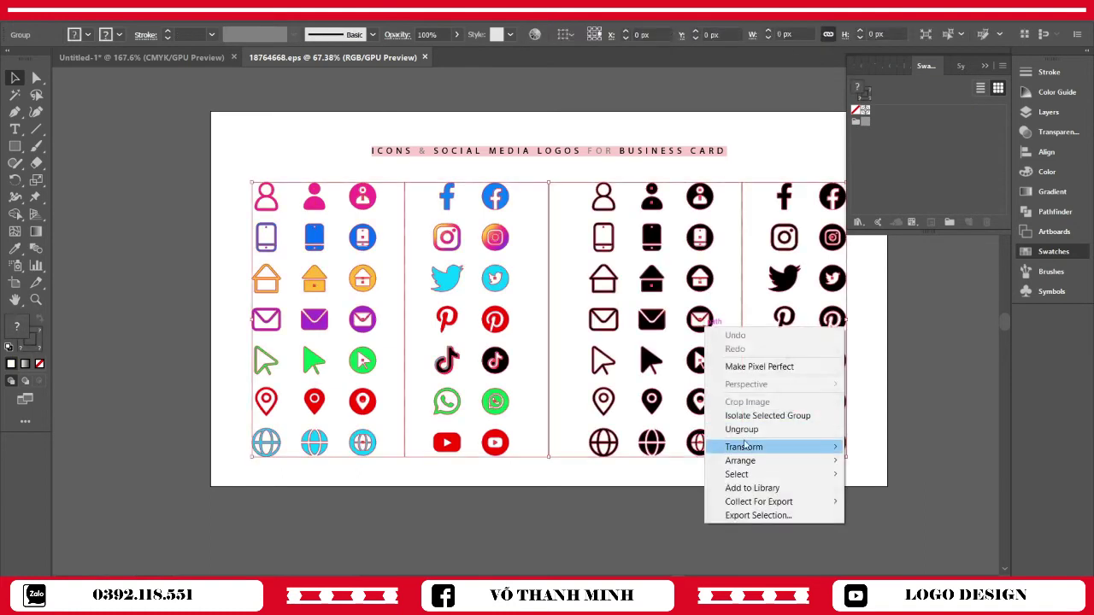
pyautogui.click(960, 415)
pyautogui.click(960, 415)
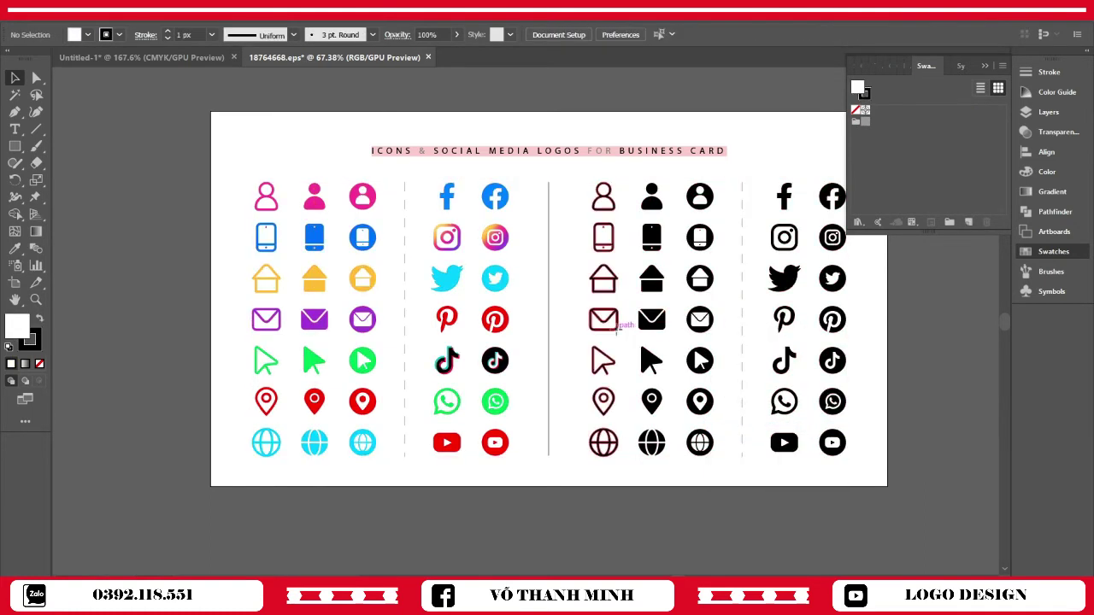
pyautogui.rightClick(617, 320)
pyautogui.press('Escape')
pyautogui.click(679, 382)
# - Copy the outline phone, envelope, pin and globe icons and paste them into Untitled-1
pyautogui.click(603, 238)
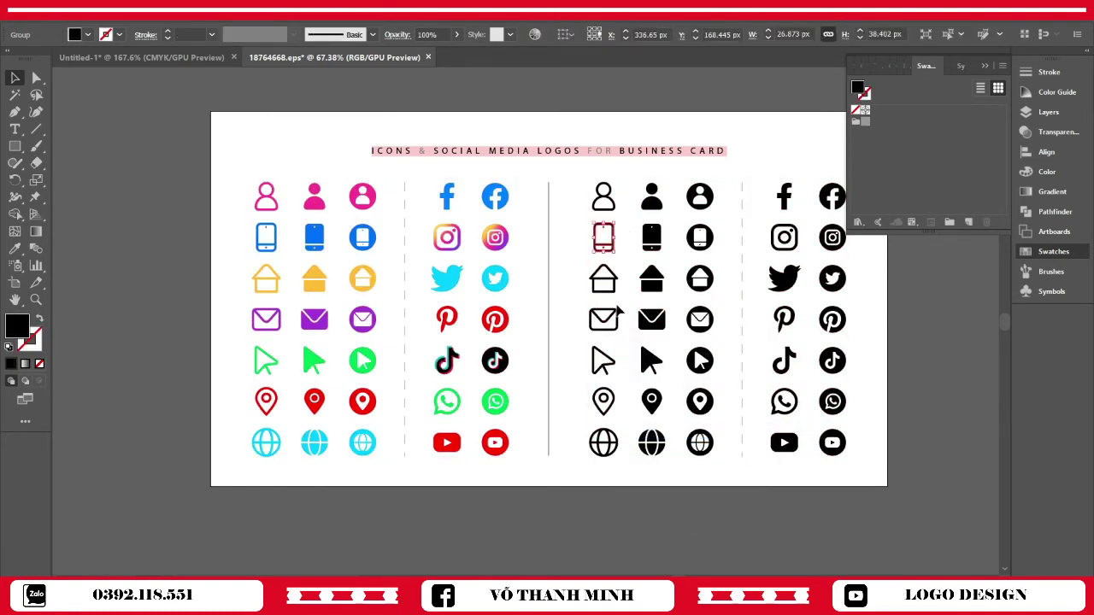
pyautogui.keyDown('shift'); pyautogui.click(603, 319); pyautogui.keyUp('shift')
pyautogui.keyDown('shift'); pyautogui.click(603, 398); pyautogui.keyUp('shift')
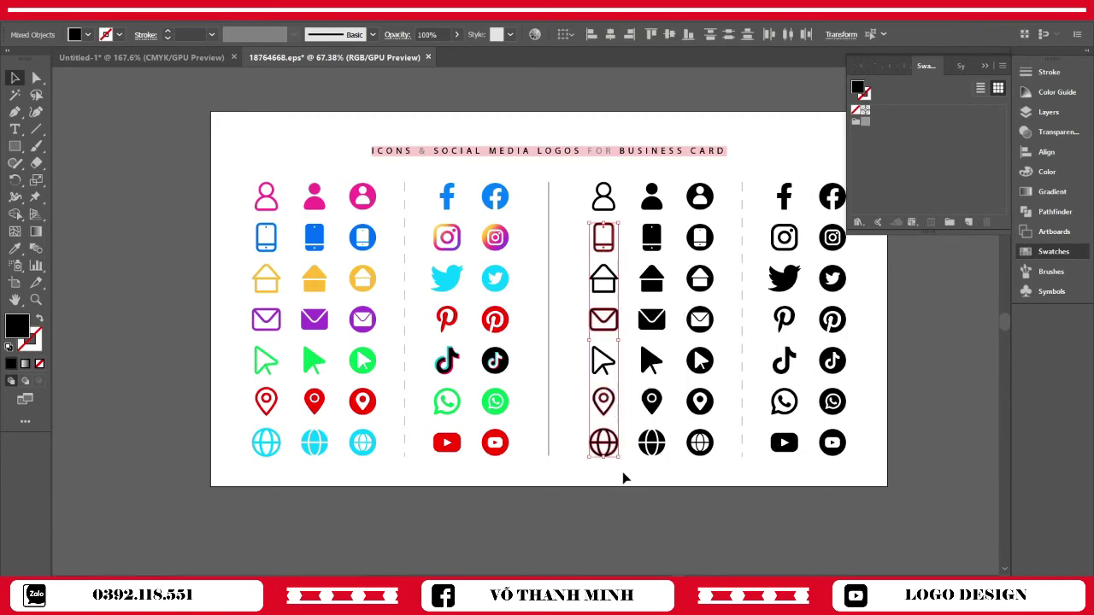
pyautogui.hotkey('ctrl', 'c')
pyautogui.click(141, 57)
pyautogui.hotkey('ctrl', 'v')
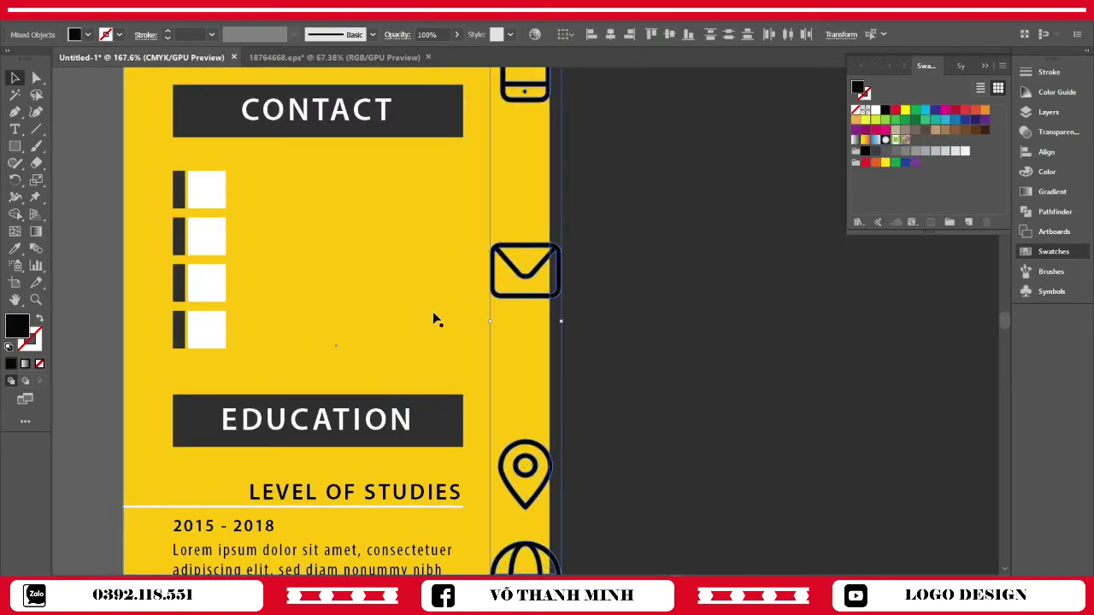
# - Scale the pasted icons down and move the globe into the fourth white CONTACT box
pyautogui.scroll(-2, 432, 320)
pyautogui.scroll(-2, 422, 325)
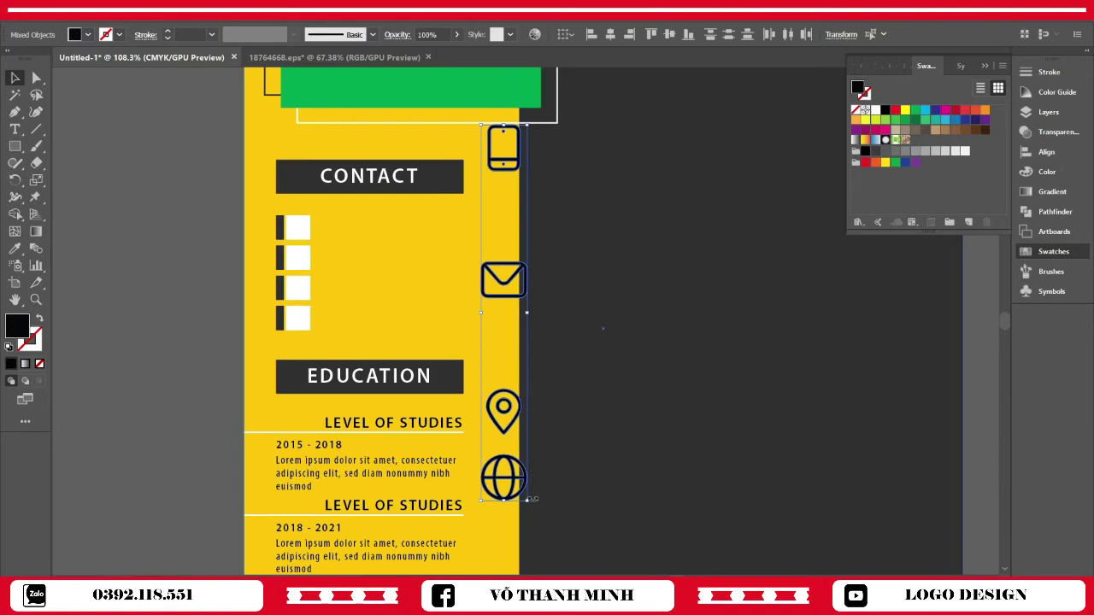
pyautogui.moveTo(532, 498); pyautogui.dragTo(494, 445)
pyautogui.click(173, 350)
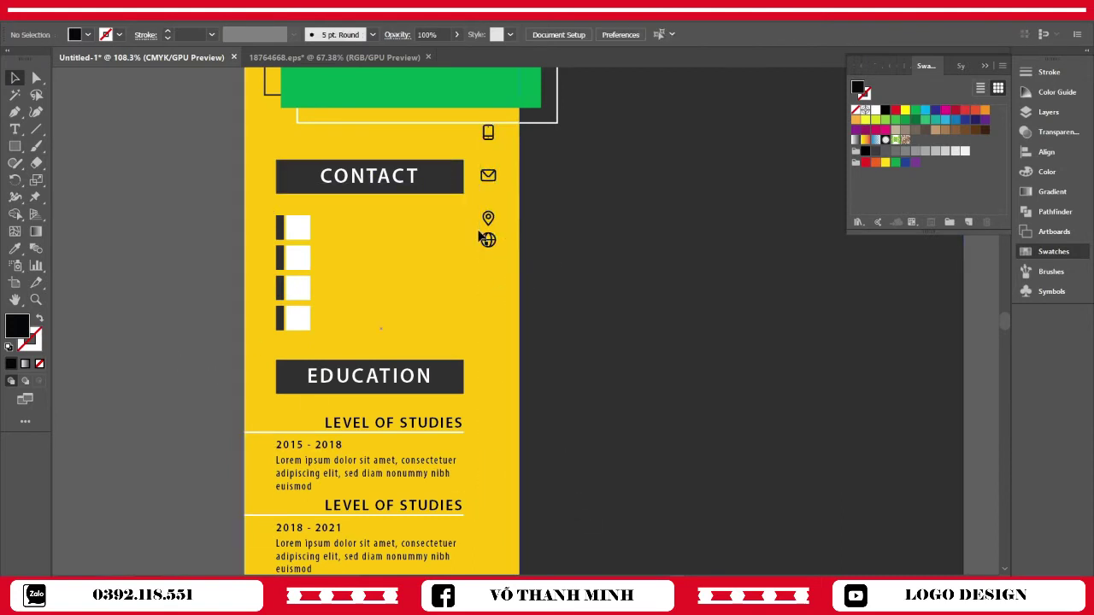
pyautogui.moveTo(481, 238); pyautogui.dragTo(289, 319)
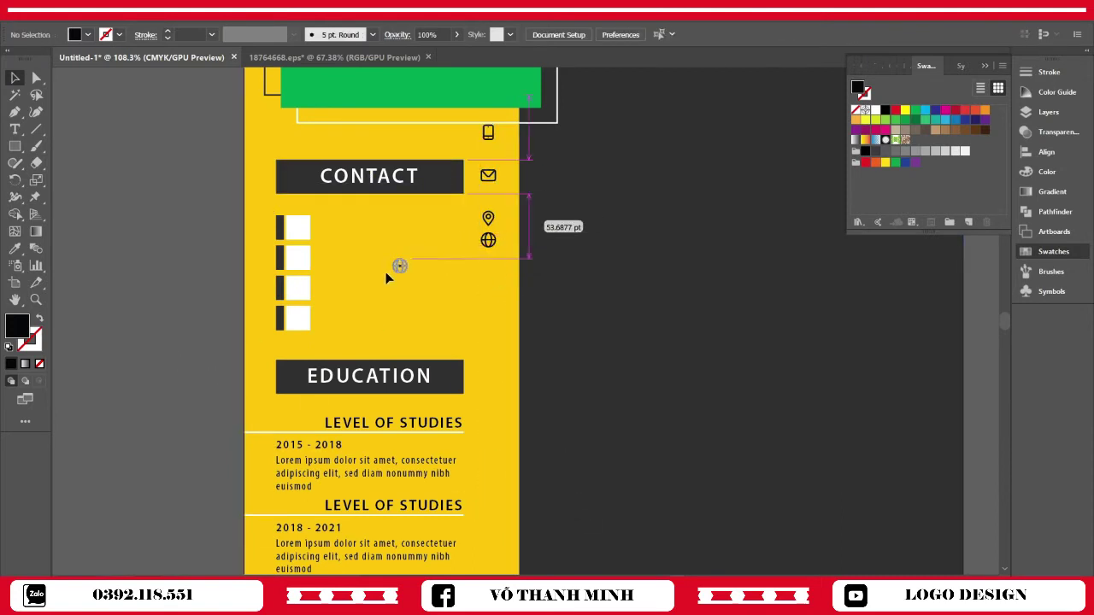
pyautogui.rightClick(286, 320)
pyautogui.click(265, 313)
pyautogui.rightClick(291, 285)
# - Zoom in on the contact boxes and select the globe icon together with its white square
pyautogui.click(240, 285)
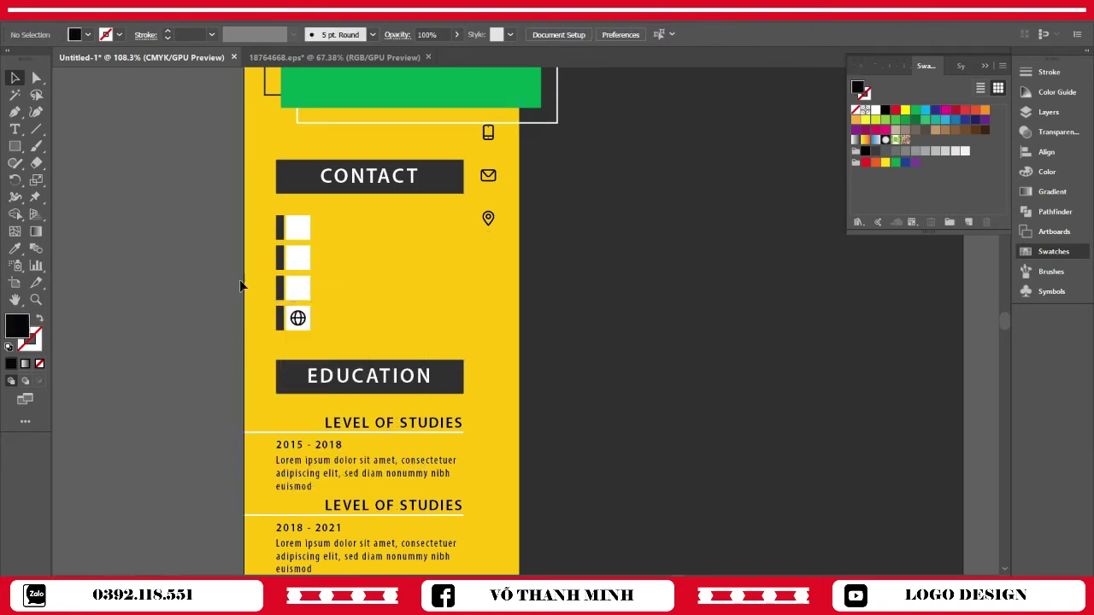
pyautogui.rightClick(288, 262)
pyautogui.click(195, 318)
pyautogui.rightClick(298, 237)
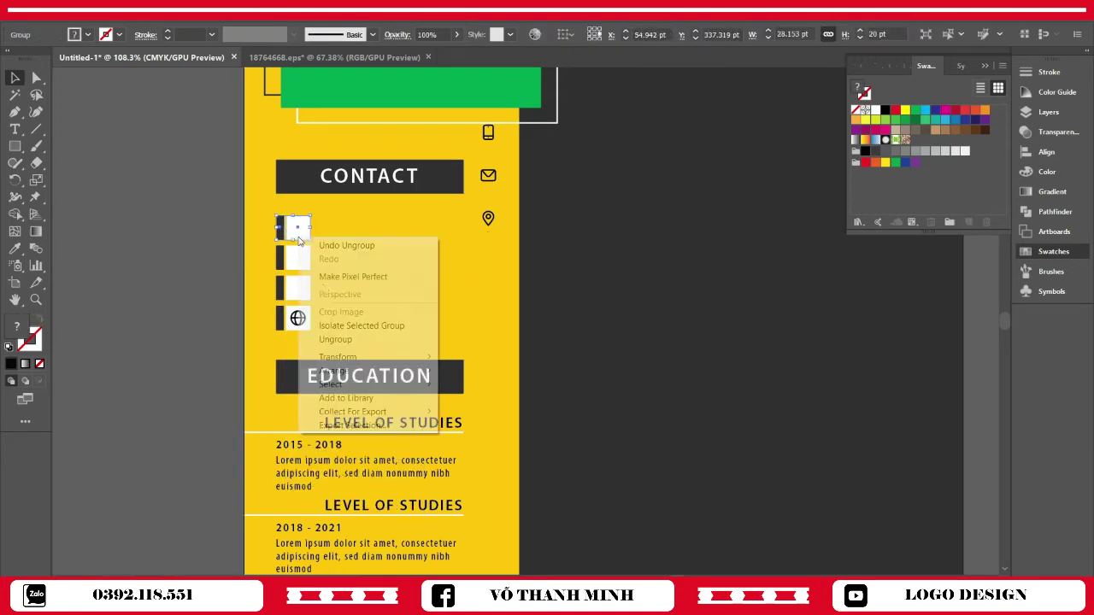
pyautogui.press('Escape')
pyautogui.click(298, 318)
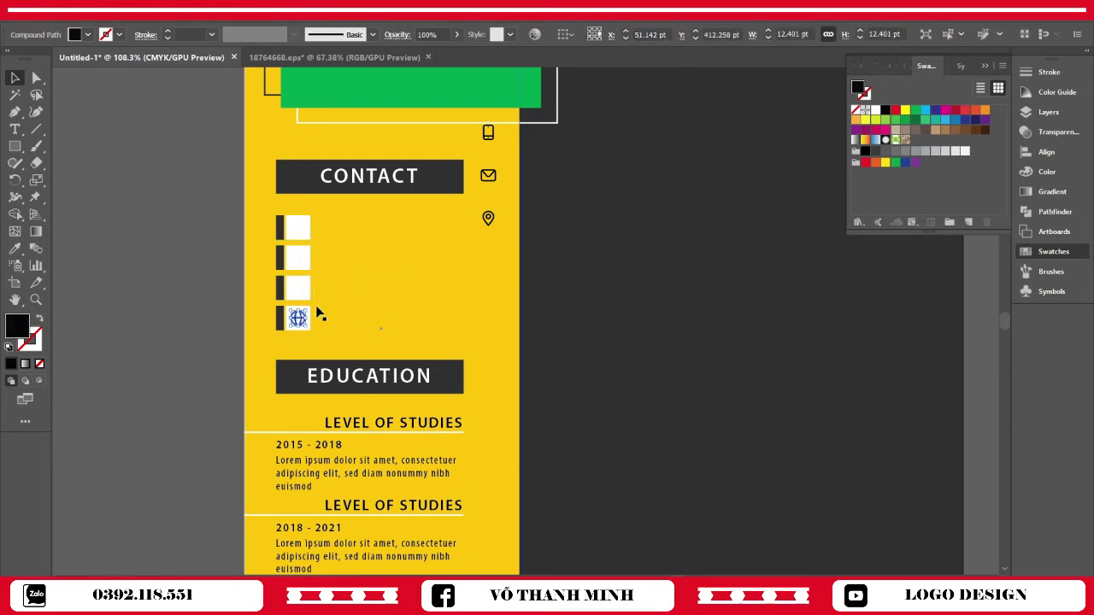
pyautogui.hotkey('ctrl', '=')
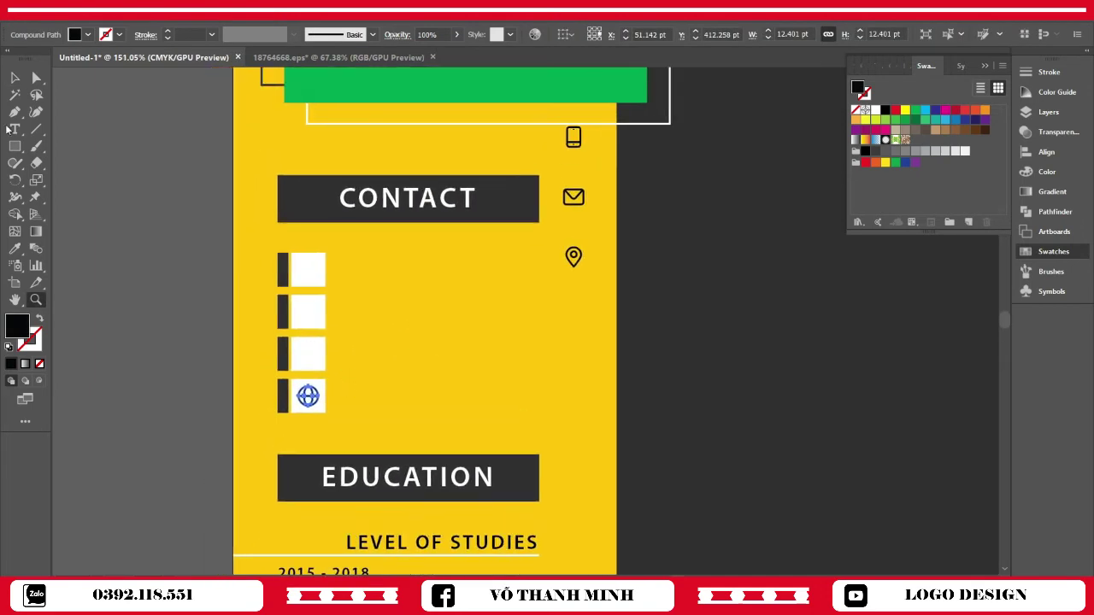
pyautogui.click(15, 77)
pyautogui.click(329, 384)
pyautogui.click(312, 388)
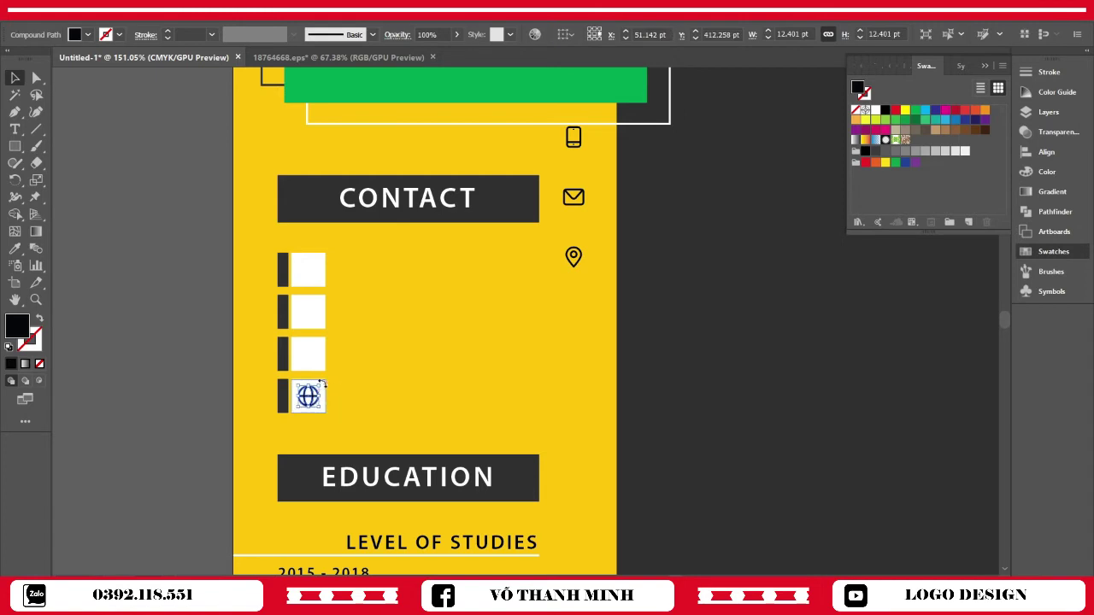
pyautogui.scroll(2, 339, 418)
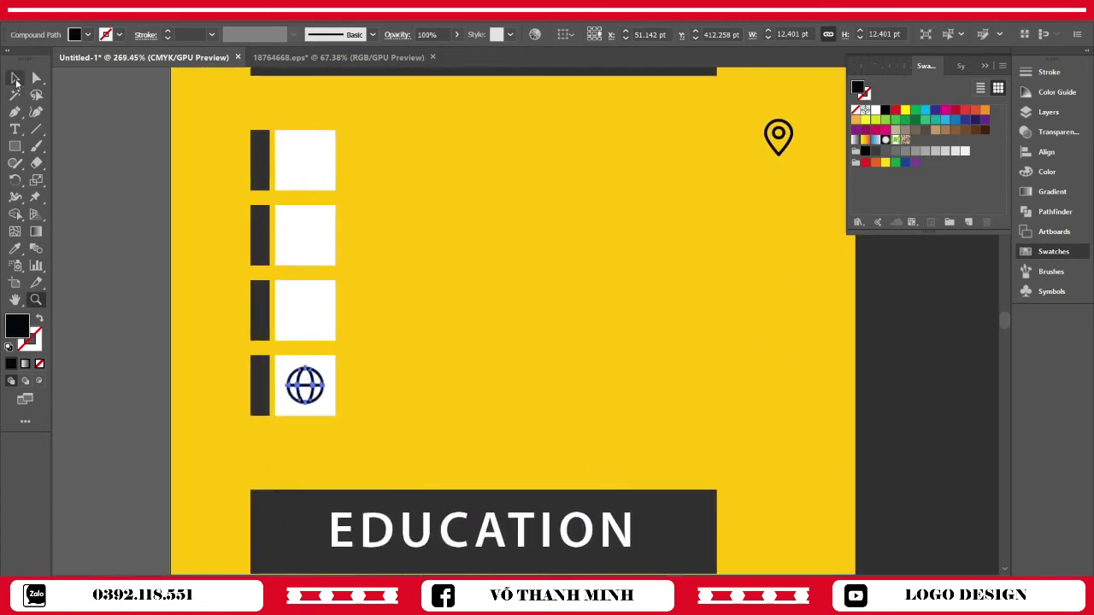
pyautogui.keyDown('shift'); pyautogui.click(334, 374); pyautogui.keyUp('shift')
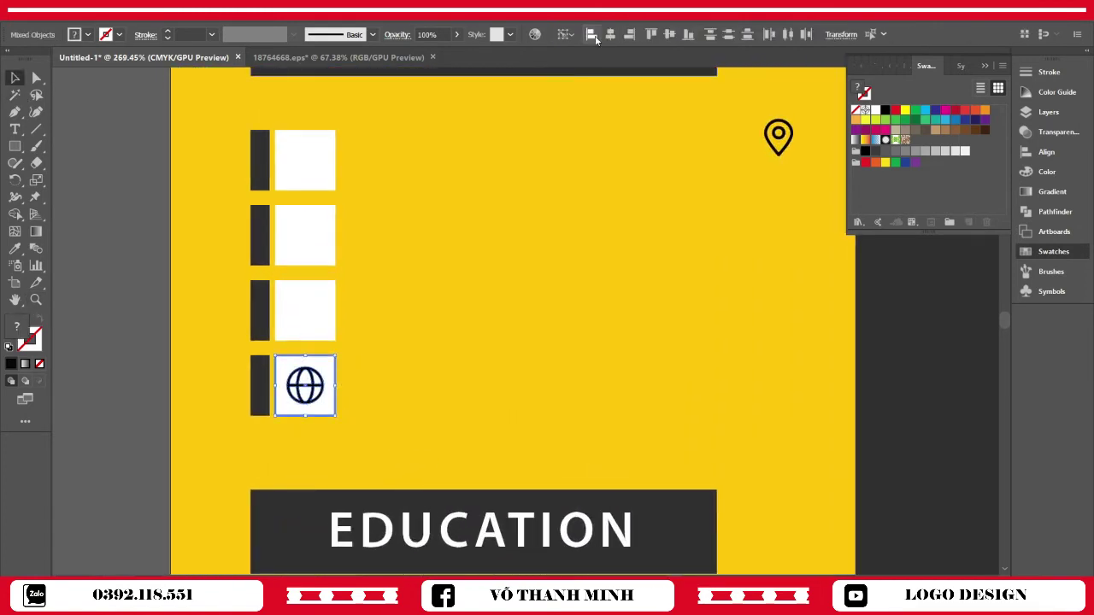
# - Center the pin icon vertically and horizontally in the second white square
pyautogui.click(130, 224)
pyautogui.click(777, 135)
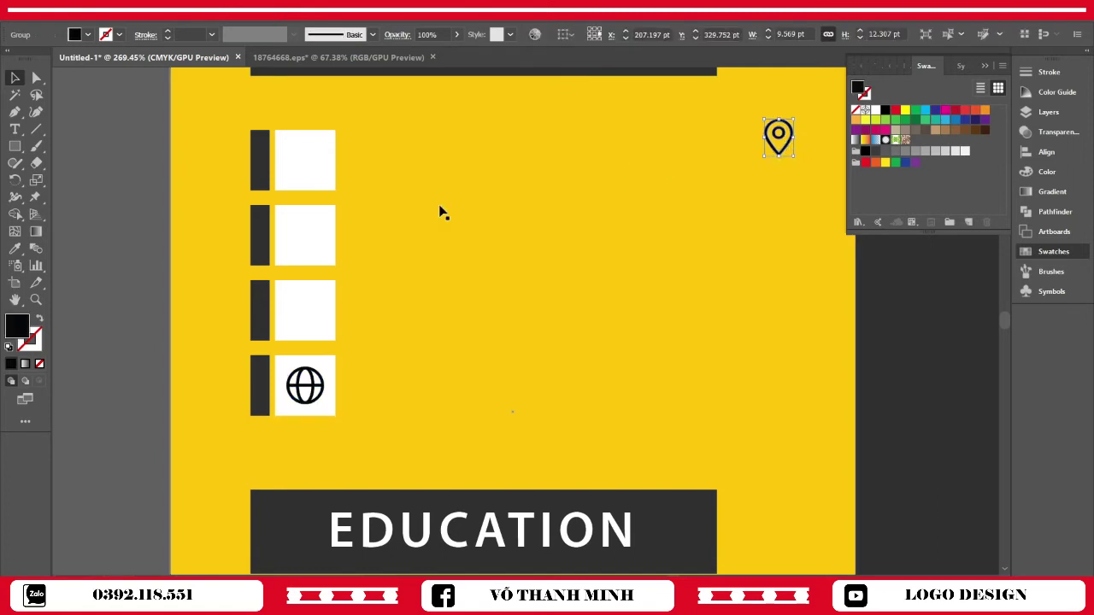
pyautogui.click(302, 239)
pyautogui.click(748, 34)
pyautogui.click(622, 34)
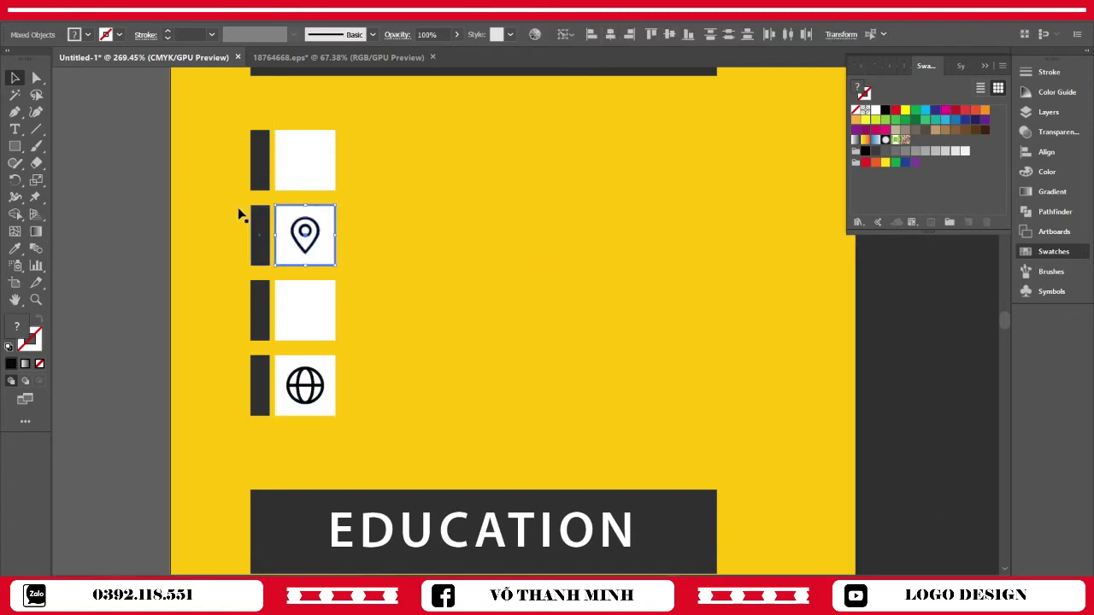
pyautogui.click(381, 306)
pyautogui.scroll(-2, 380, 306)
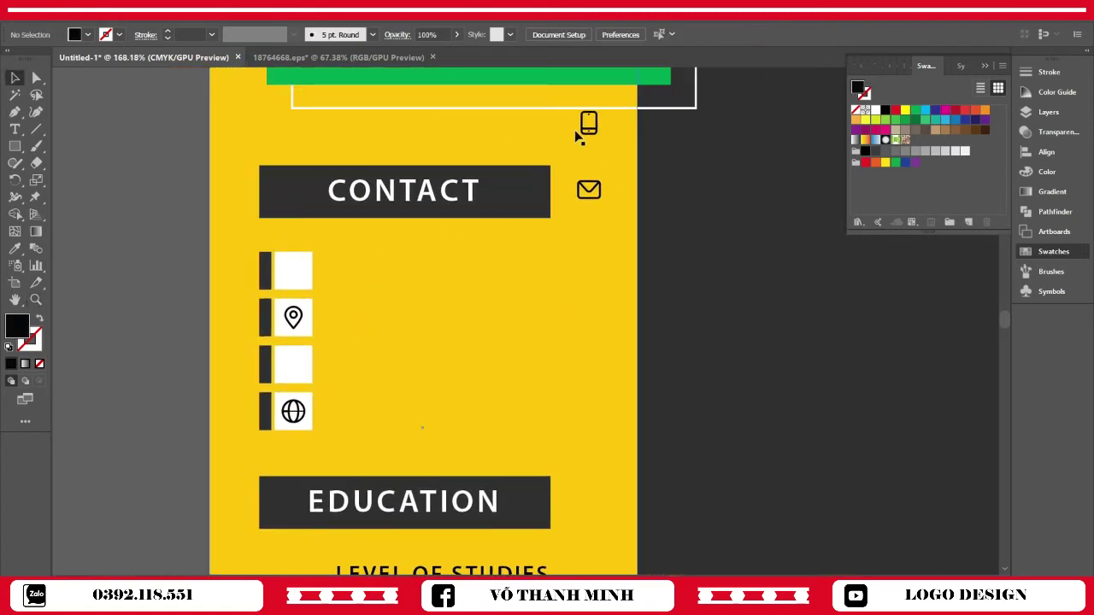
# - Center the phone icon vertically and horizontally in the first white square
pyautogui.click(584, 125)
pyautogui.keyDown('shift'); pyautogui.click(294, 270); pyautogui.keyUp('shift')
pyautogui.click(293, 271)
pyautogui.click(622, 35)
pyautogui.click(748, 35)
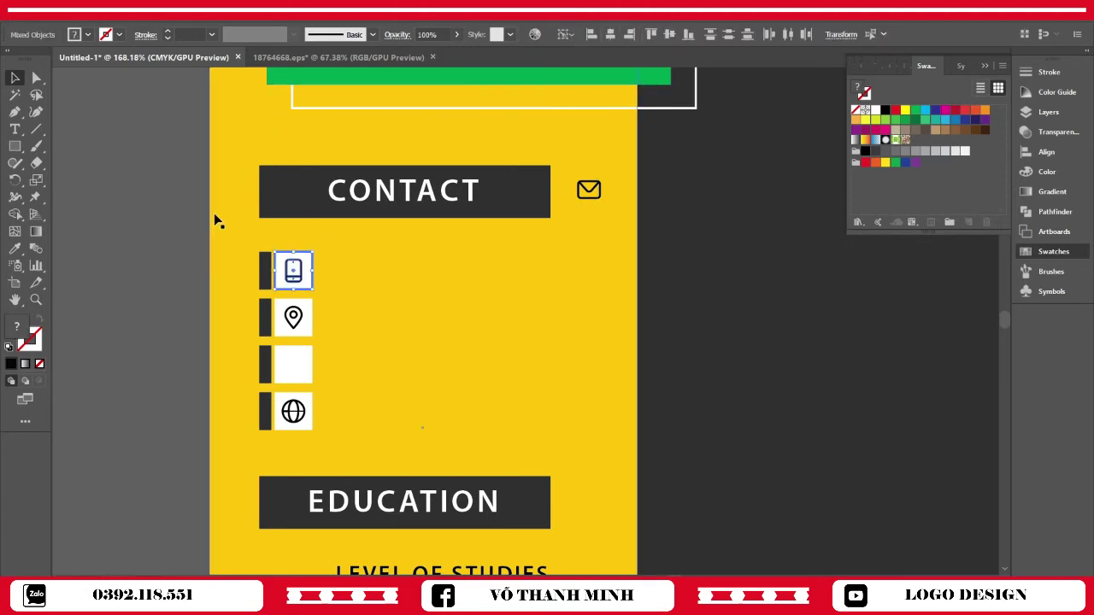
pyautogui.click(215, 220)
# - Center the envelope icon vertically and horizontally in the third white square
pyautogui.click(588, 193)
pyautogui.keyDown('shift'); pyautogui.click(299, 367); pyautogui.keyUp('shift')
pyautogui.click(295, 365)
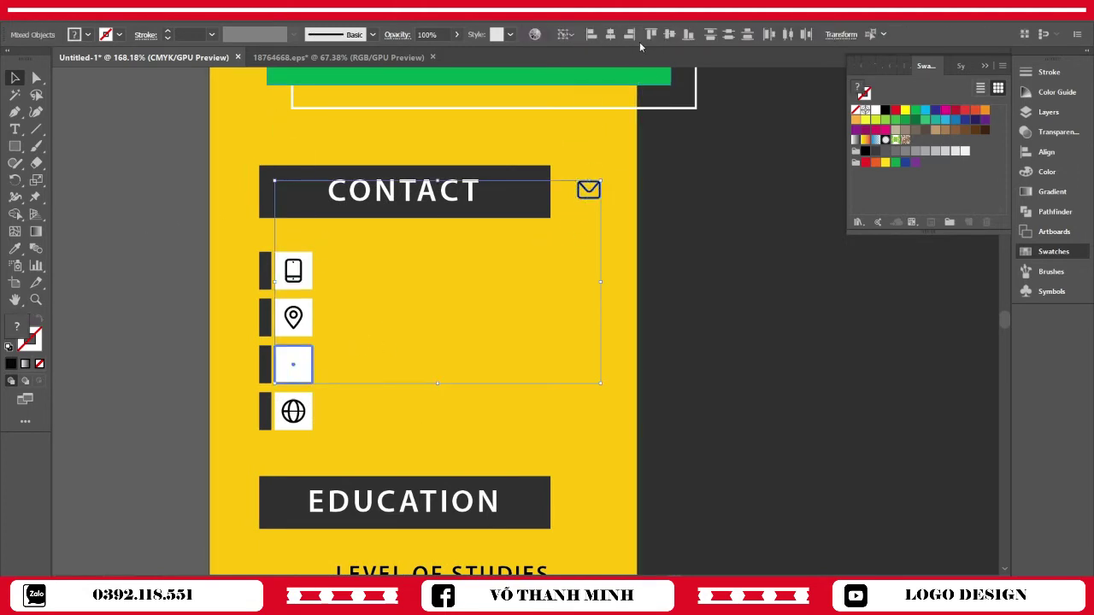
pyautogui.click(670, 34)
pyautogui.click(610, 34)
pyautogui.click(141, 229)
# - Start a new text line beside the phone icon with the Type tool
pyautogui.scroll(-1, 330, 371)
pyautogui.scroll(1, 196, 313)
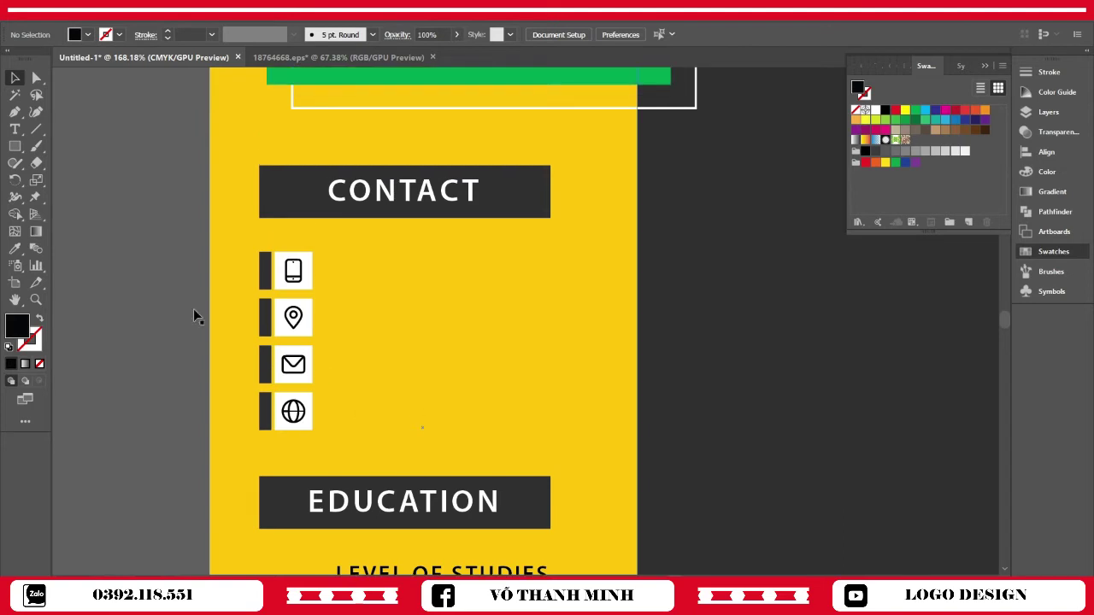
pyautogui.press('t')
pyautogui.click(327, 267)
# - Replace the placeholder with a sample phone number beside the phone icon
pyautogui.press('BackSpace')
pyautogui.write('+84 123 456 789')
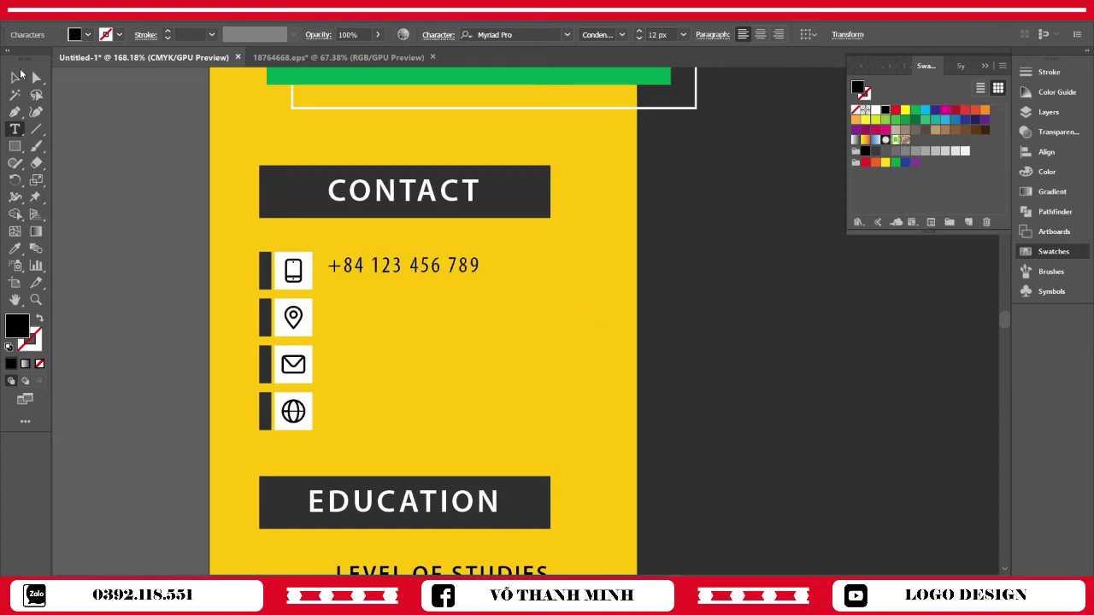
pyautogui.hotkey('ctrl', 'a')
pyautogui.click(622, 34)
pyautogui.click(481, 281)
pyautogui.press('Escape')
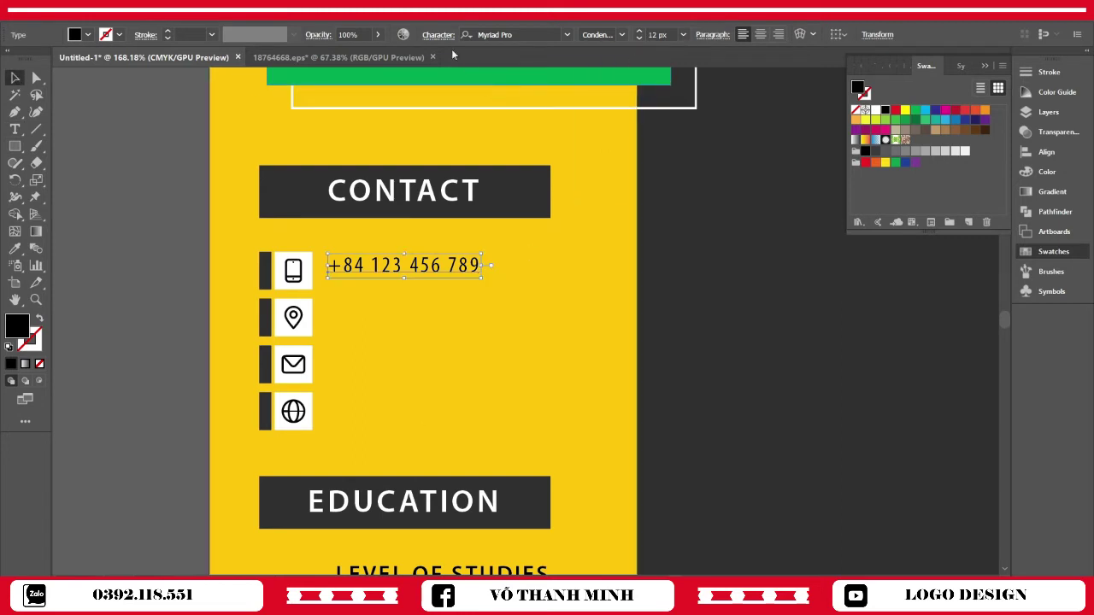
# - Check the number's character settings, keeping the tracking at 100
pyautogui.click(439, 38)
pyautogui.click(437, 39)
pyautogui.click(438, 35)
pyautogui.click(443, 119)
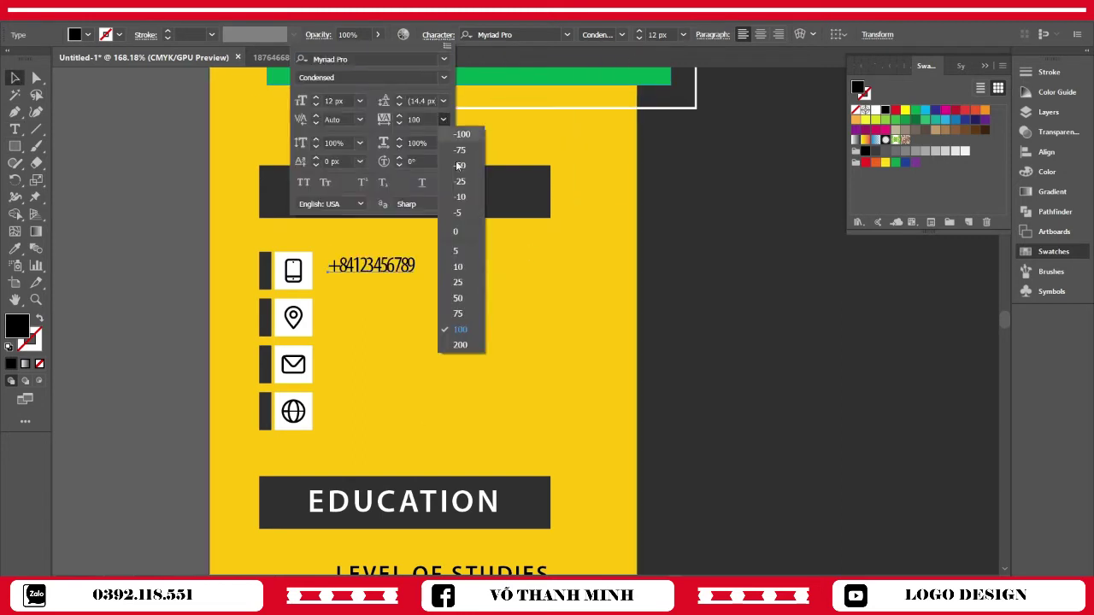
pyautogui.click(459, 329)
pyautogui.press('Escape')
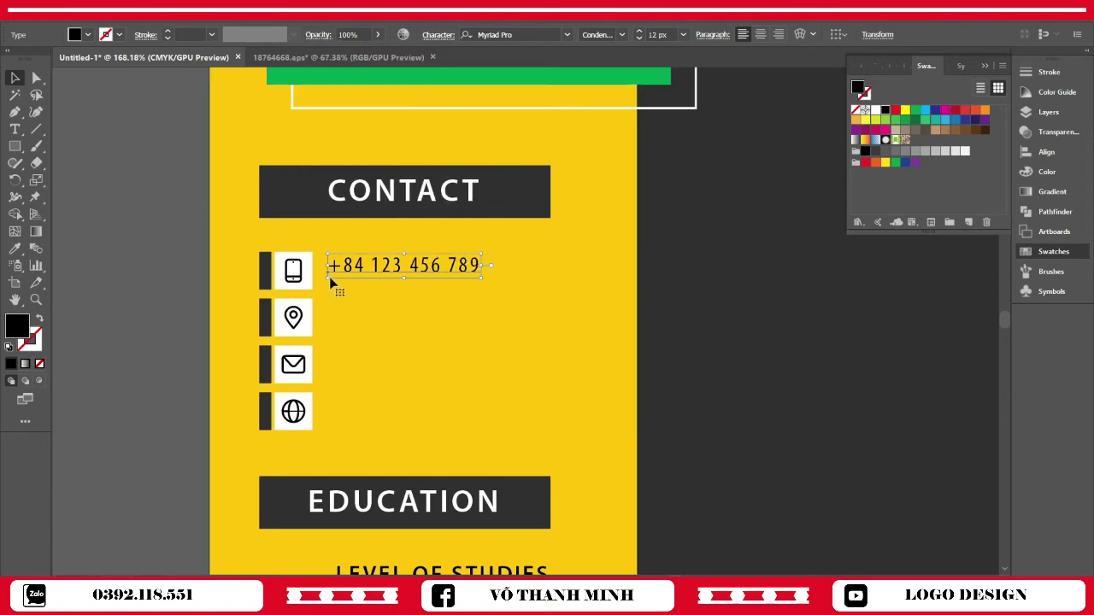
# - Center the number vertically on the phone icon and copy it down to the pin row
pyautogui.keyDown('shift'); pyautogui.click(309, 286); pyautogui.keyUp('shift')
pyautogui.click(538, 34)
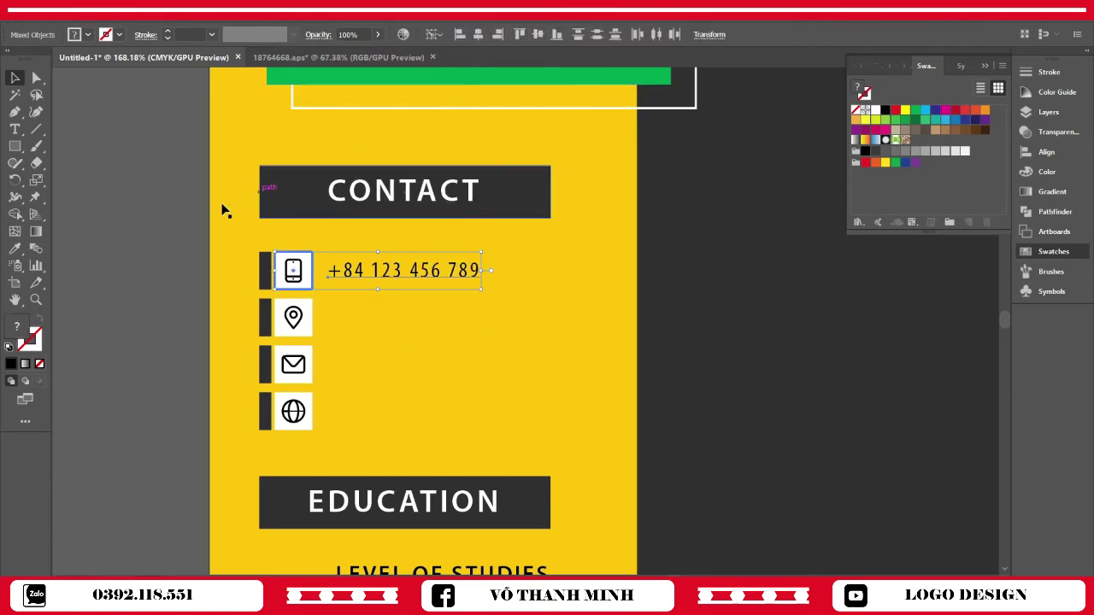
pyautogui.click(374, 296)
pyautogui.moveTo(357, 280); pyautogui.dragTo(359, 282)
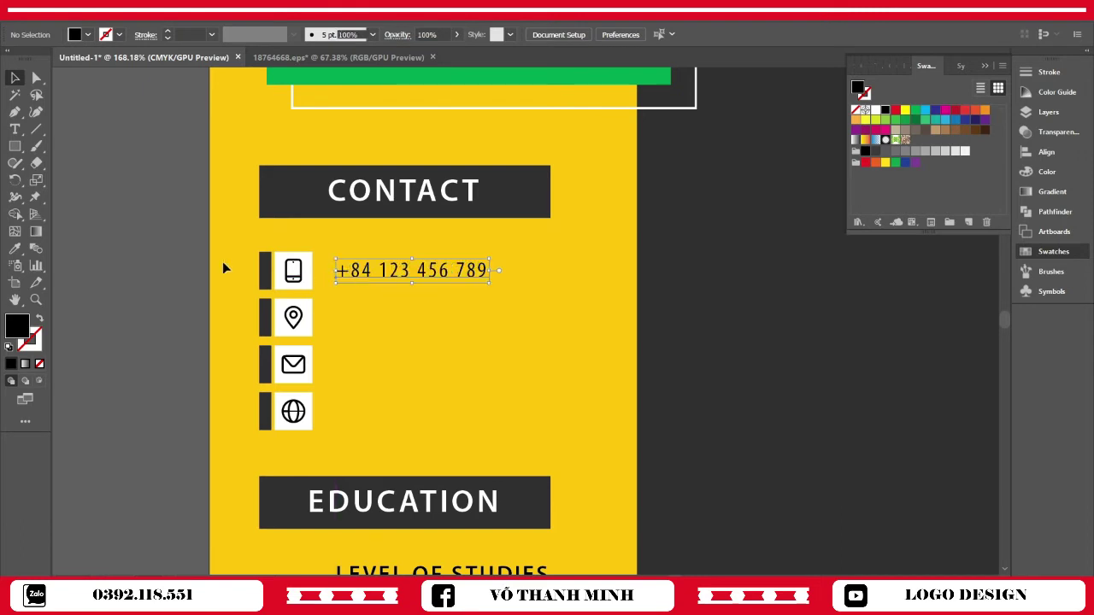
pyautogui.scroll(-1, 342, 320)
pyautogui.moveTo(359, 238); pyautogui.dragTo(359, 279)
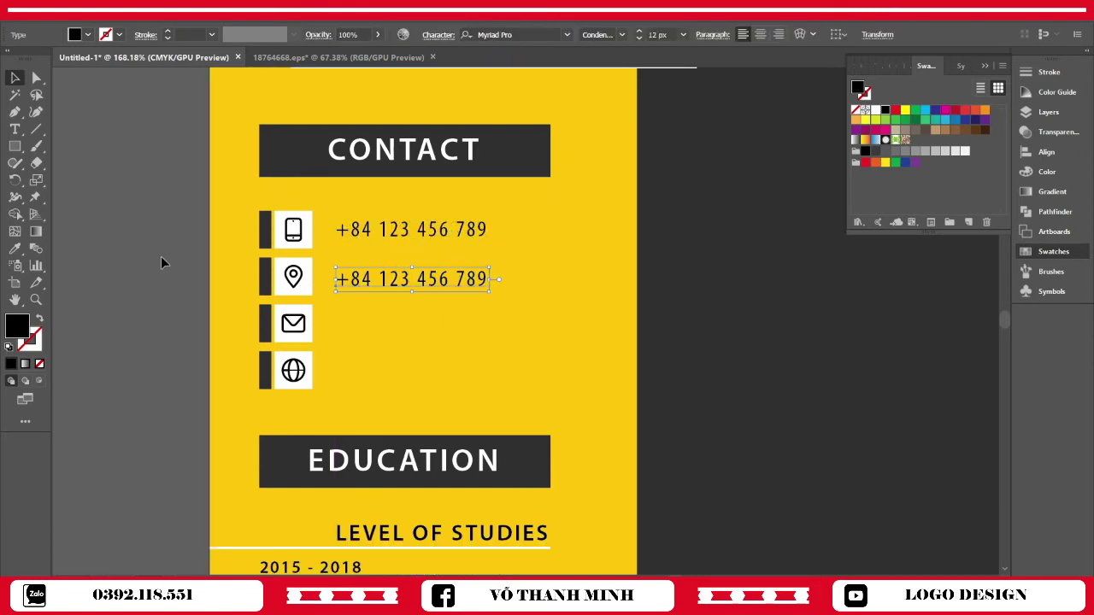
# - Replace the copied number with the address and line it up with the pin icon
pyautogui.doubleClick(473, 285)
pyautogui.hotkey('ctrl', 'a')
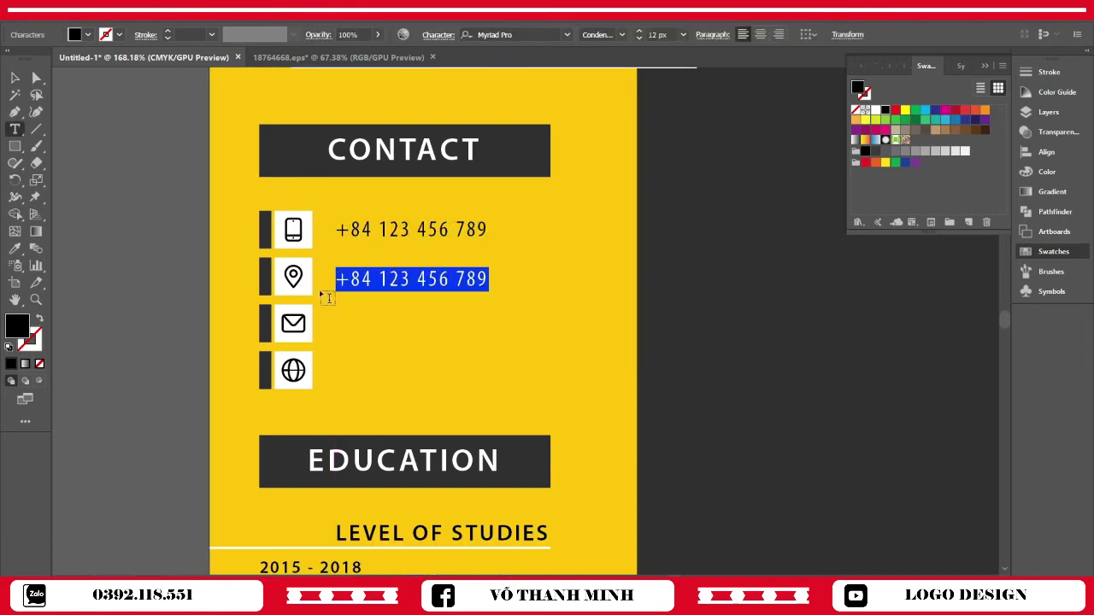
pyautogui.press('BackSpace')
pyautogui.write('Nghi Xuan - Ha Tinh')
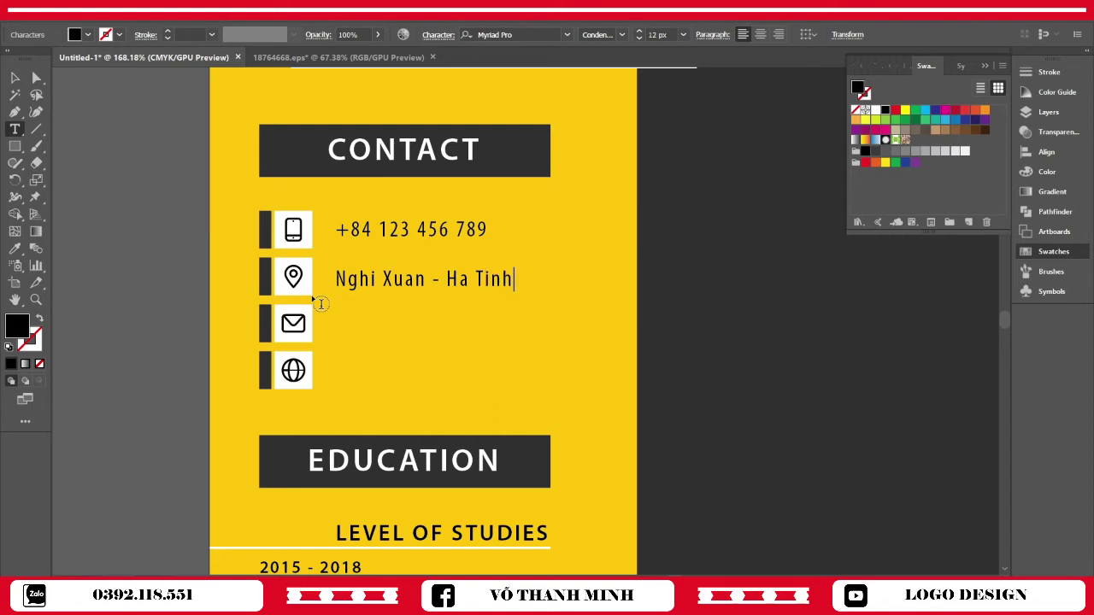
pyautogui.click(15, 78)
pyautogui.keyDown('shift'); pyautogui.click(293, 276); pyautogui.keyUp('shift')
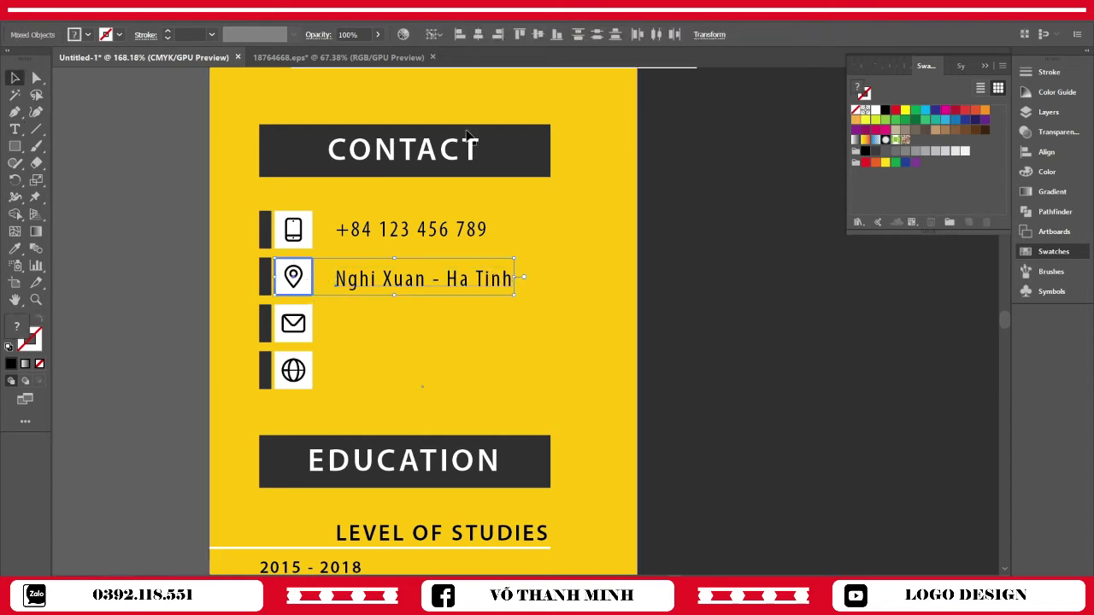
pyautogui.click(538, 34)
pyautogui.click(161, 317)
# - Copy the address to the envelope row, retype it as the e-mail, and align it to the envelope
pyautogui.click(446, 275)
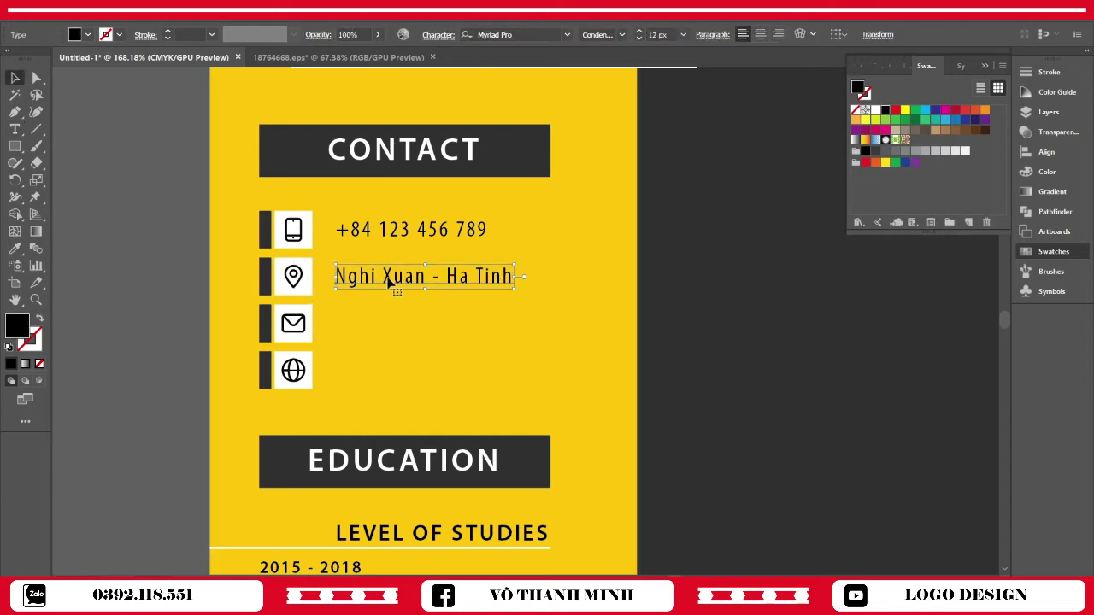
pyautogui.moveTo(416, 278); pyautogui.dragTo(416, 328)
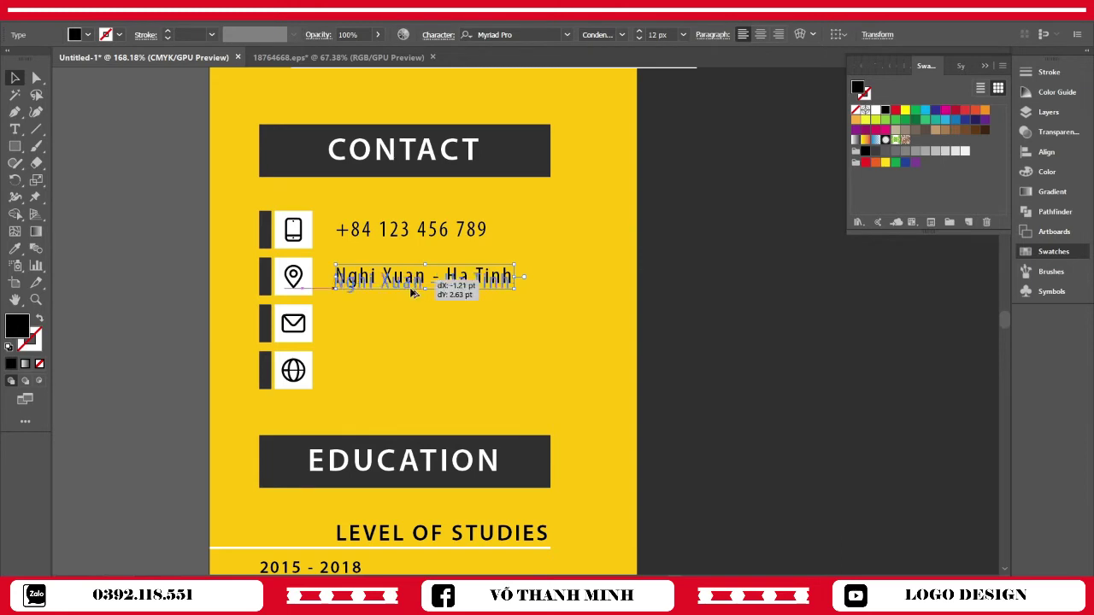
pyautogui.press('t')
pyautogui.moveTo(504, 327); pyautogui.dragTo(322, 336)
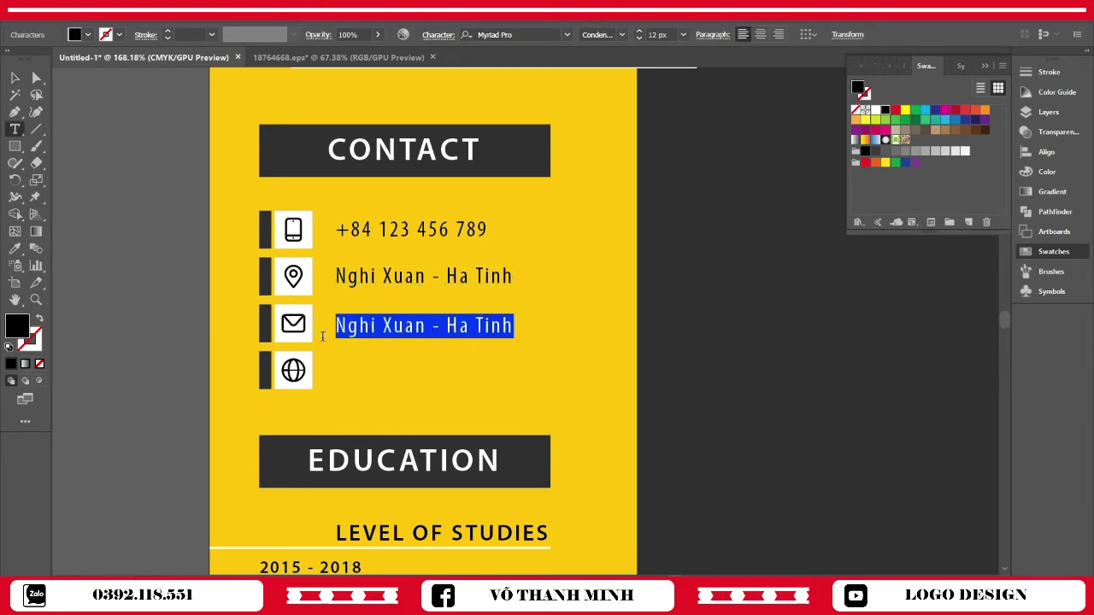
pyautogui.press('BackSpace')
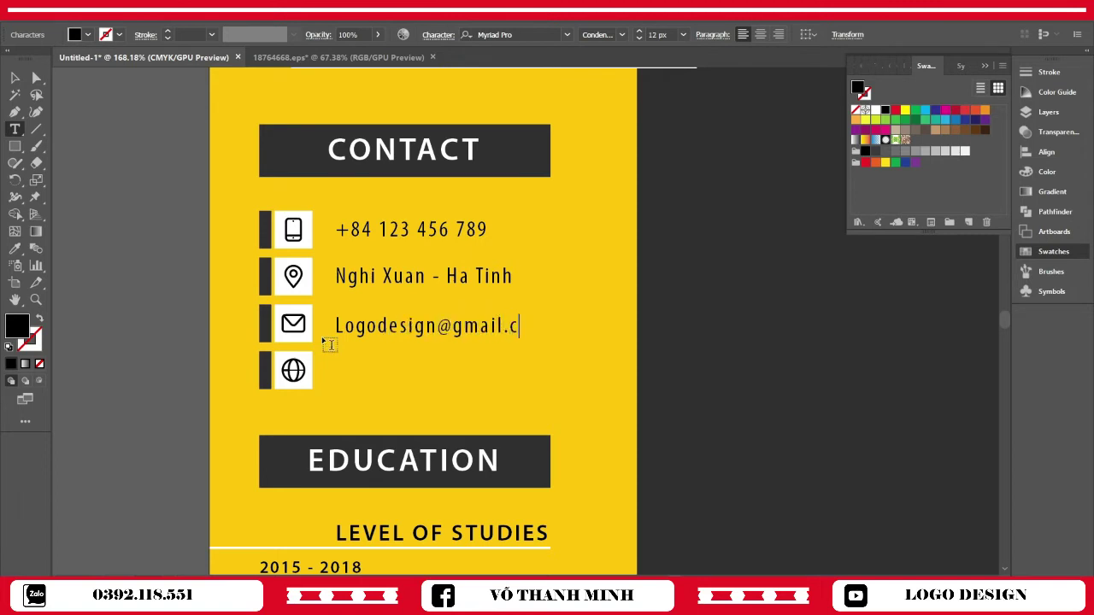
pyautogui.click(14, 78)
pyautogui.click(385, 326)
pyautogui.keyDown('shift'); pyautogui.click(293, 325); pyautogui.keyUp('shift')
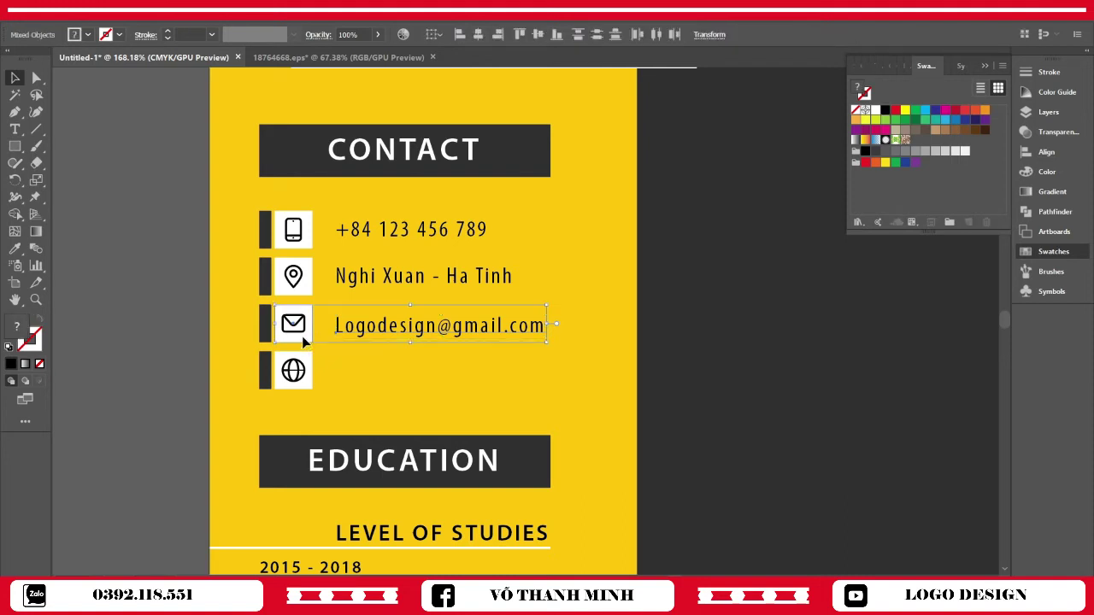
pyautogui.click(293, 325)
pyautogui.click(478, 34)
pyautogui.hotkey('ctrl', 'z')
pyautogui.click(176, 330)
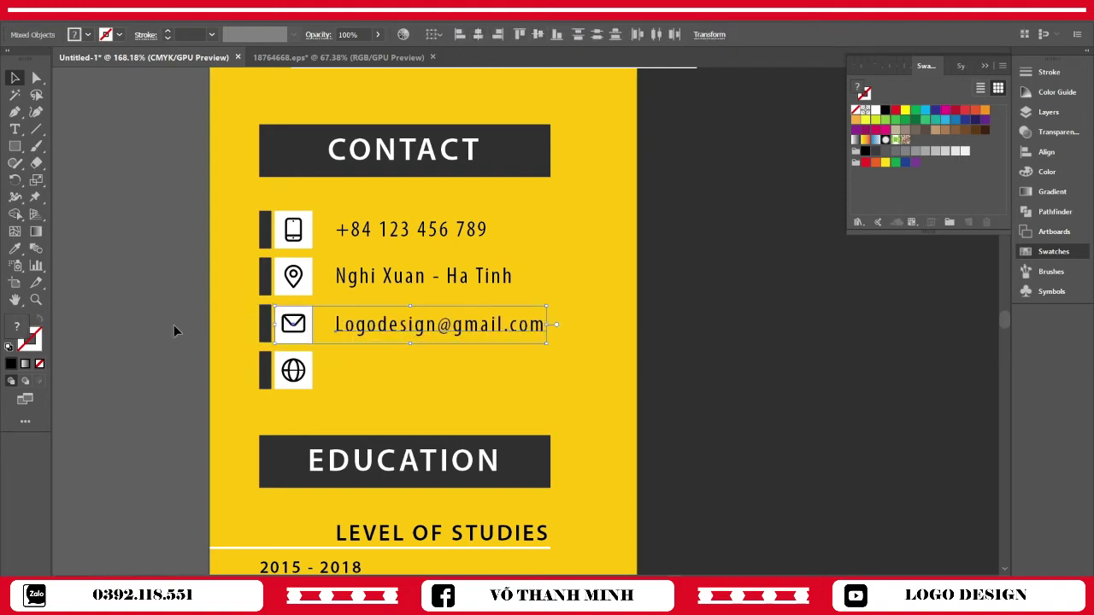
# - Copy the e-mail to the globe row, change it to Website.com, and align it to the globe
pyautogui.moveTo(405, 336); pyautogui.dragTo(405, 387)
pyautogui.press('t')
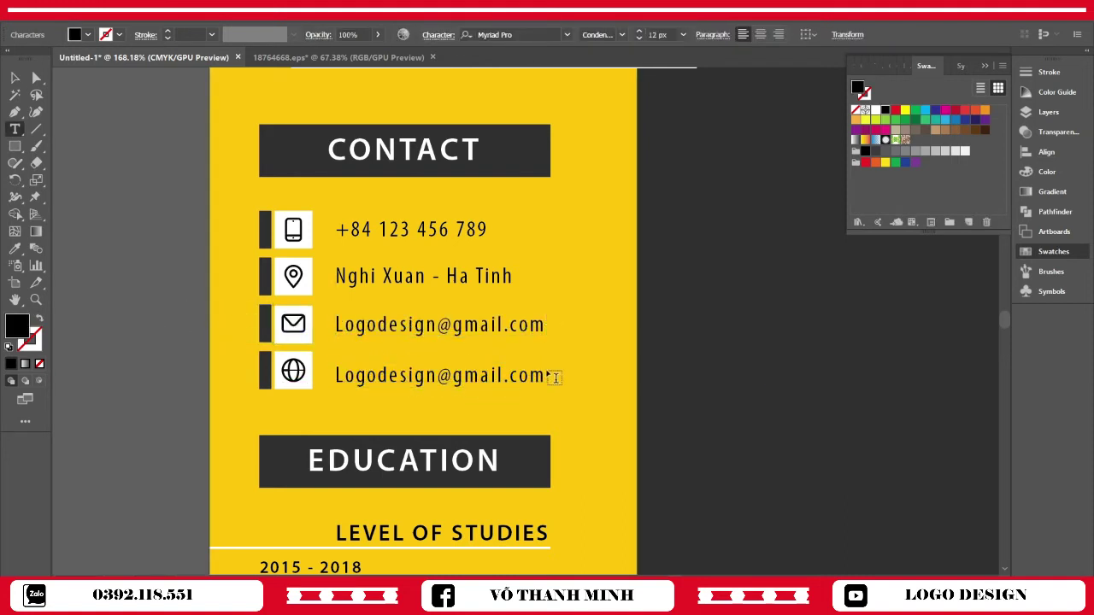
pyautogui.moveTo(503, 376); pyautogui.dragTo(321, 400)
pyautogui.write('U')
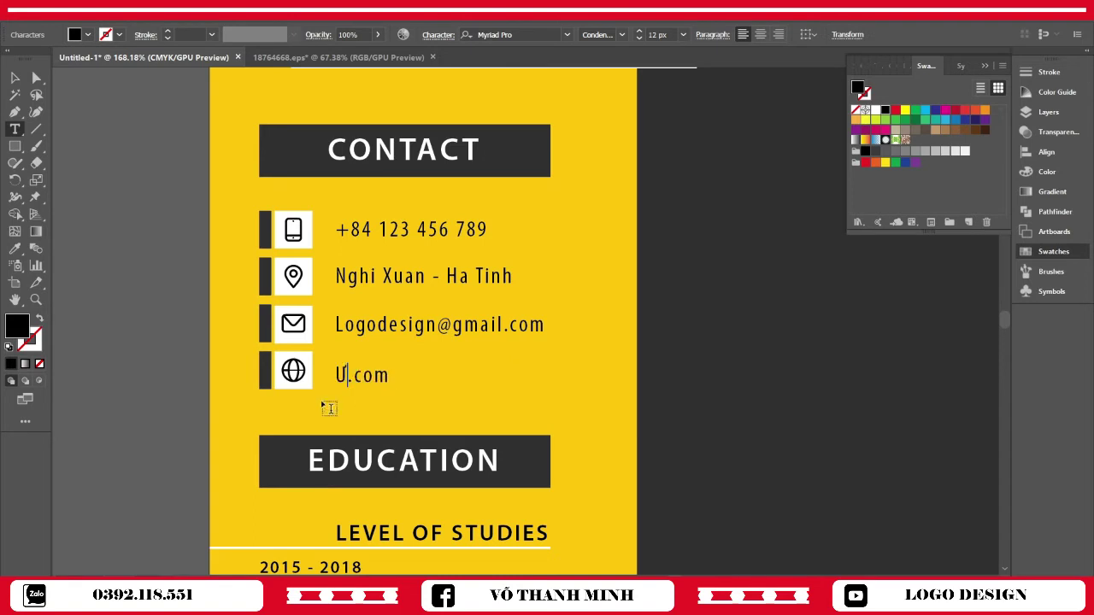
pyautogui.write('e')
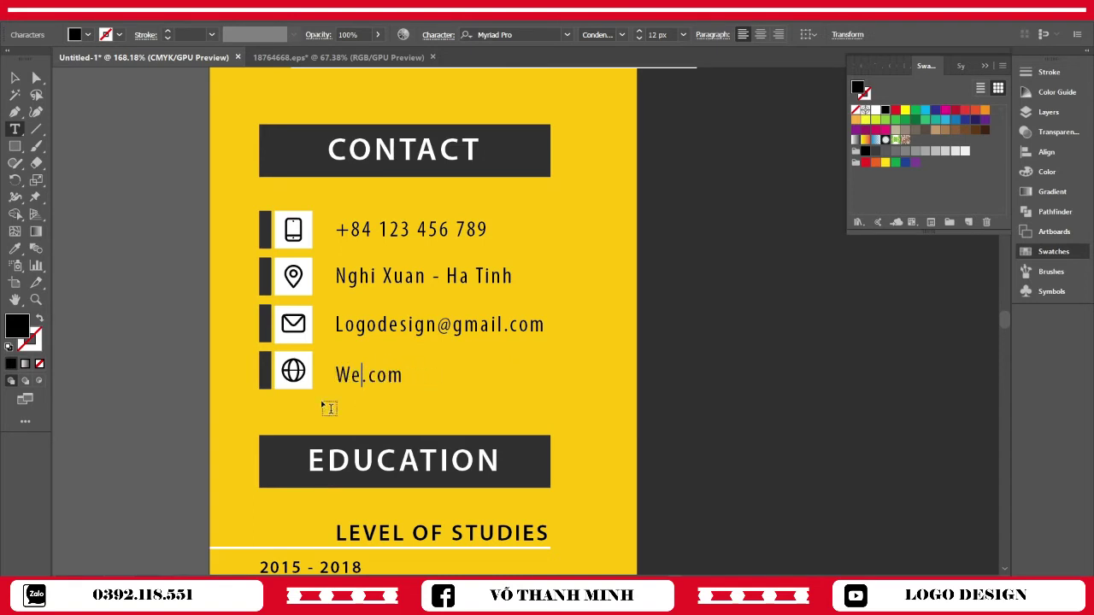
pyautogui.write('bsite')
pyautogui.press('Escape')
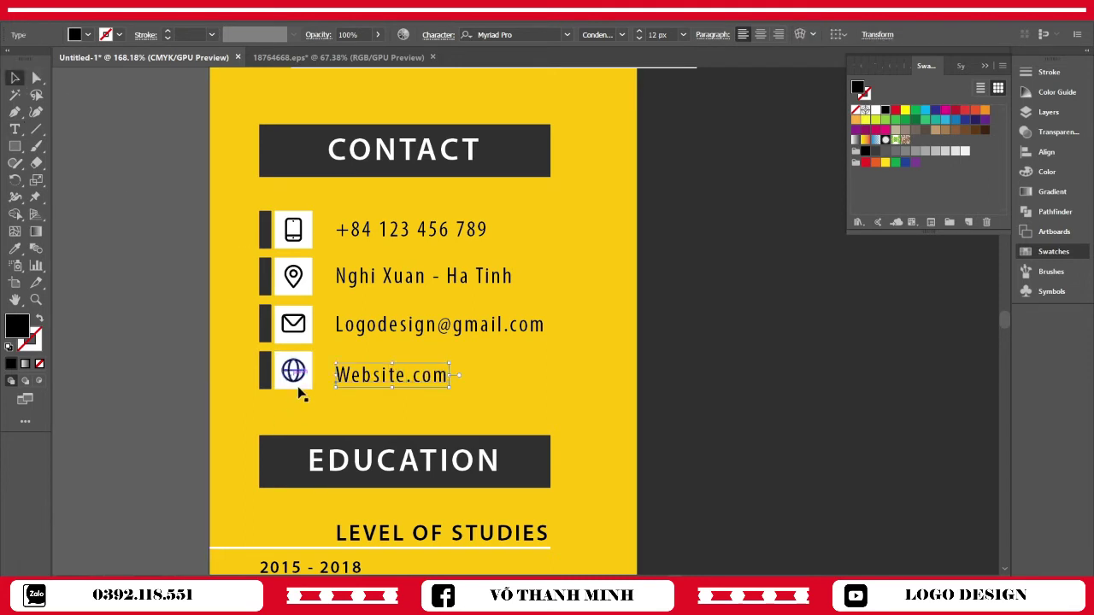
pyautogui.keyDown('shift'); pyautogui.click(301, 380); pyautogui.keyUp('shift')
pyautogui.click(537, 35)
pyautogui.click(390, 306)
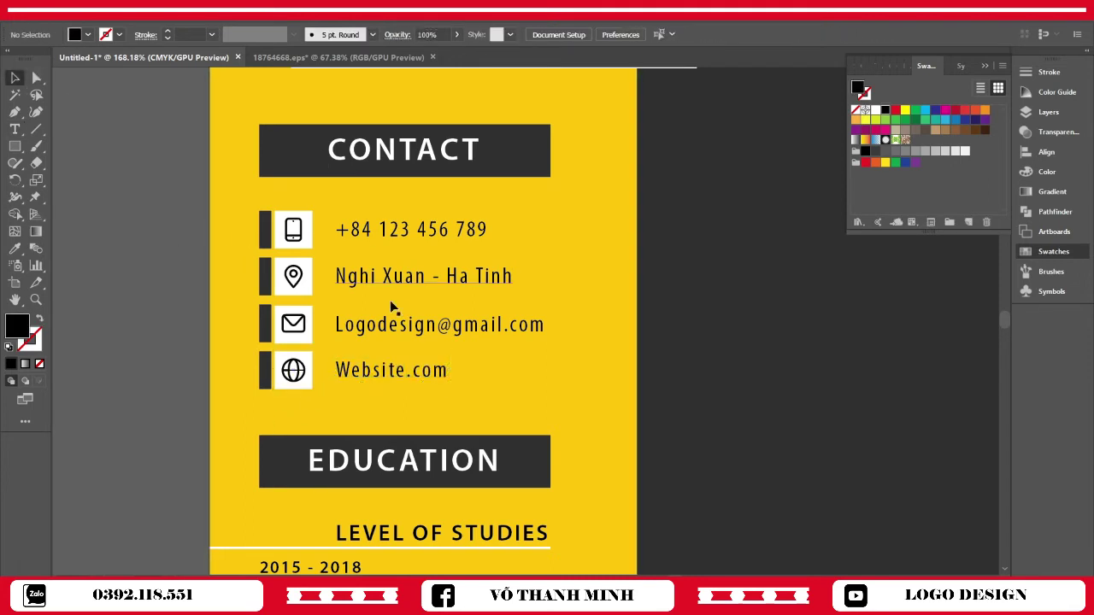
pyautogui.click(36, 129)
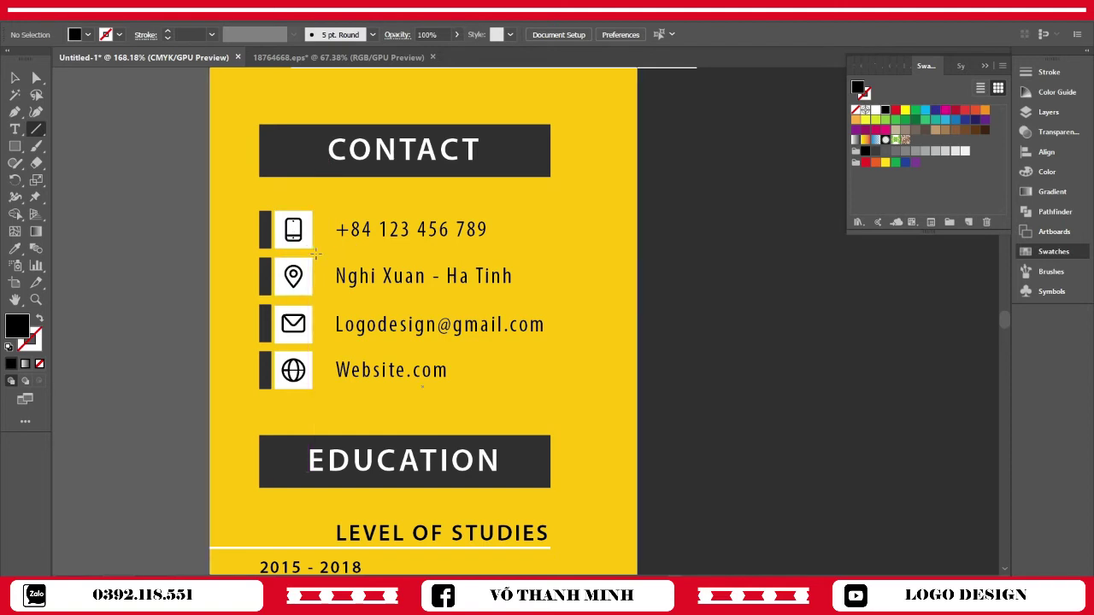
# - Draw a dark grey horizontal line under the phone number
pyautogui.moveTo(324, 253); pyautogui.dragTo(490, 252)
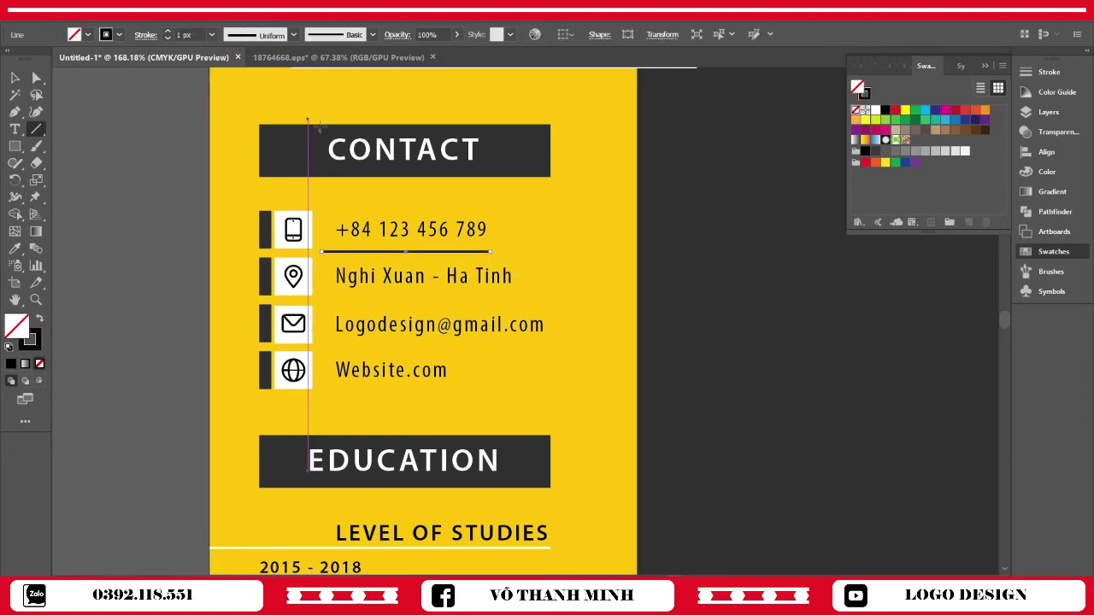
pyautogui.press('i')
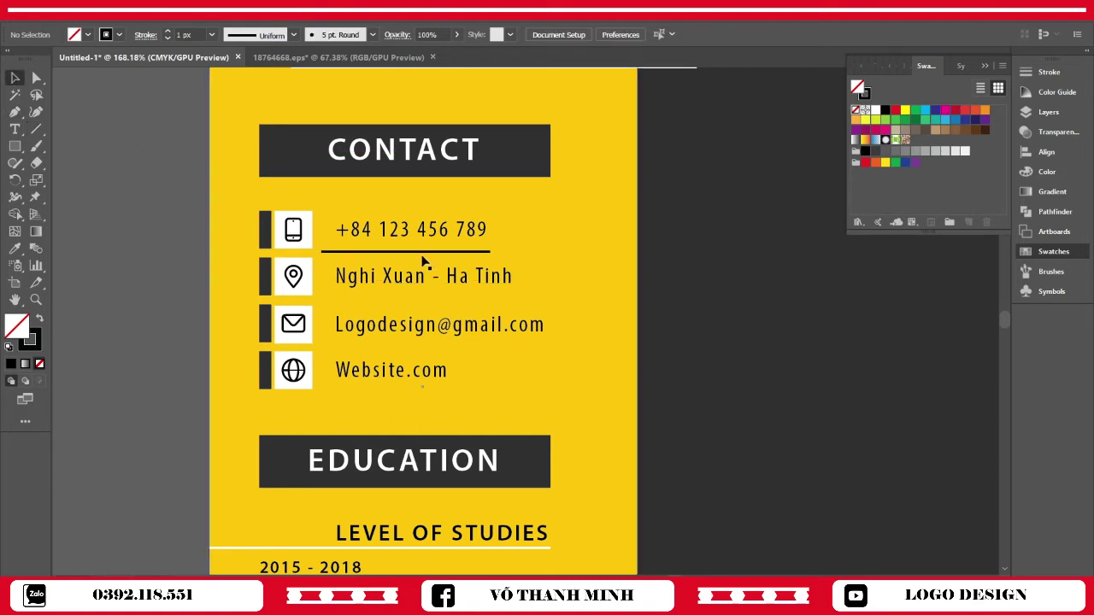
pyautogui.press('v')
pyautogui.hotkey('ctrl', 'shift', 'a')
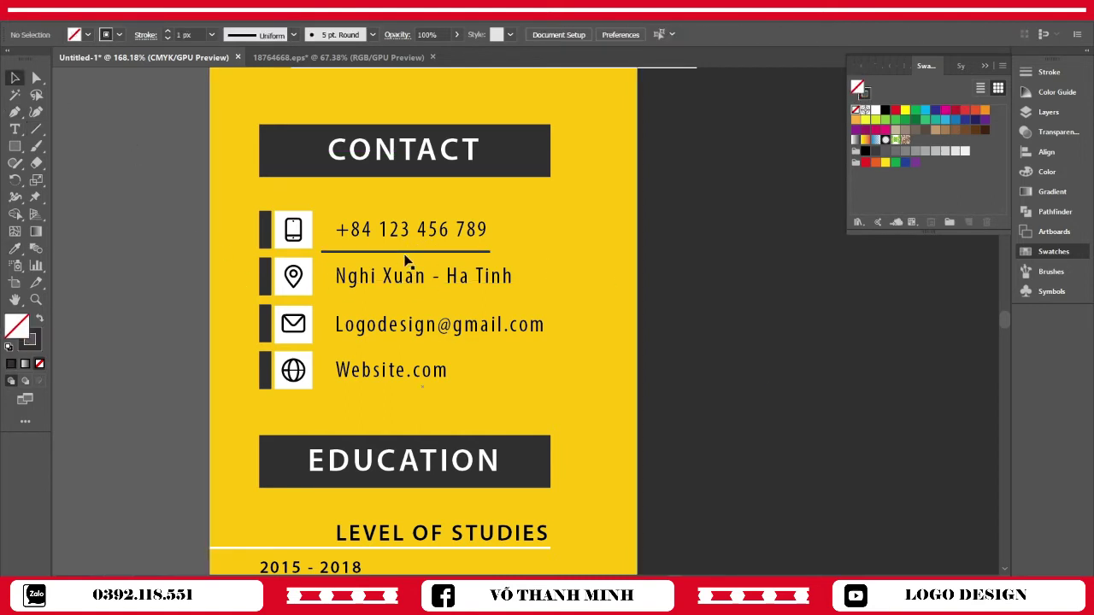
# - Undo trial copies of the line, then expand its stroke via Object > Expand
pyautogui.click(410, 252)
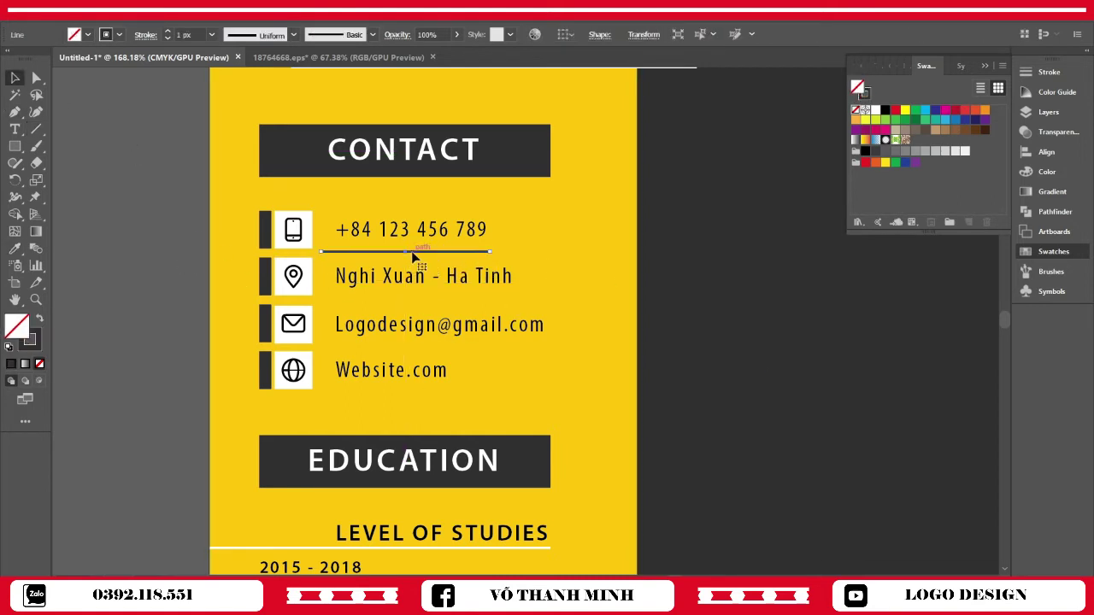
pyautogui.moveTo(410, 252); pyautogui.dragTo(417, 302)
pyautogui.hotkey('ctrl', 'd')
pyautogui.hotkey('ctrl', 'd')
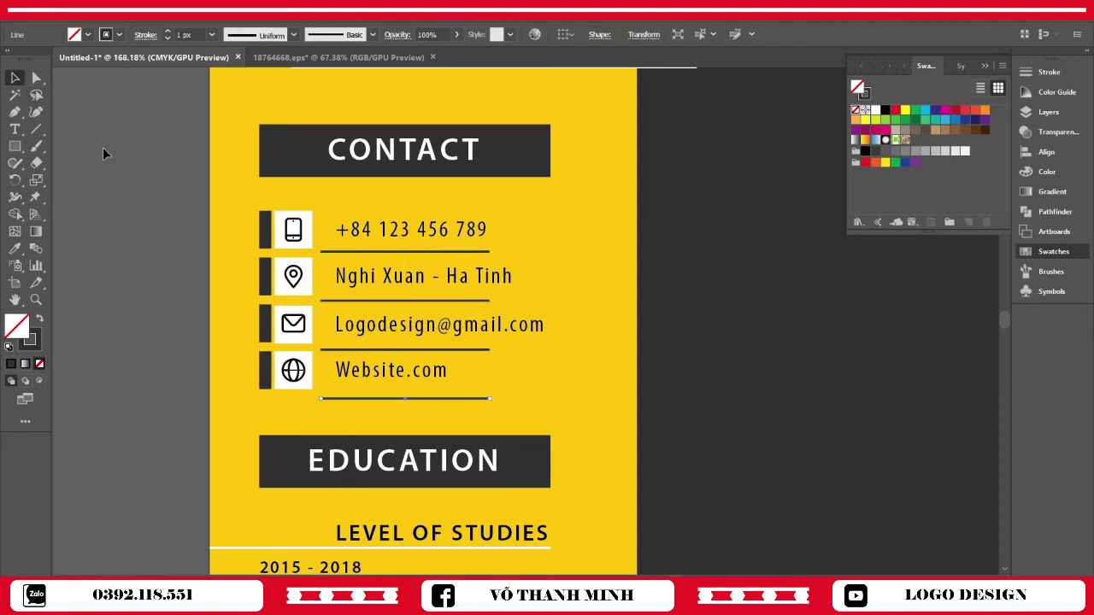
pyautogui.click(102, 147)
pyautogui.hotkey('ctrl', 'z')
pyautogui.hotkey('ctrl', 'z')
pyautogui.hotkey('ctrl', 'z')
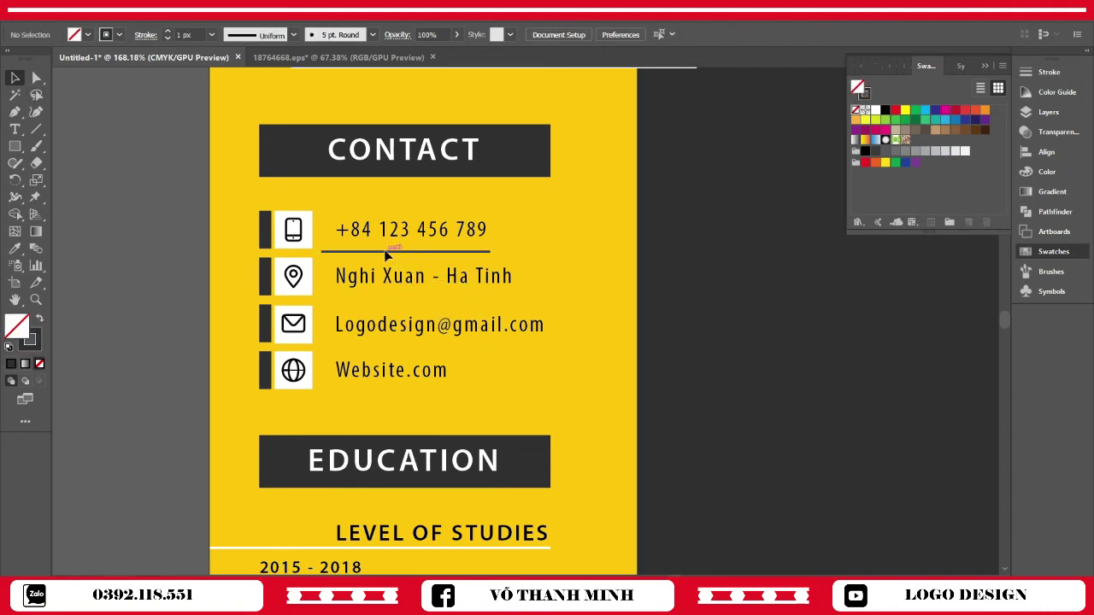
pyautogui.hotkey('ctrl', 'z')
pyautogui.keyDown('shift'); pyautogui.click(308, 244); pyautogui.keyUp('shift')
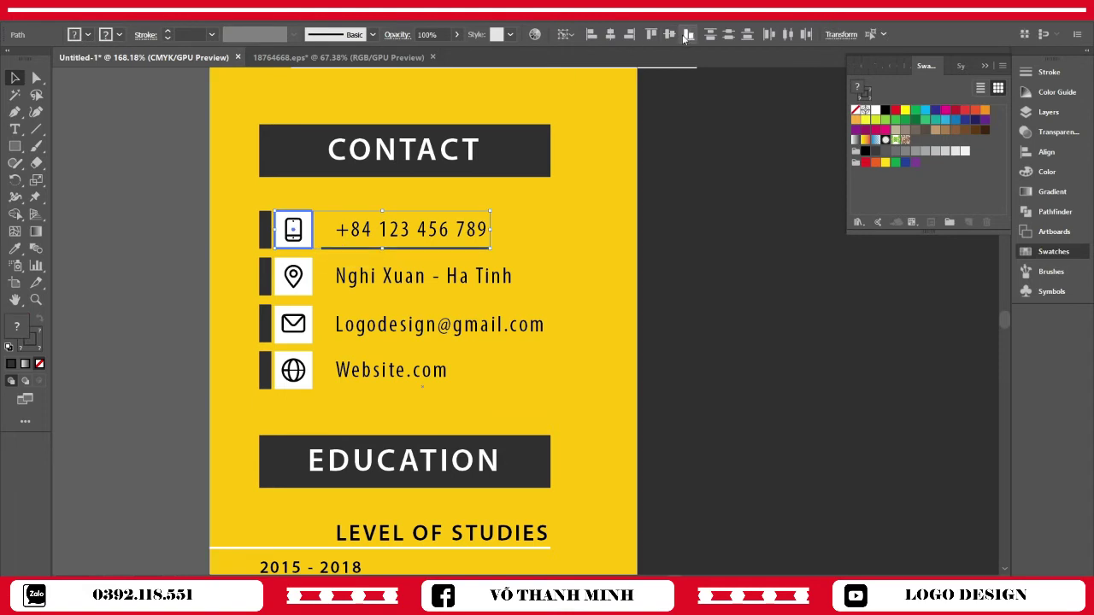
pyautogui.click(350, 248)
pyautogui.click(120, 9)
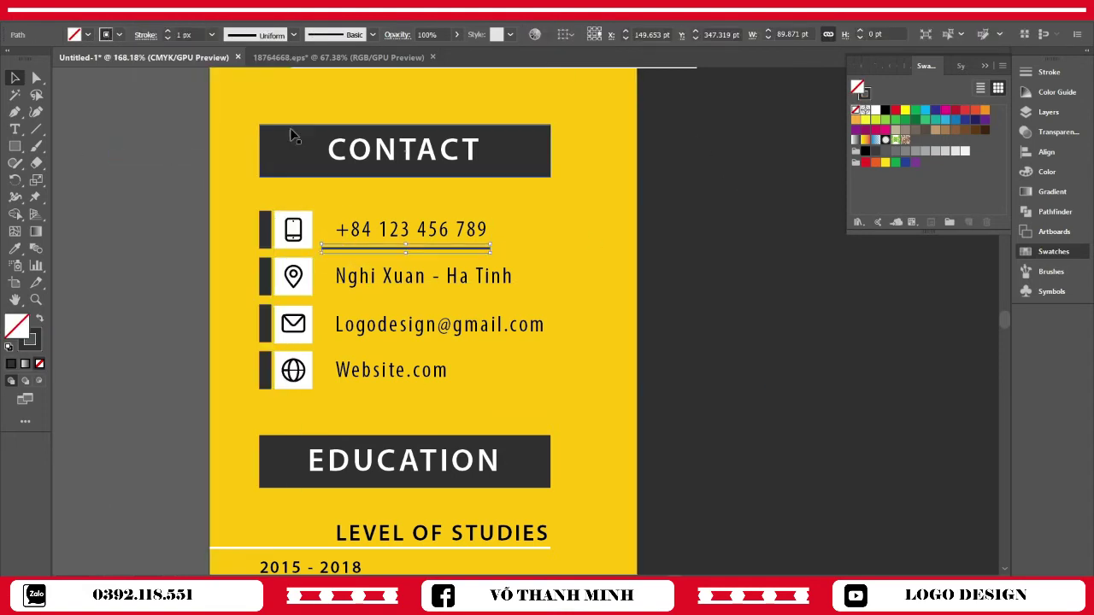
pyautogui.click(143, 142)
pyautogui.press('Return')
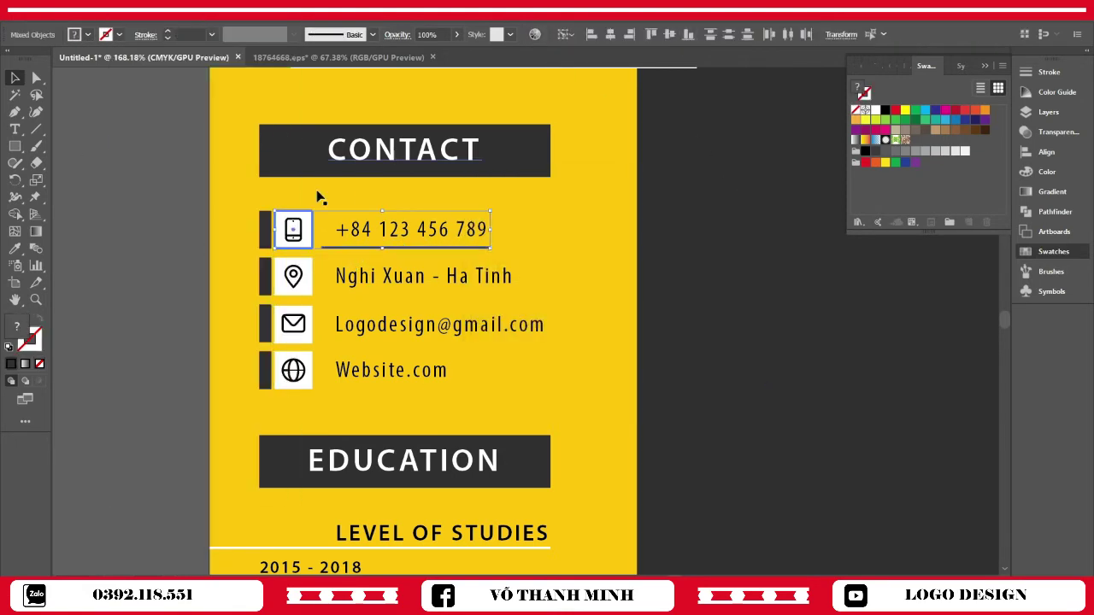
# - Copy the expanded underline beneath the address, e-mail and website rows
pyautogui.keyDown('alt'); pyautogui.moveTo(343, 248); pyautogui.dragTo(276, 297); pyautogui.keyUp('alt')
pyautogui.hotkey('ctrl', 'd')
pyautogui.hotkey('ctrl', 'd')
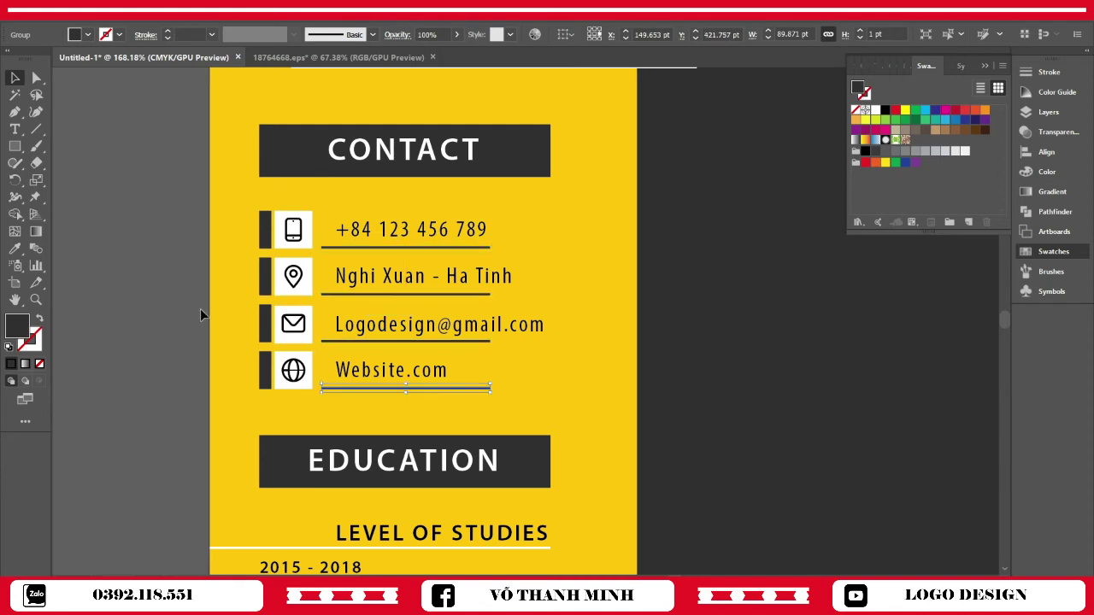
pyautogui.click(202, 313)
pyautogui.press('z')
pyautogui.click(504, 369)
# - Lengthen all four underlines to the right so they span past the e-mail
pyautogui.keyDown('shift'); pyautogui.click(484, 268); pyautogui.keyUp('shift')
pyautogui.keyDown('shift'); pyautogui.click(483, 330); pyautogui.keyUp('shift')
pyautogui.keyDown('shift'); pyautogui.click(484, 394); pyautogui.keyUp('shift')
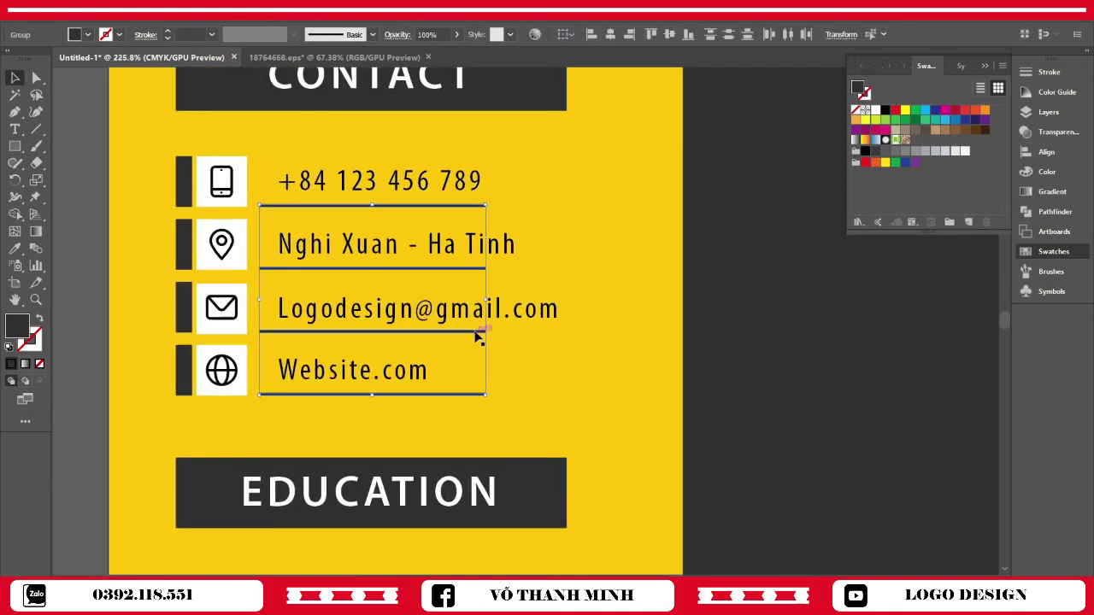
pyautogui.moveTo(485, 300); pyautogui.dragTo(567, 308)
pyautogui.click(108, 296)
pyautogui.press('z')
pyautogui.keyDown('alt'); pyautogui.click(330, 402); pyautogui.keyUp('alt')
# - Draw a 293.586 × 51.265 pt rectangle at the top of the dark area and fill it yellow
pyautogui.moveTo(330, 403); pyautogui.dragTo(525, 428)
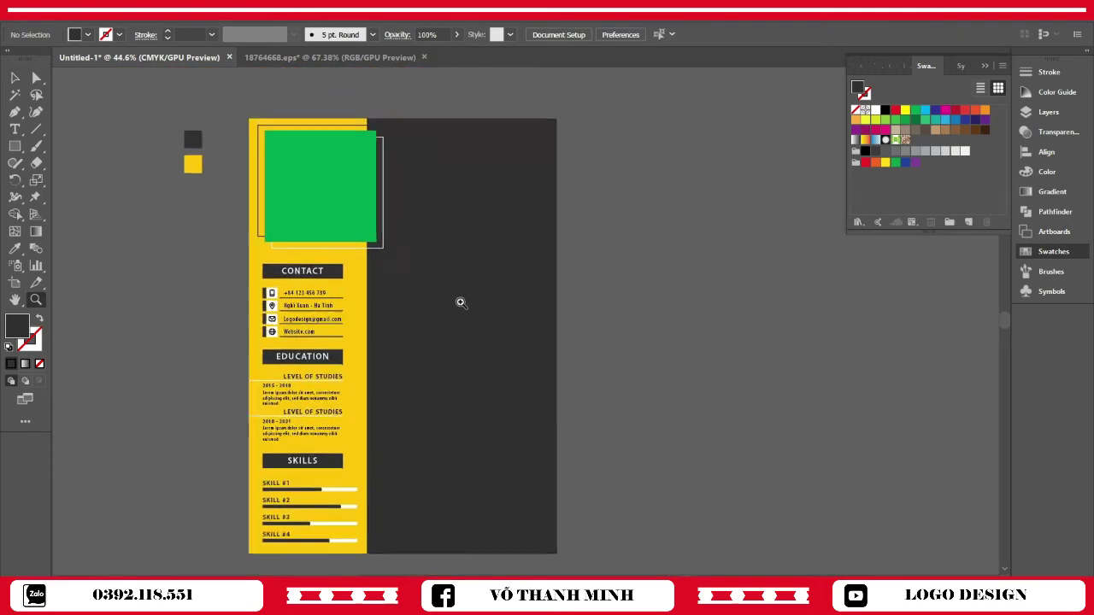
pyautogui.moveTo(462, 302); pyautogui.dragTo(79, 252)
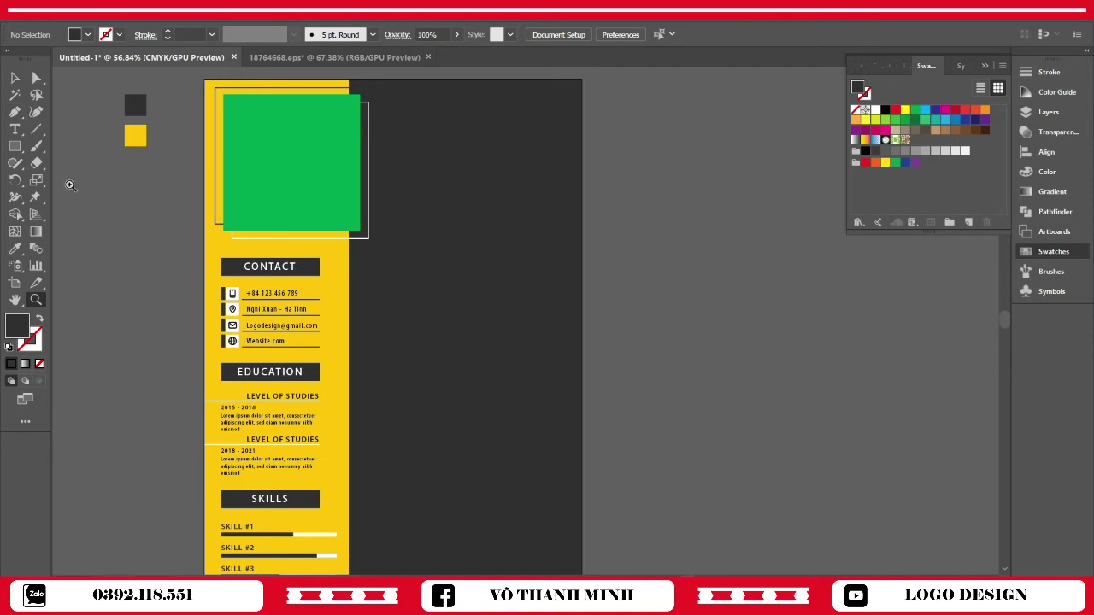
pyautogui.click(14, 78)
pyautogui.click(15, 146)
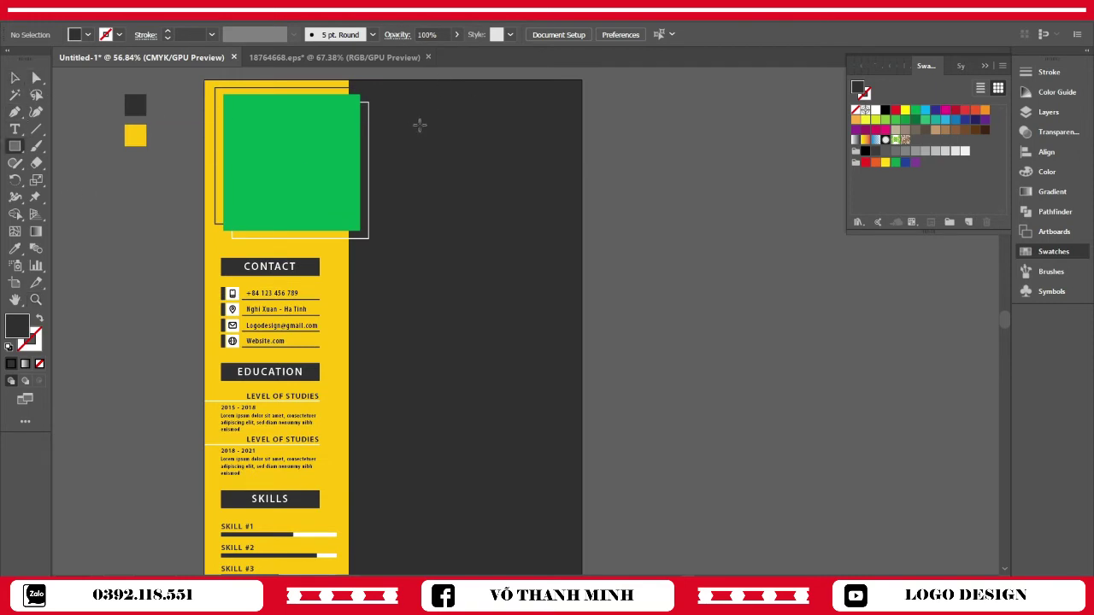
pyautogui.moveTo(405, 111); pyautogui.dragTo(581, 142)
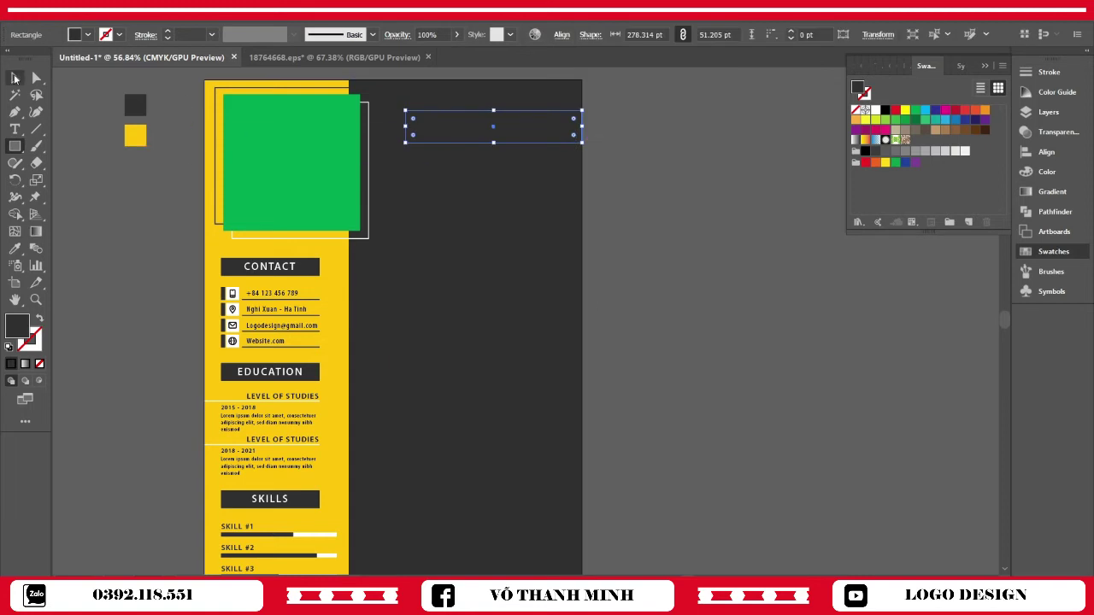
pyautogui.press('i')
pyautogui.click(342, 286)
pyautogui.press('v')
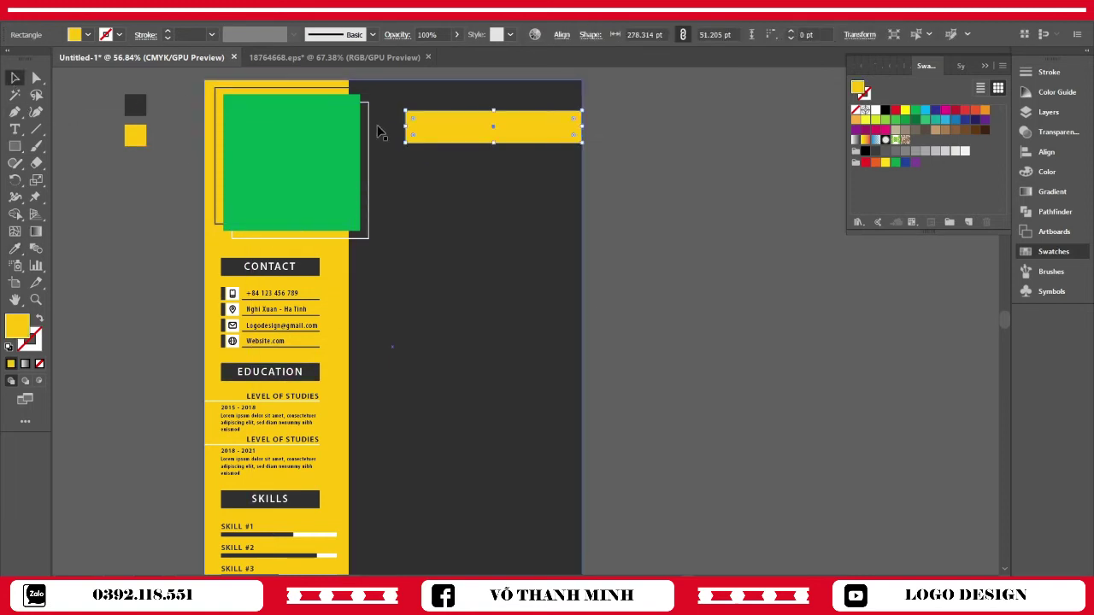
pyautogui.moveTo(403, 126); pyautogui.dragTo(393, 126)
pyautogui.click(593, 176)
pyautogui.scroll(1, 593, 176)
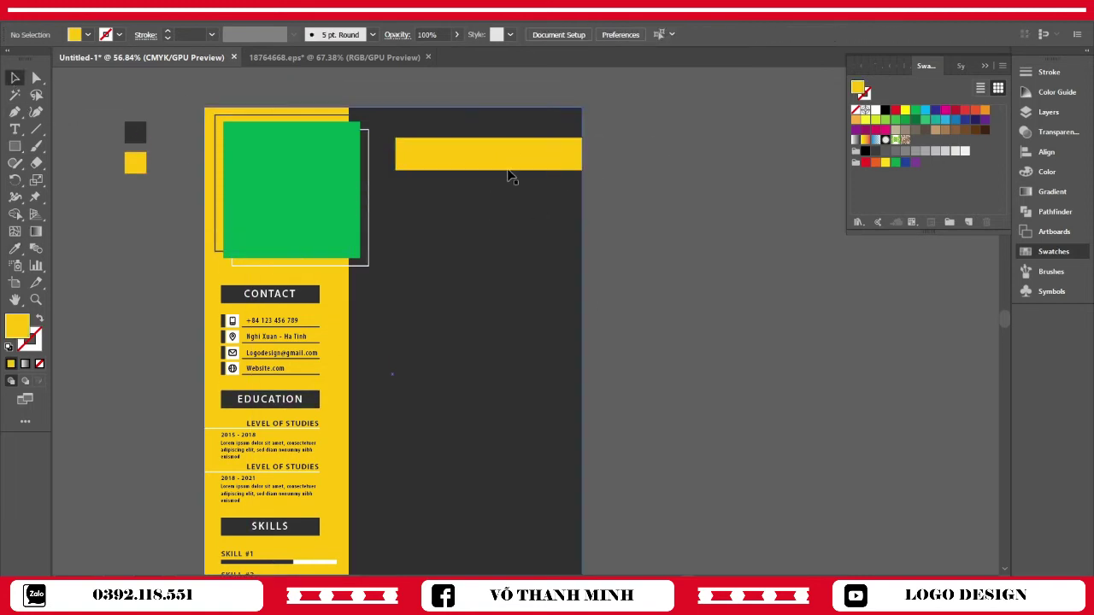
pyautogui.click(517, 157)
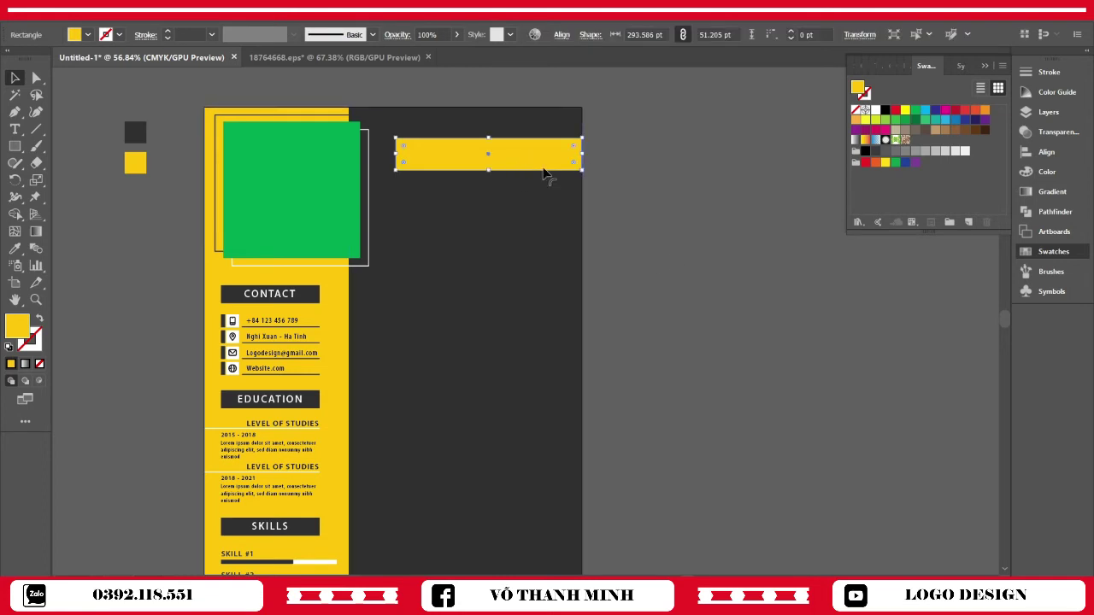
# - Type 'LOGO DESIGN' inside the yellow bar, then enlarge the text and drag it left
pyautogui.click(14, 129)
pyautogui.click(507, 153)
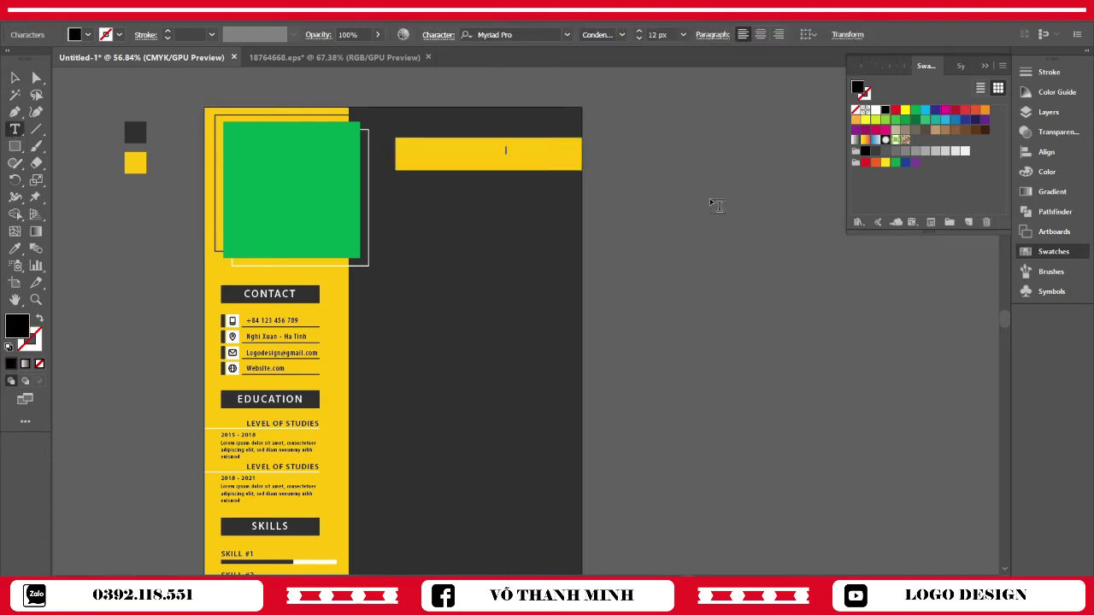
pyautogui.write('LOGO DESIGN')
pyautogui.press('Escape')
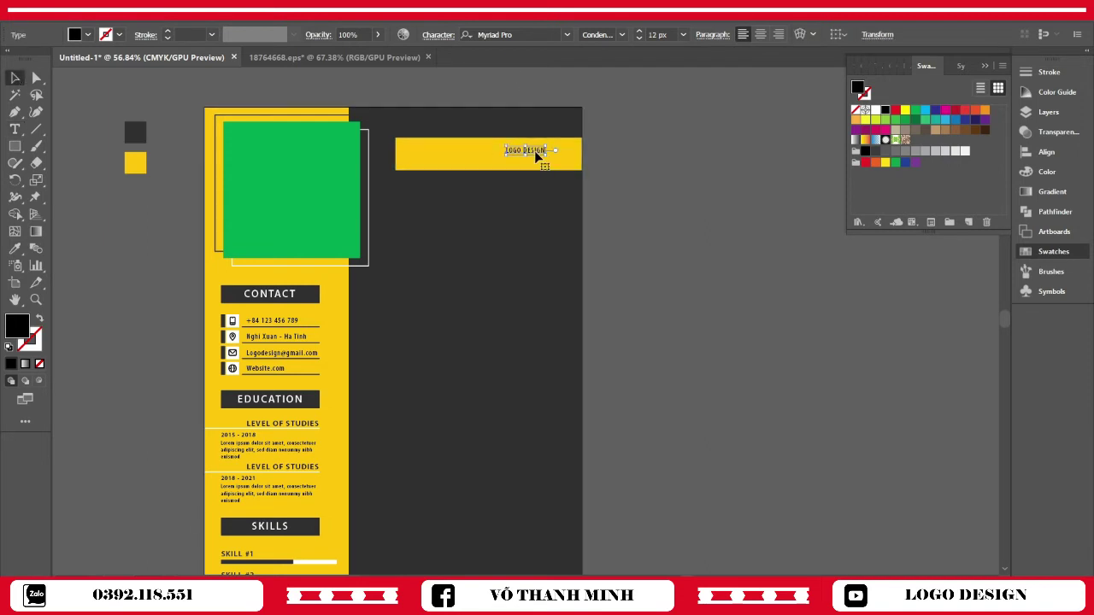
pyautogui.moveTo(537, 155)
pyautogui.mouseDown()
pyautogui.moveTo(479, 155)
pyautogui.moveTo(567, 171)
pyautogui.moveTo(478, 154)
pyautogui.moveTo(551, 171)
pyautogui.mouseUp()
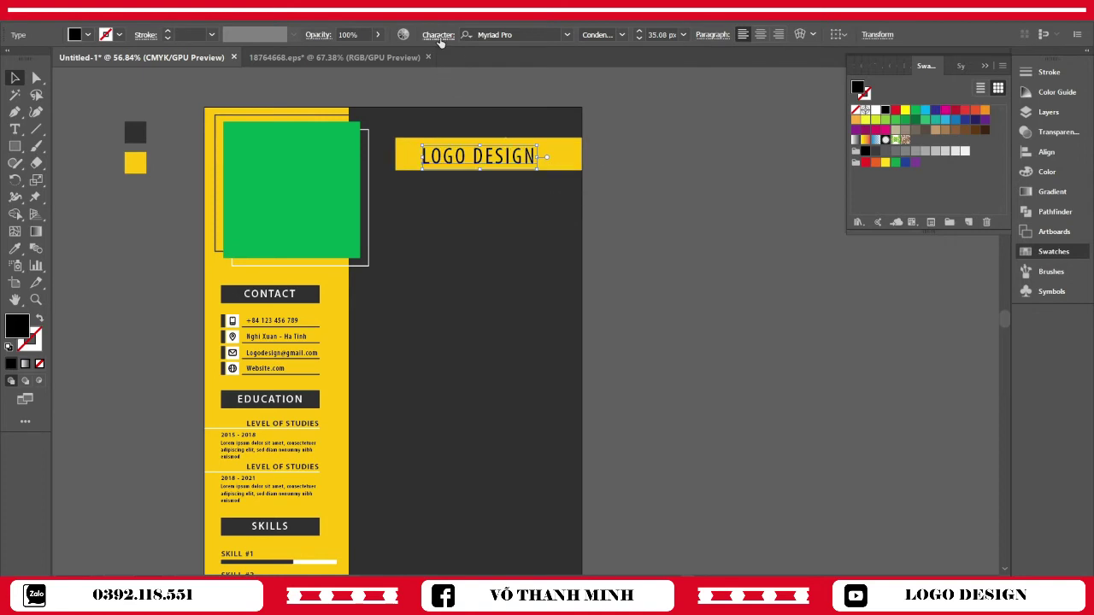
# - Give the LOGO DESIGN text 200 letter spacing and a Semibold font style
pyautogui.click(441, 42)
pyautogui.click(443, 120)
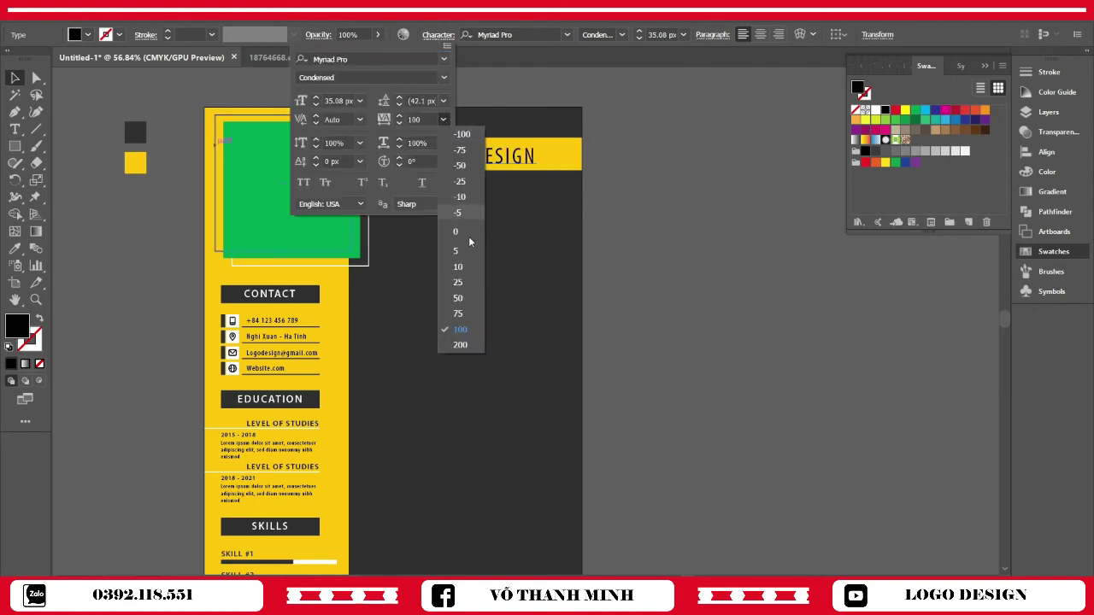
pyautogui.click(468, 345)
pyautogui.click(444, 76)
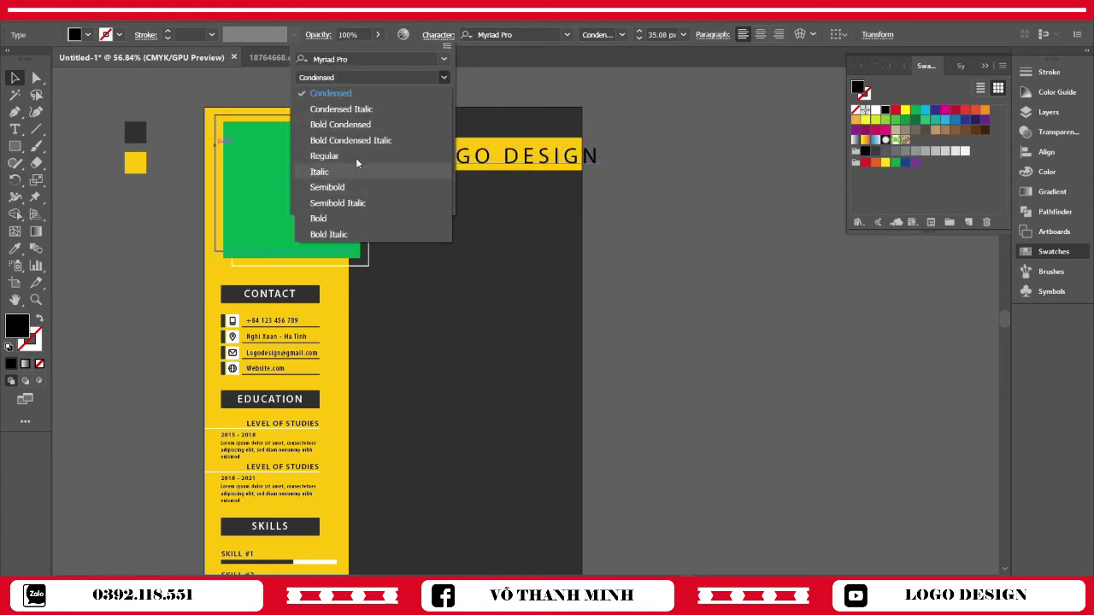
pyautogui.click(359, 187)
pyautogui.click(690, 101)
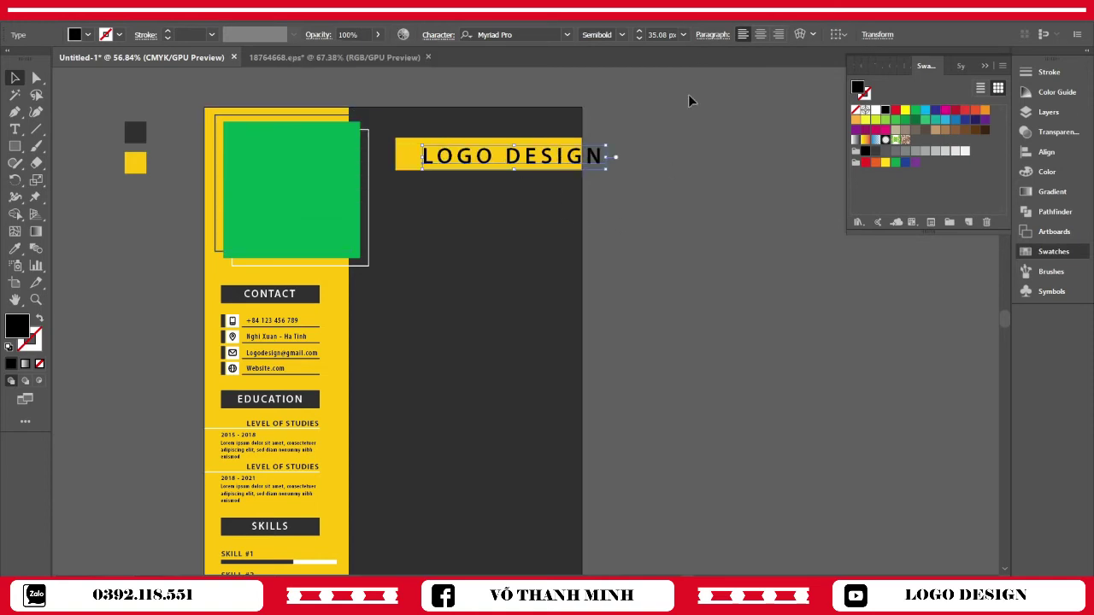
# - Centre the LOGO DESIGN text vertically and horizontally within the yellow bar
pyautogui.click(542, 171)
pyautogui.click(428, 158)
pyautogui.keyDown('shift'); pyautogui.click(409, 161); pyautogui.keyUp('shift')
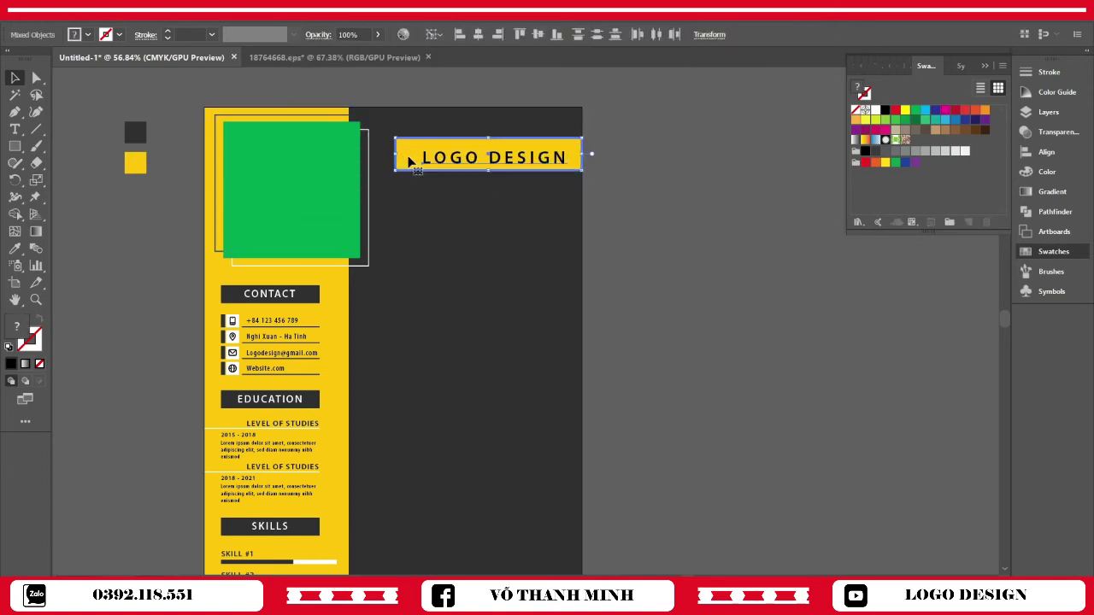
pyautogui.click(537, 35)
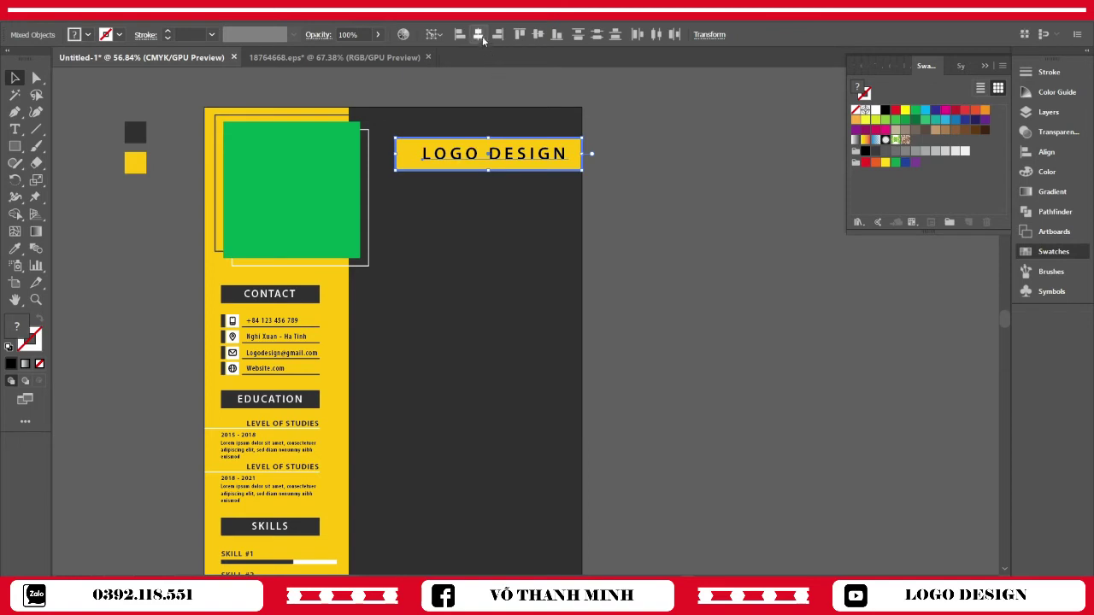
pyautogui.click(481, 35)
pyautogui.click(564, 214)
# - Stretch the yellow bar further left and shift LOGO DESIGN to line up with its edge
pyautogui.moveTo(517, 162); pyautogui.dragTo(508, 162)
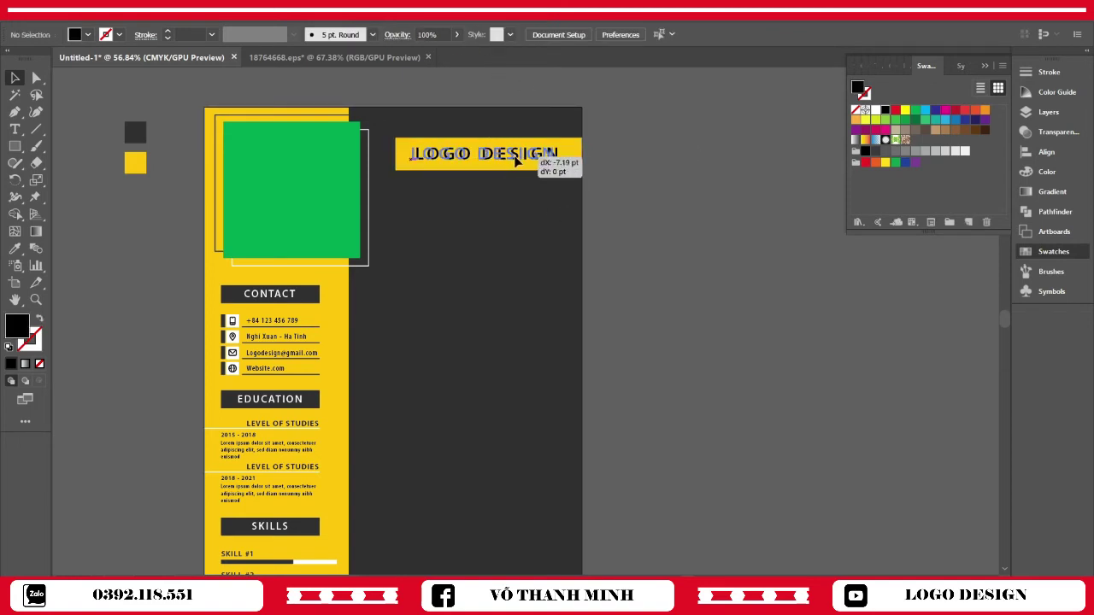
pyautogui.click(679, 164)
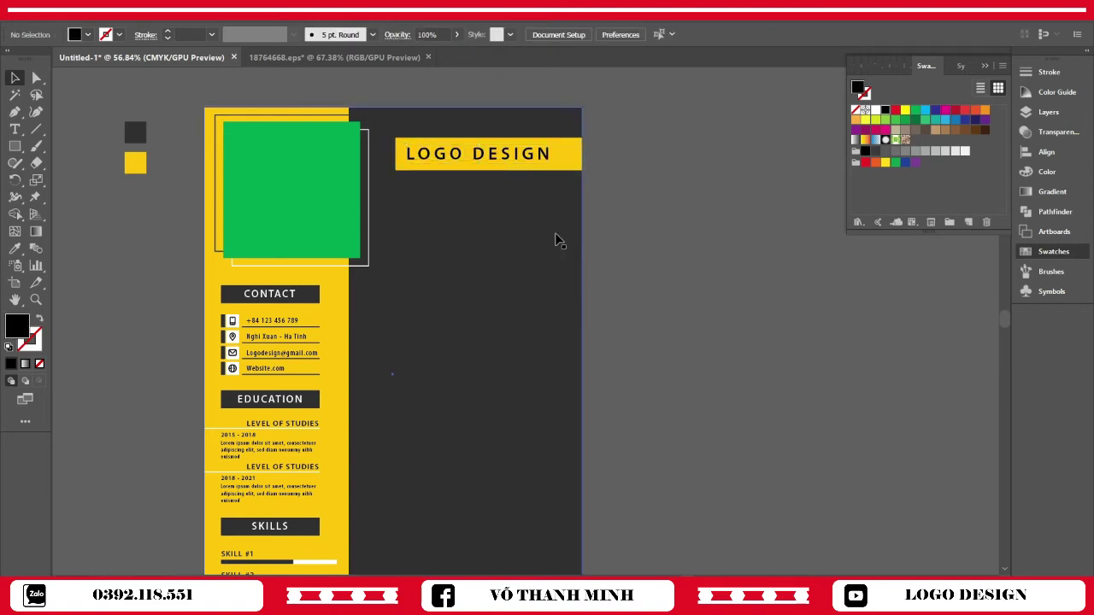
pyautogui.click(534, 160)
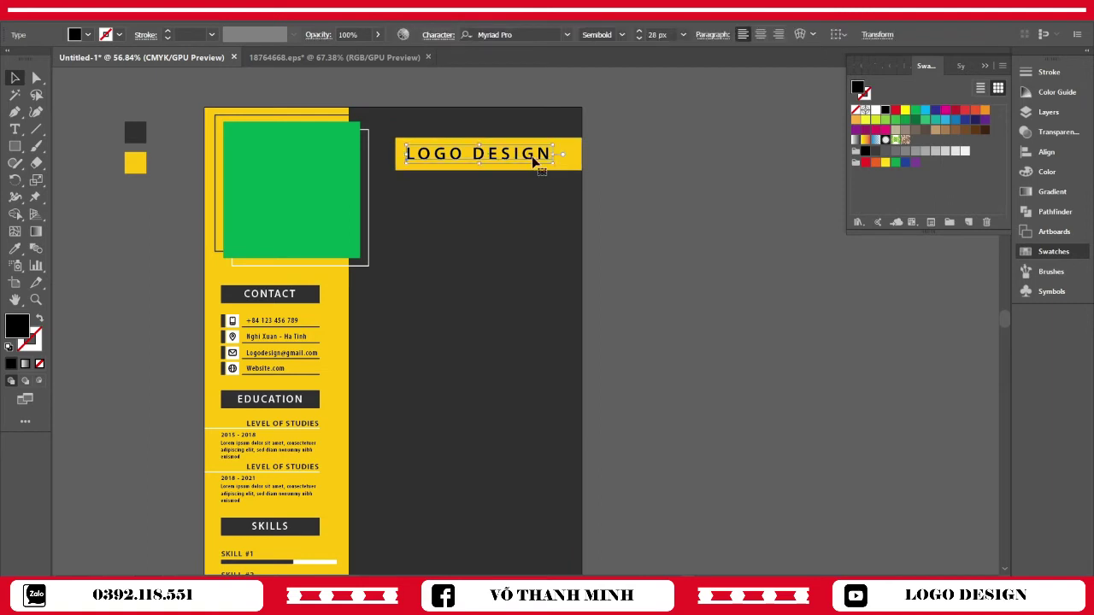
pyautogui.click(622, 177)
pyautogui.click(401, 154)
pyautogui.moveTo(394, 154); pyautogui.dragTo(385, 153)
pyautogui.moveTo(457, 158); pyautogui.dragTo(444, 157)
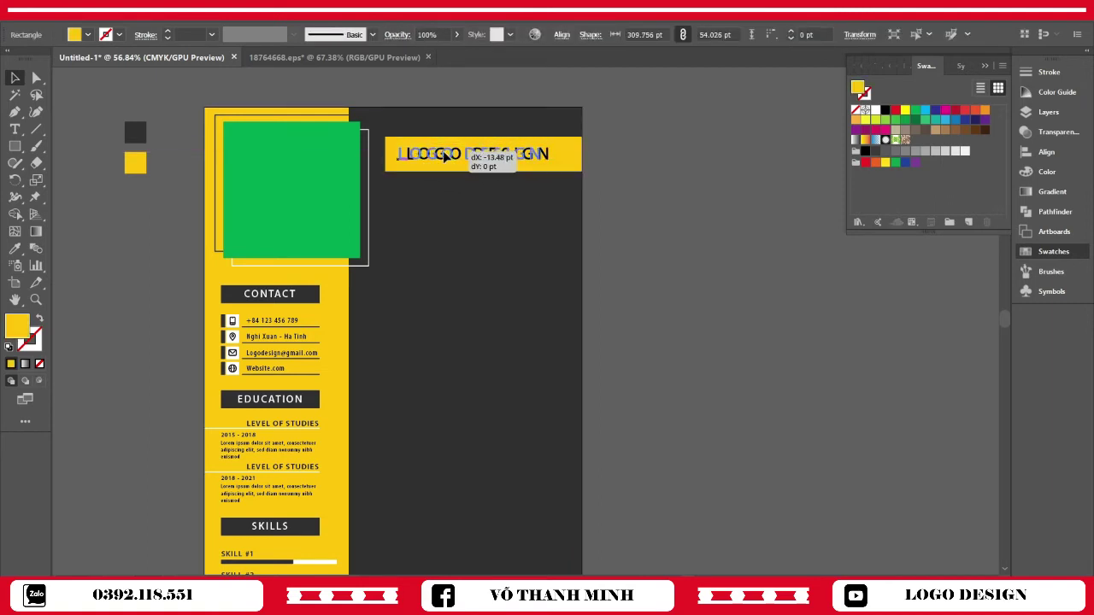
# - Draw a thin 1 px dark rule from after the LOGO DESIGN title to the banner's right edge
pyautogui.click(652, 169)
pyautogui.press('\\')
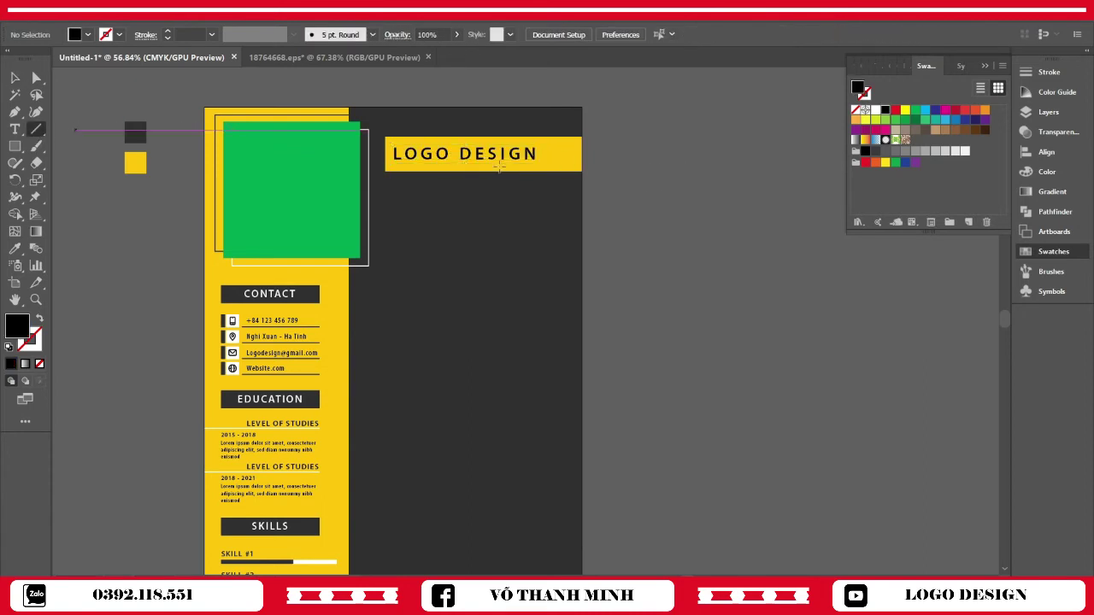
pyautogui.moveTo(543, 156); pyautogui.dragTo(582, 154)
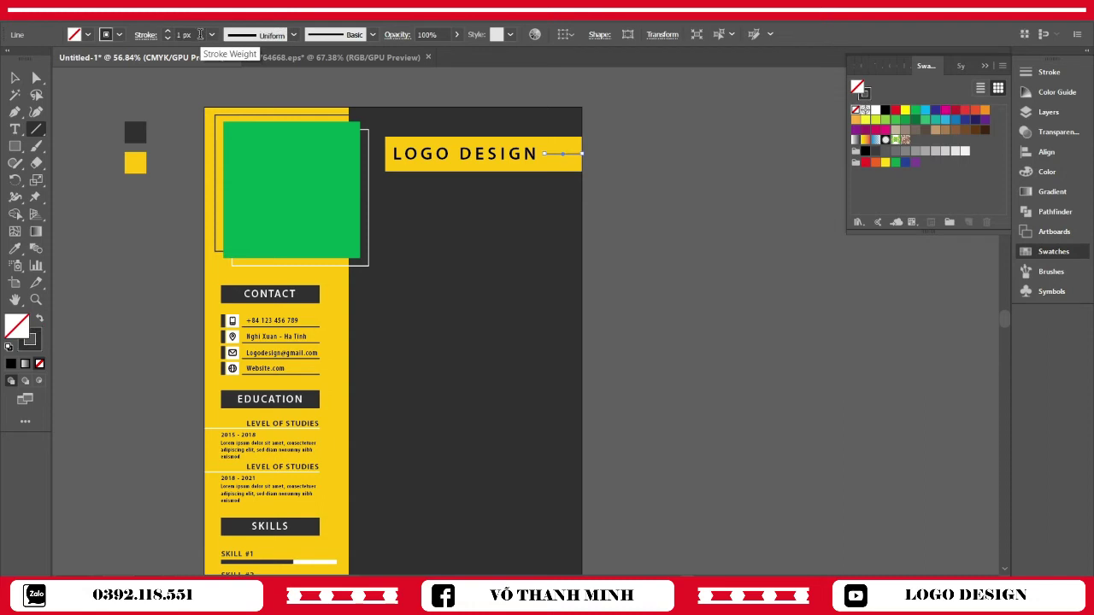
pyautogui.press('v')
pyautogui.click(610, 192)
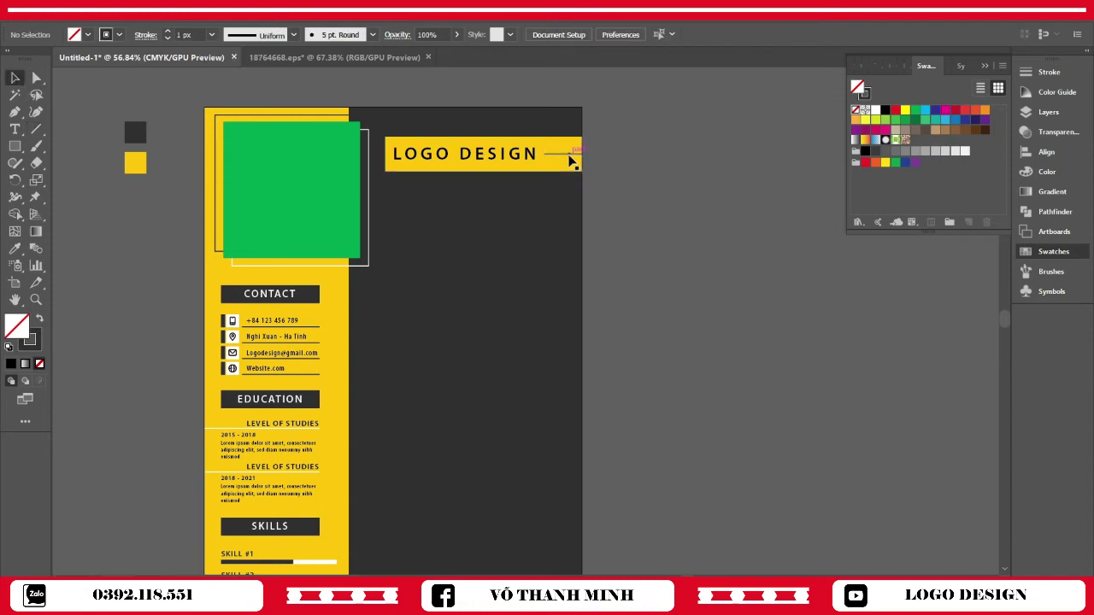
pyautogui.moveTo(610, 192); pyautogui.dragTo(569, 159)
pyautogui.click(655, 103)
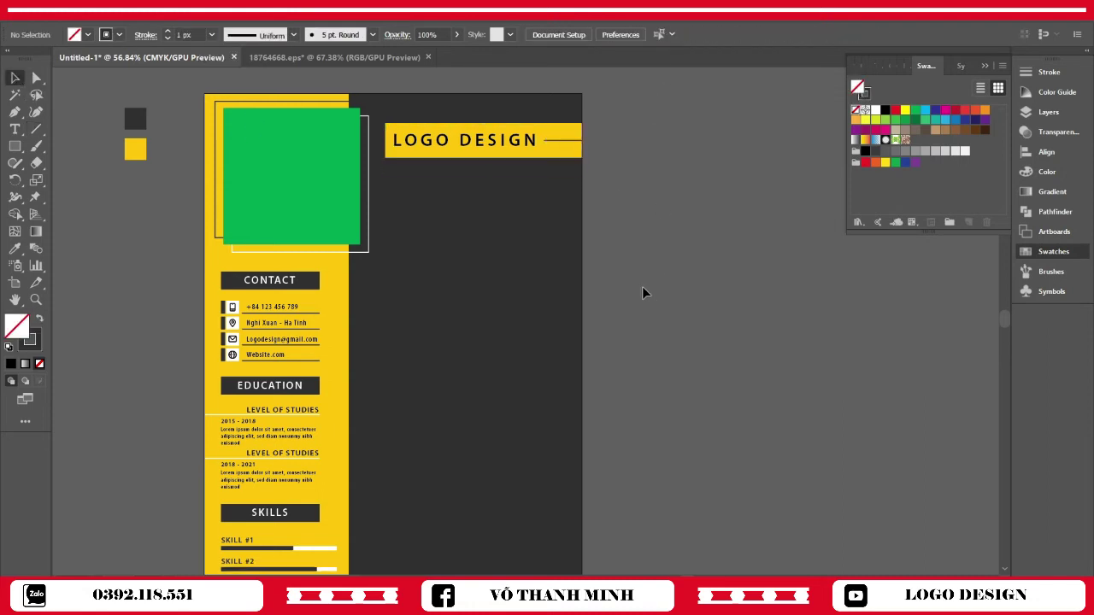
# - Draw a rectangle about 240 pt wide under the banner with a white stroke and no fill
pyautogui.press('z')
pyautogui.click(459, 188)
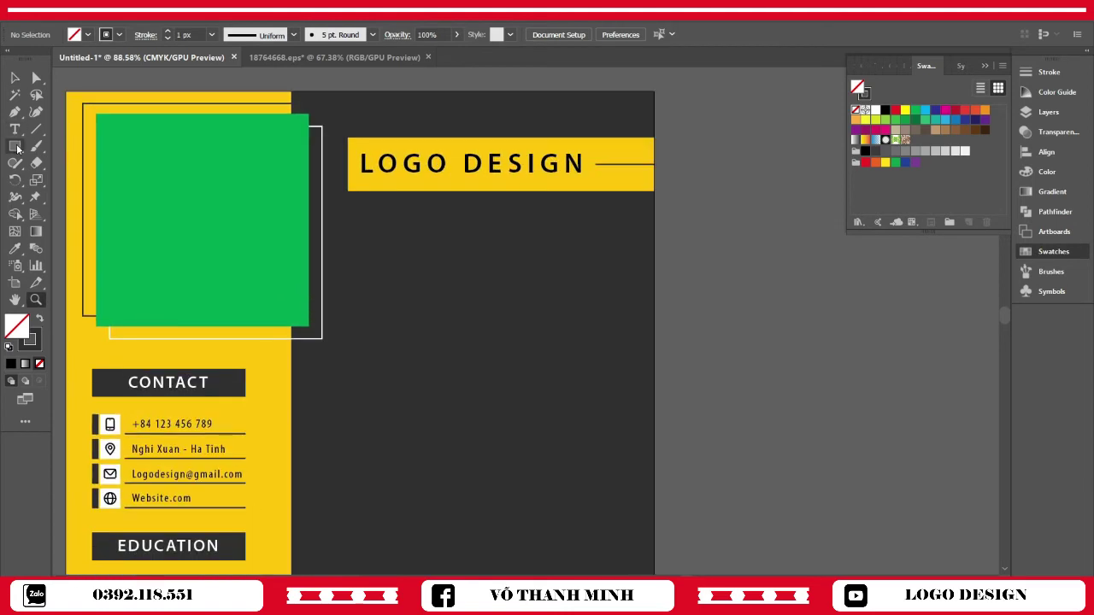
pyautogui.moveTo(348, 191); pyautogui.dragTo(568, 209)
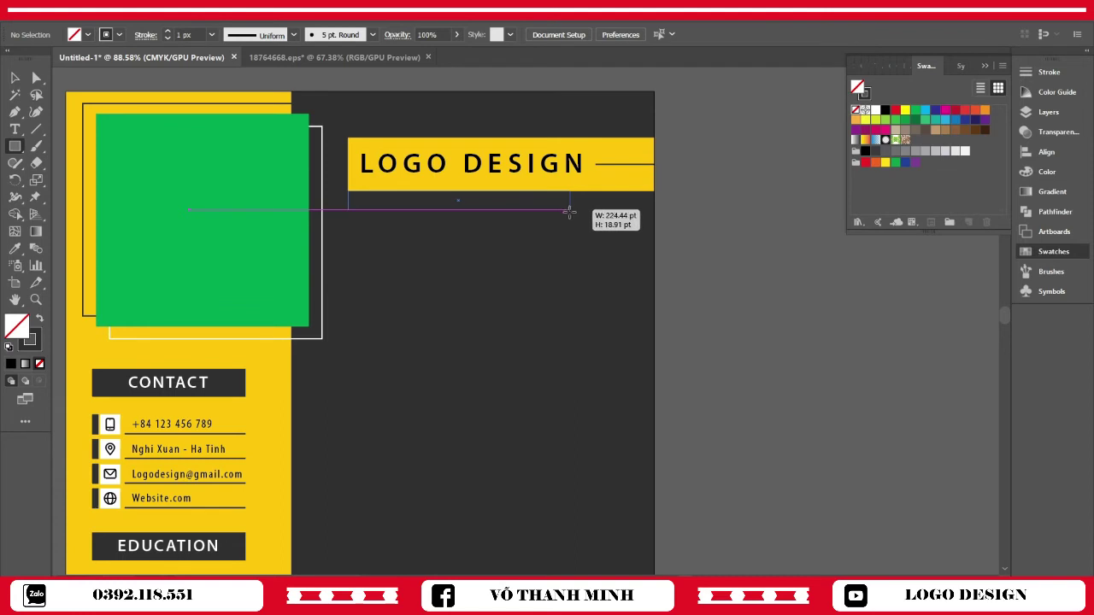
pyautogui.moveTo(569, 212); pyautogui.dragTo(586, 213)
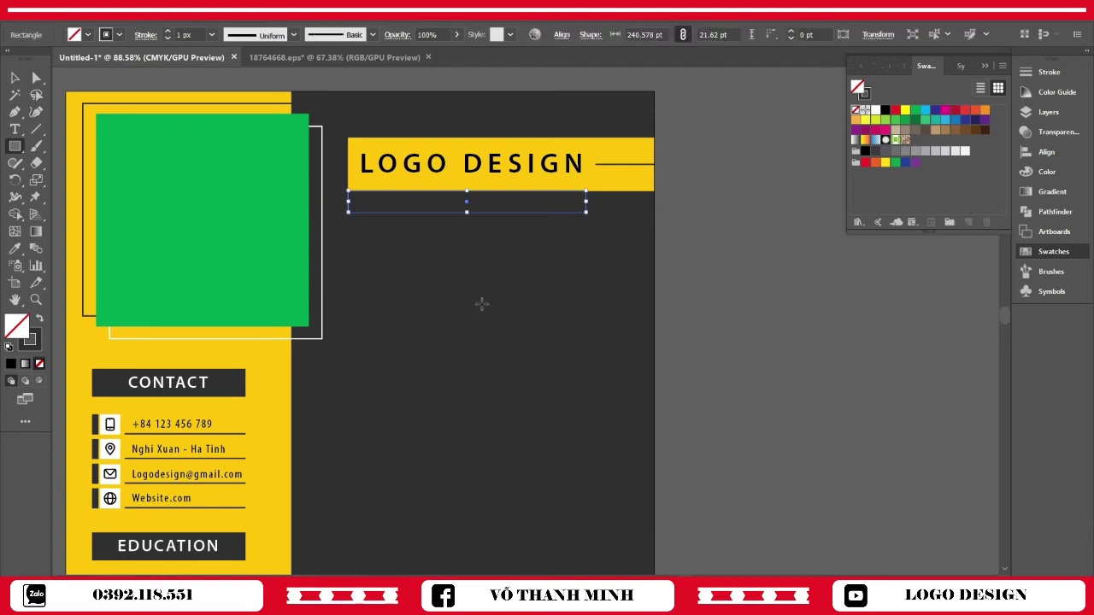
pyautogui.press('i')
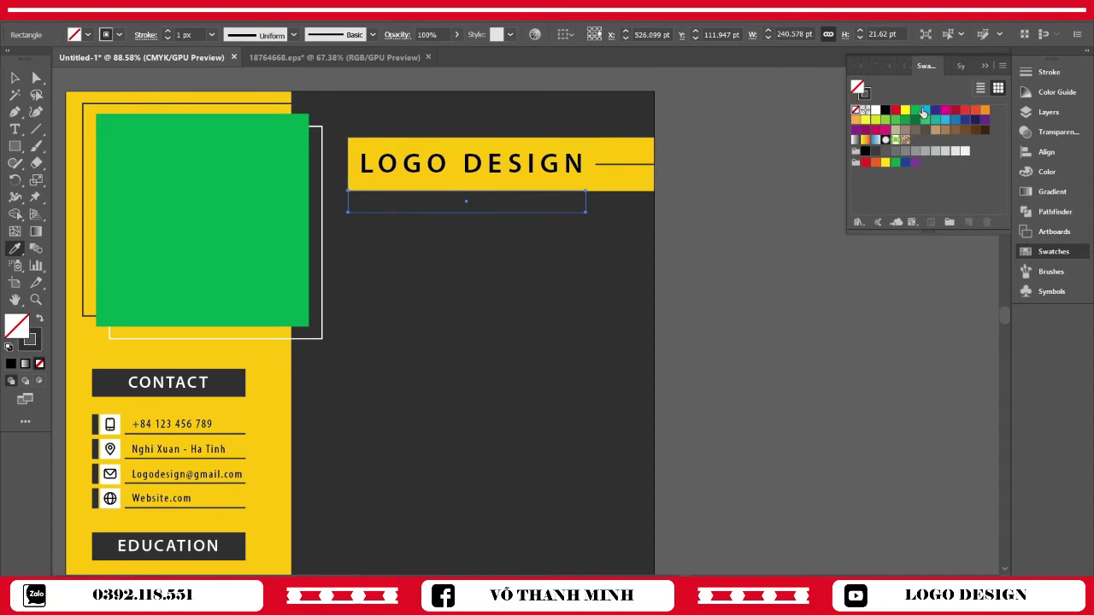
pyautogui.click(875, 109)
pyautogui.click(15, 79)
pyautogui.hotkey('shift', 'x')
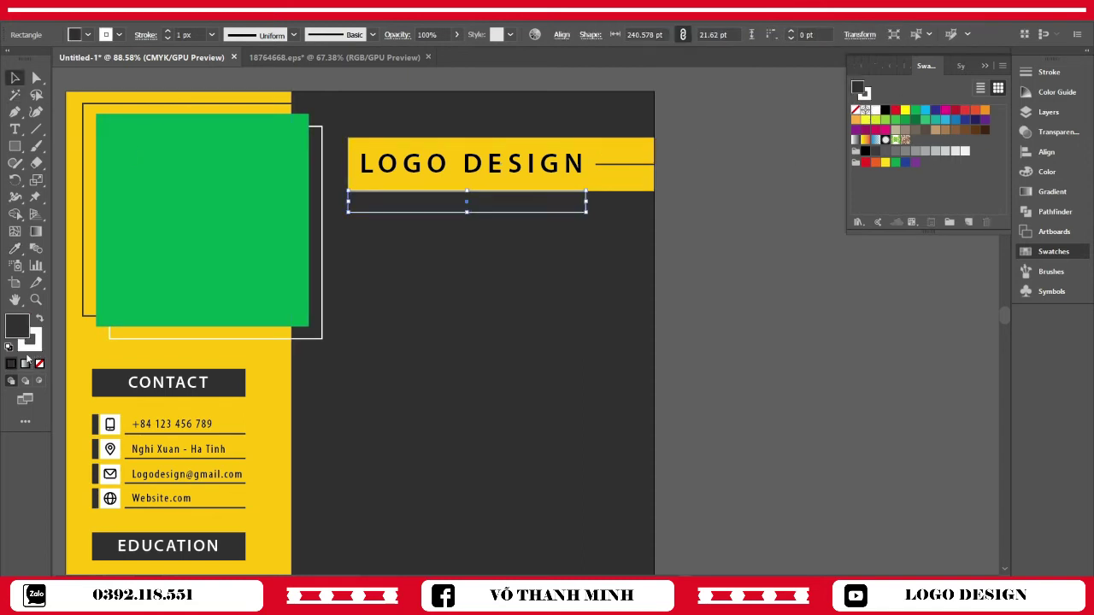
# - Nudge the white-outlined rectangle up slightly, closer to the banner
pyautogui.click(621, 297)
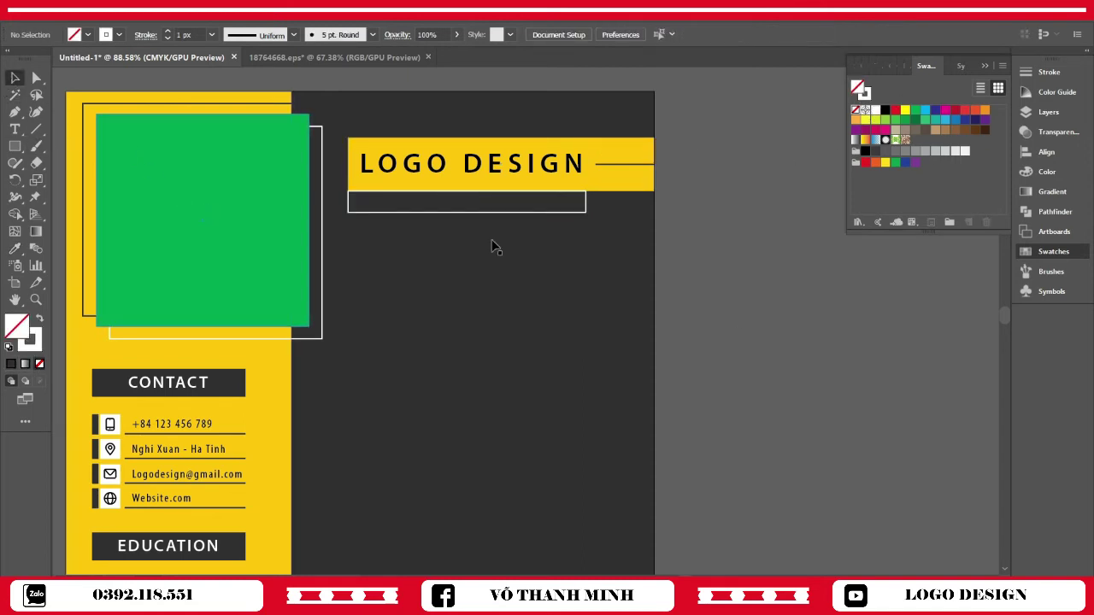
pyautogui.click(477, 213)
pyautogui.press('Up')
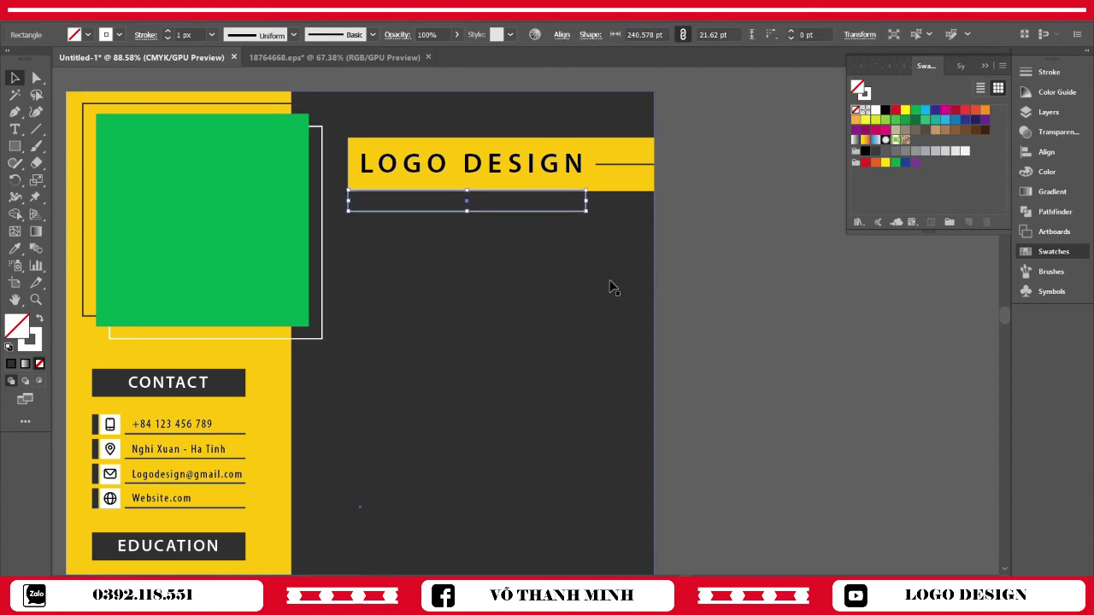
pyautogui.press('Up')
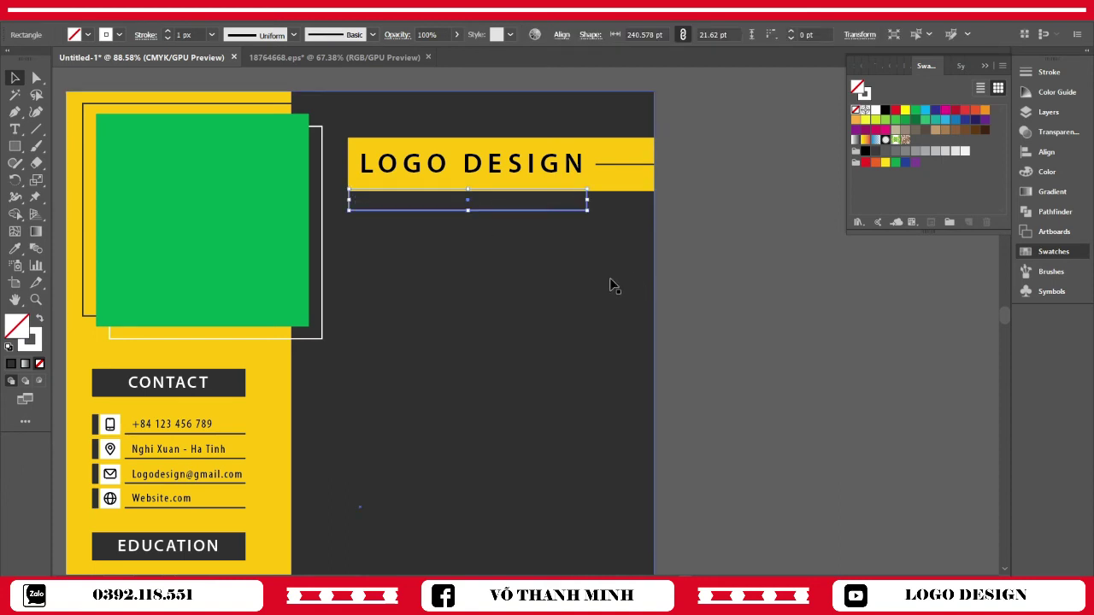
# - Left-align the outlined rectangle with the yellow LOGO DESIGN banner
pyautogui.click(763, 314)
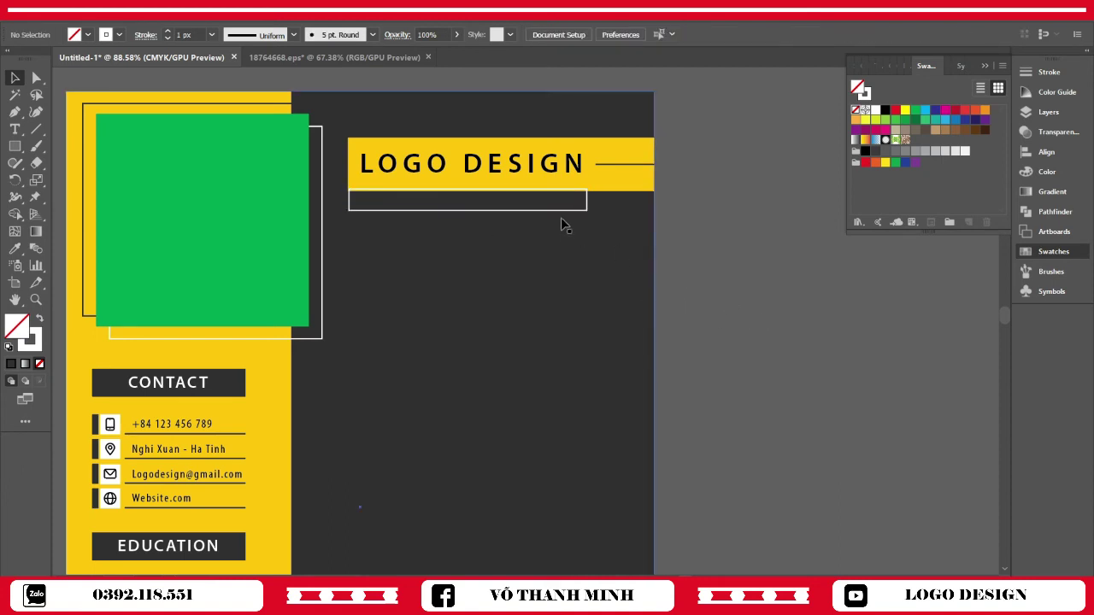
pyautogui.click(564, 214)
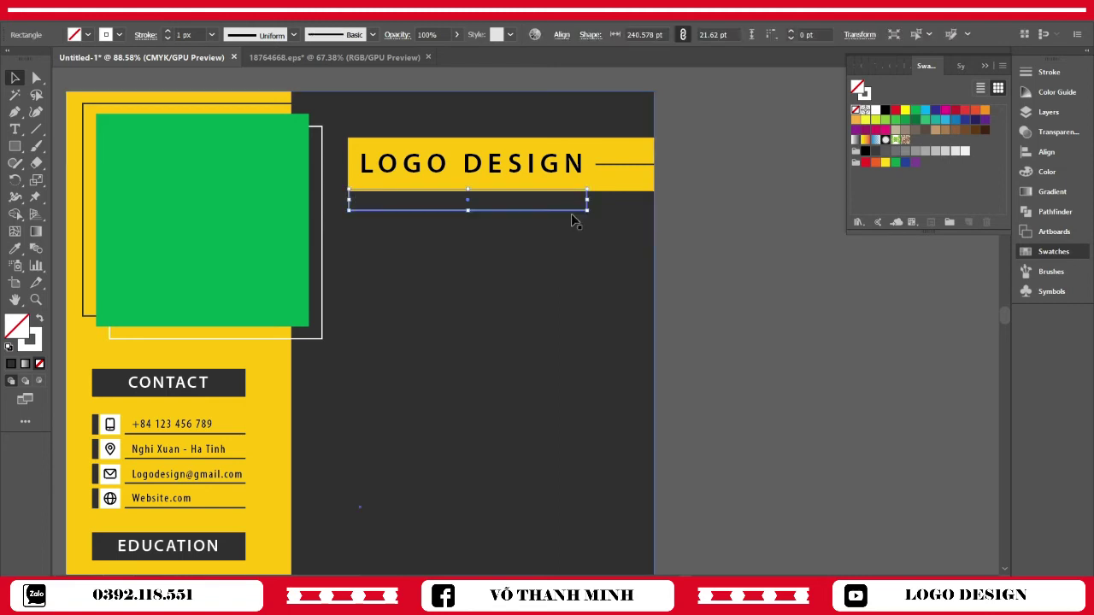
pyautogui.click(793, 225)
pyautogui.click(441, 211)
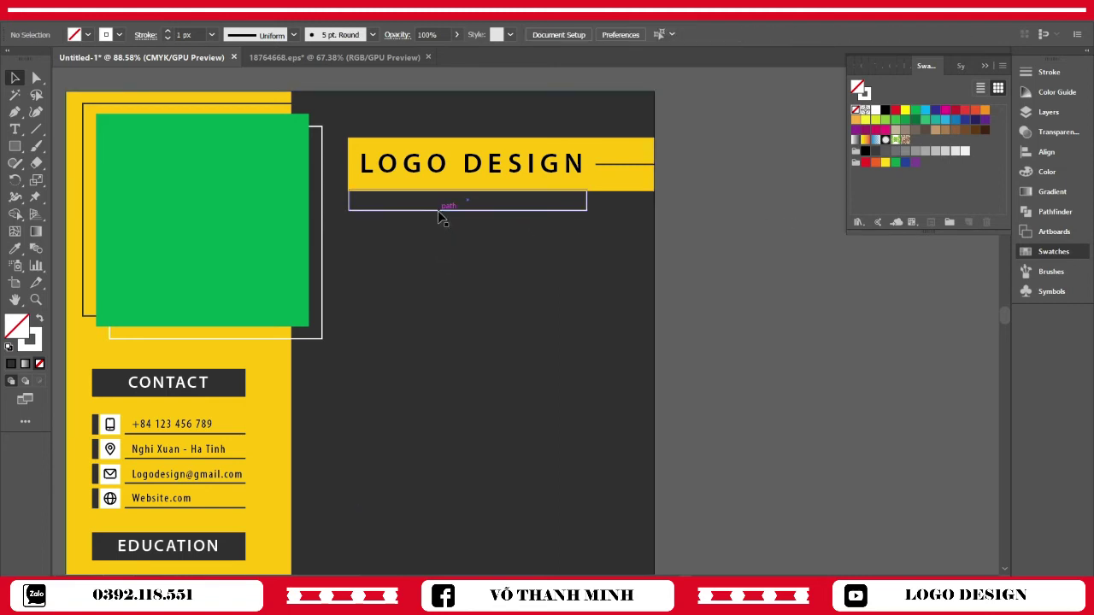
pyautogui.keyDown('shift'); pyautogui.click(355, 175); pyautogui.keyUp('shift')
pyautogui.click(590, 38)
pyautogui.click(590, 322)
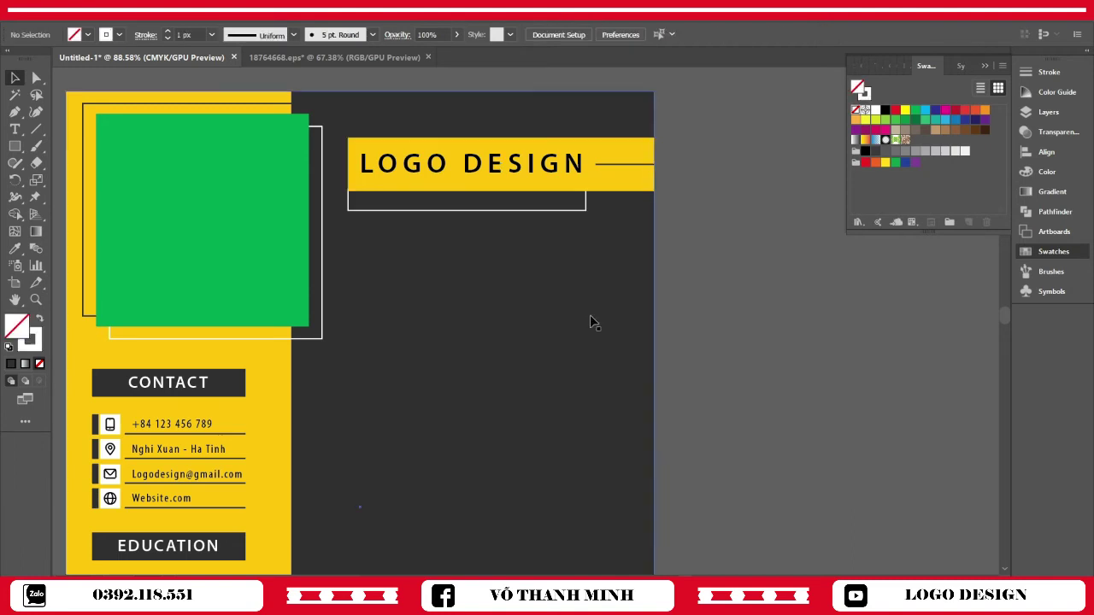
# - Expand the outlined rectangle's fill and stroke into a shape with Object > Expand
pyautogui.scroll(3, 419, 281)
pyautogui.click(342, 212)
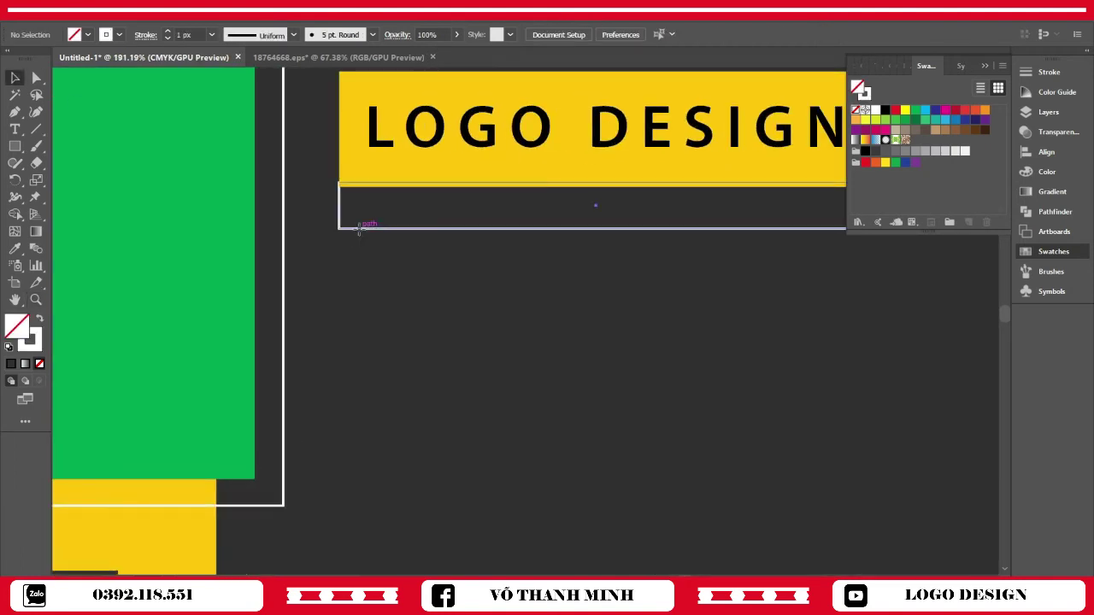
pyautogui.click(123, 10)
pyautogui.click(141, 145)
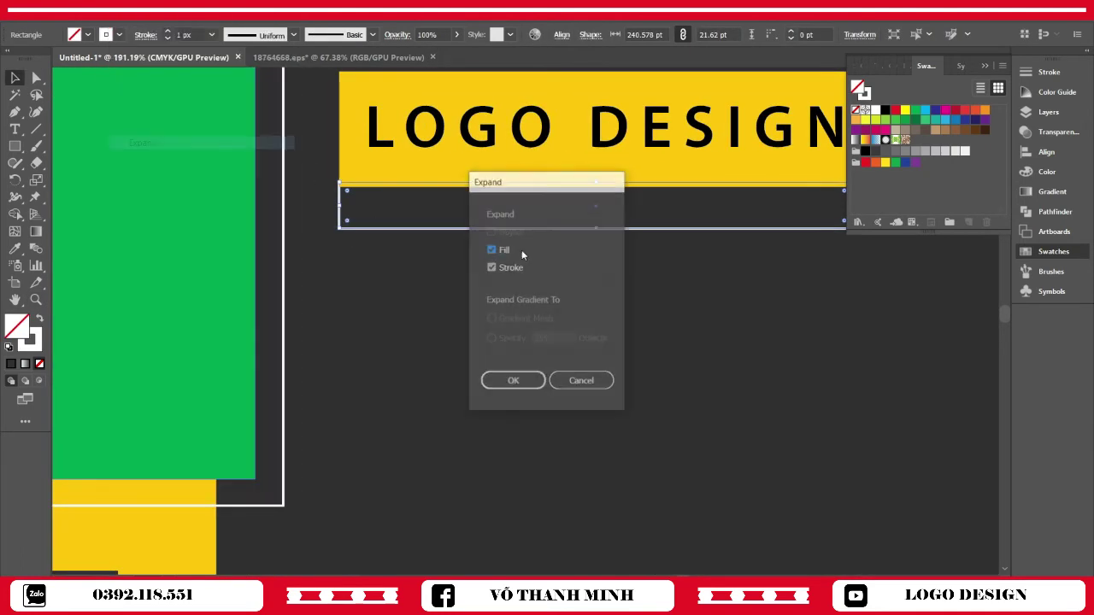
pyautogui.click(522, 383)
pyautogui.click(398, 244)
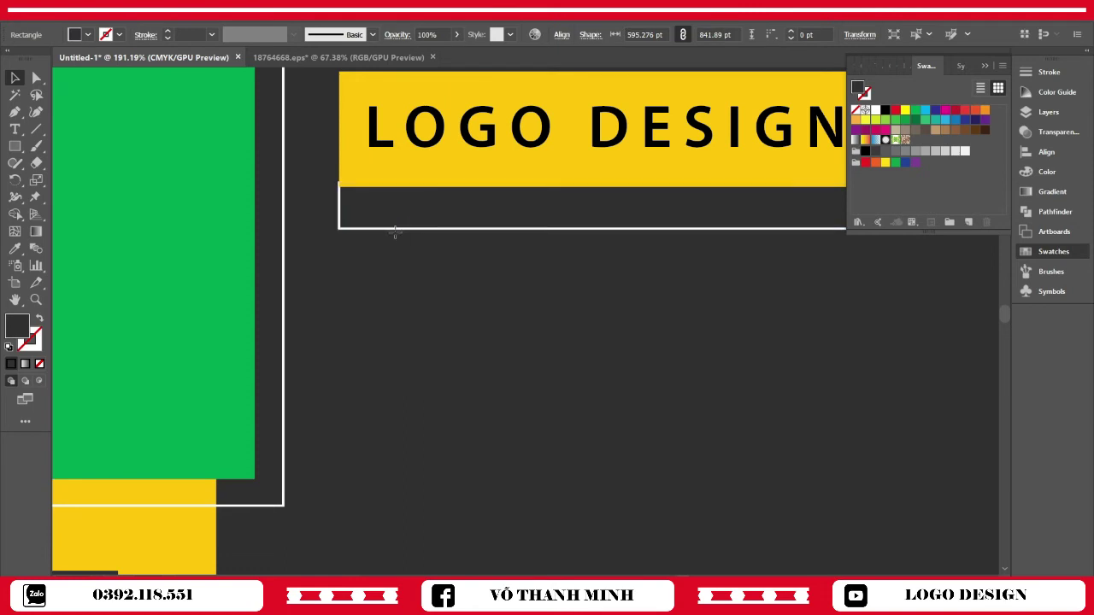
pyautogui.keyDown('shift'); pyautogui.click(353, 171); pyautogui.keyUp('shift')
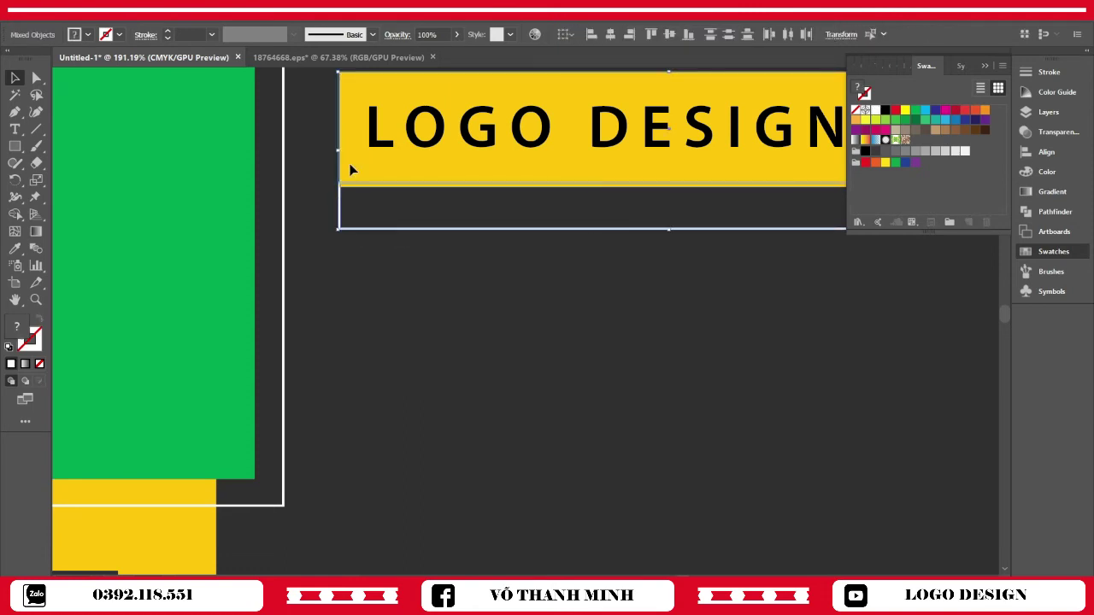
# - Type 'GRAPHIC DESIGNER' inside the outlined box, replacing the placeholder and fixing the typo
pyautogui.click(806, 335)
pyautogui.press('t')
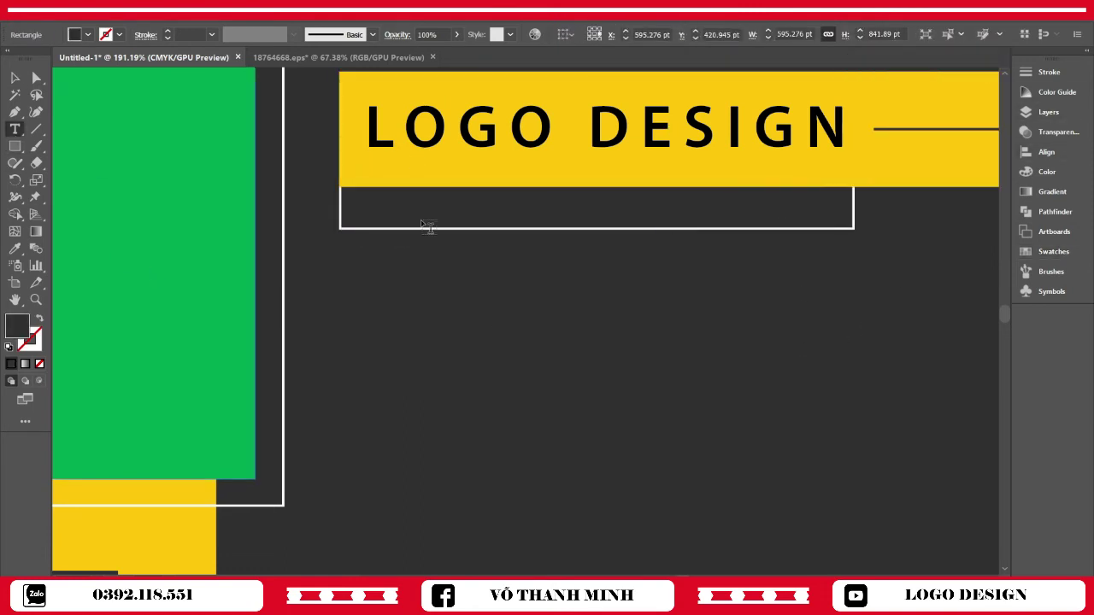
pyautogui.click(424, 226)
pyautogui.press('BackSpace')
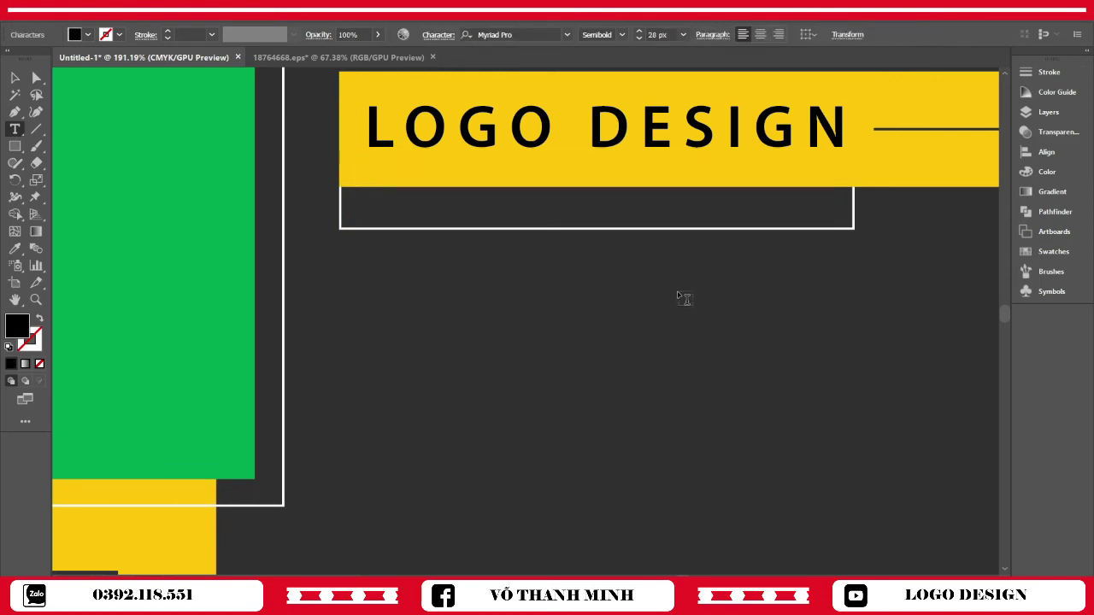
pyautogui.write('P')
pyautogui.press('BackSpace')
pyautogui.write('GRAPH')
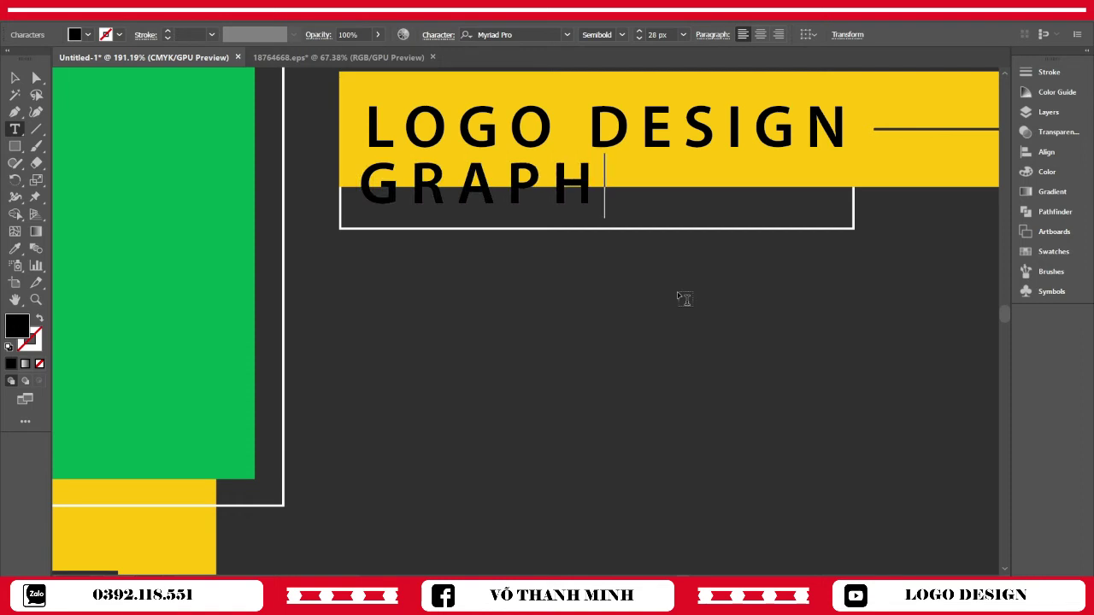
pyautogui.write('IC DÉIGN')
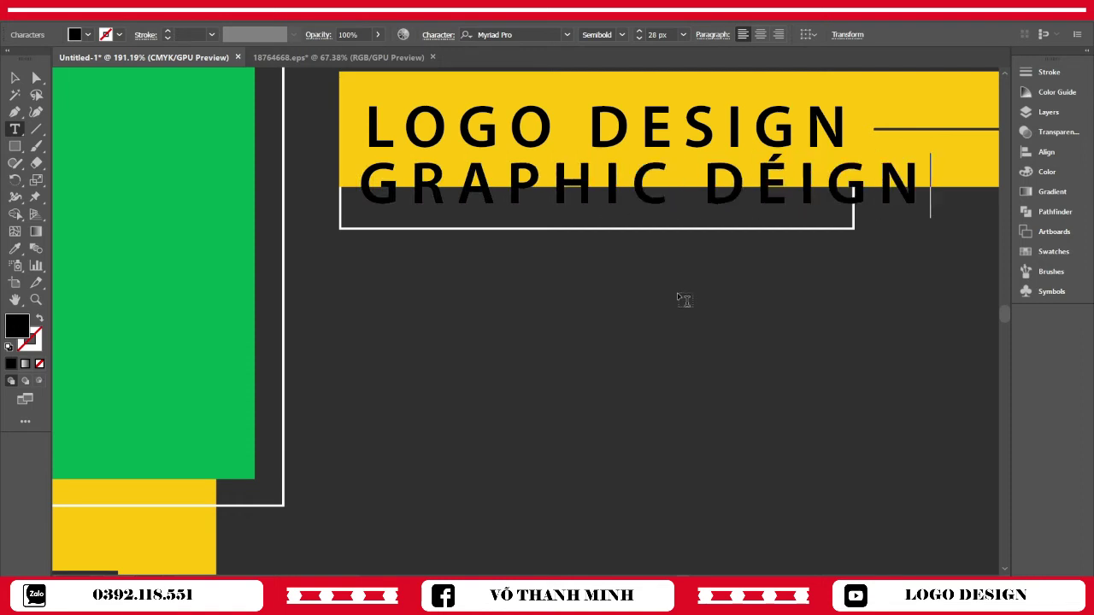
pyautogui.write('ER')
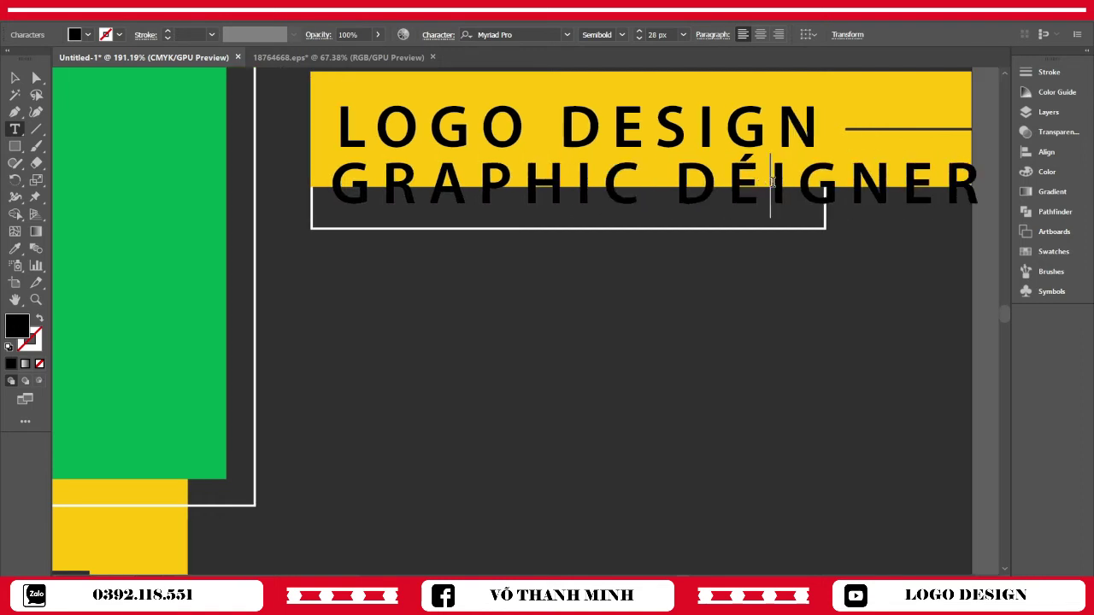
pyautogui.press('BackSpace')
pyautogui.write('ES')
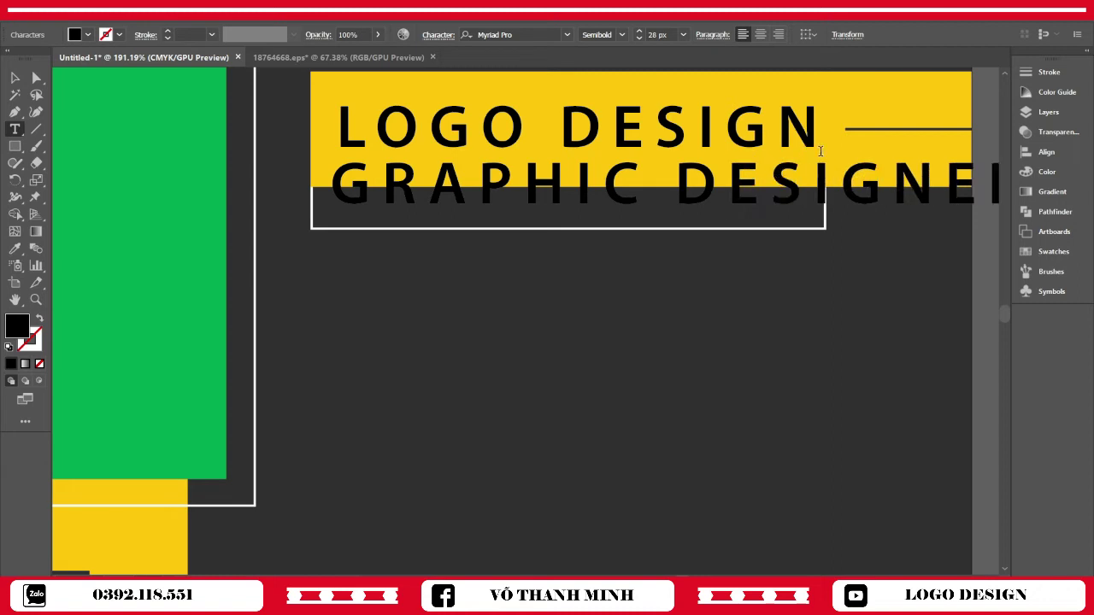
pyautogui.press('Escape')
pyautogui.scroll(-3, 586, 326)
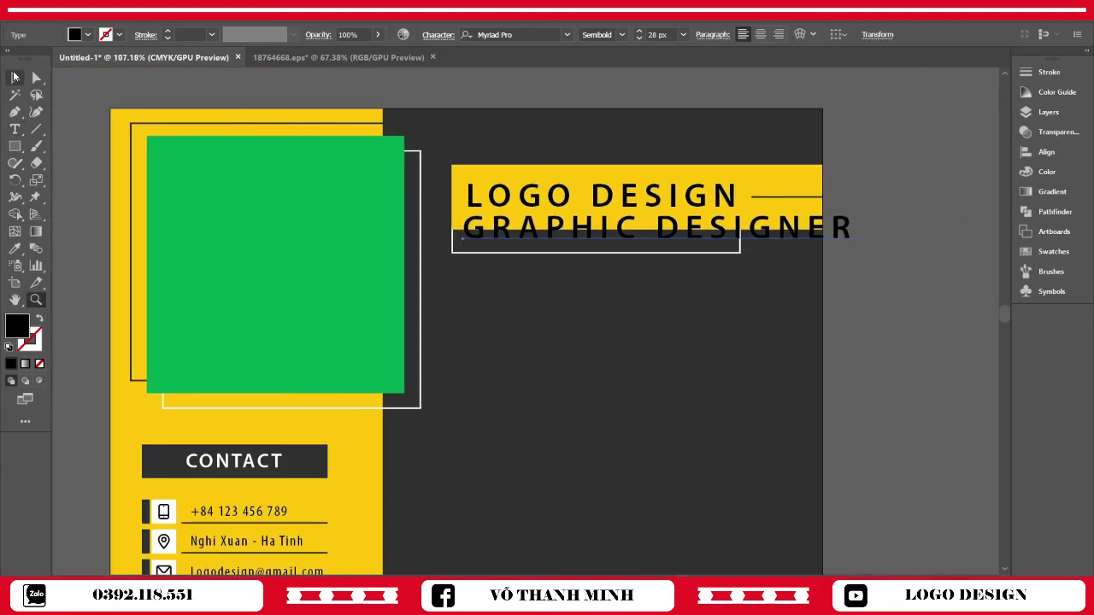
# - Set the GRAPHIC DESIGNER subtitle to 12 px and white
pyautogui.moveTo(872, 214)
pyautogui.mouseDown()
pyautogui.moveTo(796, 245)
pyautogui.moveTo(489, 259)
pyautogui.mouseUp()
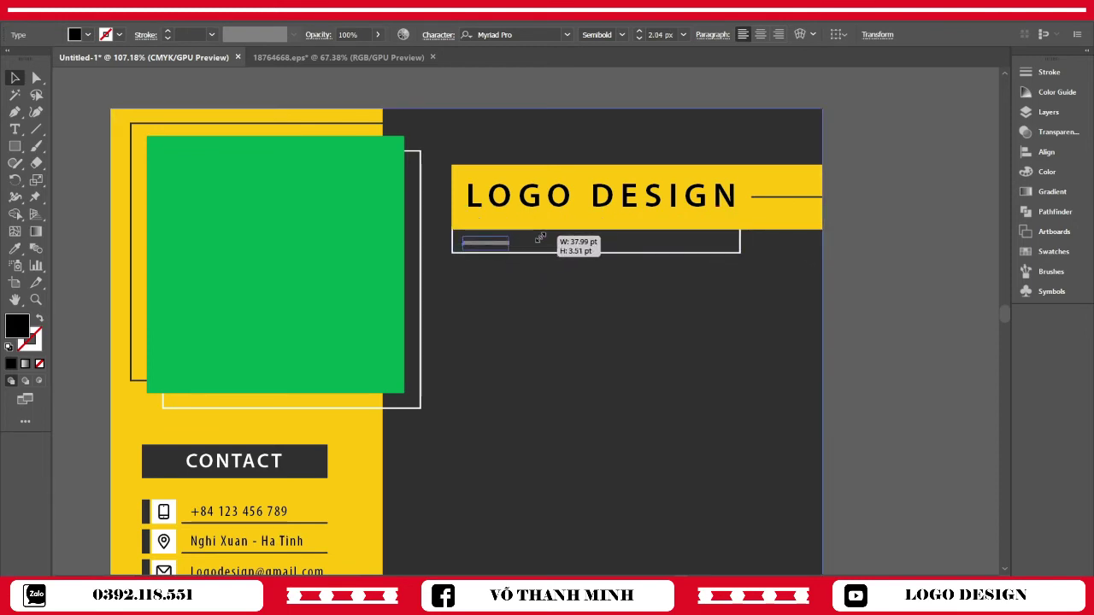
pyautogui.click(505, 249)
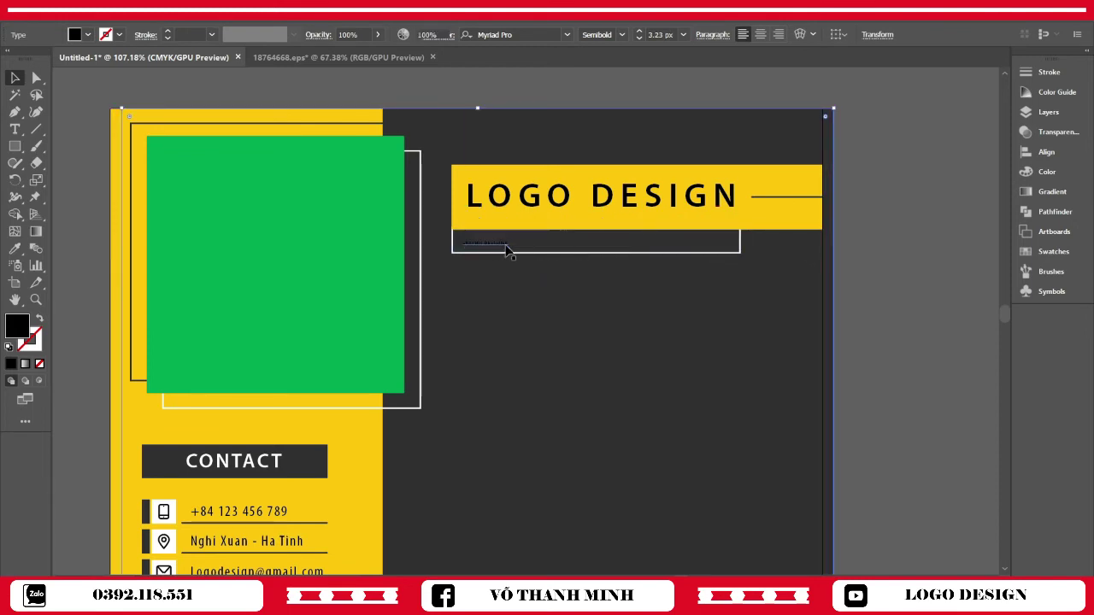
pyautogui.click(833, 302)
pyautogui.click(485, 243)
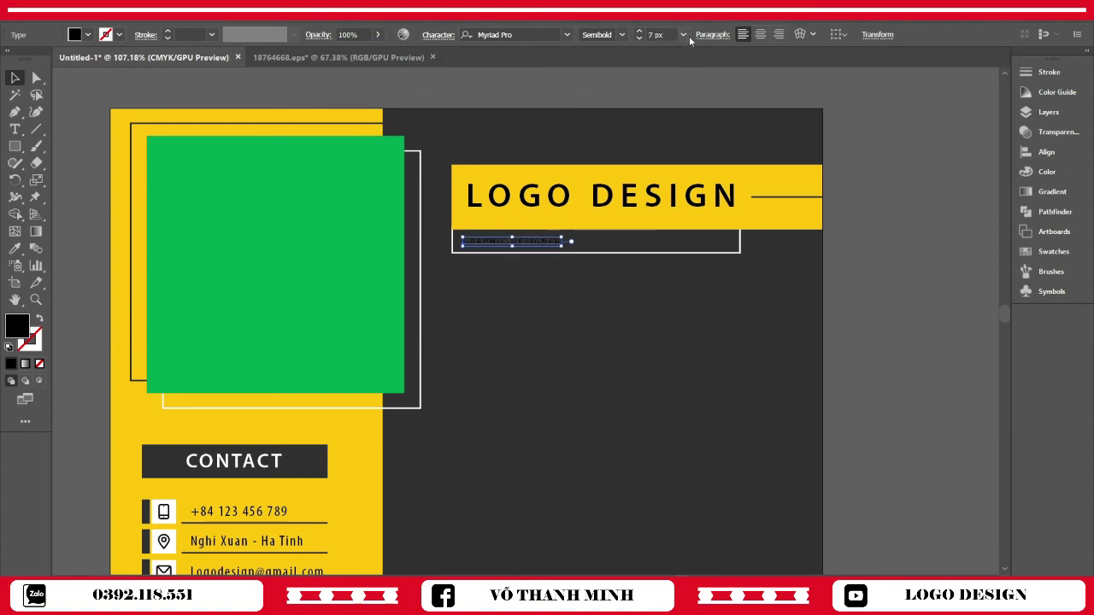
pyautogui.click(683, 35)
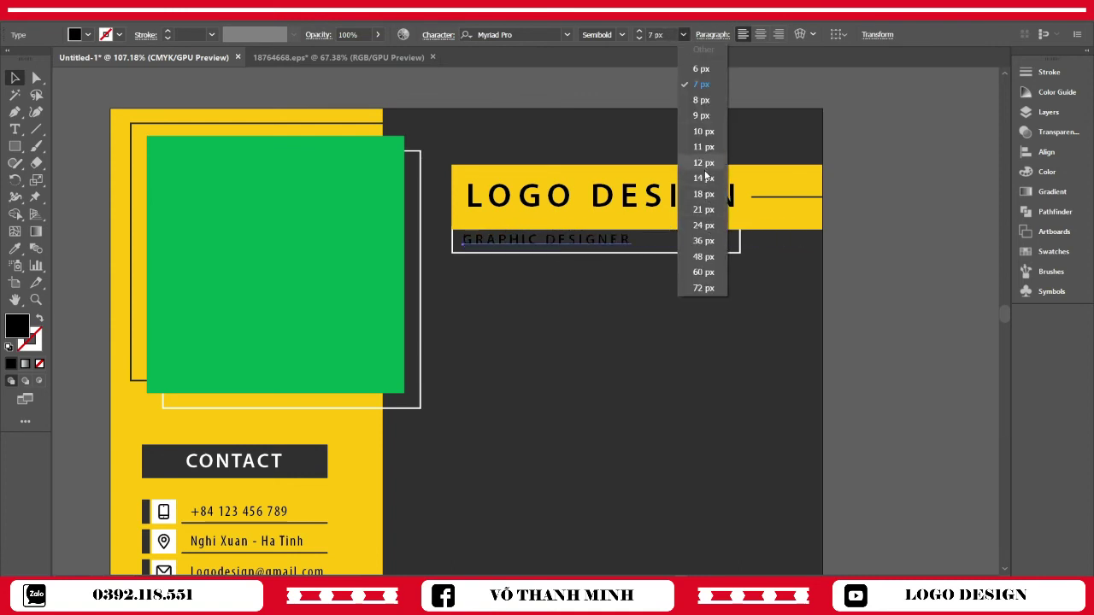
pyautogui.click(704, 163)
pyautogui.click(1054, 251)
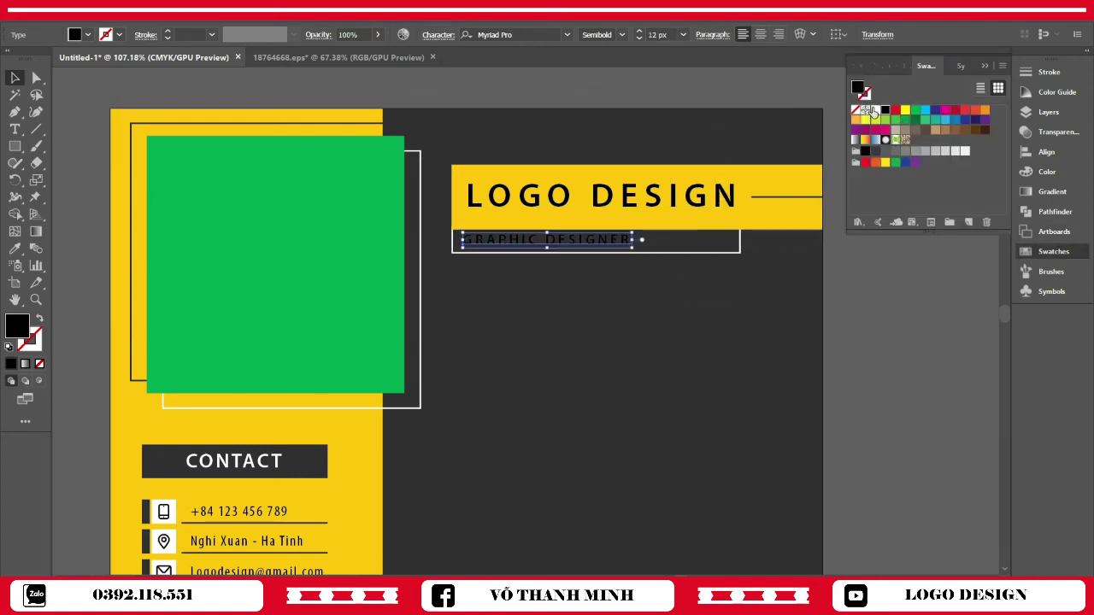
pyautogui.click(874, 111)
# - Position the subtitle within its outlined box and stretch the text wider
pyautogui.click(885, 308)
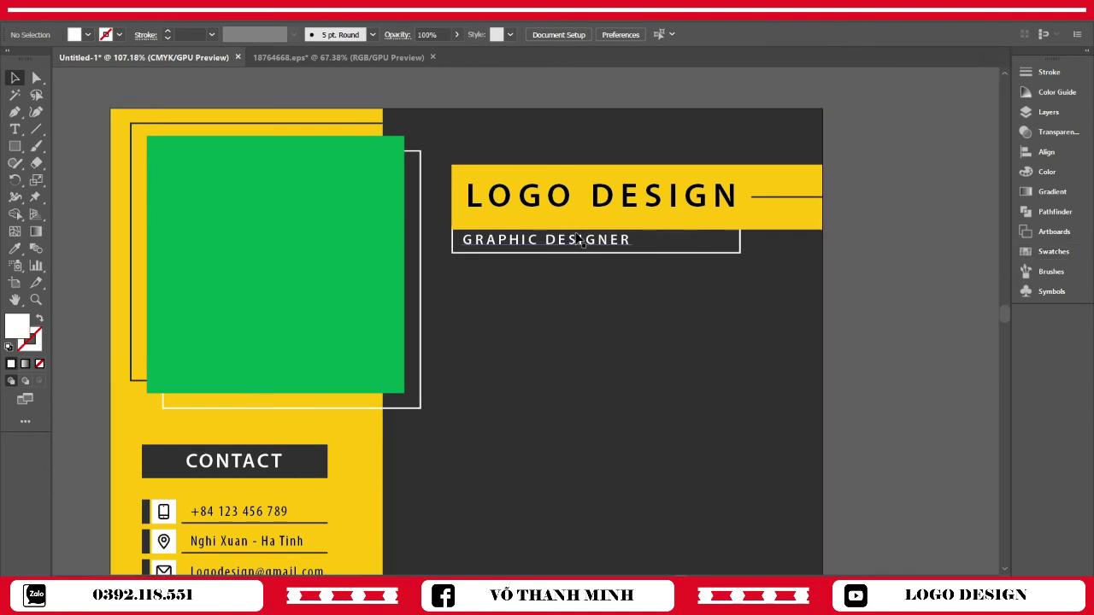
pyautogui.click(641, 248)
pyautogui.keyDown('shift'); pyautogui.click(643, 253); pyautogui.keyUp('shift')
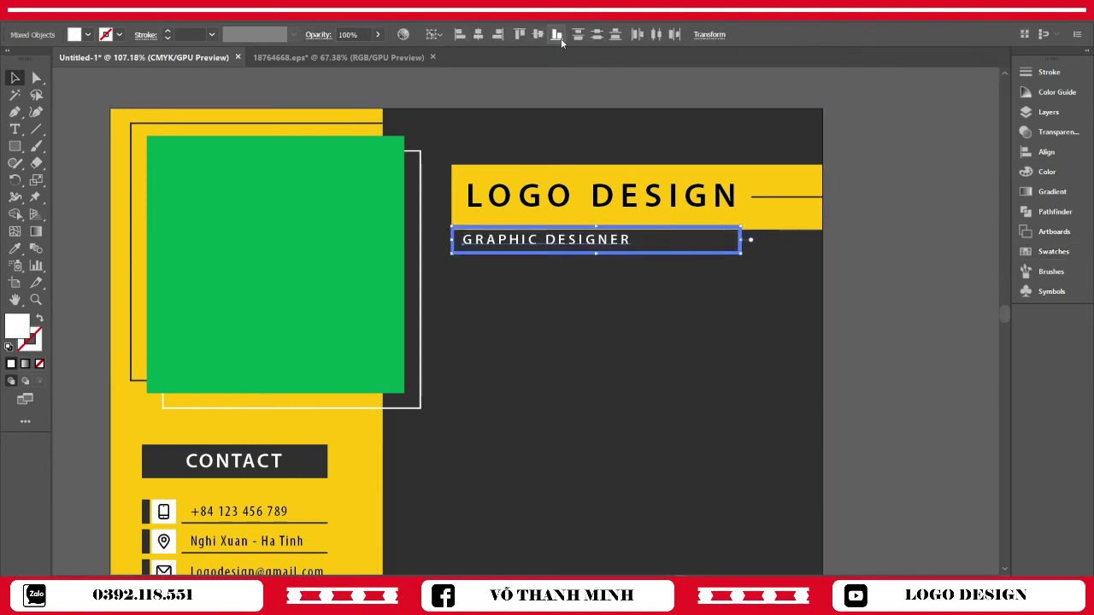
pyautogui.click(866, 193)
pyautogui.hotkey('ctrl', 'z')
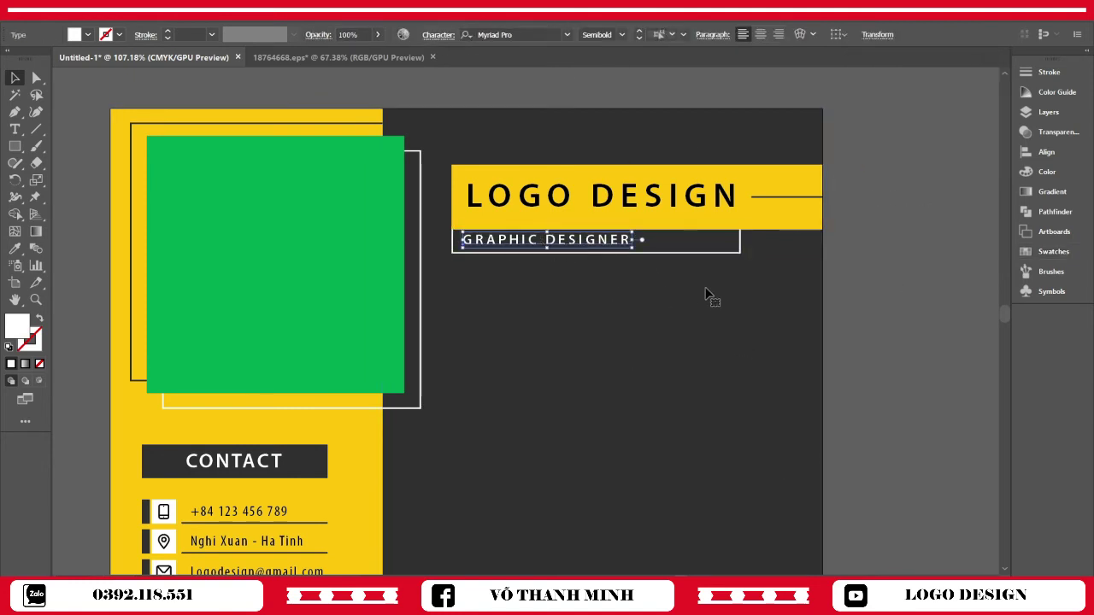
pyautogui.click(769, 410)
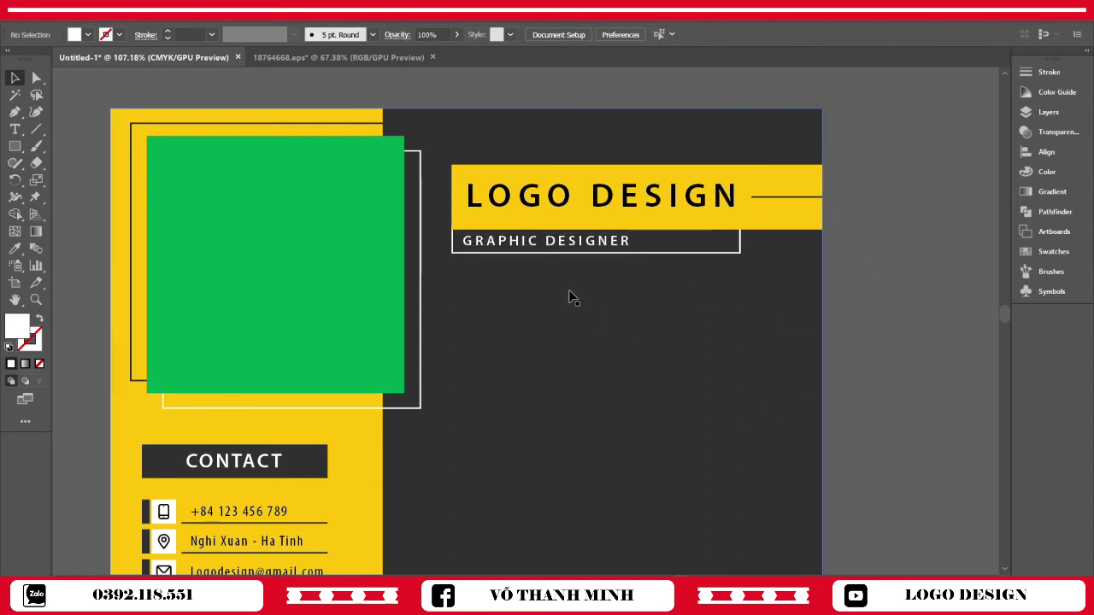
pyautogui.click(637, 242)
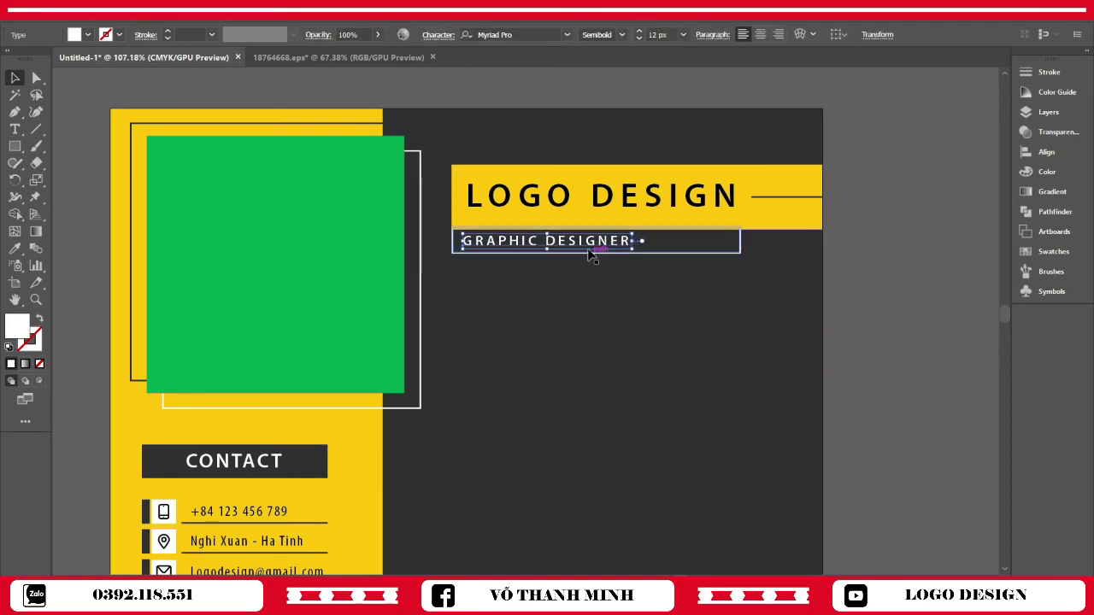
pyautogui.moveTo(642, 241); pyautogui.dragTo(654, 242)
# - Draw an area text frame below the subtitle filled with Lorem ipsum placeholder text
pyautogui.click(837, 248)
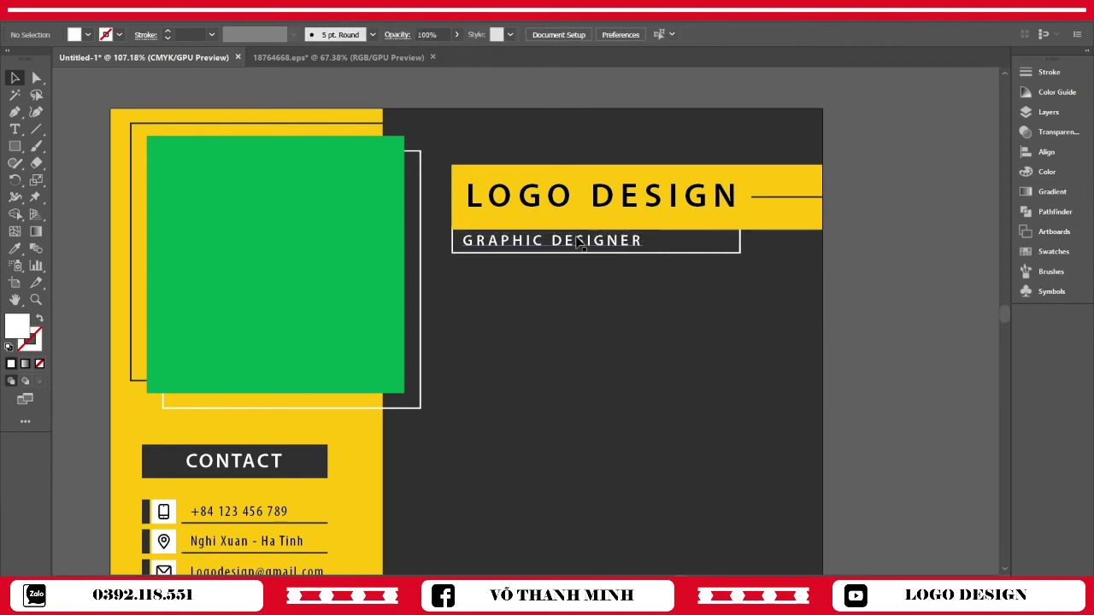
pyautogui.click(723, 262)
pyautogui.click(654, 372)
pyautogui.press('z')
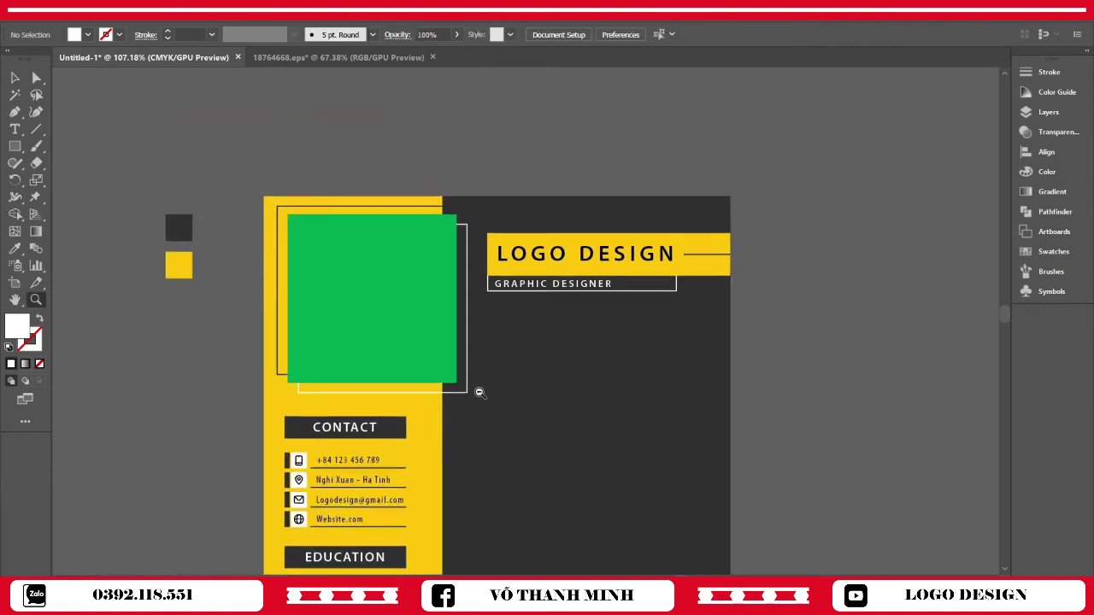
pyautogui.moveTo(478, 390); pyautogui.dragTo(530, 435)
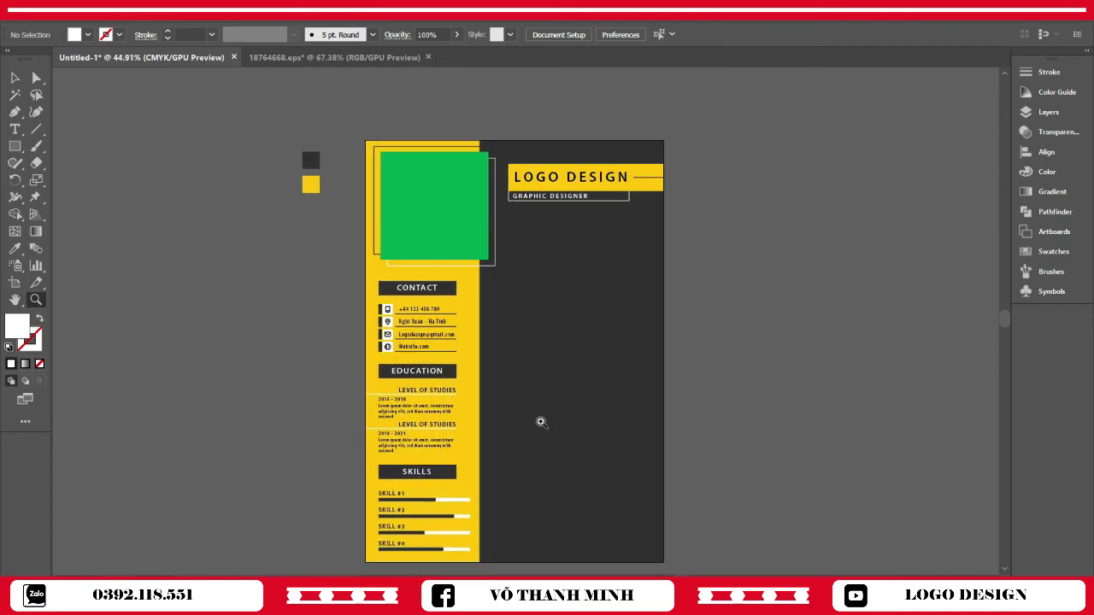
pyautogui.moveTo(586, 256); pyautogui.dragTo(430, 282)
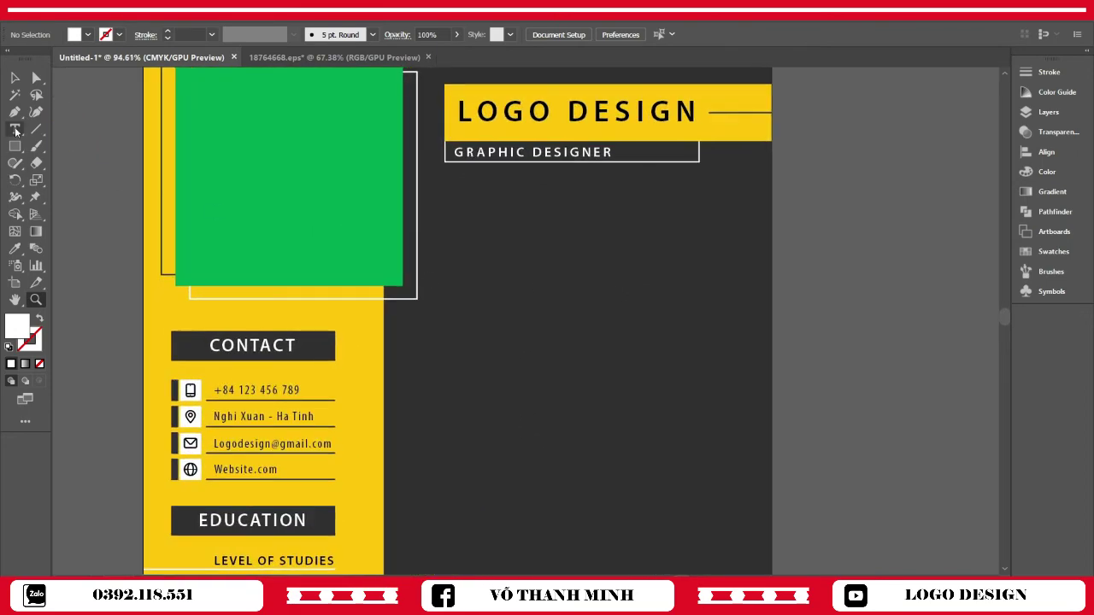
pyautogui.click(16, 129)
pyautogui.moveTo(446, 182)
pyautogui.mouseDown()
pyautogui.moveTo(740, 300)
pyautogui.moveTo(752, 293)
pyautogui.mouseUp()
pyautogui.press('Escape')
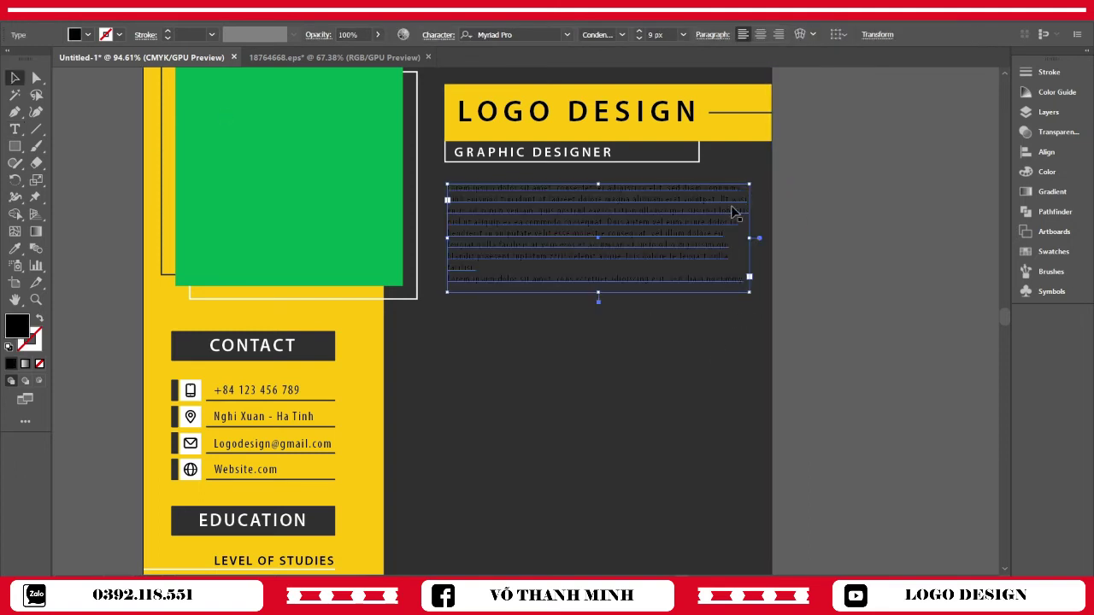
# - Make the placeholder paragraph white and left-align it with the subtitle box
pyautogui.click(1050, 251)
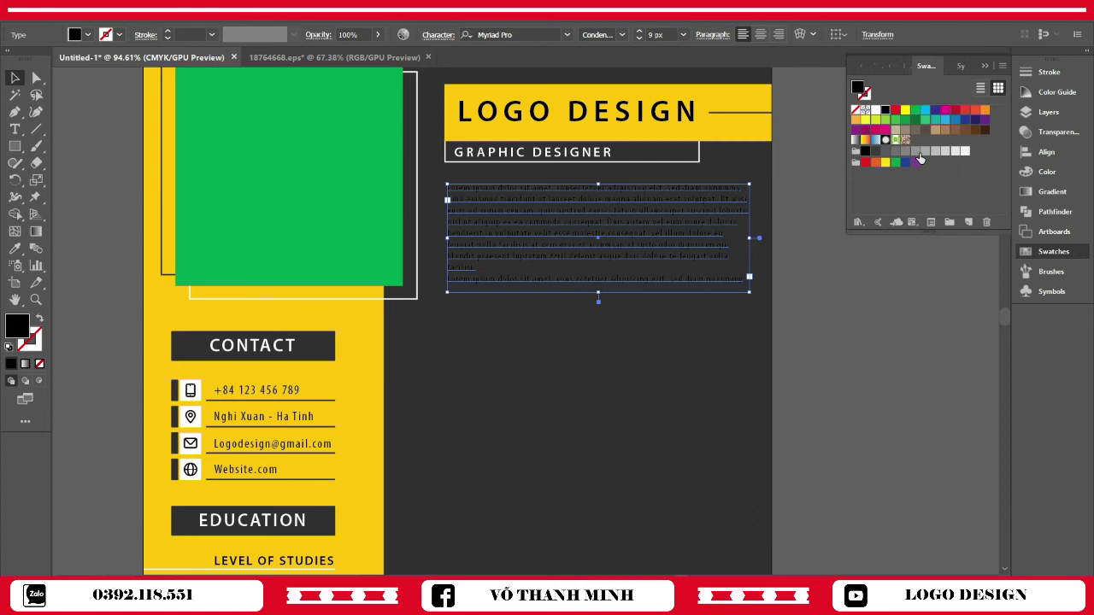
pyautogui.click(875, 110)
pyautogui.click(900, 331)
pyautogui.scroll(-2, 864, 362)
pyautogui.scroll(1, 511, 236)
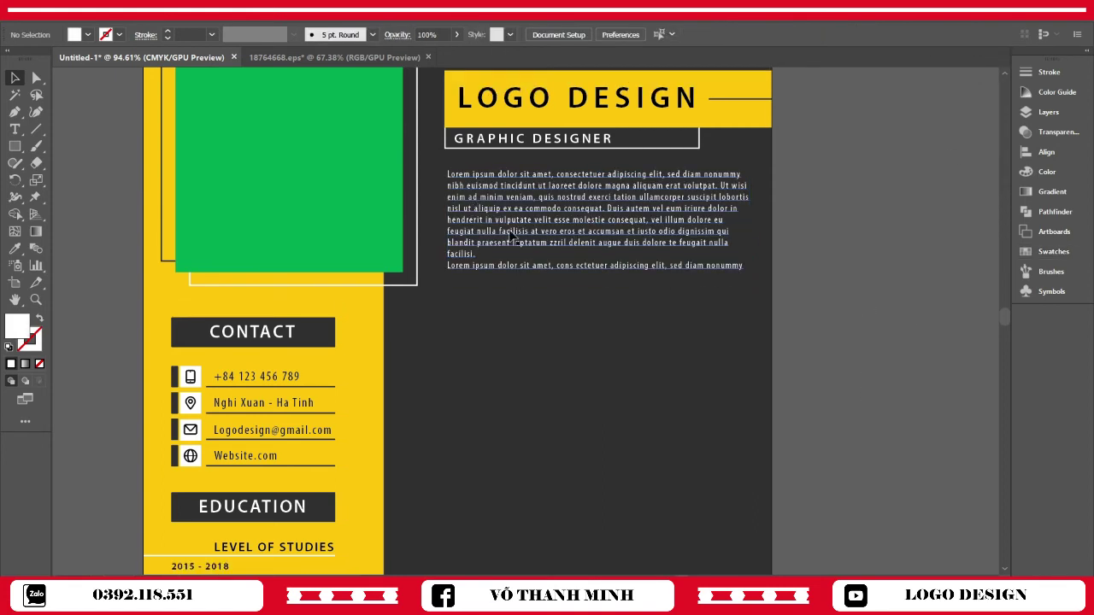
pyautogui.moveTo(555, 304); pyautogui.dragTo(443, 146)
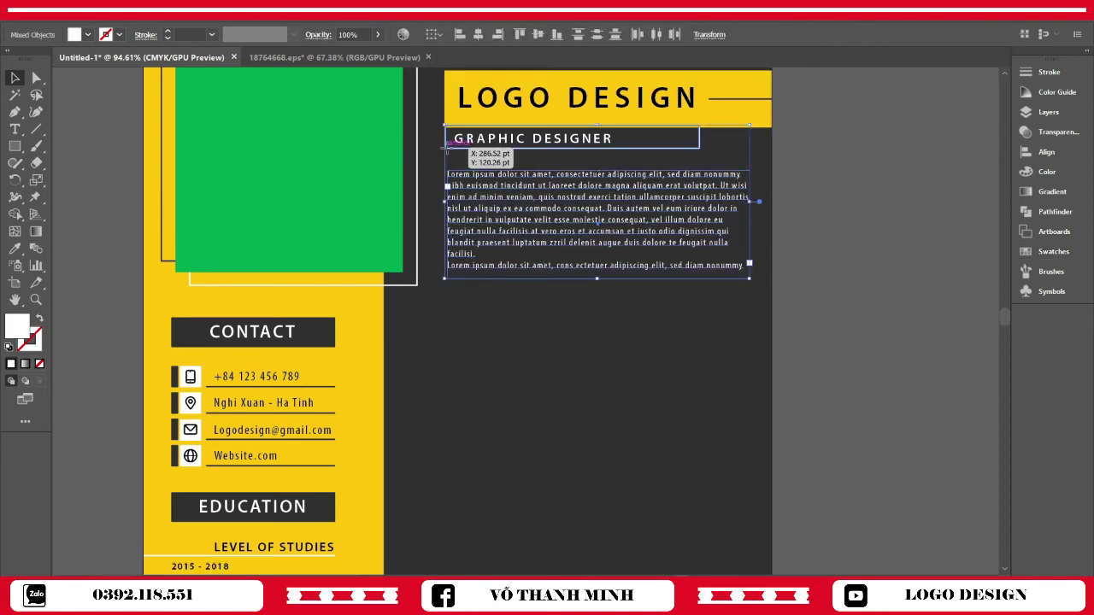
pyautogui.click(858, 290)
pyautogui.scroll(-2, 595, 340)
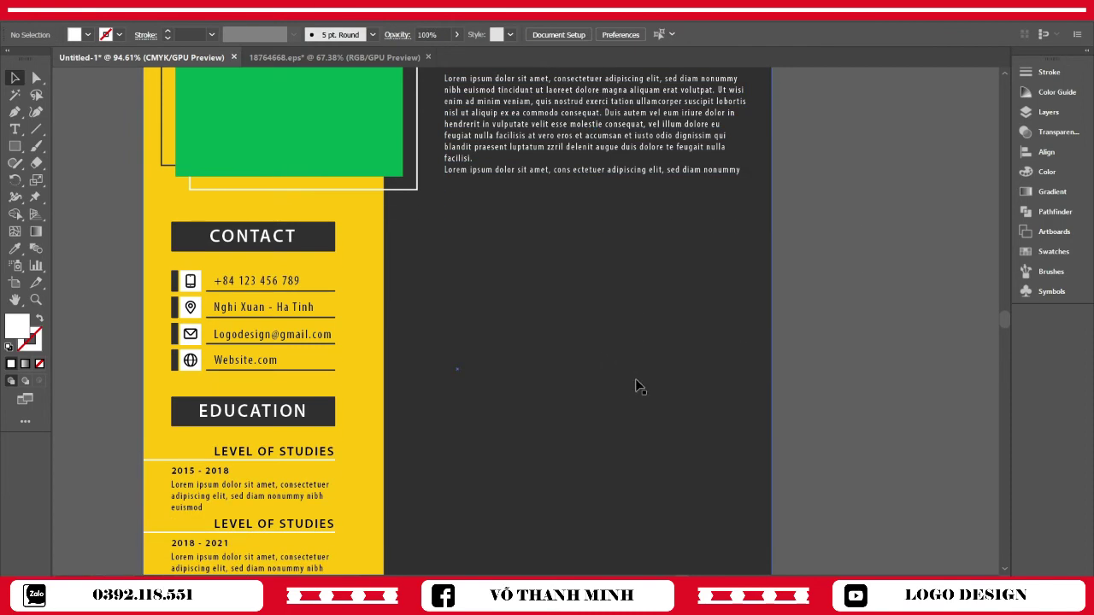
# - Draw a white 245.526 × 27.885 pt rectangle in the dark area beside the CONTACT heading
pyautogui.press('z')
pyautogui.moveTo(635, 378); pyautogui.dragTo(574, 410)
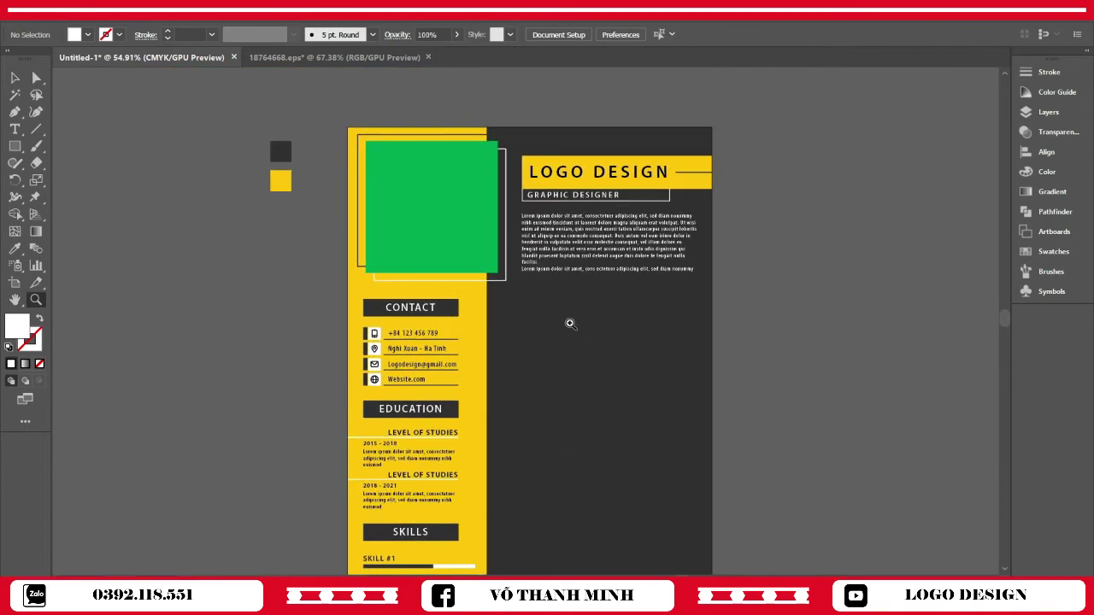
pyautogui.scroll(-1, 570, 323)
pyautogui.press('m')
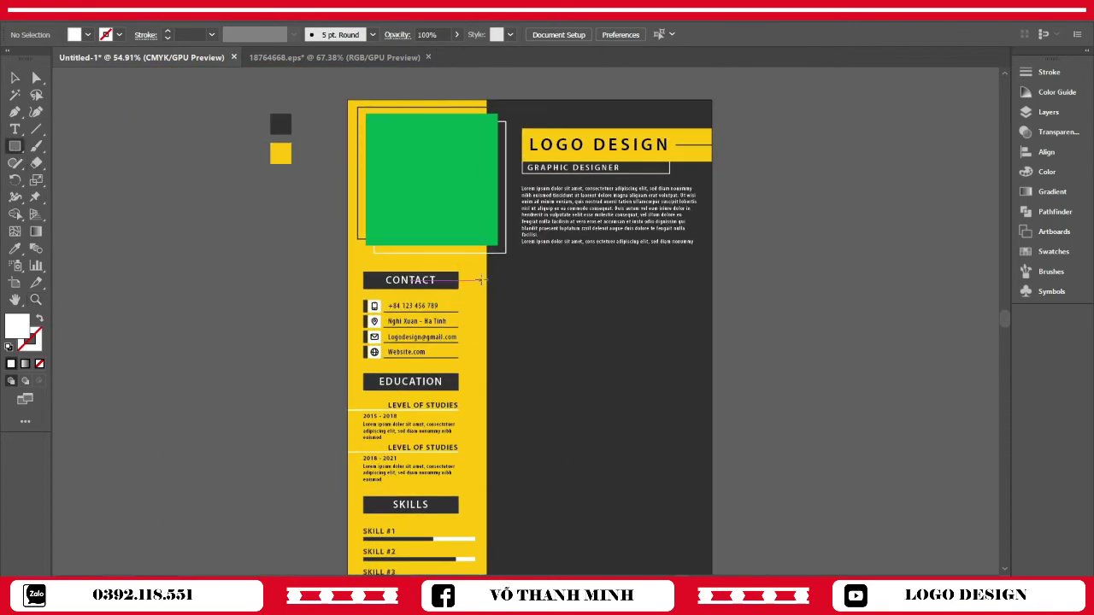
pyautogui.moveTo(480, 270); pyautogui.dragTo(653, 289)
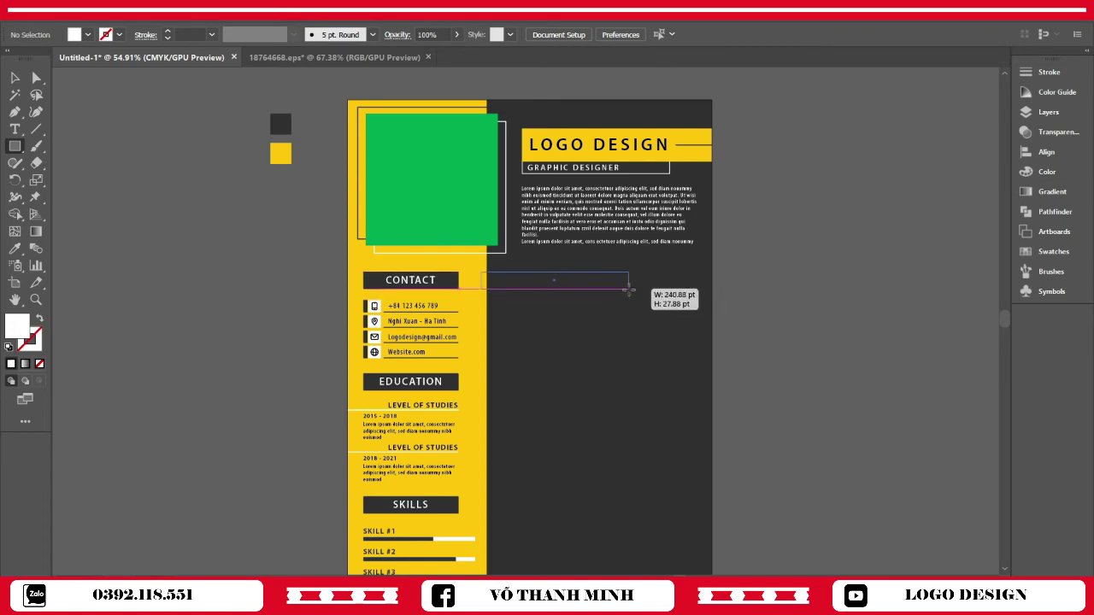
pyautogui.moveTo(653, 290); pyautogui.dragTo(632, 289)
pyautogui.scroll(-4, 655, 356)
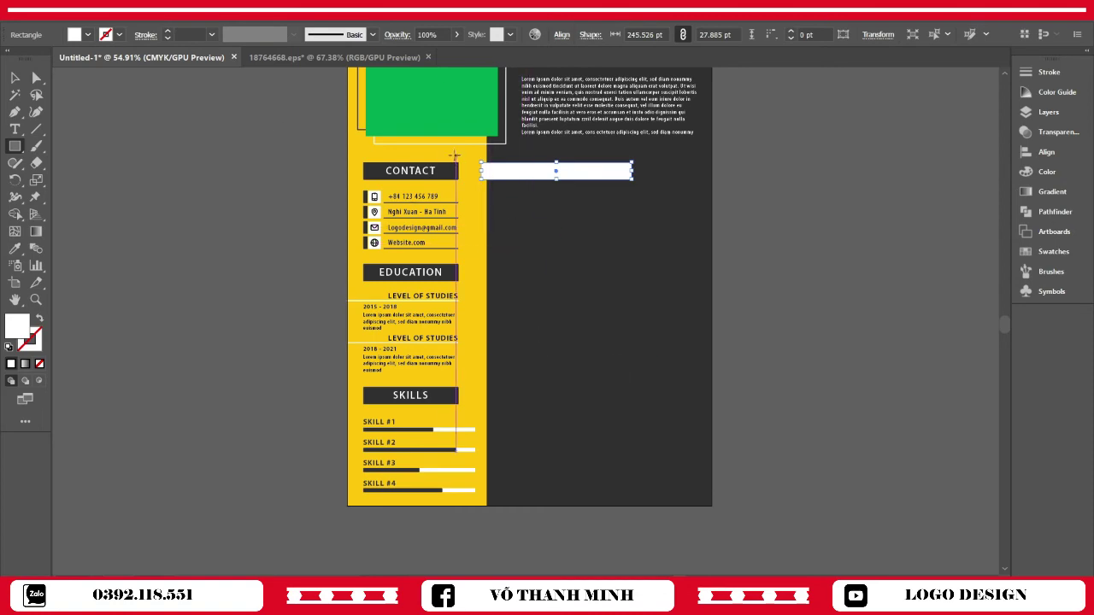
pyautogui.hotkey('ctrl', 'shift', 'a')
pyautogui.scroll(1, 537, 313)
pyautogui.scroll(-1, 537, 313)
# - Place text on the white bar's left end in 23 px Myriad Pro Semibold and retype it 'work'
pyautogui.press('v')
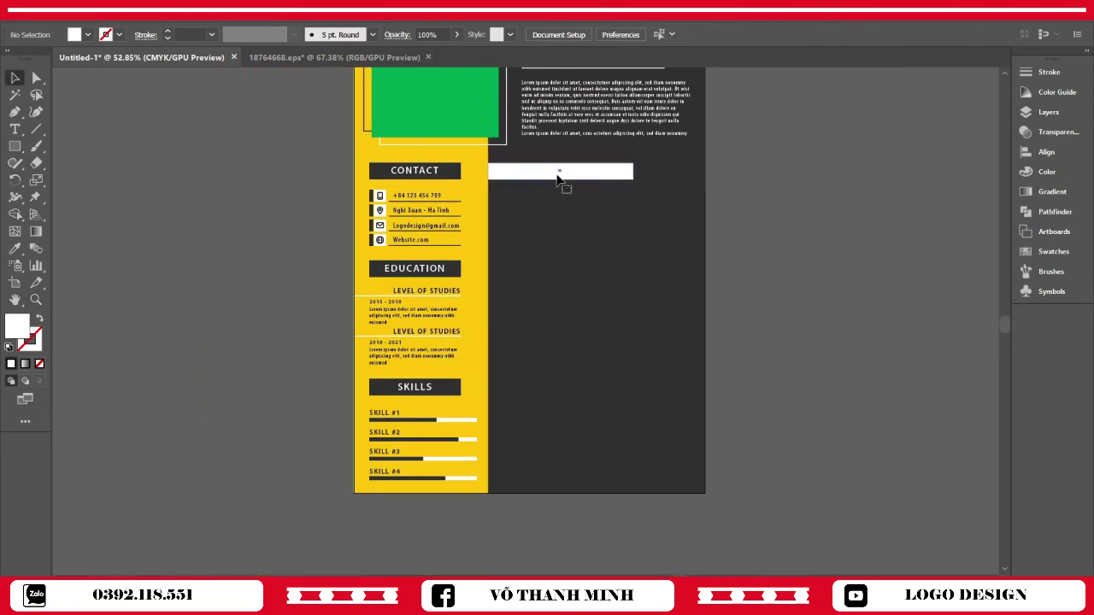
pyautogui.press('t')
pyautogui.click(494, 167)
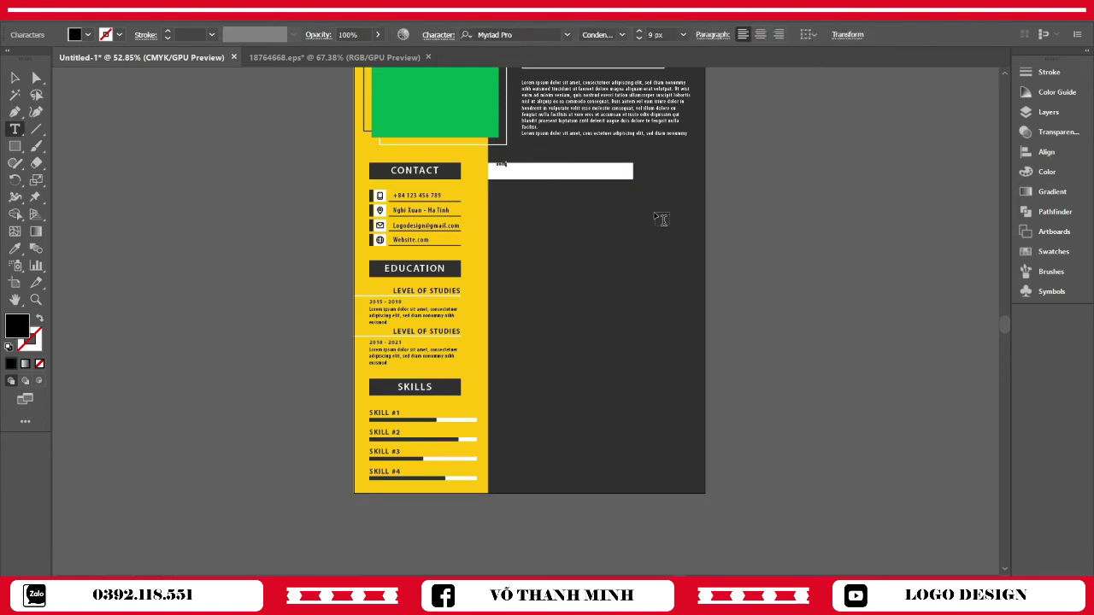
pyautogui.click(15, 77)
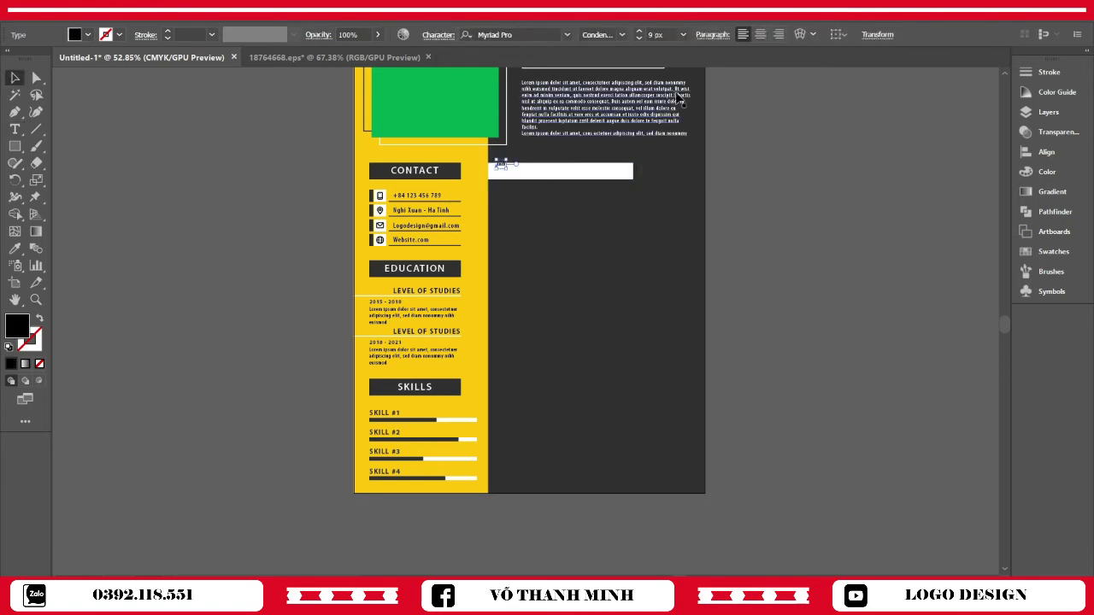
pyautogui.scroll(7, 655, 34)
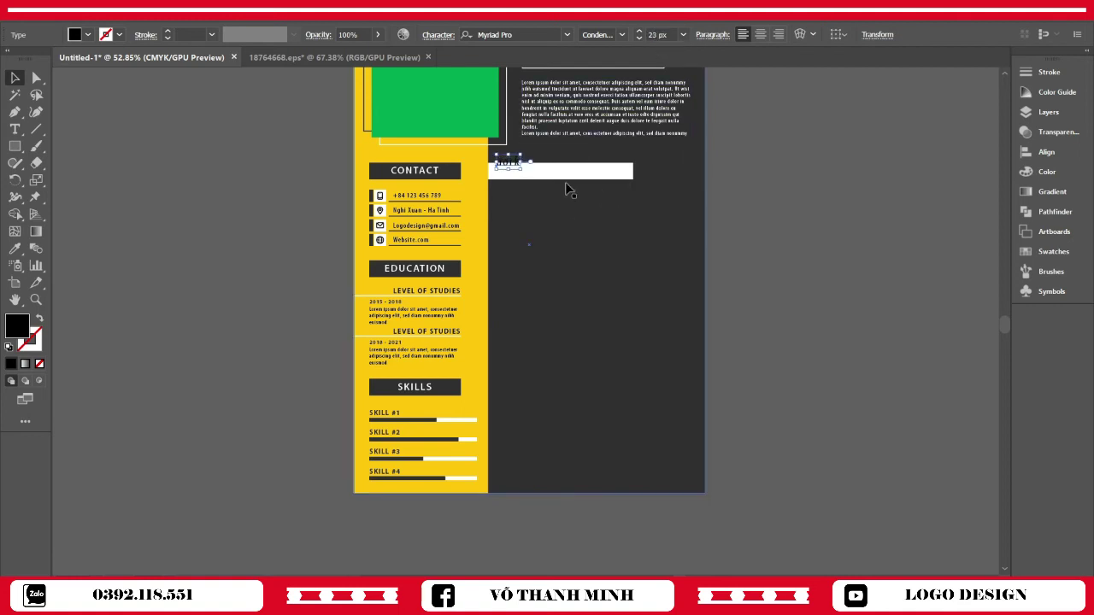
pyautogui.moveTo(509, 165); pyautogui.dragTo(513, 176)
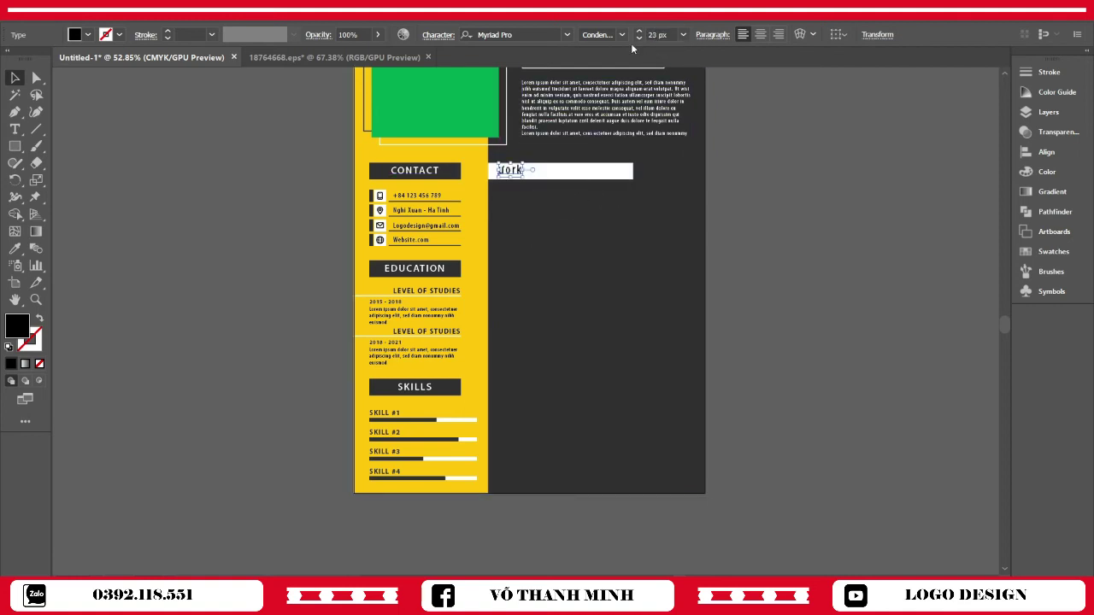
pyautogui.click(621, 37)
pyautogui.click(619, 146)
pyautogui.doubleClick(523, 170)
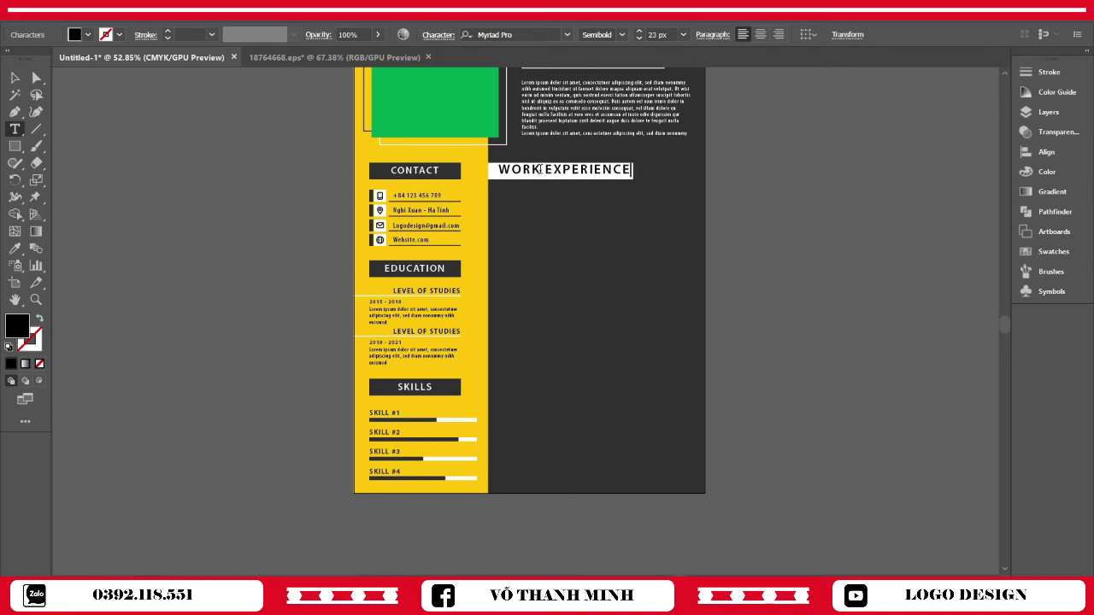
# - Copy the CONTACT heading's style onto WORK EXPERIENCE and colour its letters dark charcoal
pyautogui.click(14, 248)
pyautogui.click(419, 171)
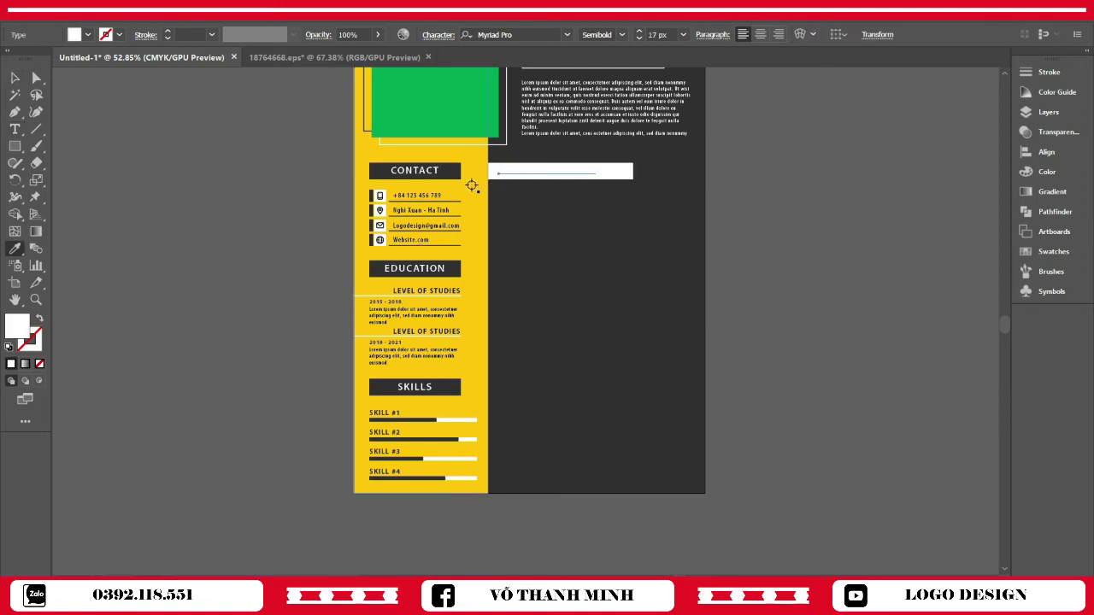
pyautogui.click(1047, 250)
pyautogui.click(696, 255)
pyautogui.press('v')
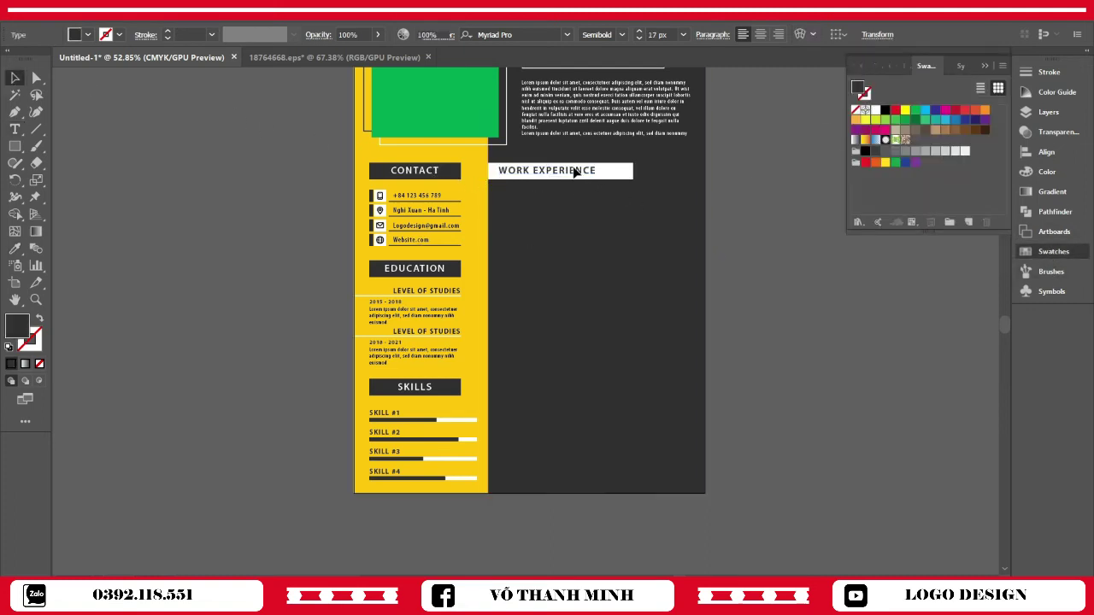
pyautogui.click(622, 174)
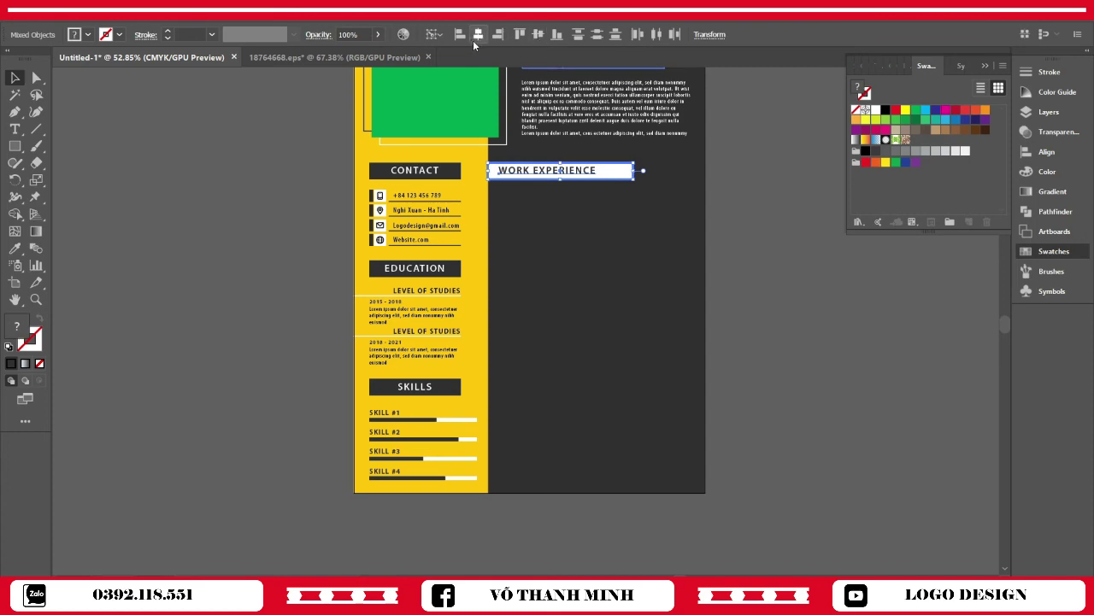
# - Zoom out to see the whole résumé page
pyautogui.click(759, 229)
pyautogui.moveTo(759, 232)
pyautogui.mouseDown()
pyautogui.moveTo(689, 362)
pyautogui.moveTo(658, 301)
pyautogui.mouseUp()
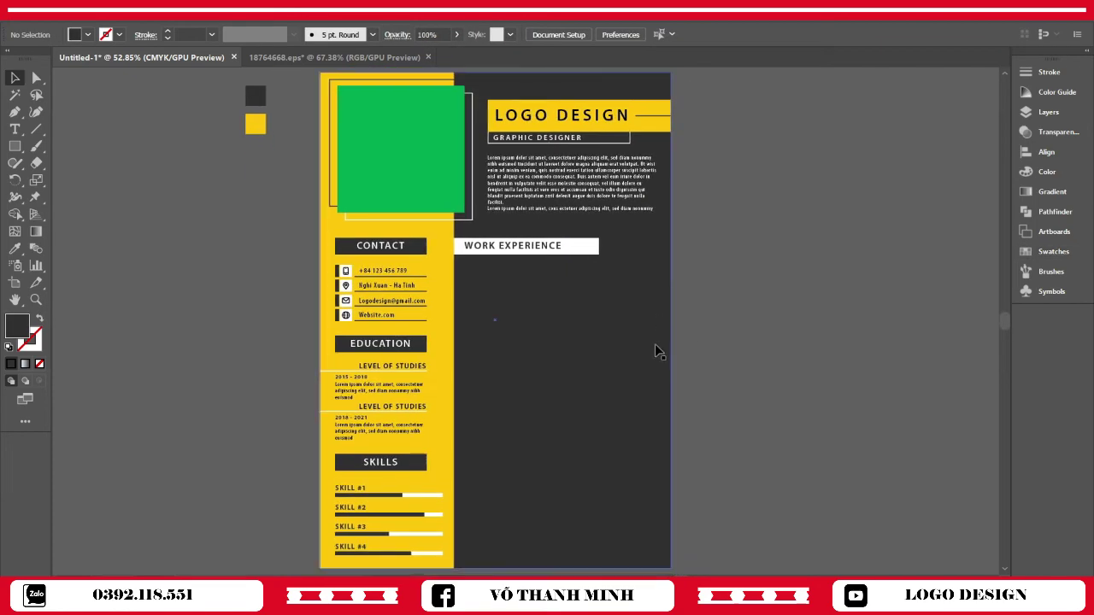
pyautogui.press('z')
pyautogui.moveTo(590, 370); pyautogui.dragTo(558, 373)
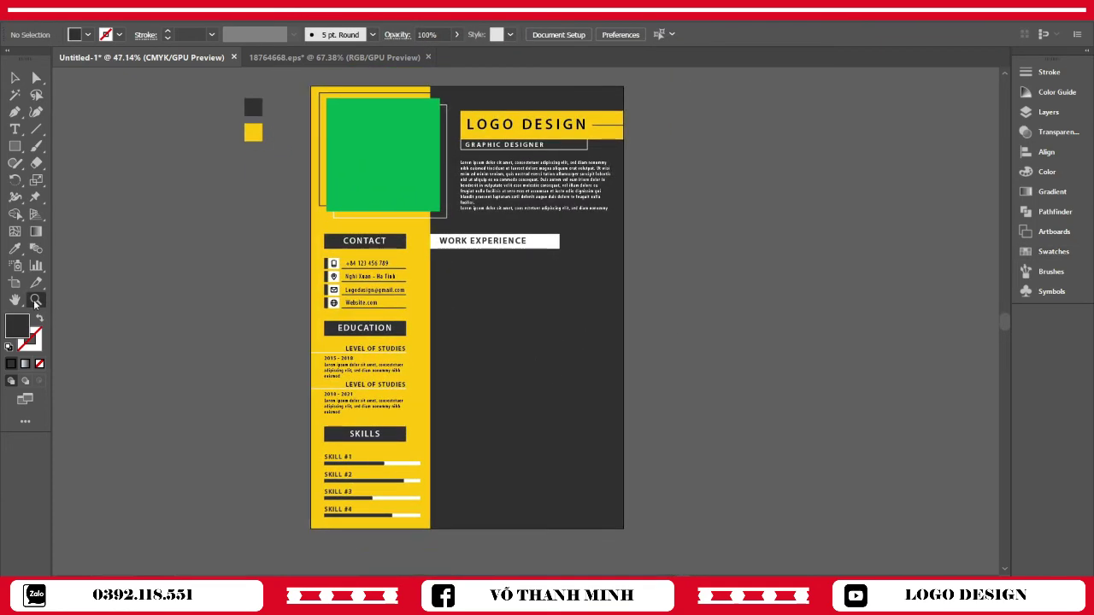
# - Duplicate the heading text below it and retype it as 'COMPANY NAME/ JOB POSITION'
pyautogui.click(15, 77)
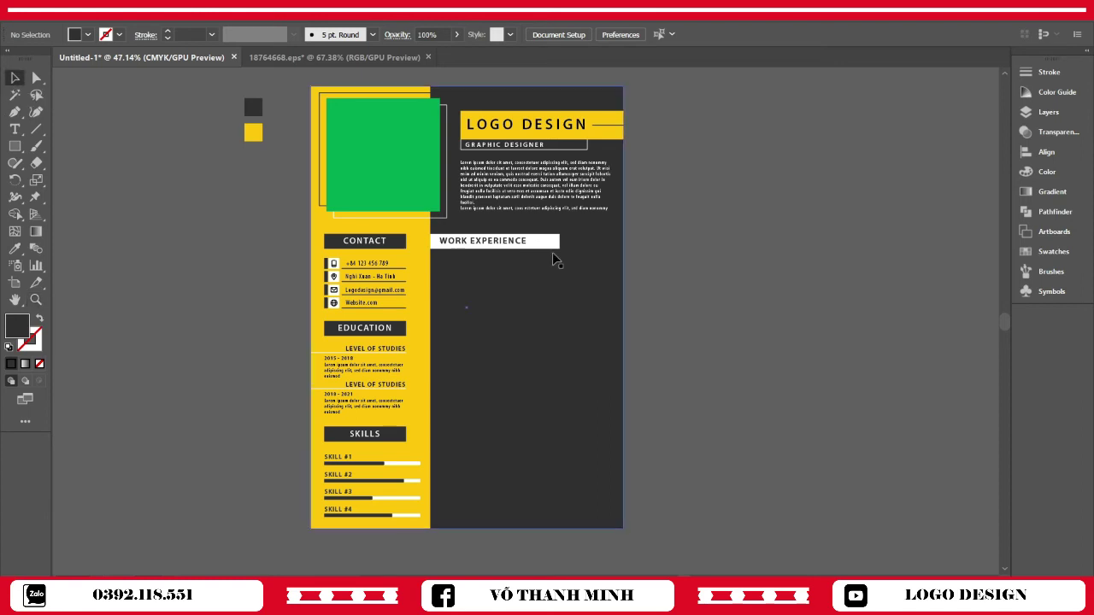
pyautogui.moveTo(518, 243); pyautogui.dragTo(515, 258)
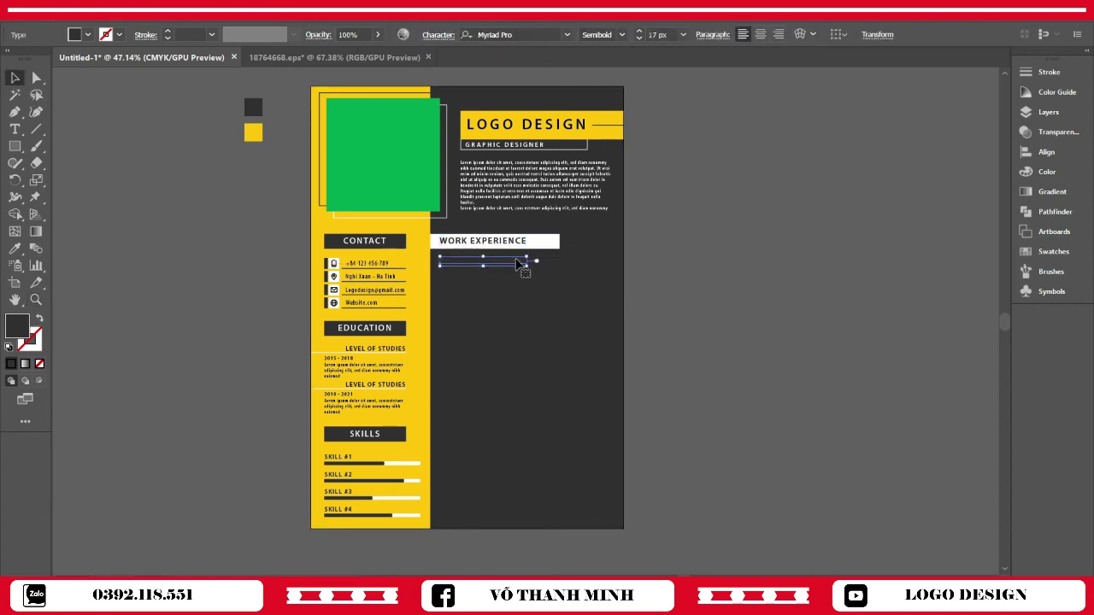
pyautogui.moveTo(516, 269); pyautogui.dragTo(444, 260)
pyautogui.doubleClick(483, 260)
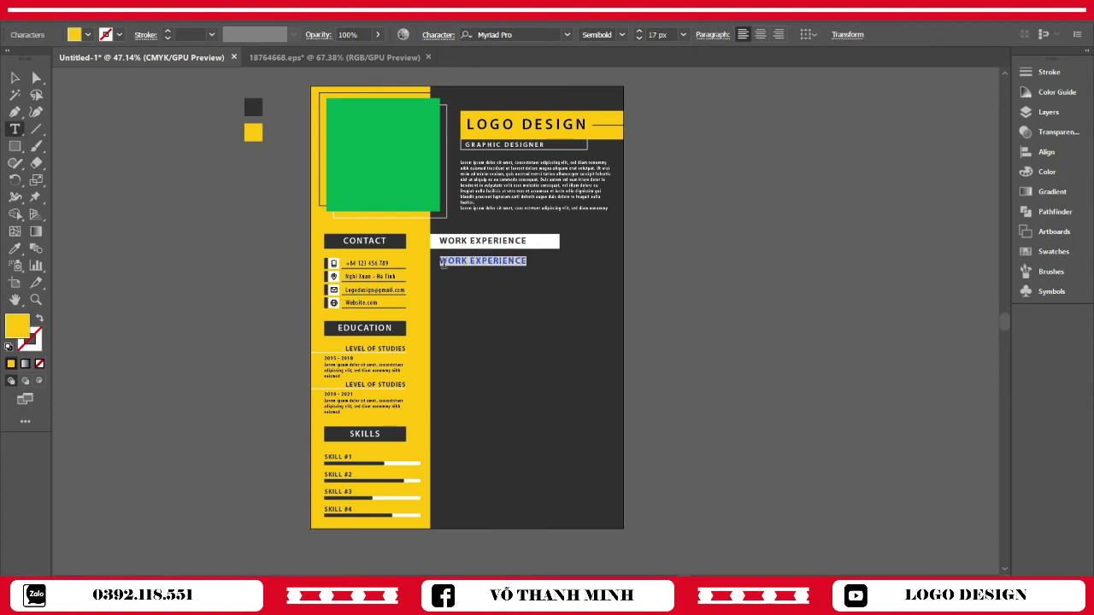
pyautogui.press('BackSpace')
pyautogui.write('COMPANY NAME/ JOB POSITION')
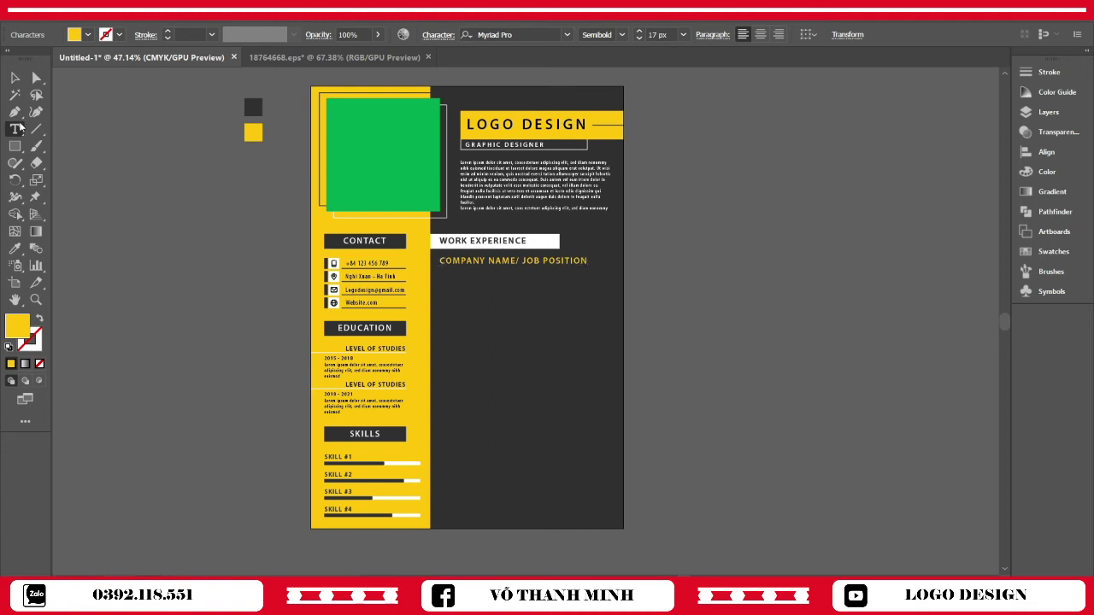
pyautogui.press('v')
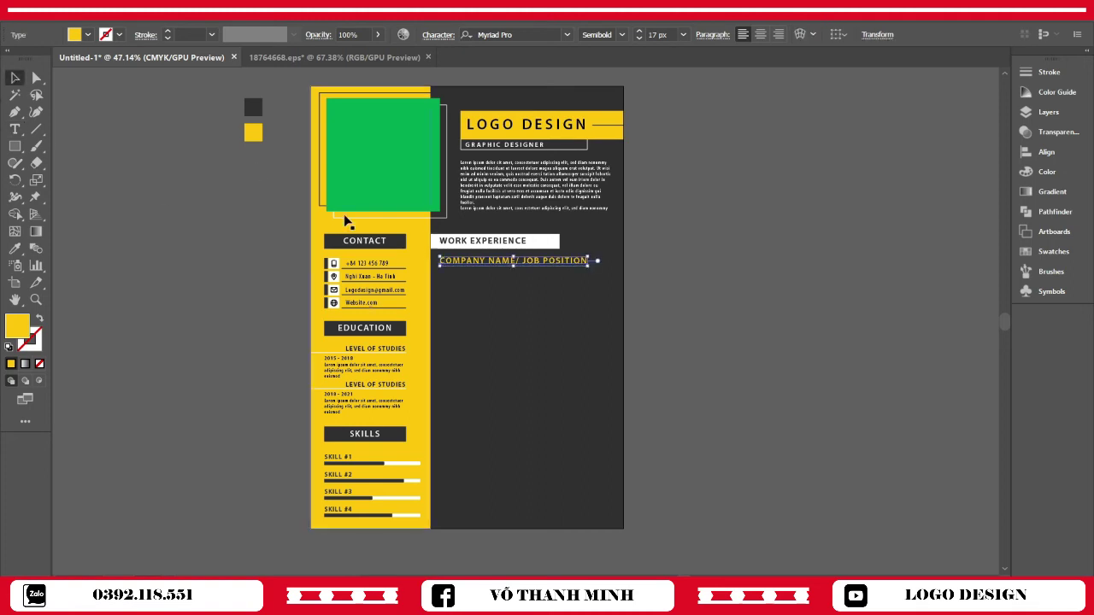
# - Left-align the job line with the WORK EXPERIENCE heading
pyautogui.click(477, 245)
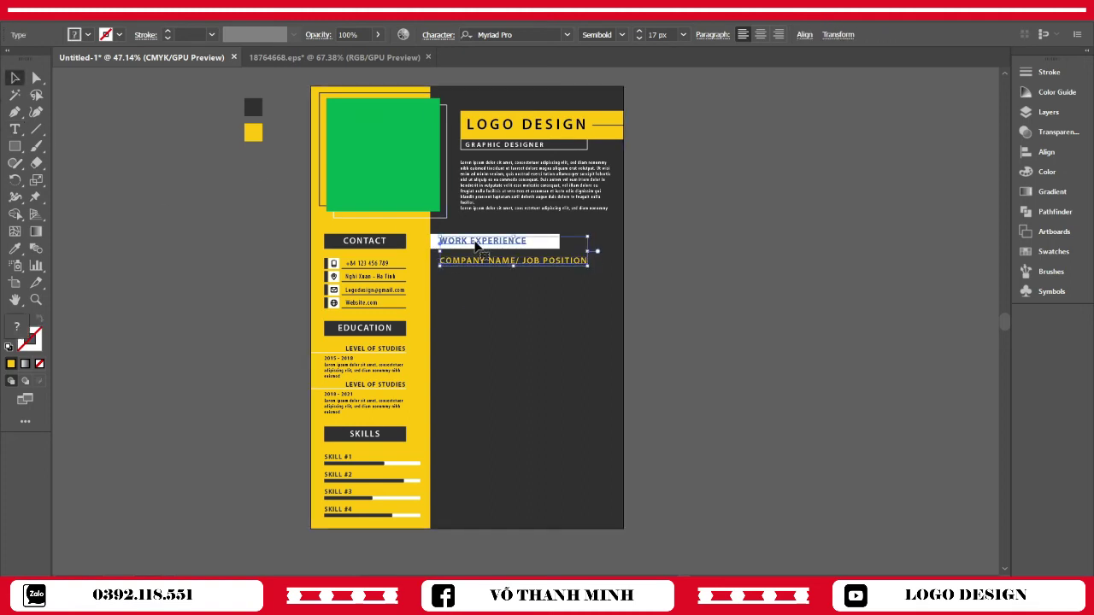
pyautogui.click(1046, 152)
pyautogui.click(871, 276)
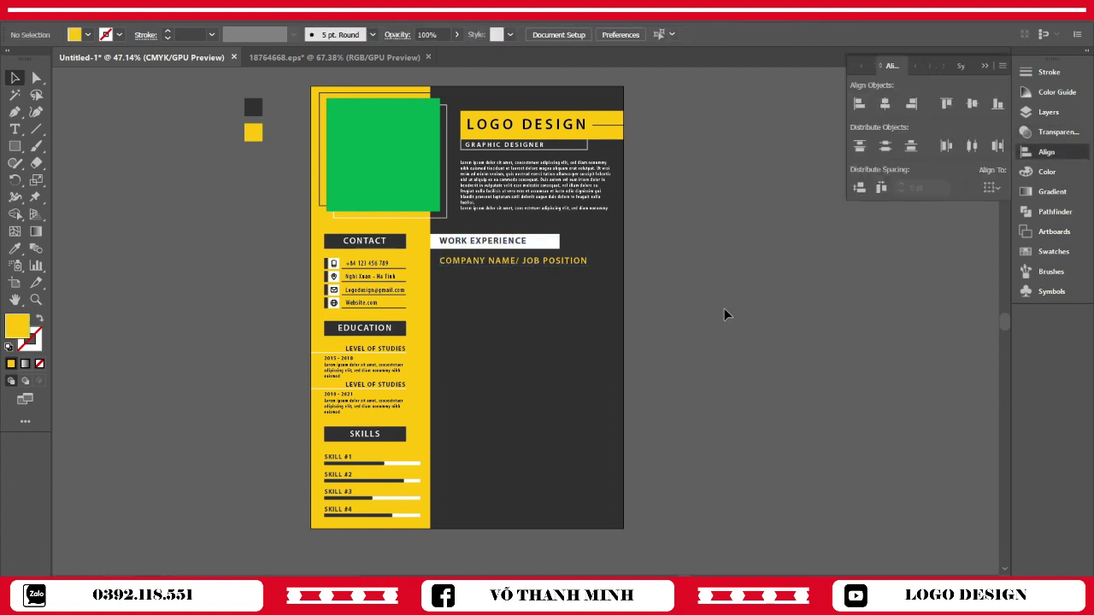
# - Set the COMPANY NAME/ JOB POSITION line's font size to 12 px
pyautogui.click(517, 261)
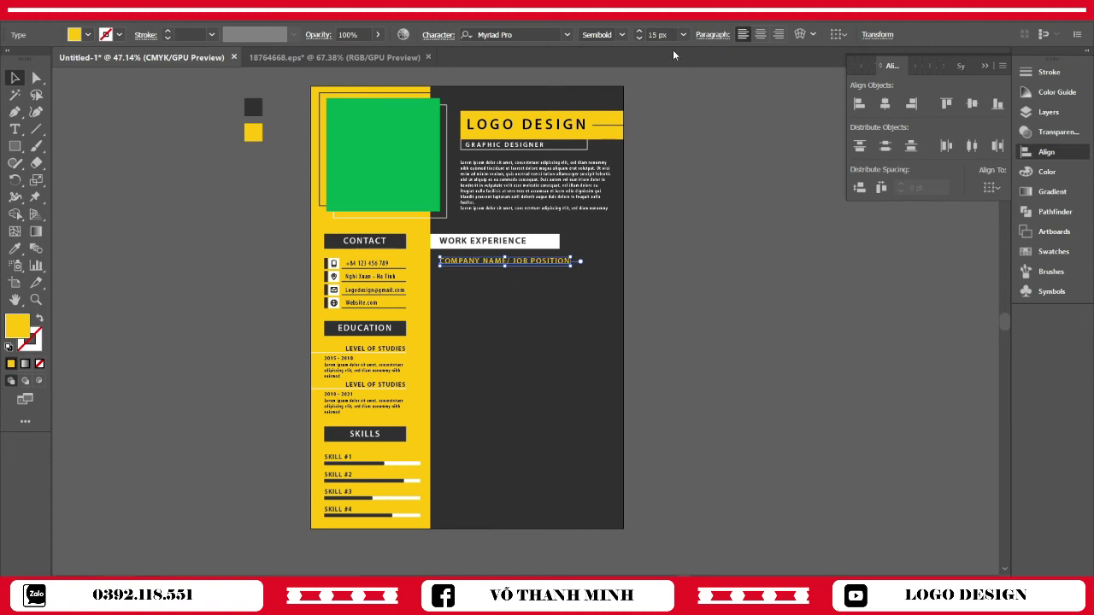
pyautogui.click(512, 275)
pyautogui.scroll(-1, 700, 282)
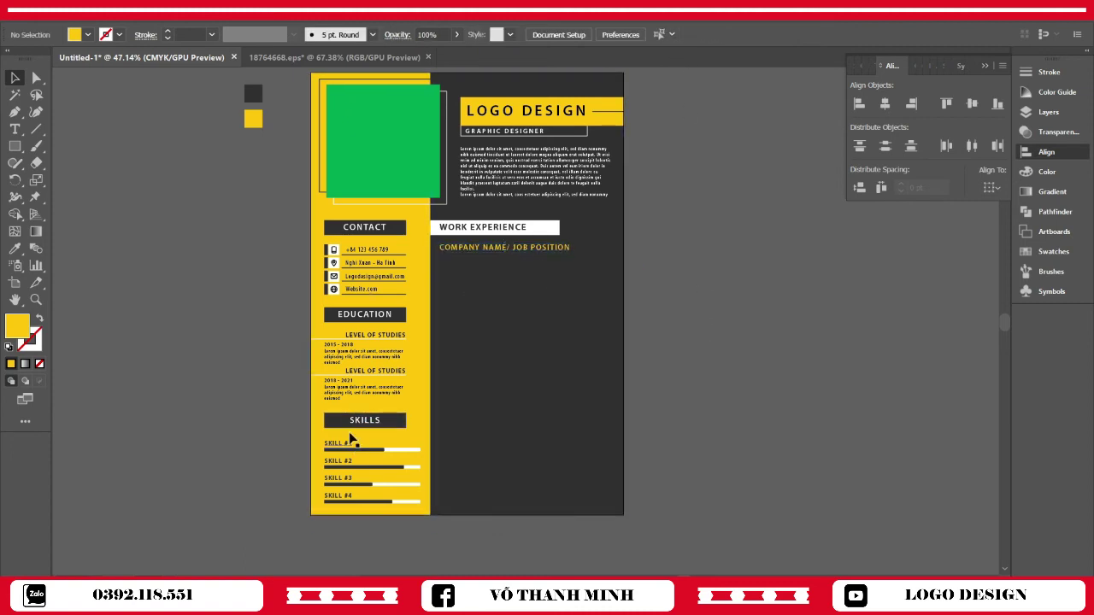
pyautogui.click(555, 247)
pyautogui.scroll(-2, 663, 34)
pyautogui.scroll(-1, 663, 34)
pyautogui.click(501, 286)
pyautogui.click(499, 248)
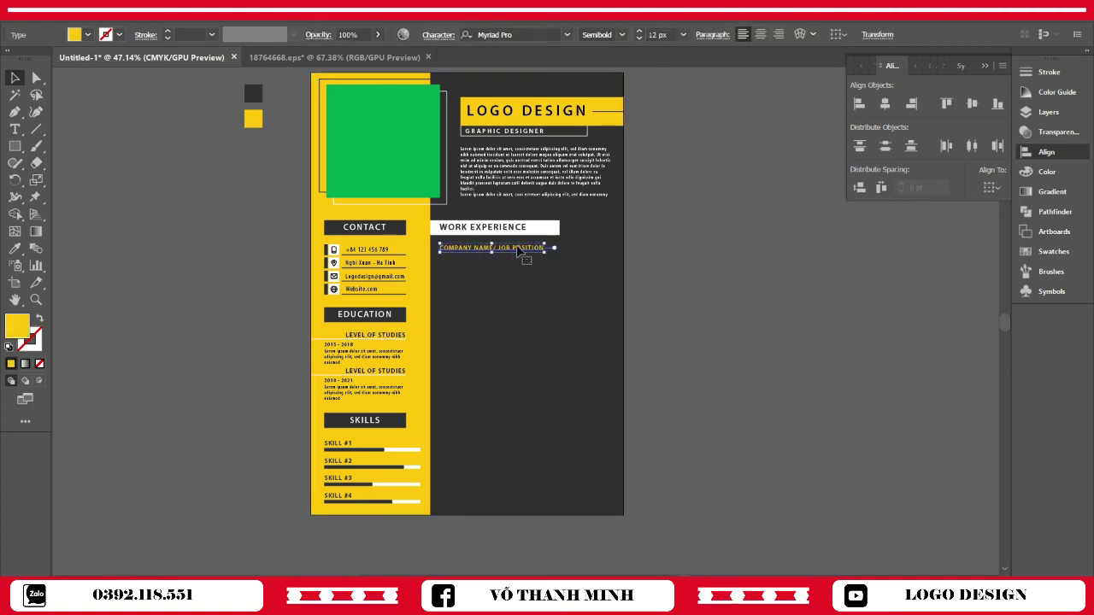
pyautogui.click(684, 254)
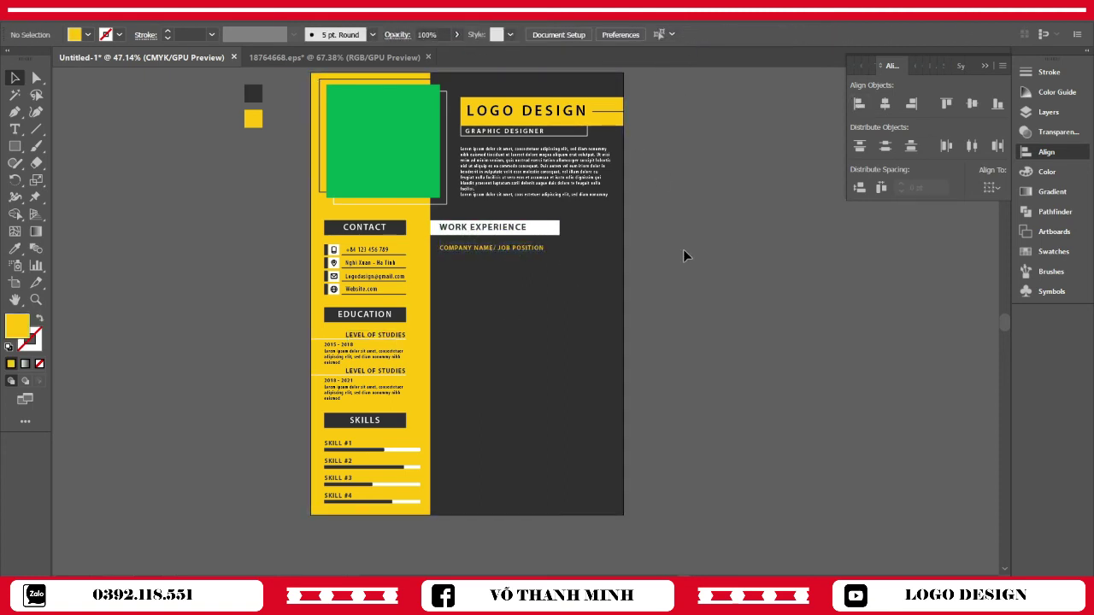
pyautogui.click(553, 247)
pyautogui.click(572, 358)
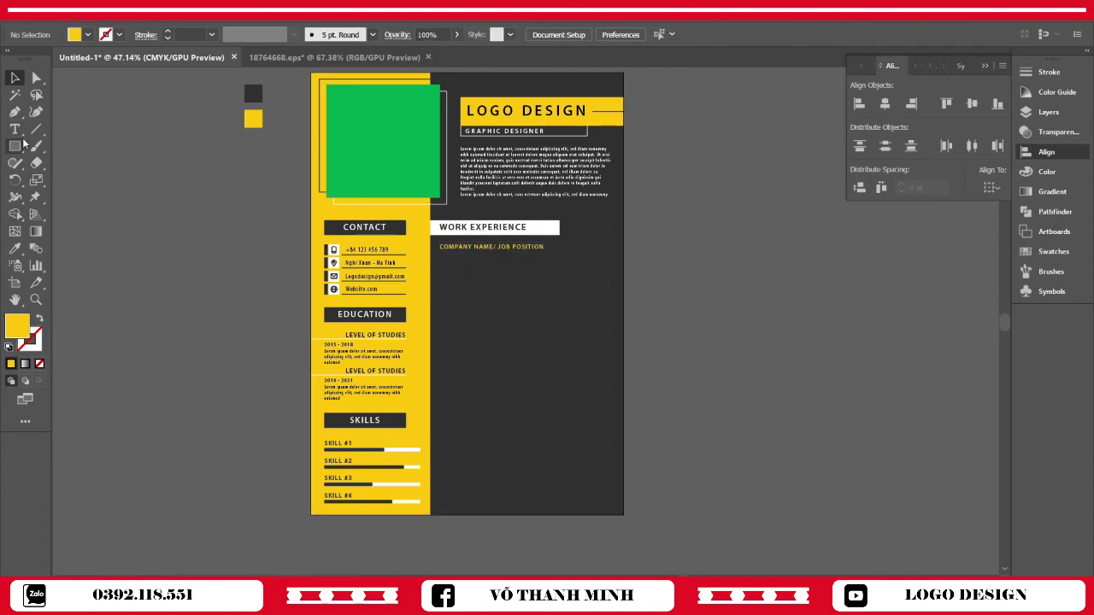
# - Duplicate the job line below it and retype it as '2017 - 2018'
pyautogui.click(464, 248)
pyautogui.moveTo(464, 247); pyautogui.dragTo(464, 259)
pyautogui.press('t')
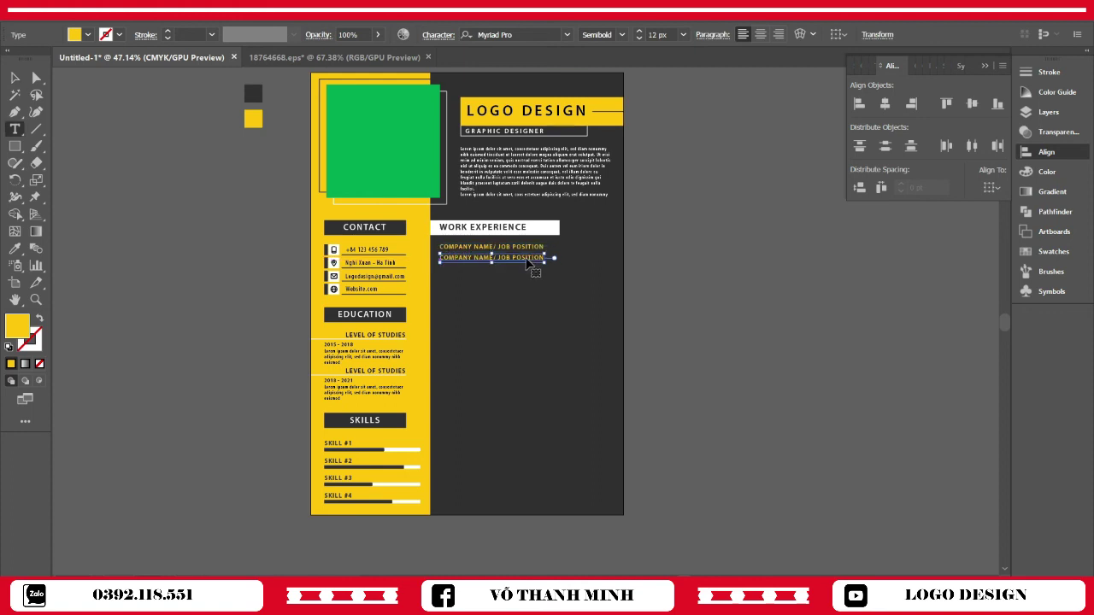
pyautogui.moveTo(545, 258); pyautogui.dragTo(440, 259)
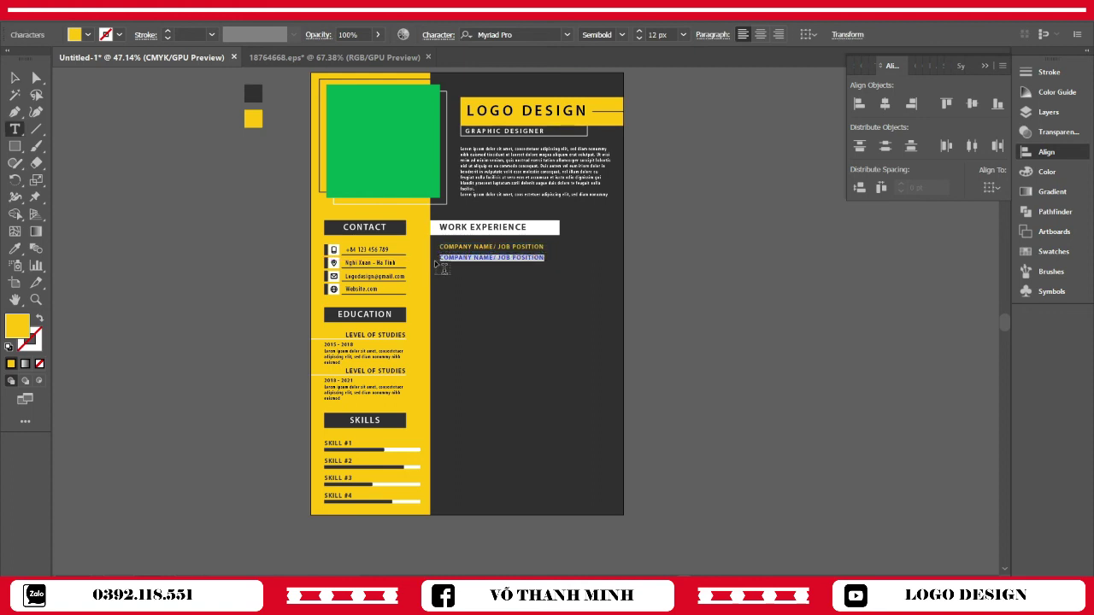
pyautogui.press('BackSpace')
pyautogui.write('2017 - 2018')
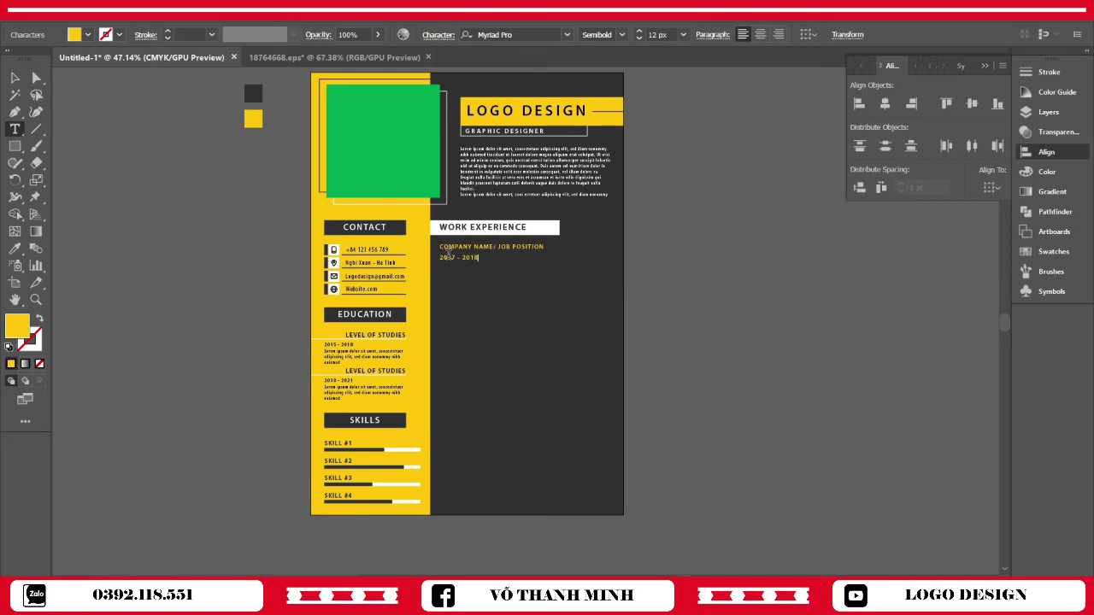
pyautogui.press('Escape')
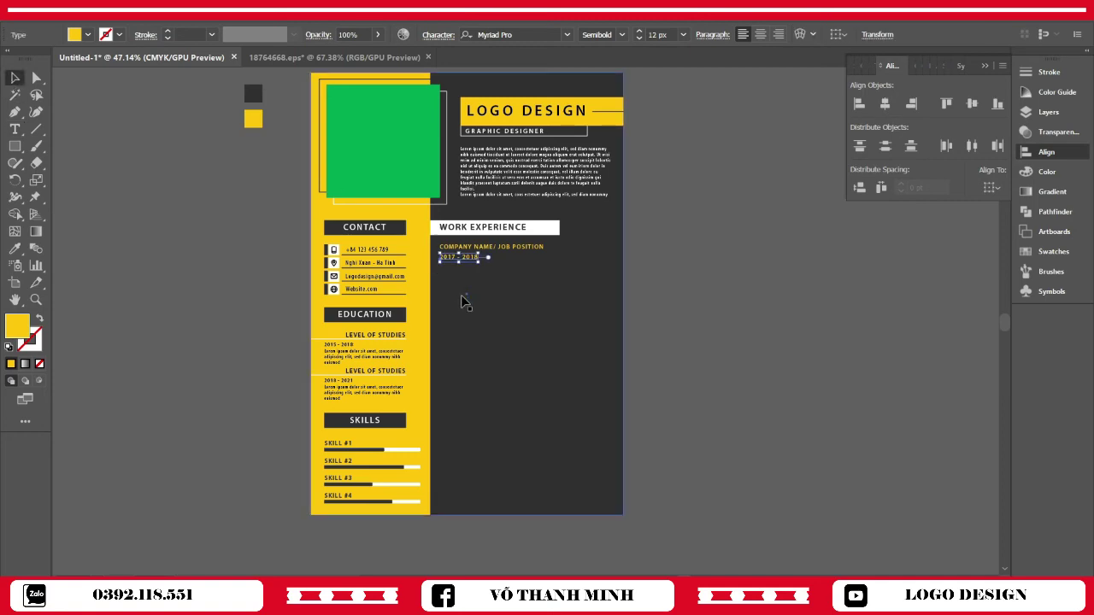
pyautogui.click(529, 328)
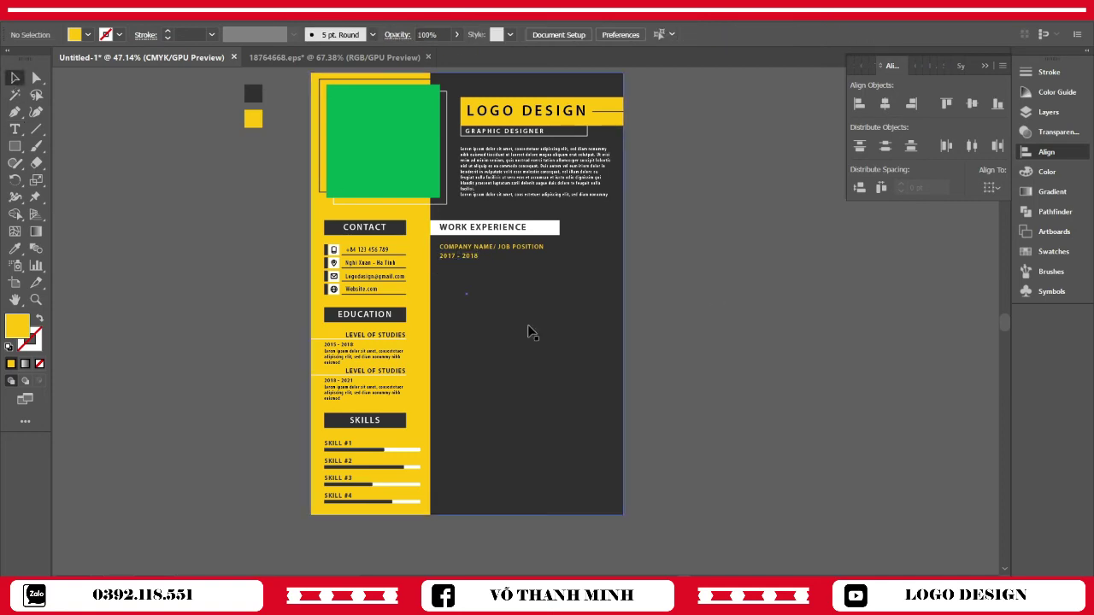
pyautogui.scroll(3, 448, 240)
# - Shrink the 2017 - 2018 date text to 9 px
pyautogui.click(478, 250)
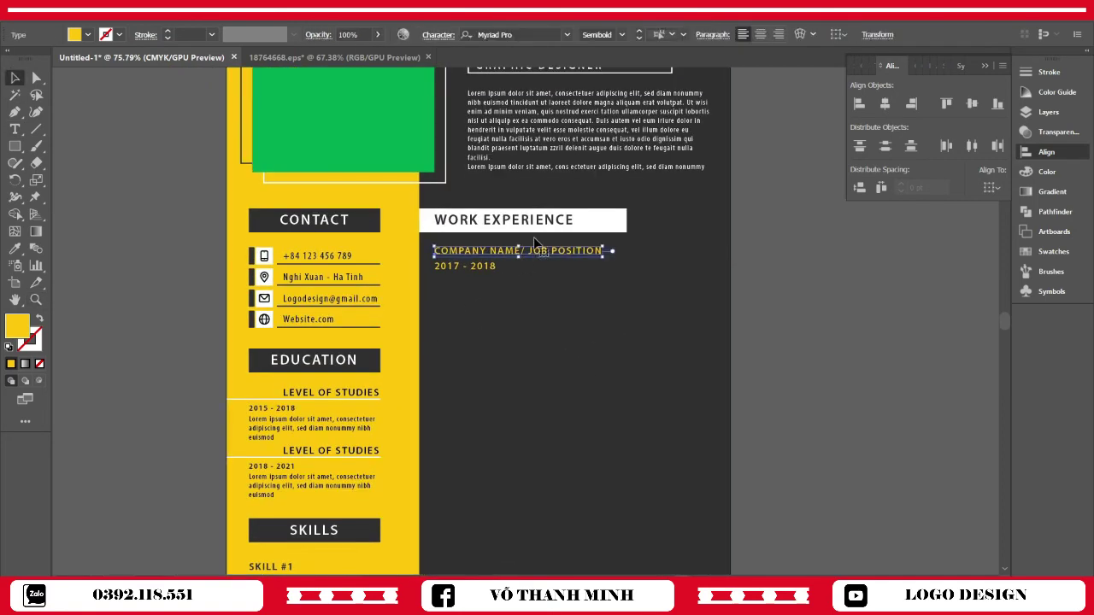
pyautogui.click(546, 342)
pyautogui.click(462, 266)
pyautogui.click(293, 409)
pyautogui.click(466, 266)
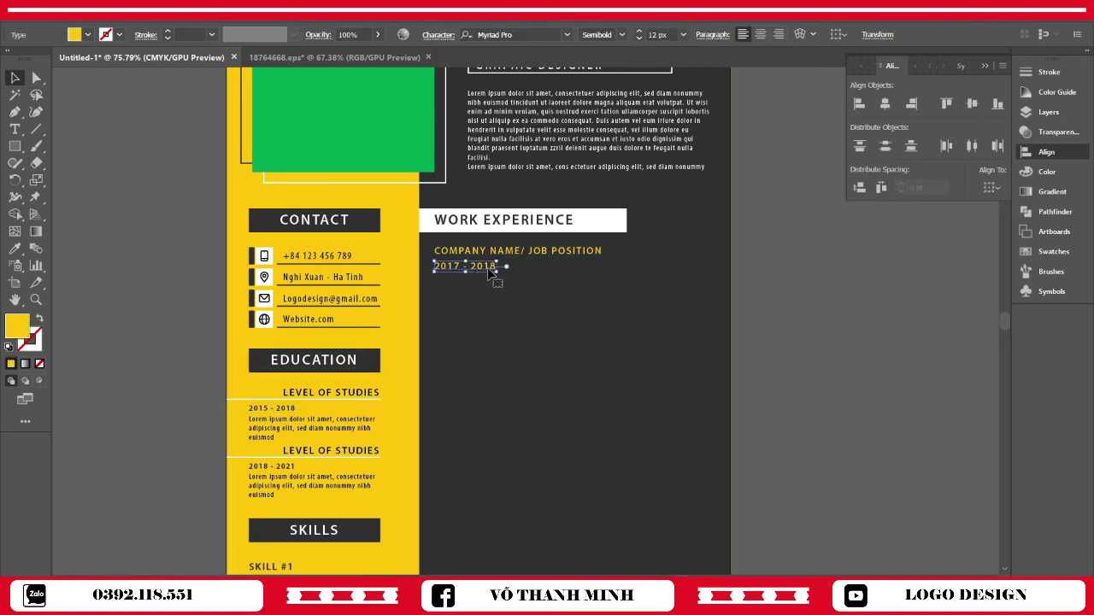
pyautogui.scroll(-2, 669, 34)
pyautogui.scroll(-1, 669, 35)
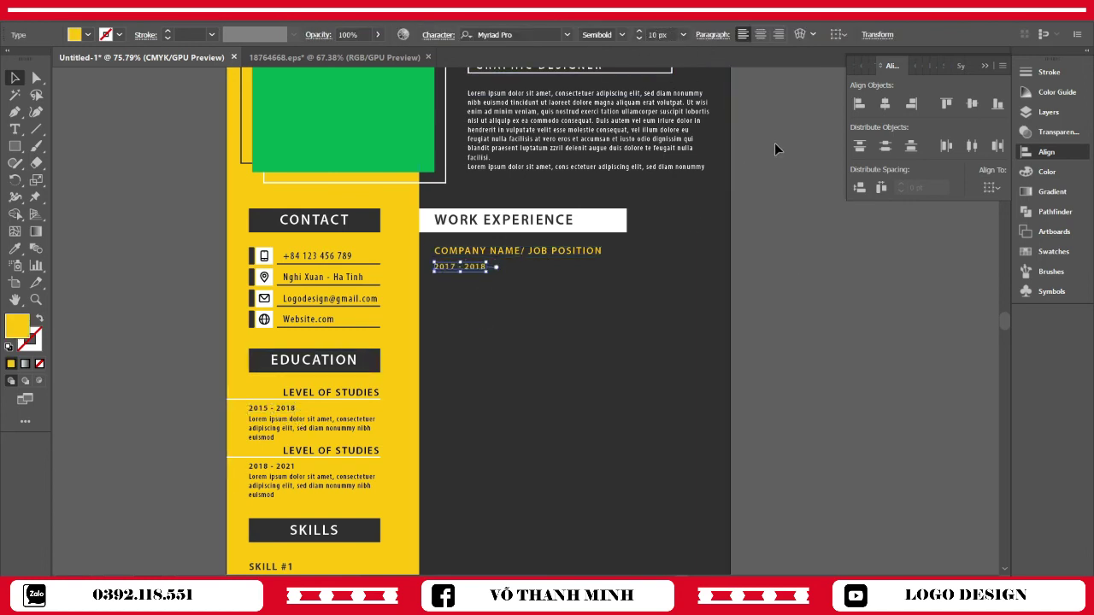
pyautogui.keyDown('shift'); pyautogui.click(472, 250); pyautogui.keyUp('shift')
pyautogui.click(491, 293)
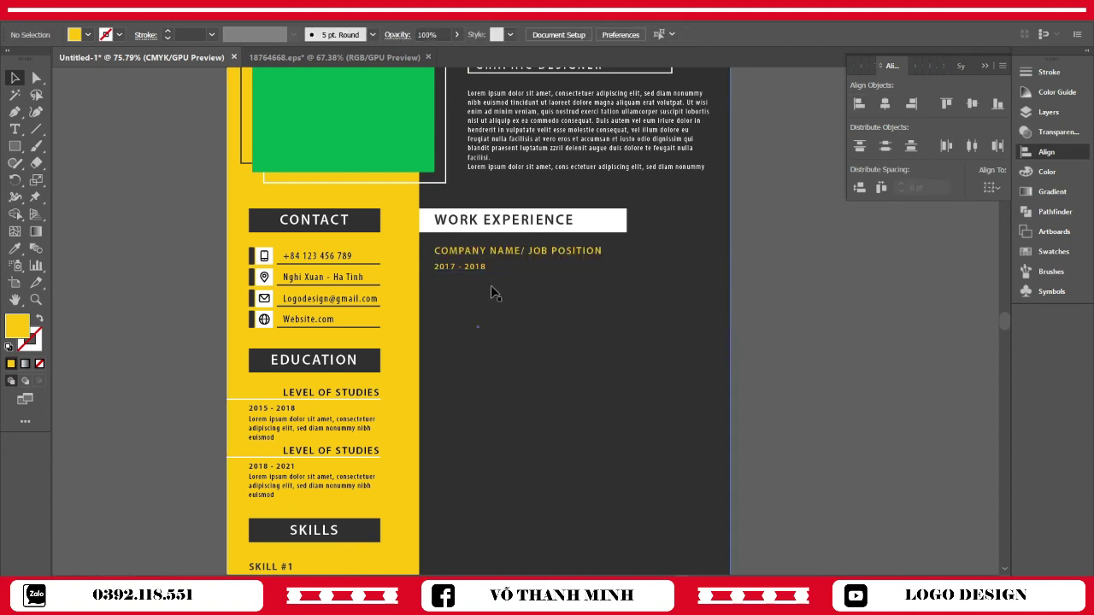
# - Draw a short line under the date and give it the headings' yellow
pyautogui.click(36, 128)
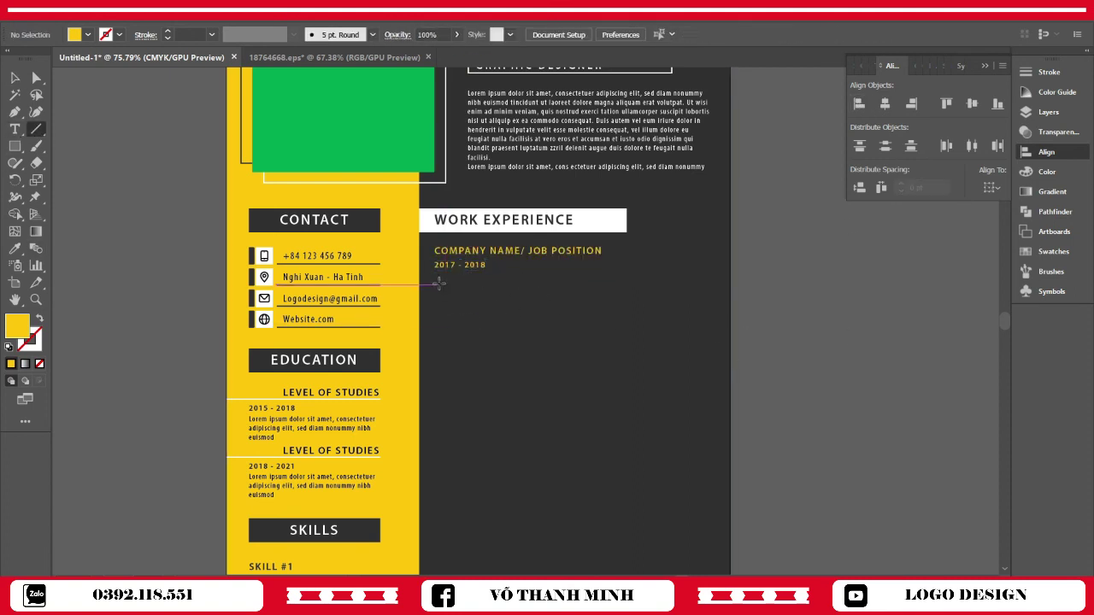
pyautogui.moveTo(435, 277); pyautogui.dragTo(529, 274)
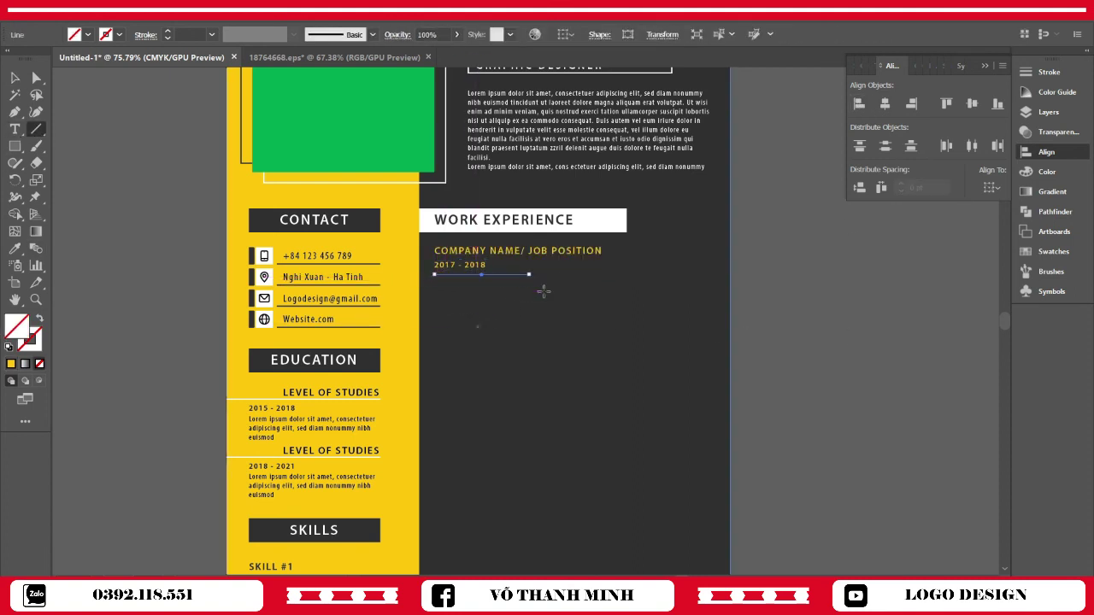
pyautogui.press('i')
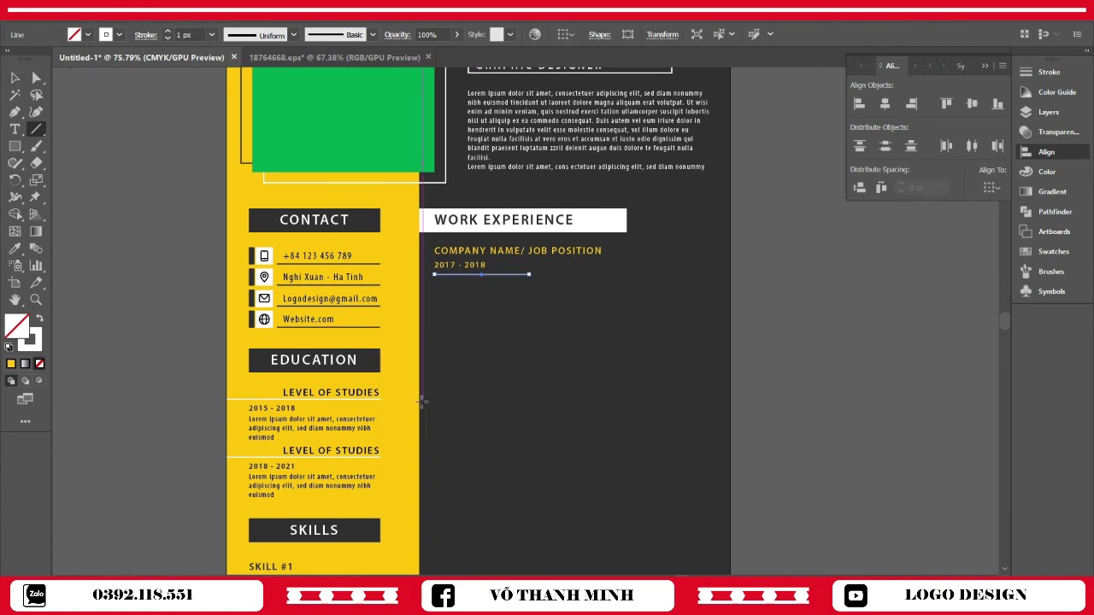
pyautogui.click(248, 417)
pyautogui.click(14, 78)
# - Set the Type tool's text size to 9 px for the body text
pyautogui.scroll(-1, 539, 359)
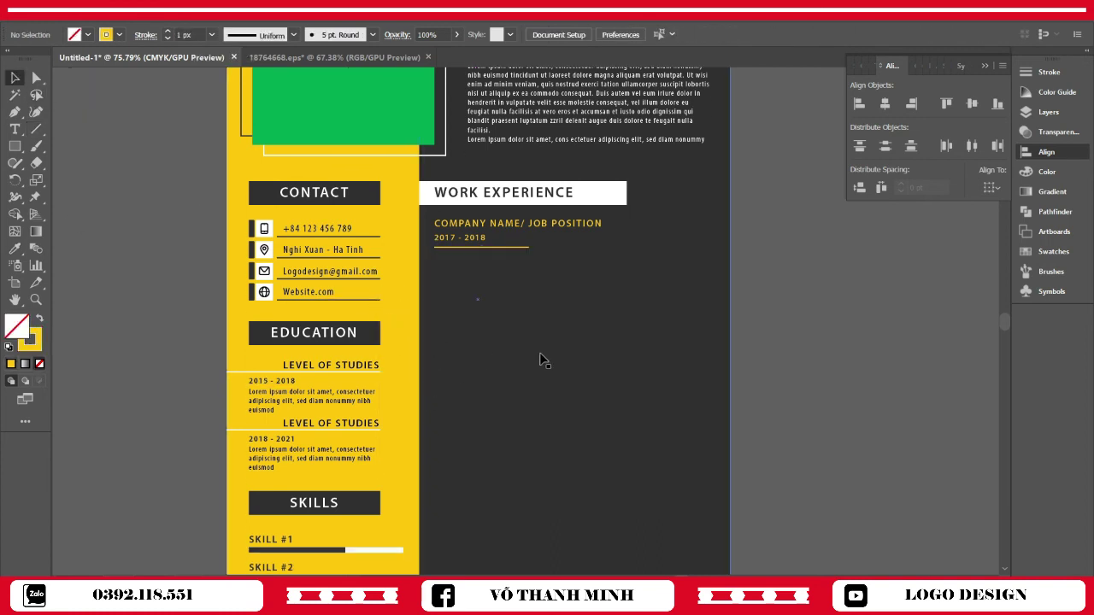
pyautogui.press('t')
pyautogui.press('Down')
# - Fill a text area under the date line with white 9 px Myriad Pro Condensed placeholder text
pyautogui.click(726, 34)
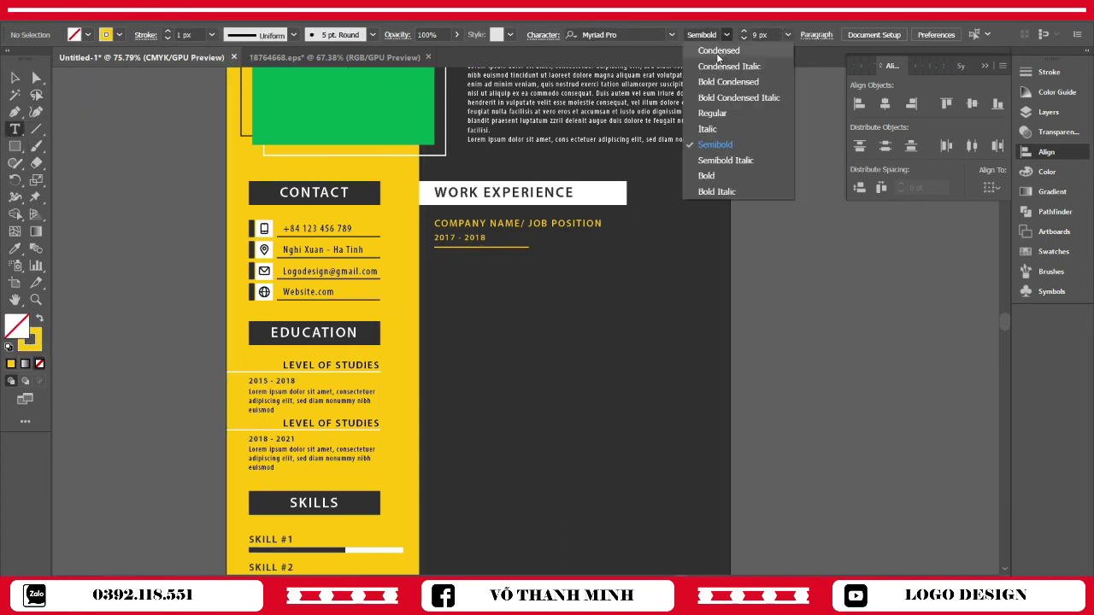
pyautogui.click(715, 48)
pyautogui.moveTo(436, 261); pyautogui.dragTo(708, 336)
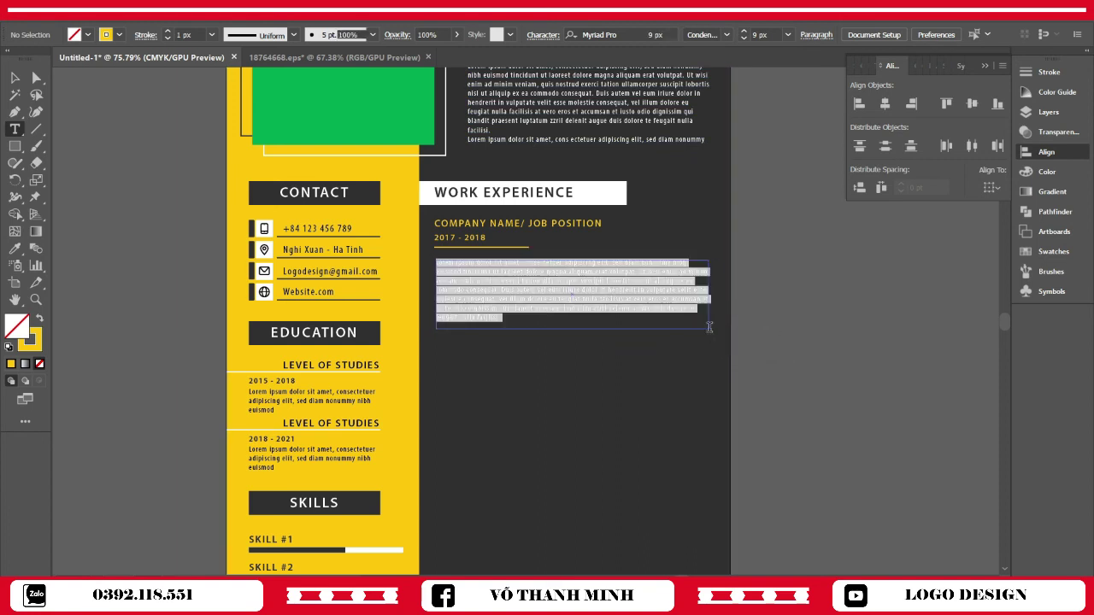
pyautogui.click(13, 79)
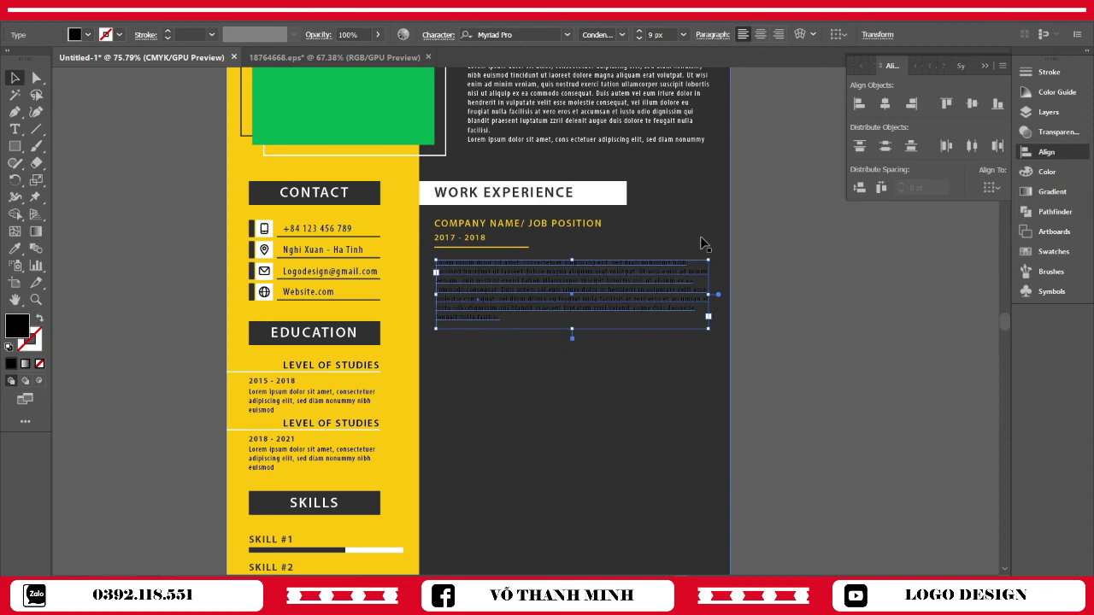
pyautogui.click(1053, 251)
pyautogui.hotkey('ctrl', 'shift', 'a')
pyautogui.click(676, 330)
# - Alt-drag a copy of the first job entry downward, then Ctrl+D for a third entry
pyautogui.scroll(-1, 676, 330)
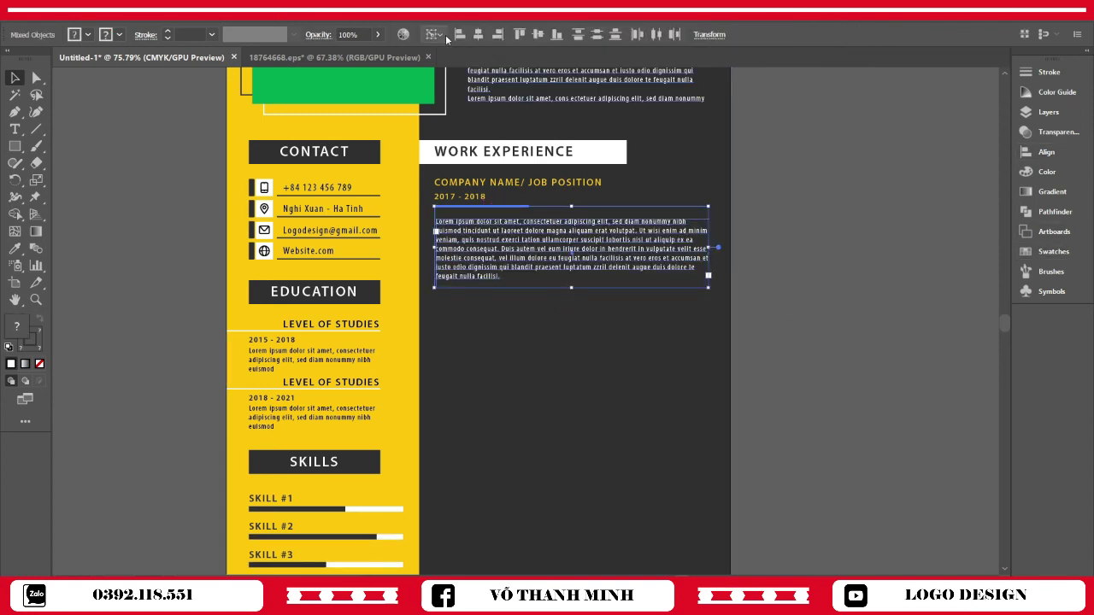
pyautogui.click(741, 283)
pyautogui.scroll(1, 620, 301)
pyautogui.moveTo(439, 320); pyautogui.dragTo(687, 196)
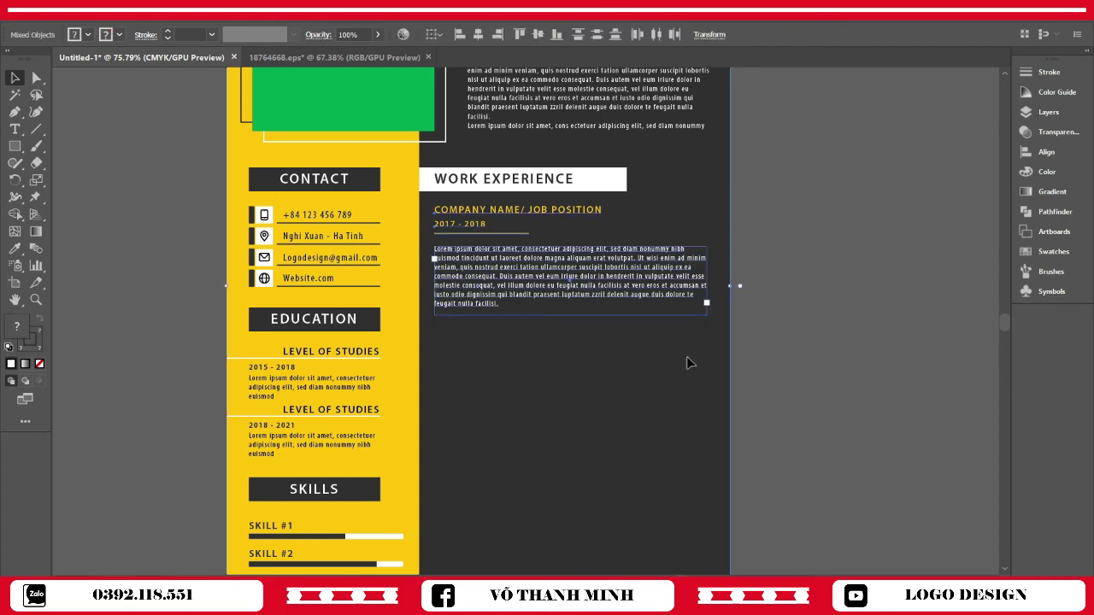
pyautogui.moveTo(611, 299); pyautogui.dragTo(612, 418)
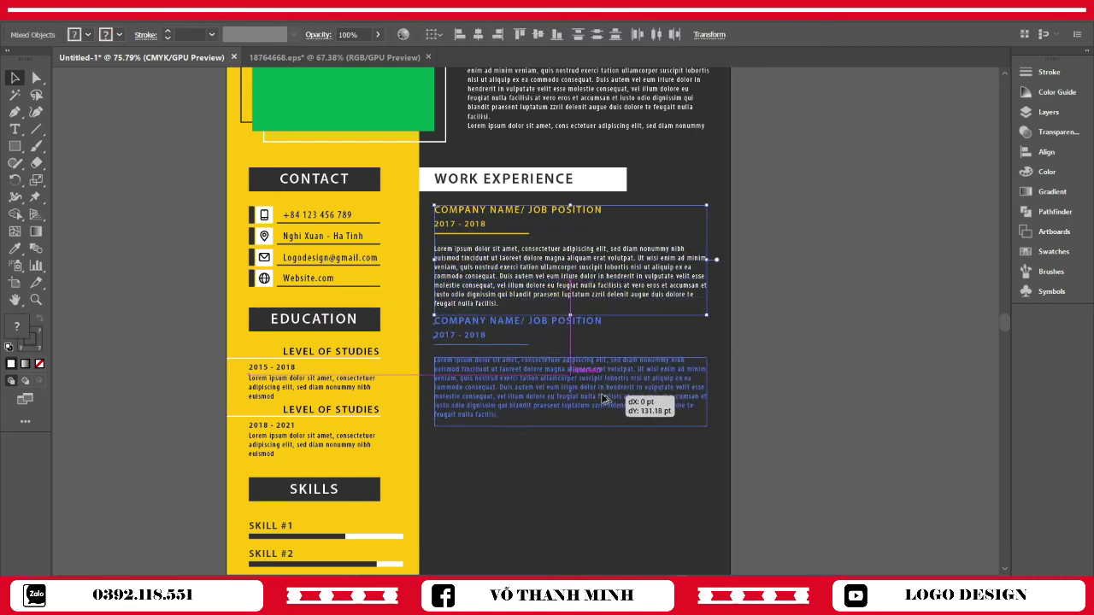
pyautogui.scroll(-2, 772, 425)
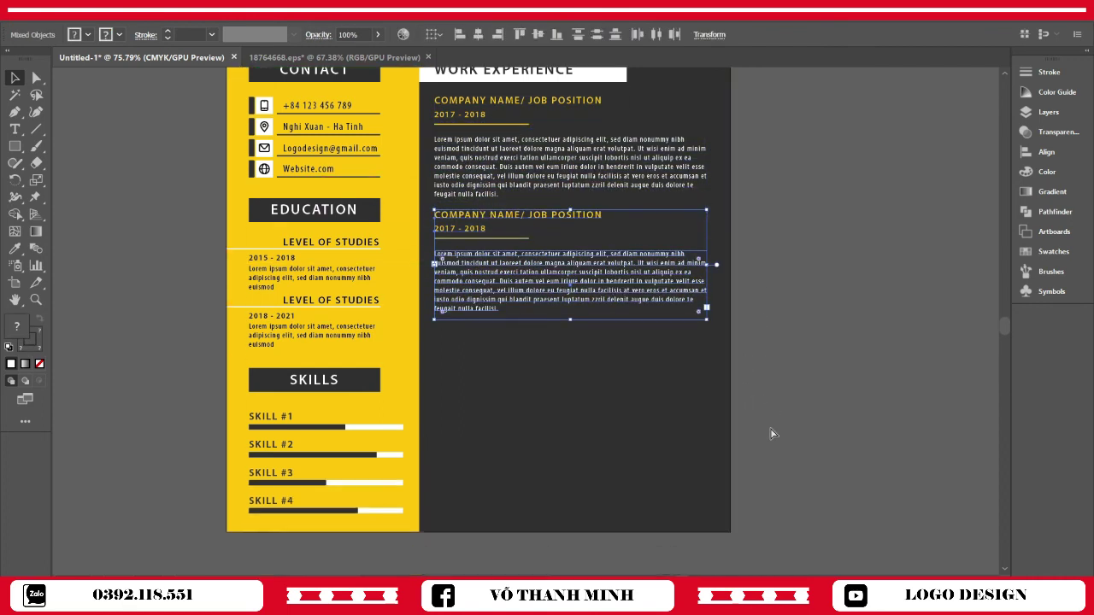
pyautogui.hotkey('ctrl', 'd')
pyautogui.click(814, 419)
# - Draw a small rectangle below the third paragraph, then undo it
pyautogui.scroll(3, 814, 419)
pyautogui.scroll(-3, 811, 421)
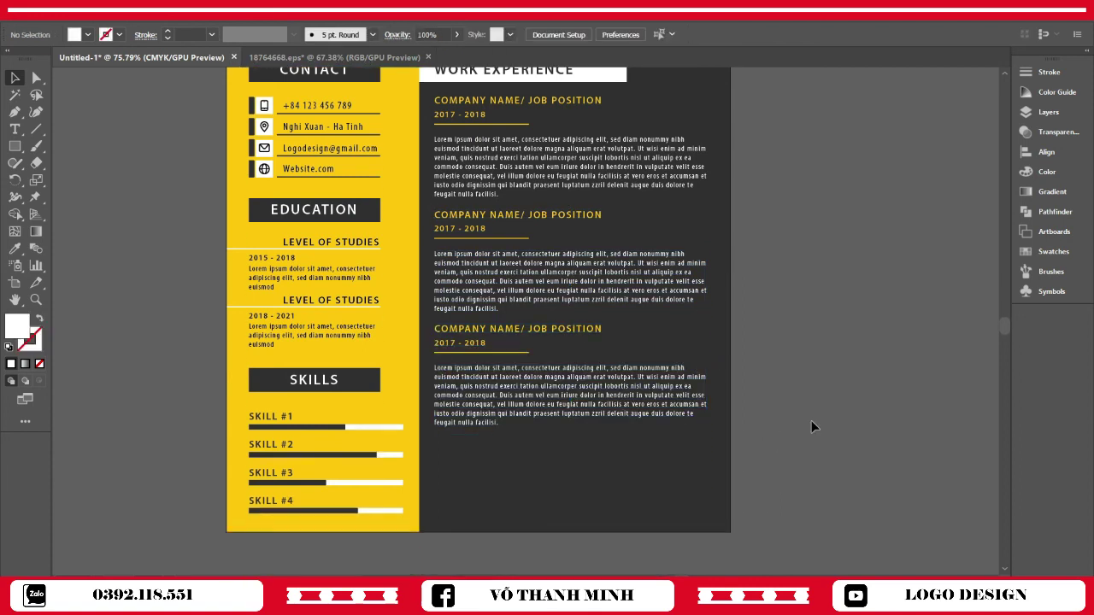
pyautogui.scroll(-2, 811, 421)
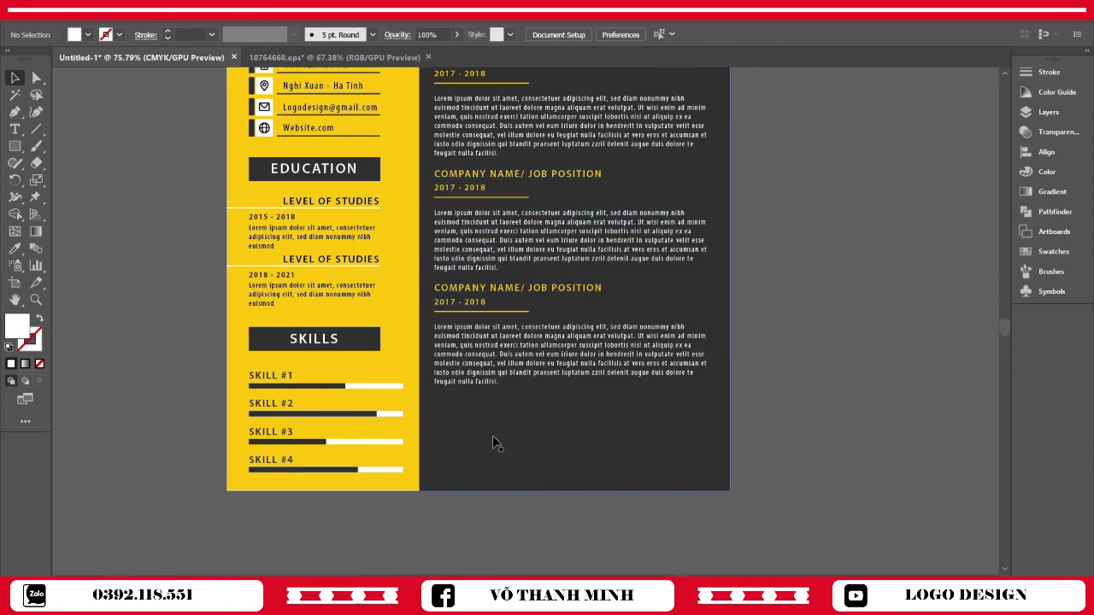
pyautogui.click(15, 146)
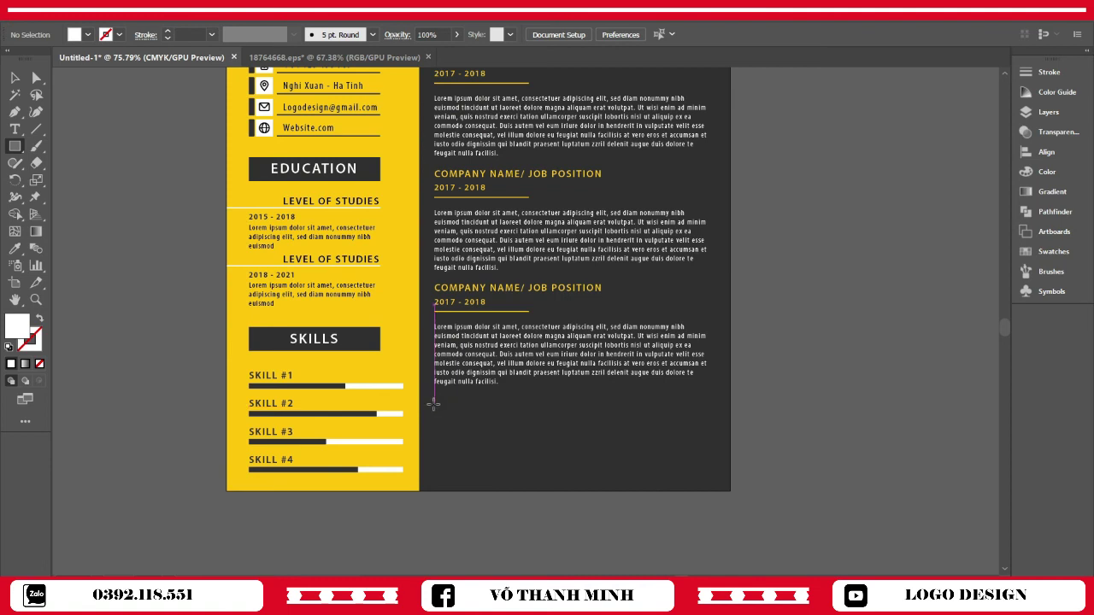
pyautogui.moveTo(435, 396); pyautogui.dragTo(491, 400)
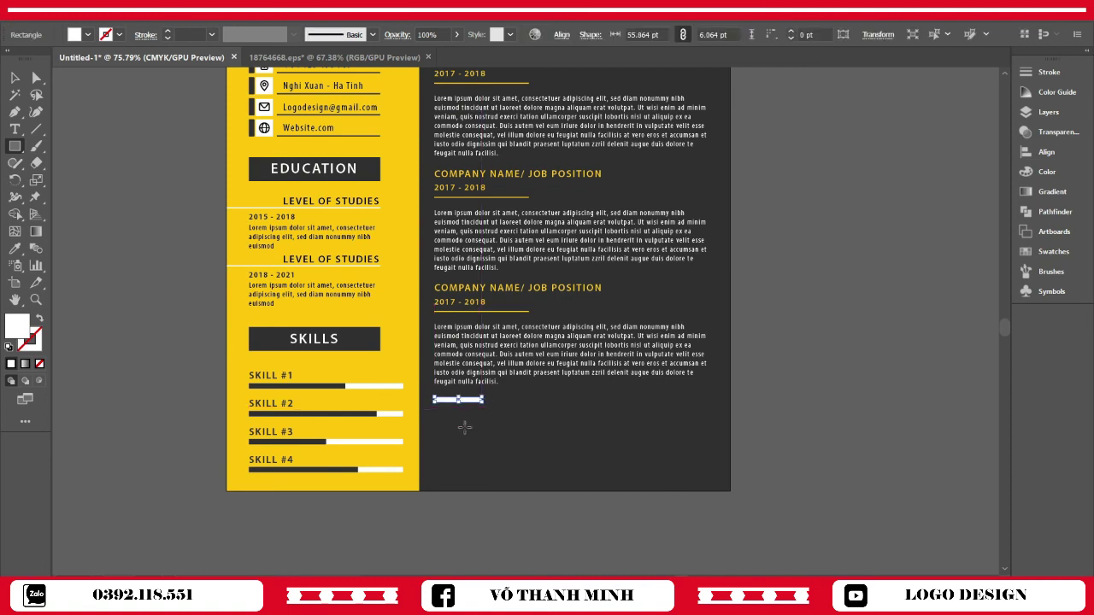
pyautogui.hotkey('ctrl', 'z')
pyautogui.scroll(3, 540, 382)
pyautogui.click(15, 77)
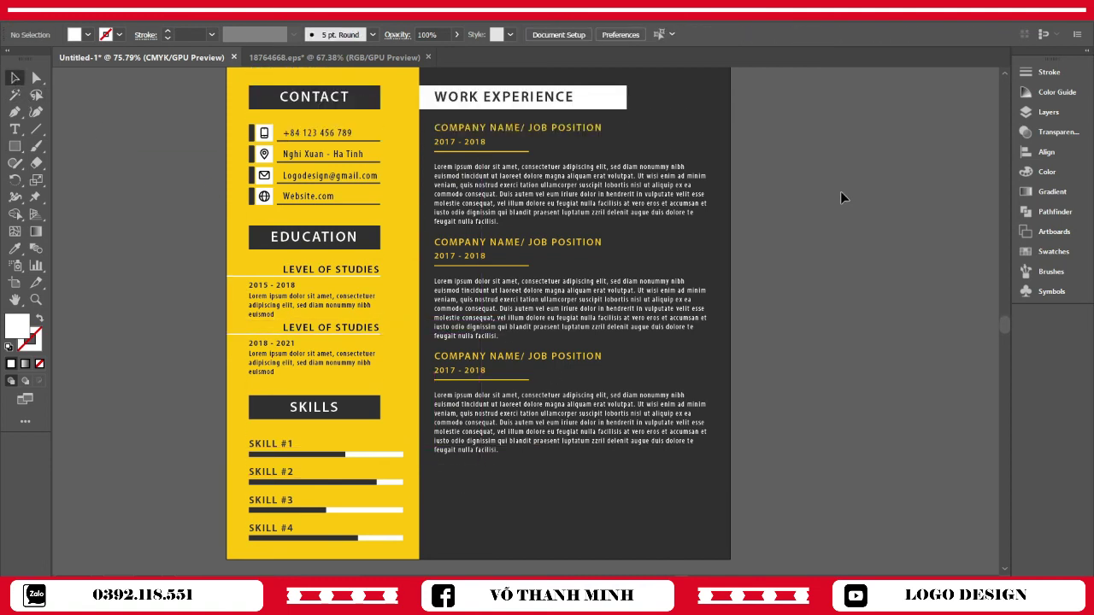
pyautogui.scroll(2, 803, 158)
# - Copy the WORK EXPERIENCE heading bar down near the bottom of the page
pyautogui.click(599, 139)
pyautogui.scroll(-1, 647, 167)
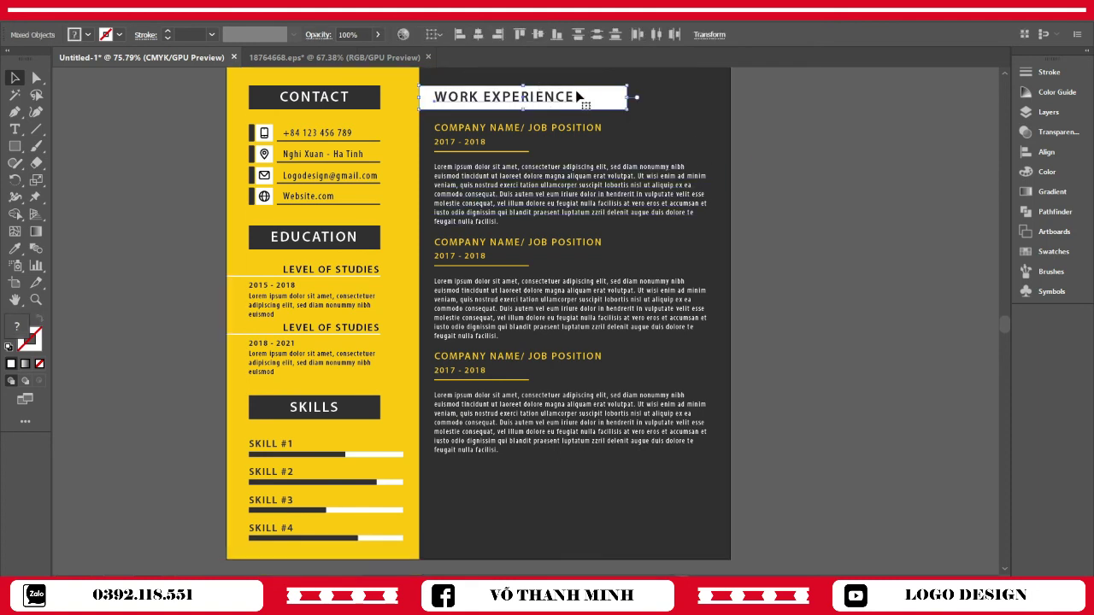
pyautogui.moveTo(581, 97)
pyautogui.mouseDown()
pyautogui.moveTo(602, 142)
pyautogui.moveTo(612, 485)
pyautogui.mouseUp()
pyautogui.click(781, 427)
pyautogui.scroll(-4, 694, 407)
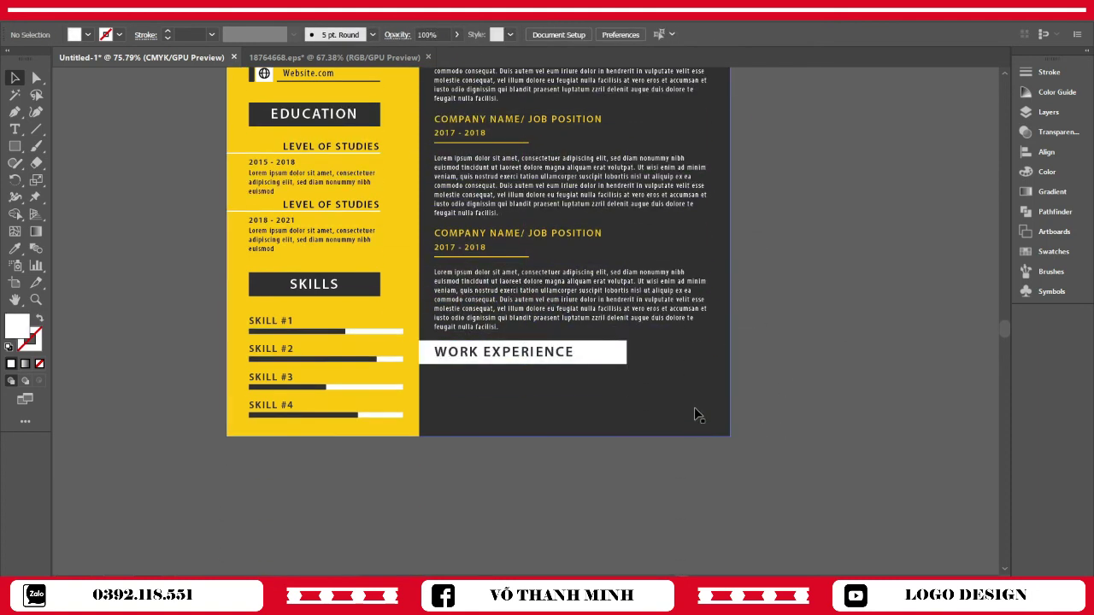
# - Copy a job heading under it as NAME SURNAME and add a 'Company/ Job position' line
pyautogui.click(575, 207)
pyautogui.moveTo(575, 207)
pyautogui.mouseDown()
pyautogui.moveTo(567, 351)
pyautogui.moveTo(432, 373)
pyautogui.mouseUp()
pyautogui.doubleClick(568, 351)
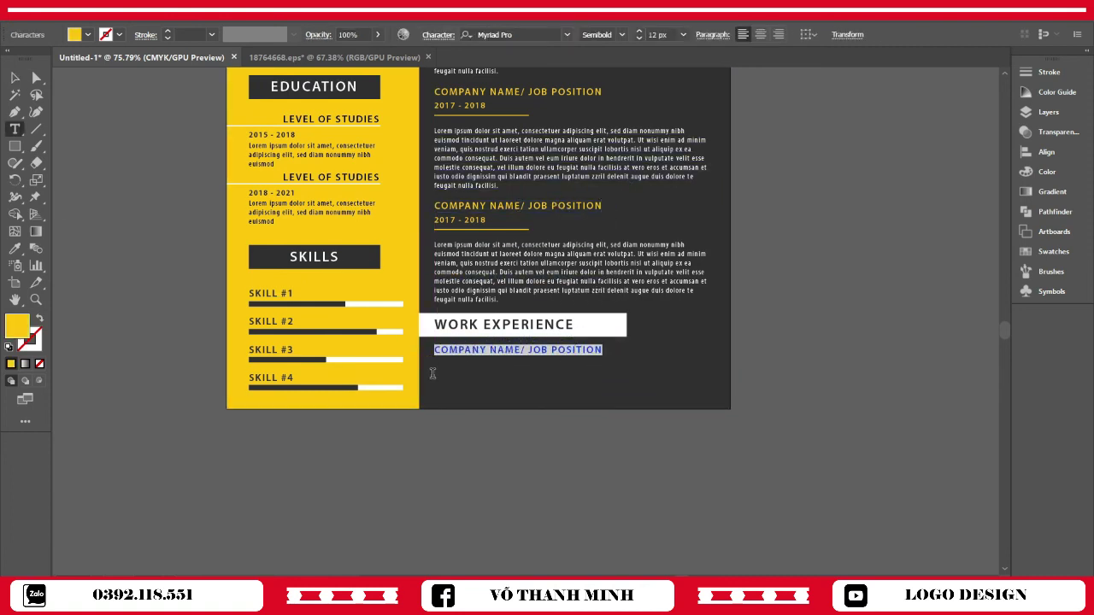
pyautogui.press('BackSpace')
pyautogui.write('NAME SURNAME')
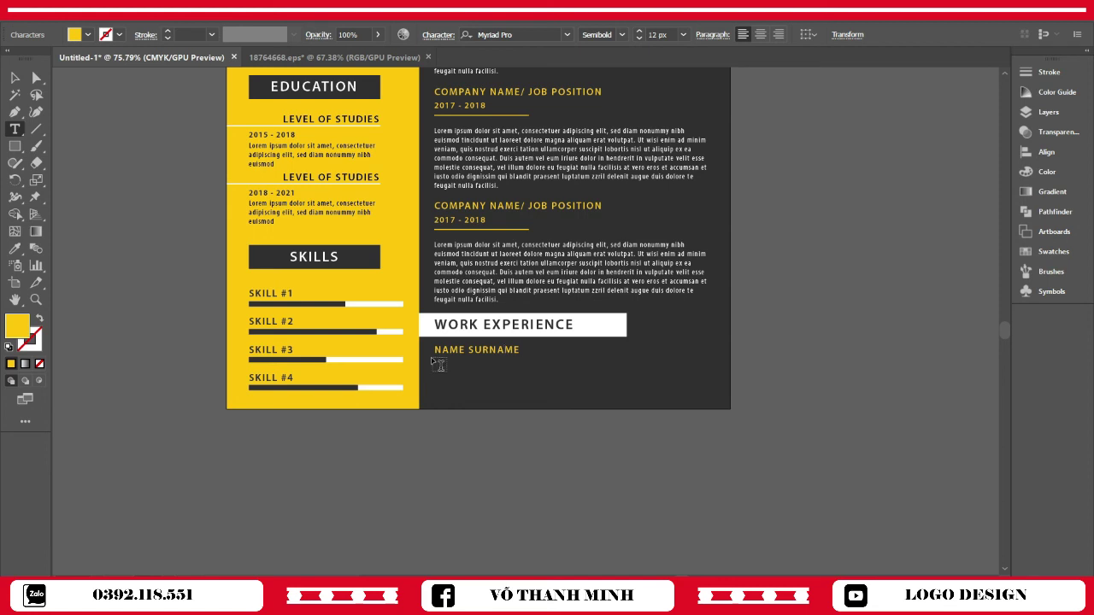
pyautogui.scroll(-1, 434, 361)
pyautogui.click(435, 307)
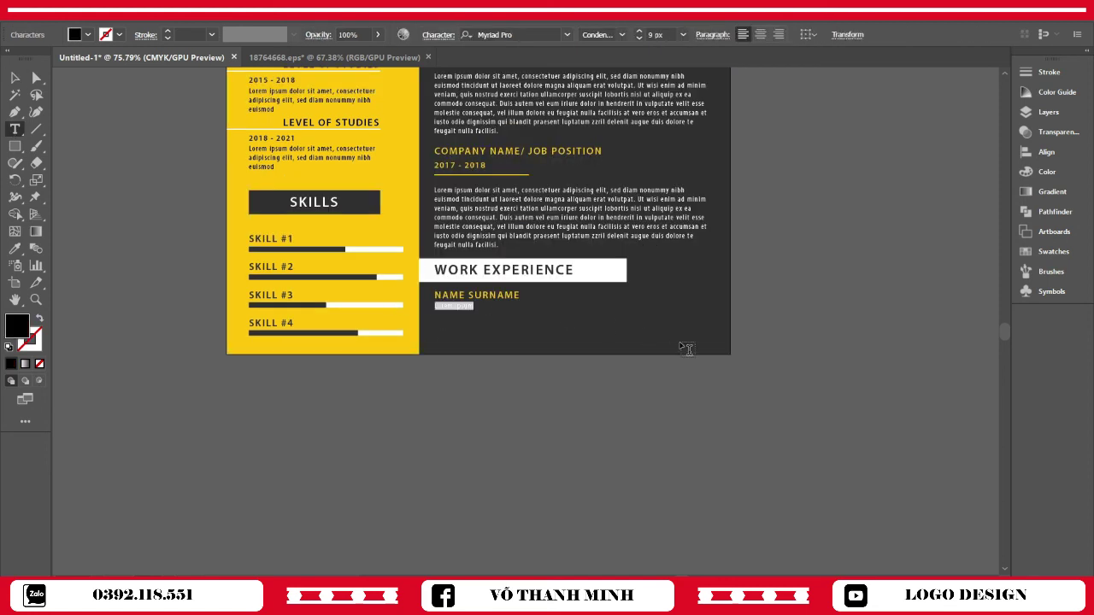
pyautogui.press('Delete')
pyautogui.write('Company, Job position')
# - Eyedropper white onto the Company/ Job position line
pyautogui.click(14, 78)
pyautogui.press('i')
pyautogui.click(610, 268)
pyautogui.click(15, 78)
pyautogui.click(473, 306)
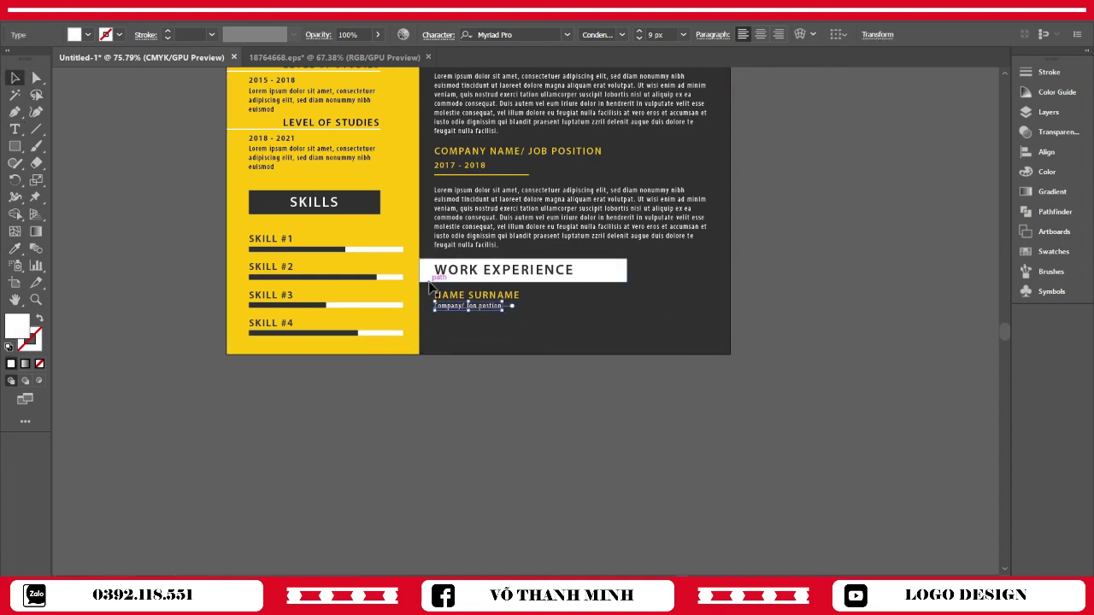
pyautogui.click(691, 271)
pyautogui.click(474, 307)
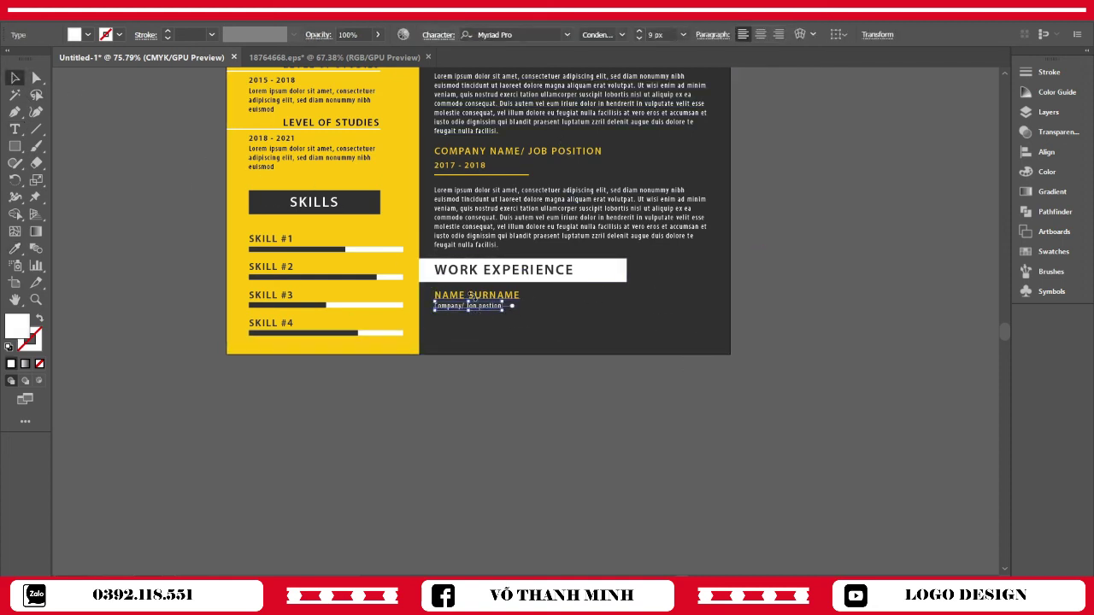
pyautogui.click(623, 330)
pyautogui.click(472, 306)
pyautogui.click(546, 387)
# - Left-align the company line with the NAME SURNAME line
pyautogui.moveTo(546, 361); pyautogui.dragTo(466, 299)
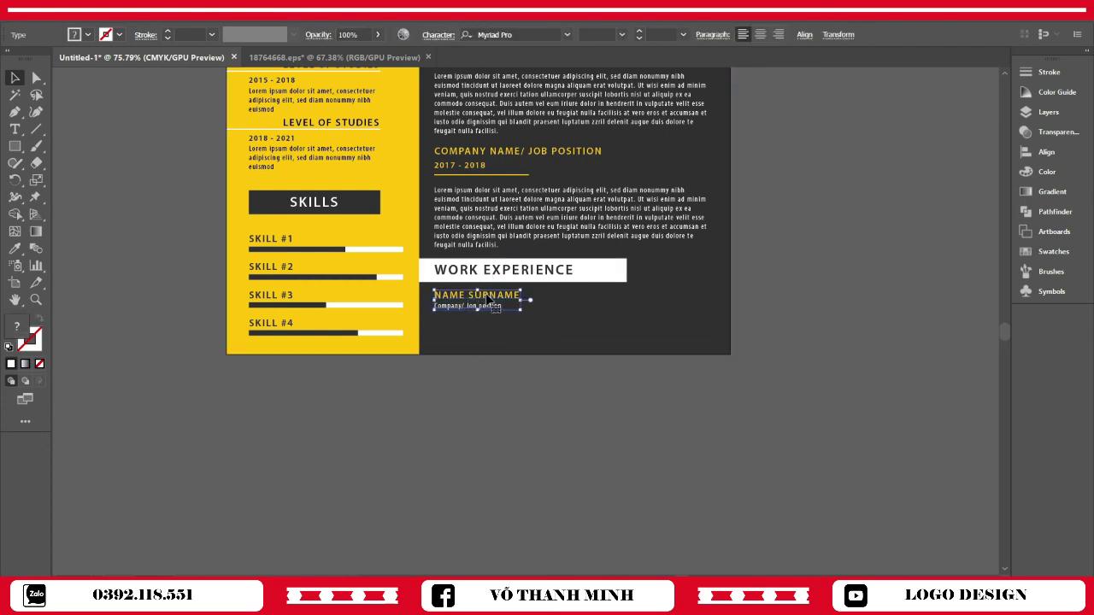
pyautogui.click(1060, 154)
pyautogui.click(572, 353)
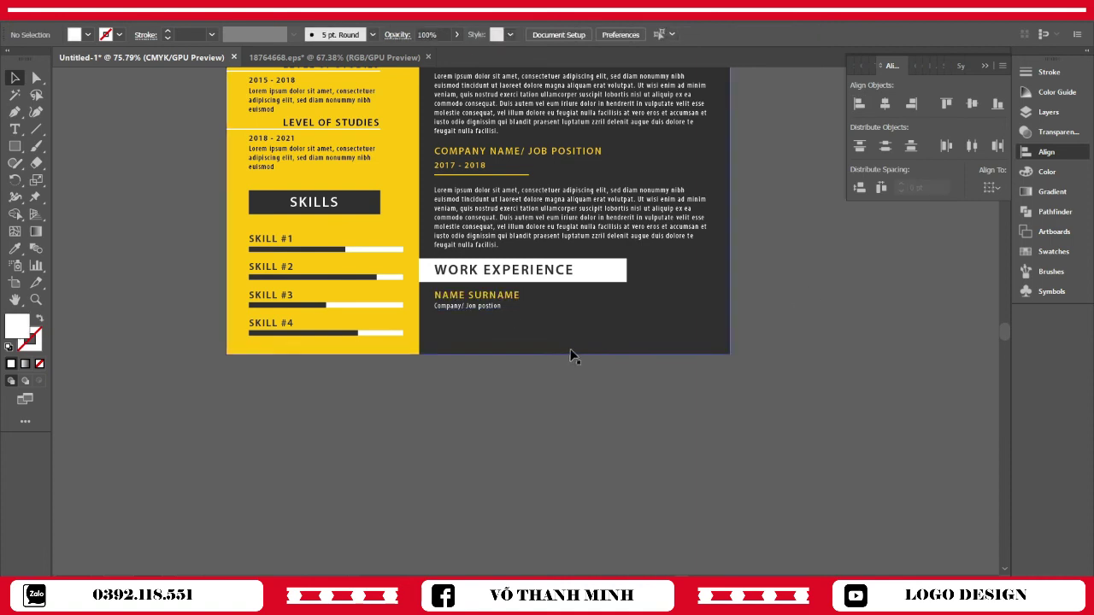
# - Duplicate the company line below, type the phone number, and nudge both lines down
pyautogui.click(483, 310)
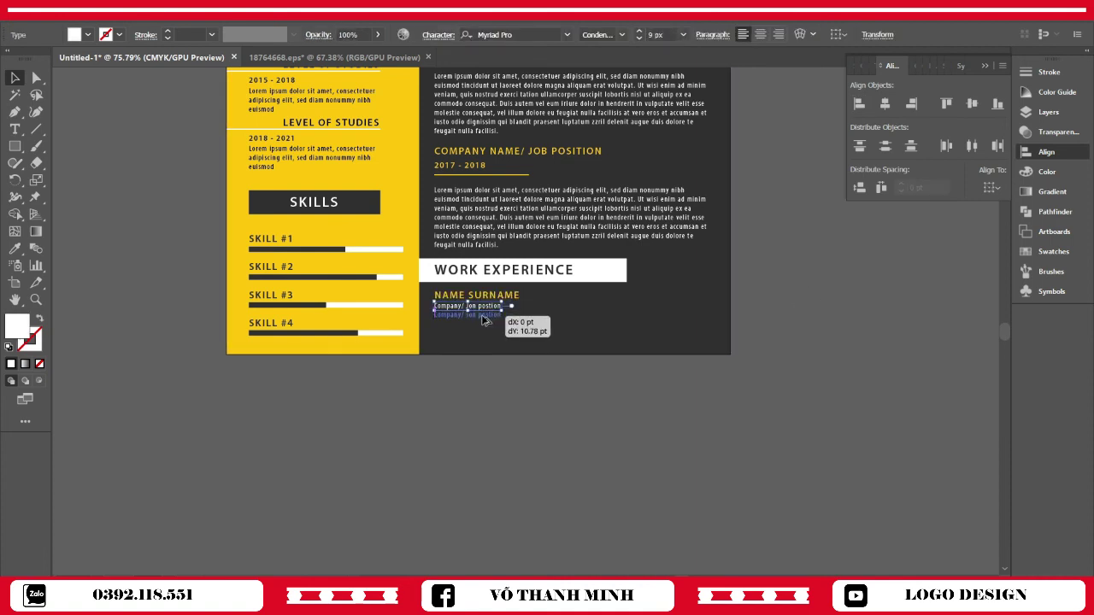
pyautogui.moveTo(484, 309)
pyautogui.mouseDown()
pyautogui.moveTo(483, 319)
pyautogui.moveTo(428, 320)
pyautogui.mouseUp()
pyautogui.press('t')
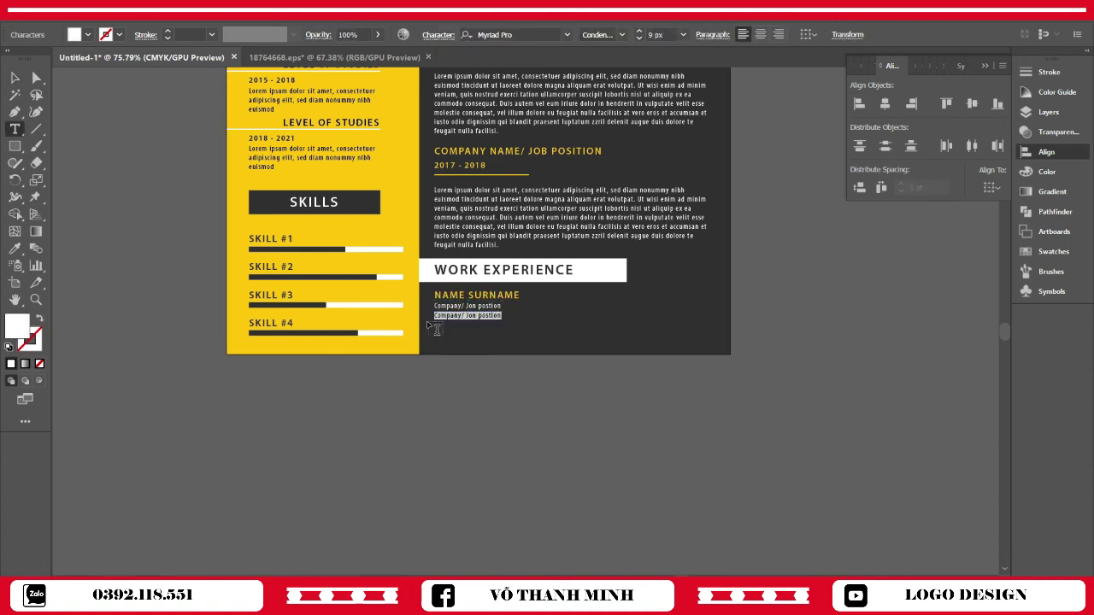
pyautogui.press('BackSpace')
pyautogui.write('Phone: +84 123 456 789')
pyautogui.click(14, 78)
pyautogui.click(516, 414)
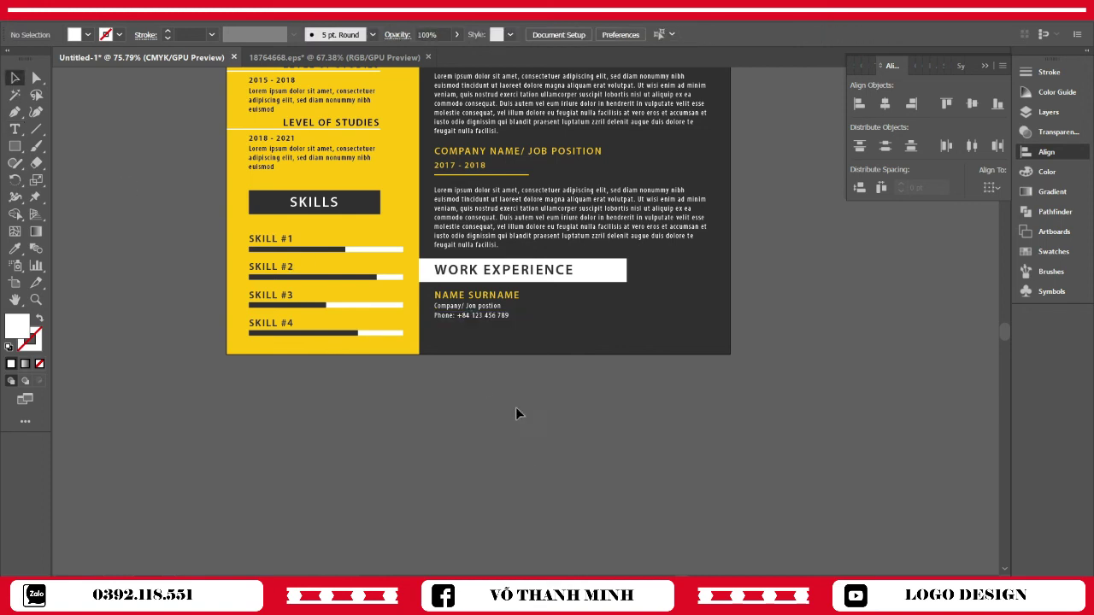
pyautogui.click(472, 313)
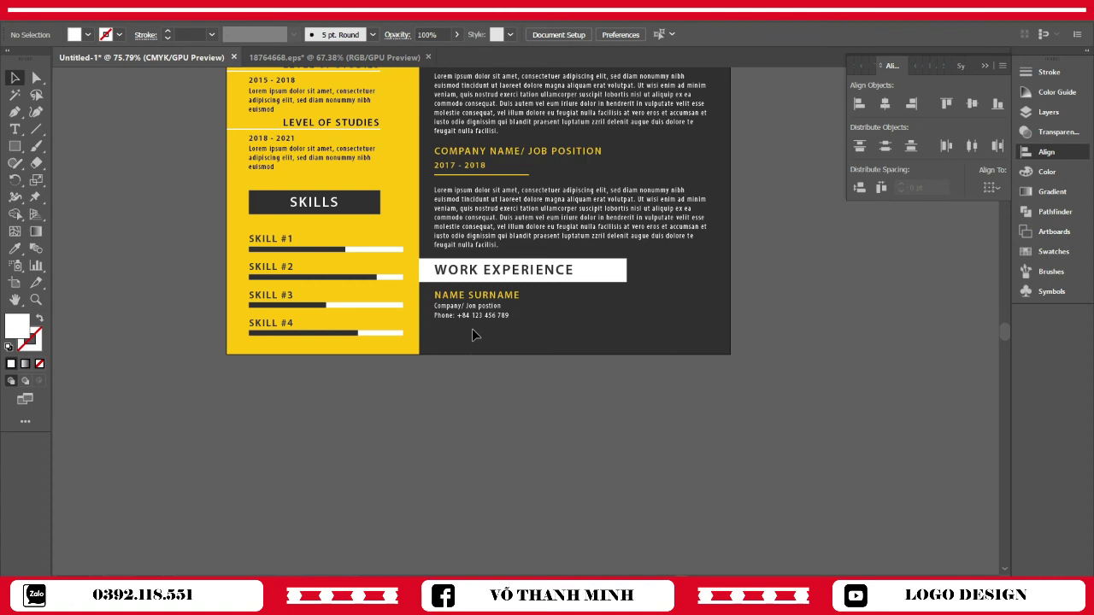
pyautogui.press('Down')
pyautogui.press('Down')
pyautogui.press('Down')
pyautogui.press('Down')
pyautogui.click(532, 385)
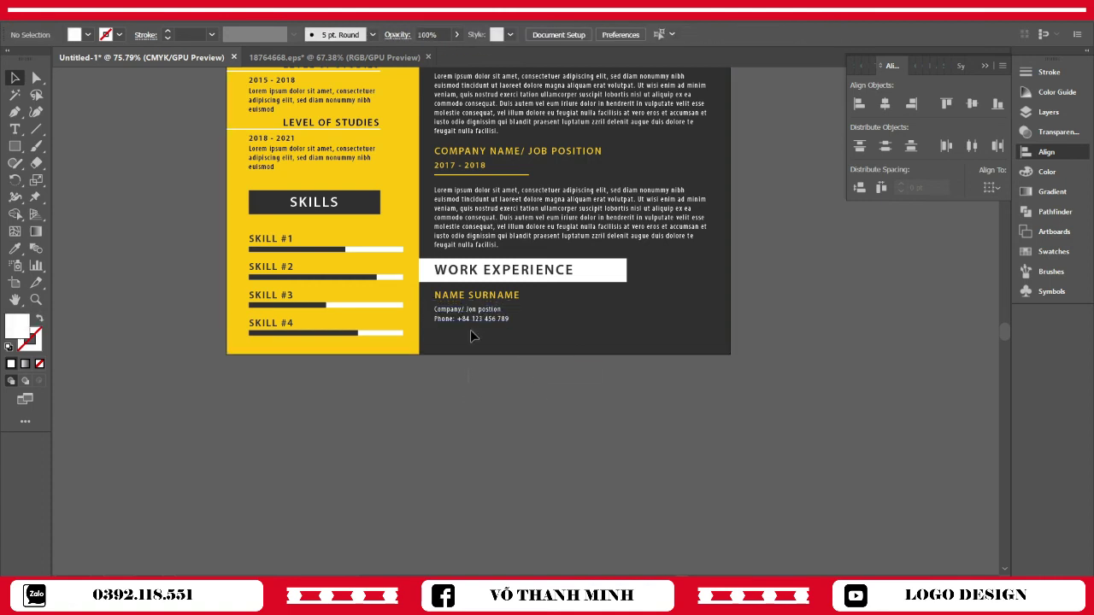
# - Copy the name, company and phone block into a right-hand second column
pyautogui.moveTo(483, 291); pyautogui.dragTo(590, 342)
pyautogui.moveTo(489, 329); pyautogui.dragTo(625, 330)
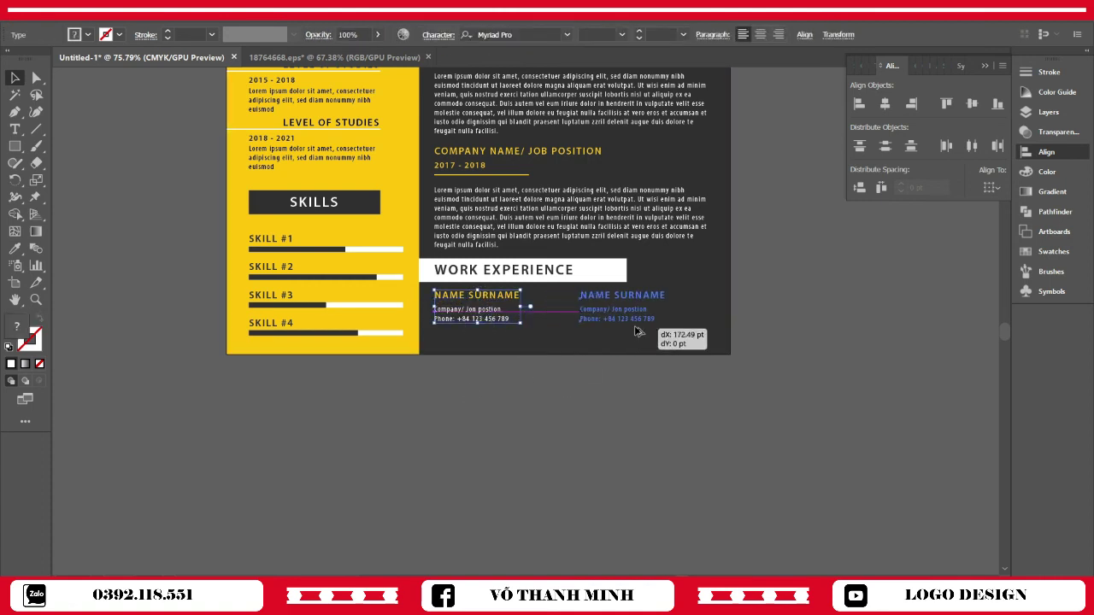
pyautogui.click(757, 383)
pyautogui.press('z')
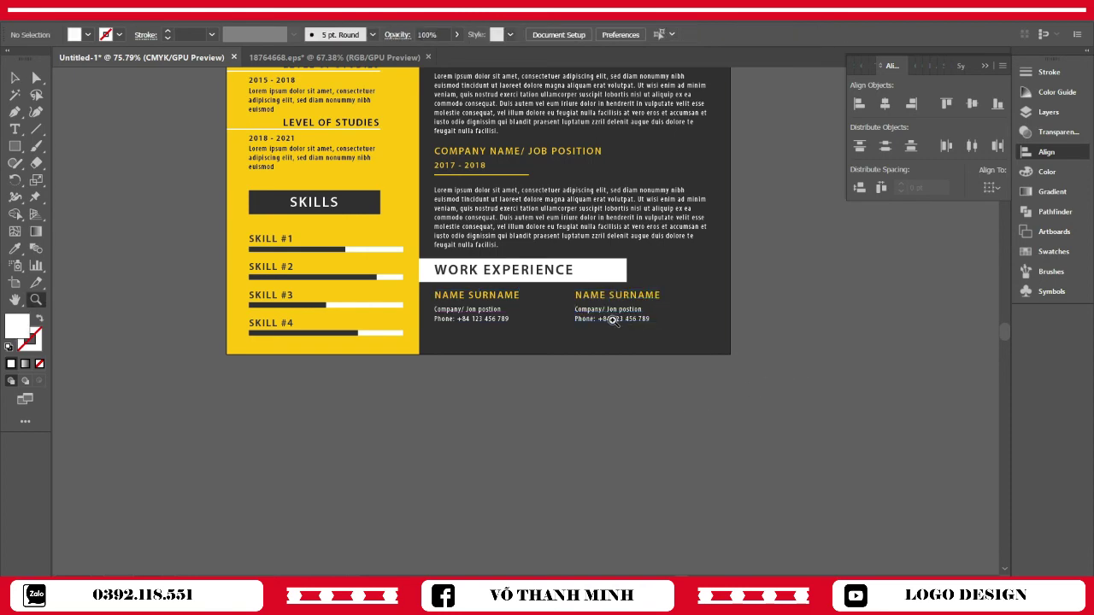
pyautogui.keyDown('alt'); pyautogui.click(608, 294); pyautogui.keyUp('alt')
# - Place the portrait photo file onto the résumé page
pyautogui.hotkey('ctrl', '0')
pyautogui.press('v')
pyautogui.click(68, 10)
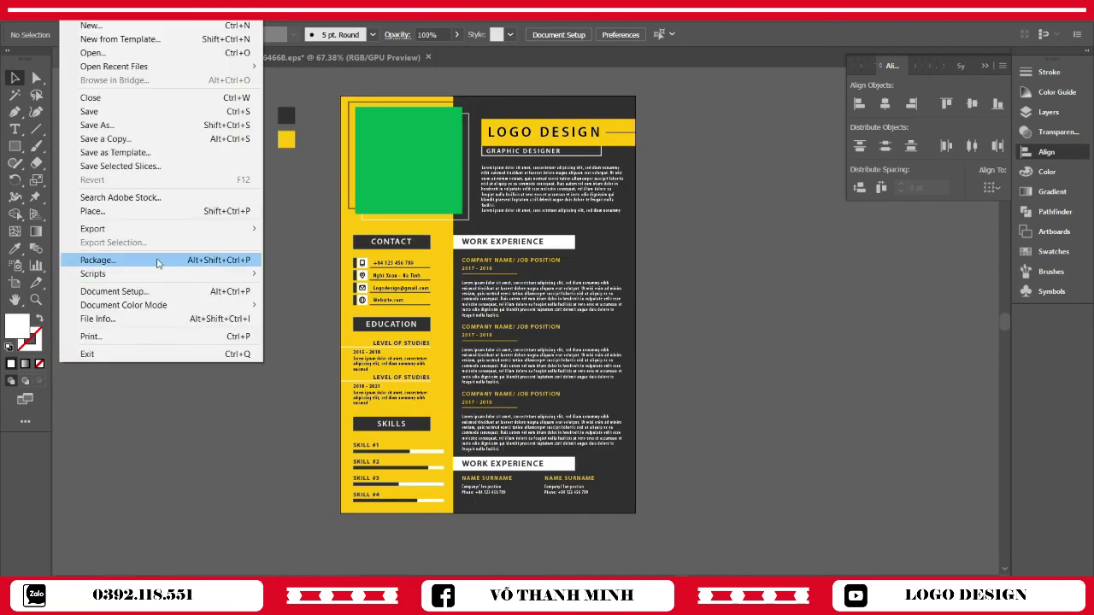
pyautogui.click(122, 210)
pyautogui.click(662, 205)
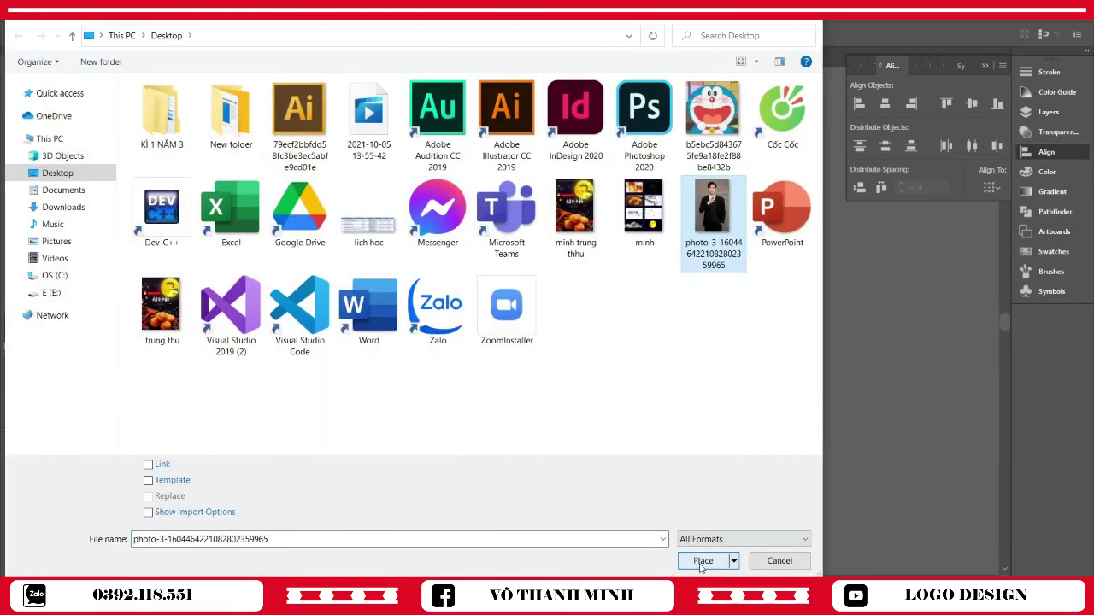
pyautogui.click(709, 560)
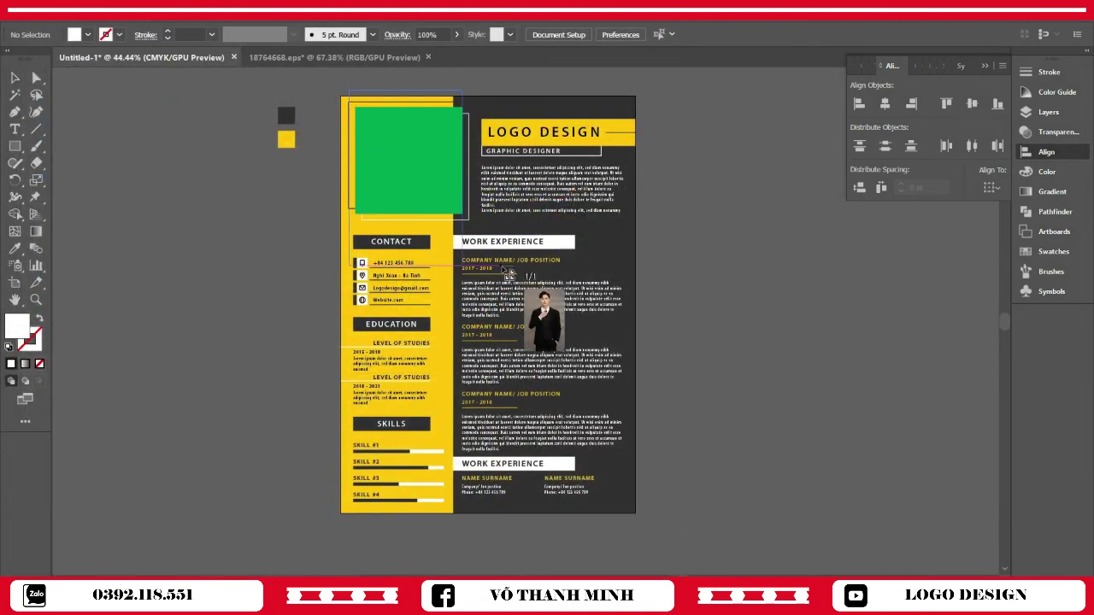
# - Position the photo over the green frame, send it backward, and make a clipping mask
pyautogui.moveTo(465, 270); pyautogui.dragTo(347, 89)
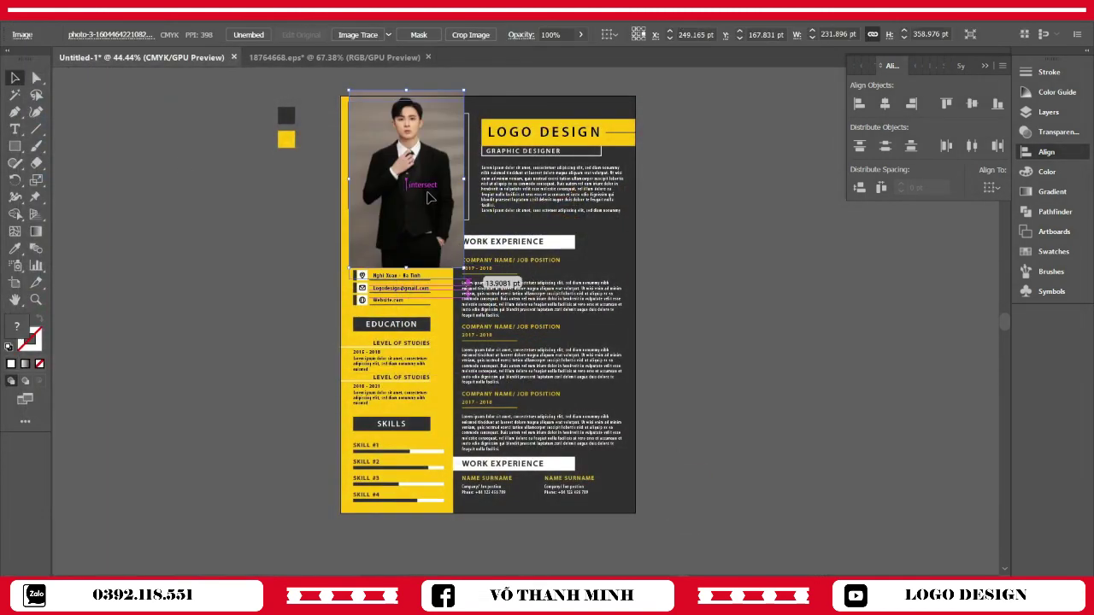
pyautogui.moveTo(430, 199); pyautogui.dragTo(430, 211)
pyautogui.click(789, 227)
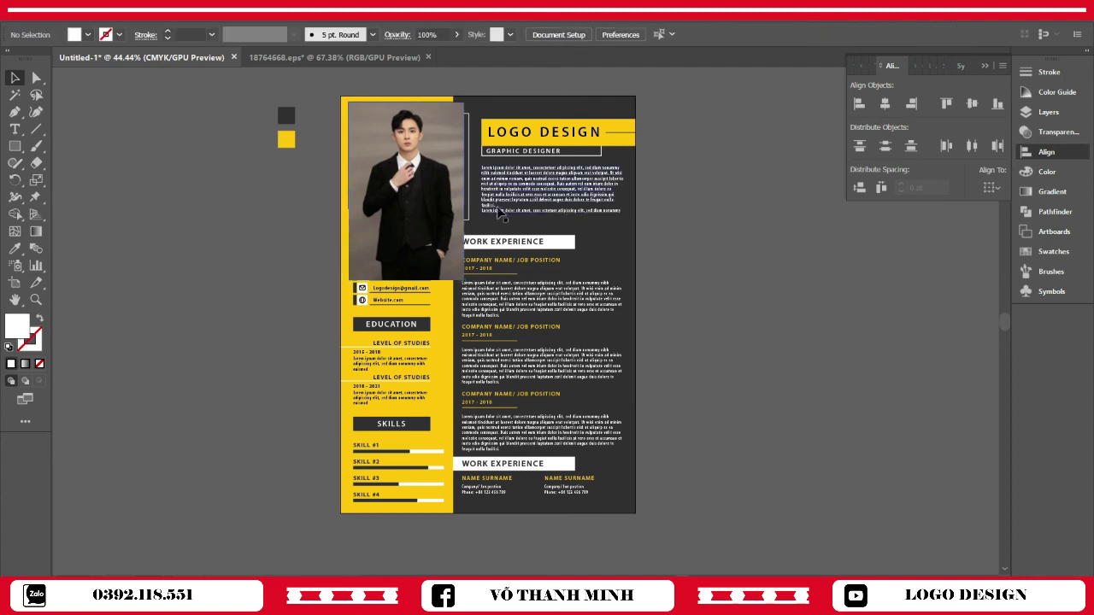
pyautogui.hotkey('ctrl', 'shift', '[')
pyautogui.keyDown('shift'); pyautogui.click(410, 197); pyautogui.keyUp('shift')
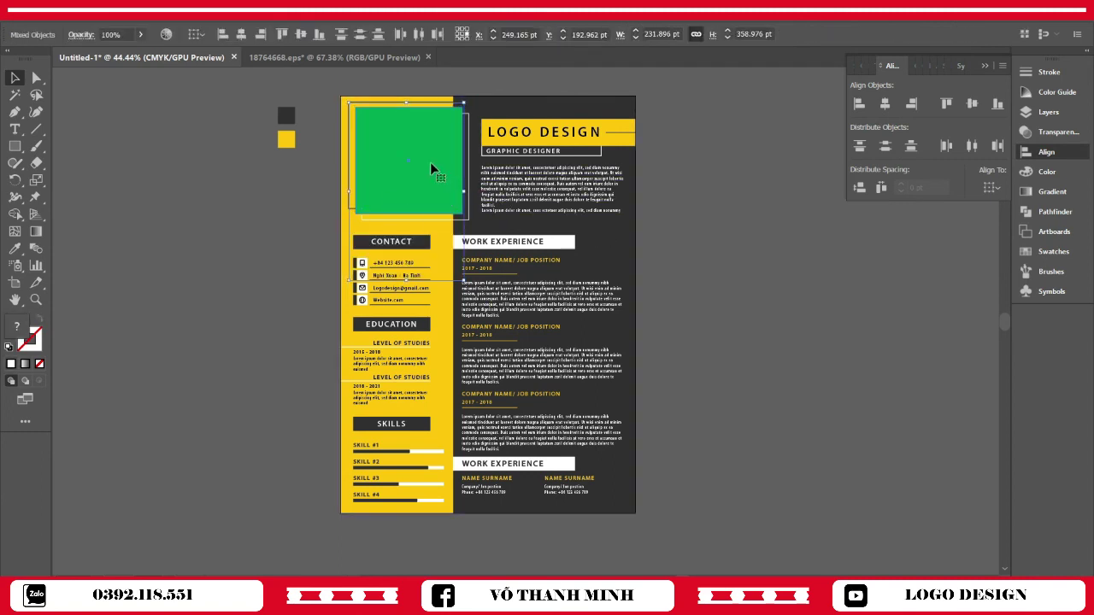
pyautogui.rightClick(433, 164)
pyautogui.click(474, 250)
pyautogui.click(735, 338)
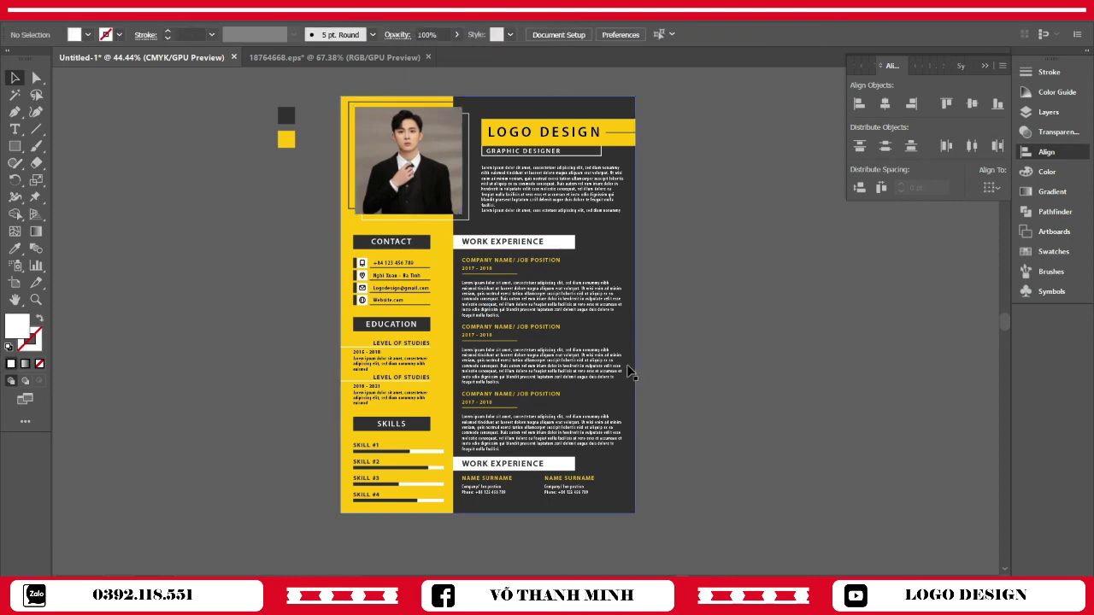